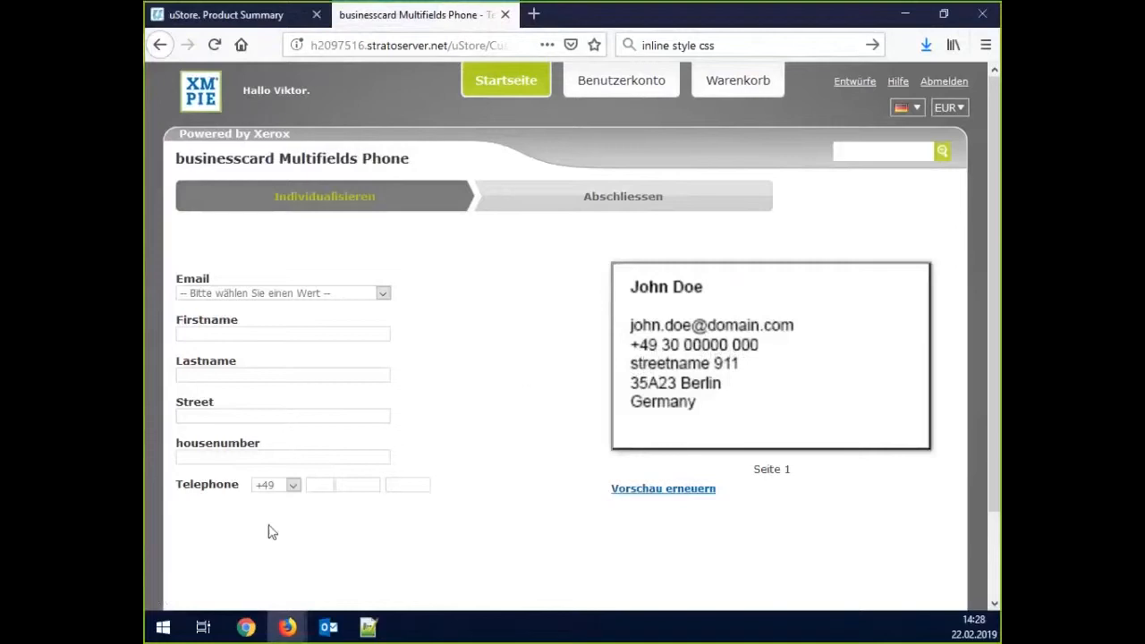
Set the telephone country code to +49 and the area code to 30.
{"action": "left_click", "coordinate": [293, 485]}
{"action": "left_click", "coordinate": [274, 541]}
{"action": "left_click", "coordinate": [292, 485]}
{"action": "left_click", "coordinate": [281, 521]}
{"action": "type", "text": "303"}
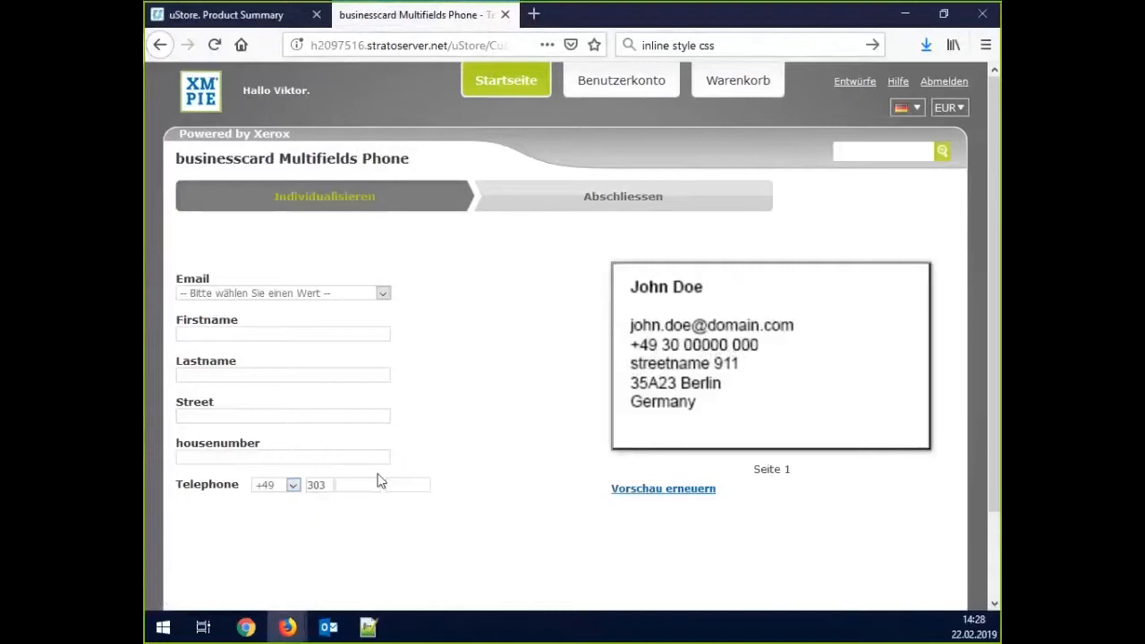
{"action": "key", "text": "BackSpace"}
{"action": "left_click", "coordinate": [356, 487]}
{"action": "left_click", "coordinate": [393, 485]}
{"action": "left_click", "coordinate": [664, 483]}
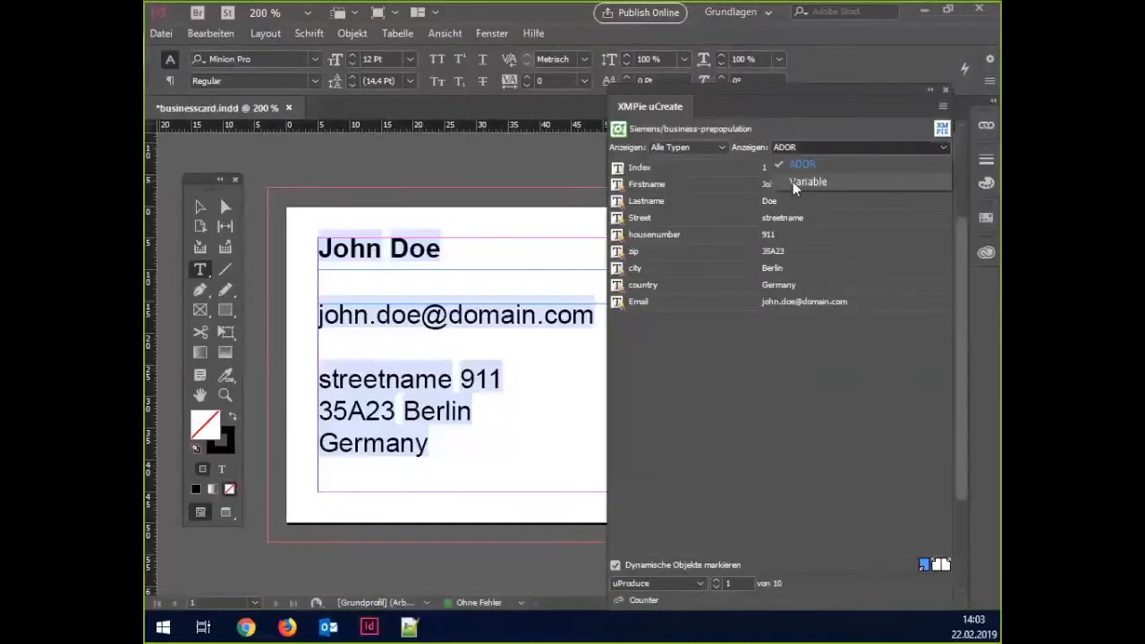
Create the Tel-Country campaign-dial string variable with value +49.
{"action": "right_click", "coordinate": [728, 193]}
{"action": "left_click", "coordinate": [731, 195]}
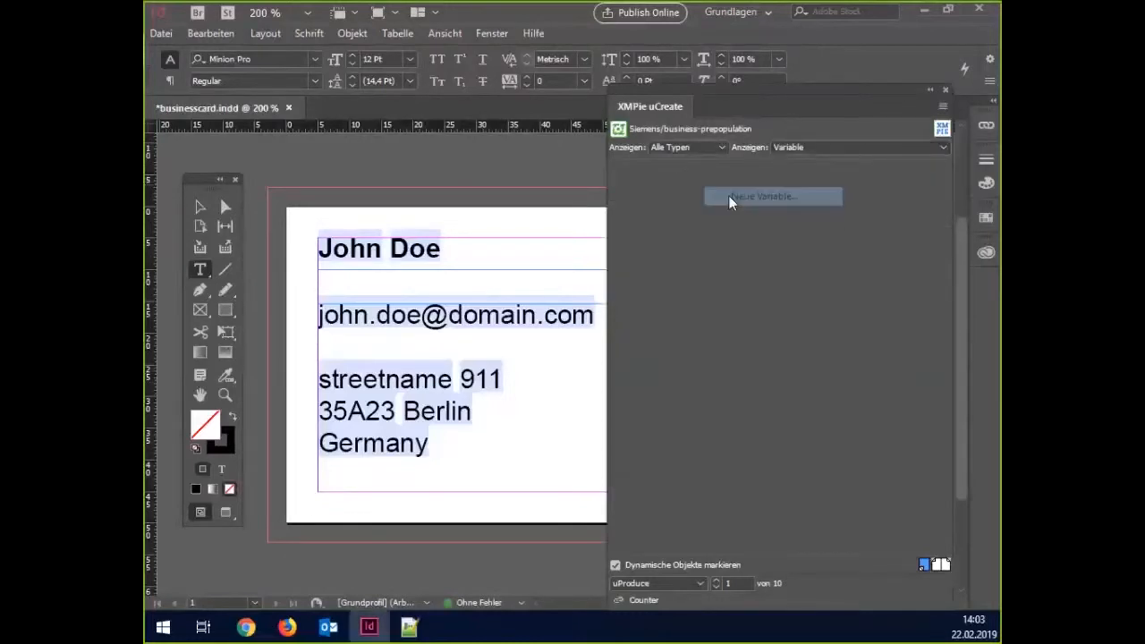
{"action": "type", "text": "Tel"}
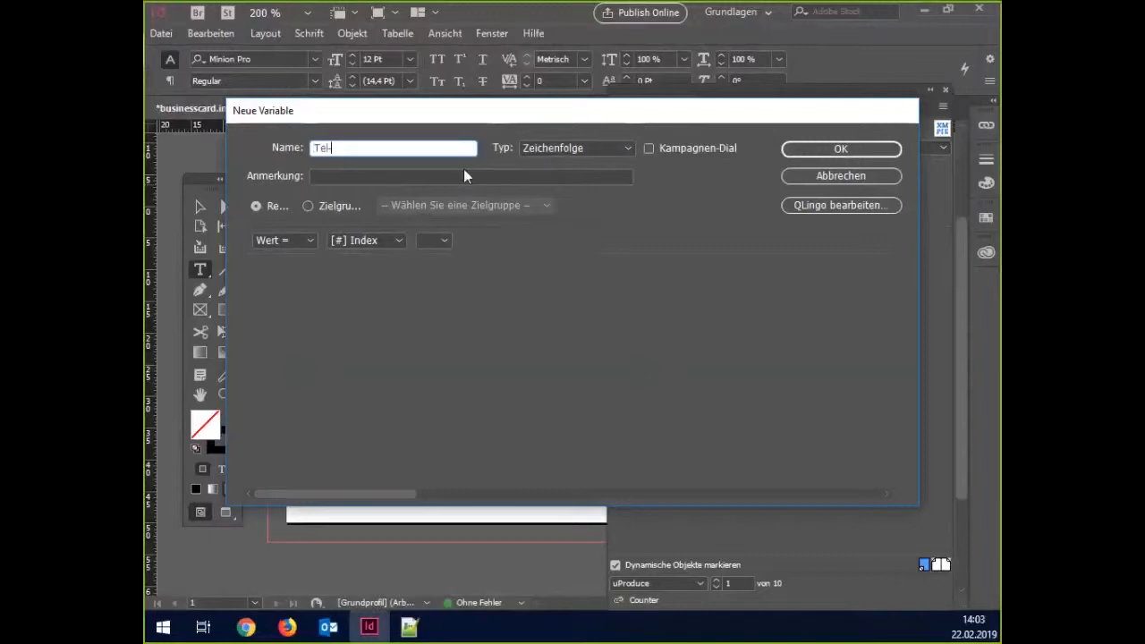
{"action": "type", "text": "-Country"}
{"action": "left_click", "coordinate": [388, 238]}
{"action": "left_click", "coordinate": [377, 256]}
{"action": "left_click", "coordinate": [464, 243]}
{"action": "type", "text": "+49"}
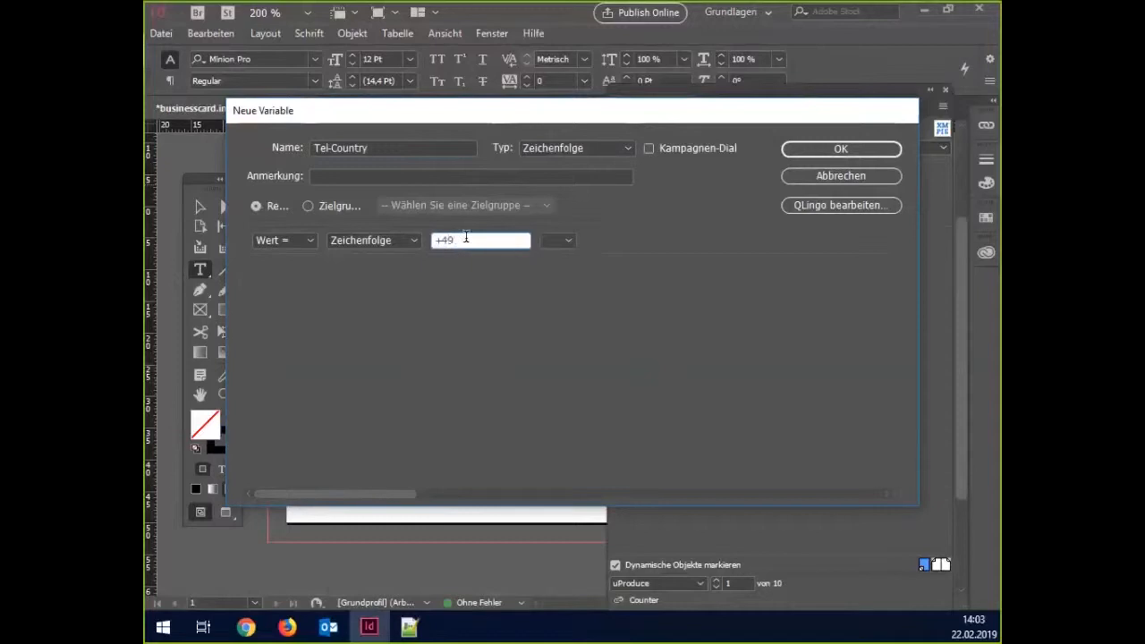
{"action": "left_click", "coordinate": [649, 148]}
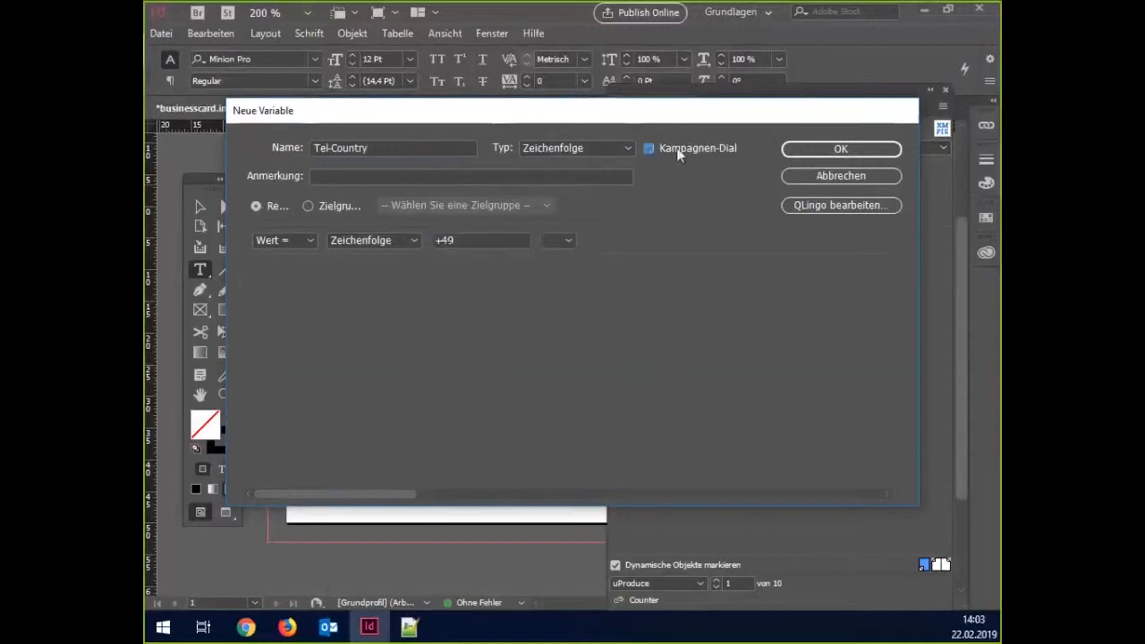
{"action": "left_click", "coordinate": [799, 149]}
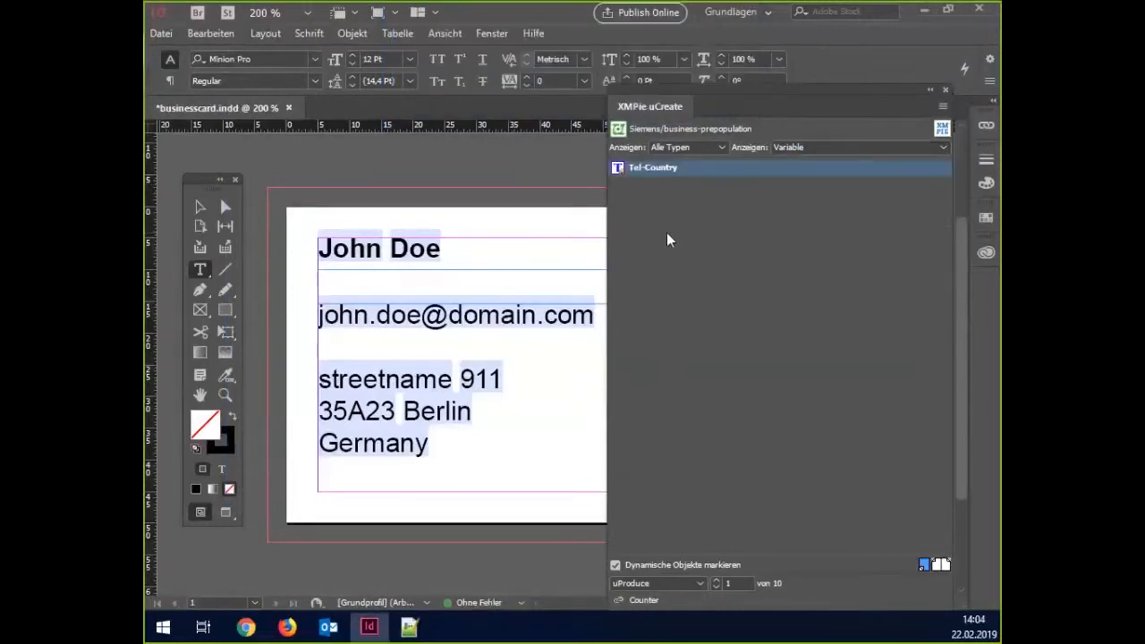
Create the Tel-City campaign-dial string variable with value 30.
{"action": "right_click", "coordinate": [786, 228]}
{"action": "left_click", "coordinate": [815, 238]}
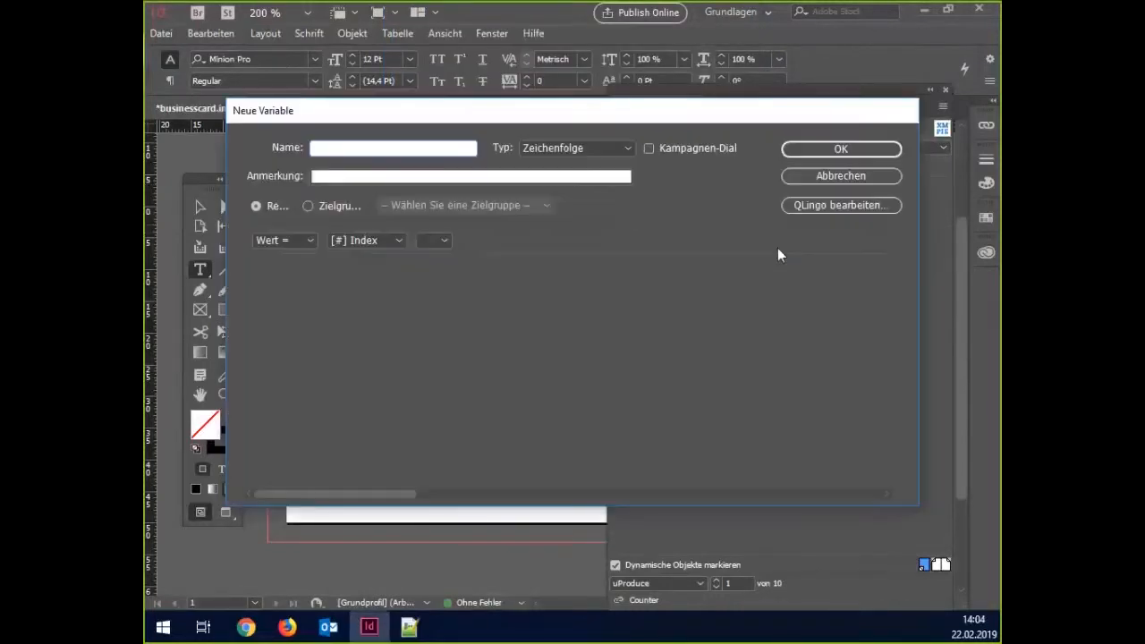
{"action": "type", "text": "Tel-City"}
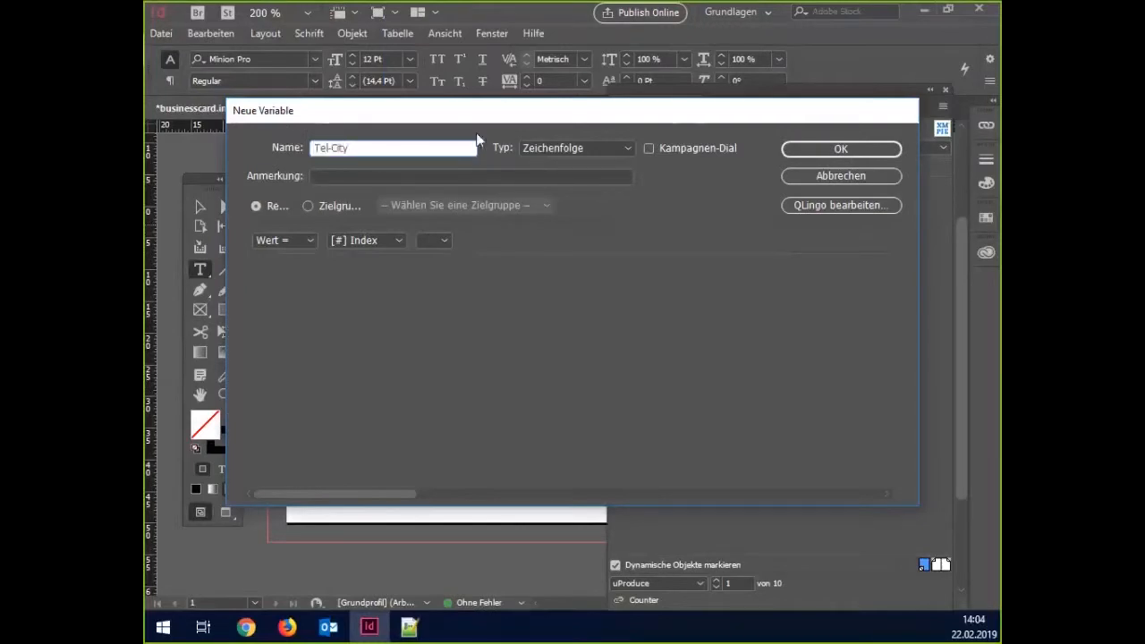
{"action": "left_click", "coordinate": [675, 152]}
{"action": "left_click", "coordinate": [367, 242]}
{"action": "scroll", "coordinate": [368, 255], "scroll_direction": "up", "scroll_amount": 3}
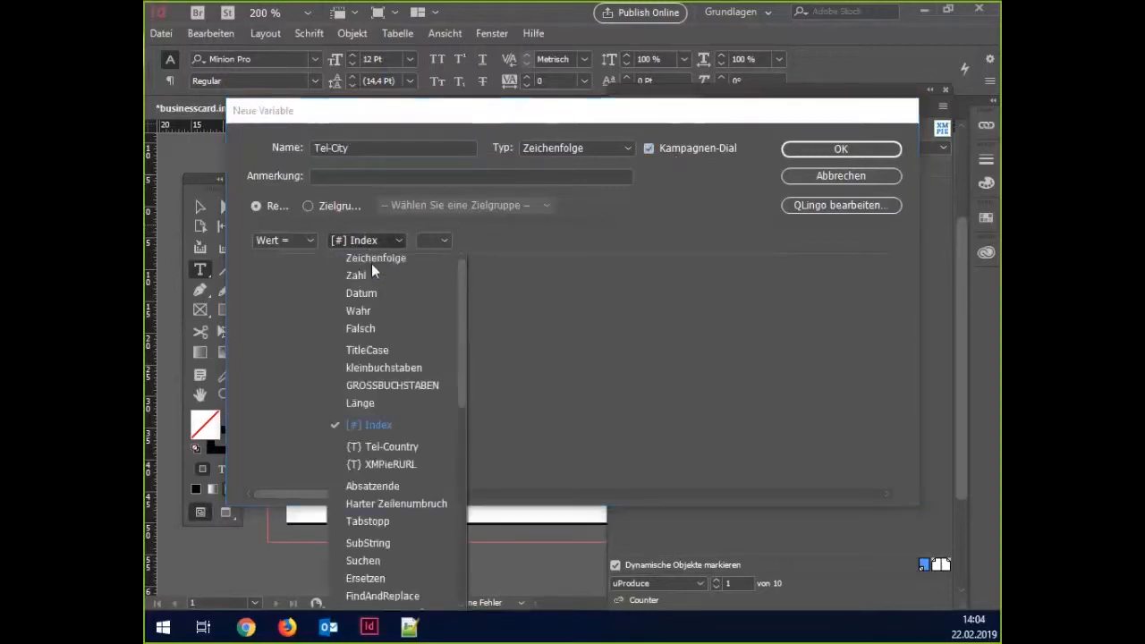
{"action": "left_click", "coordinate": [371, 263]}
{"action": "left_click", "coordinate": [443, 240]}
{"action": "type", "text": "30"}
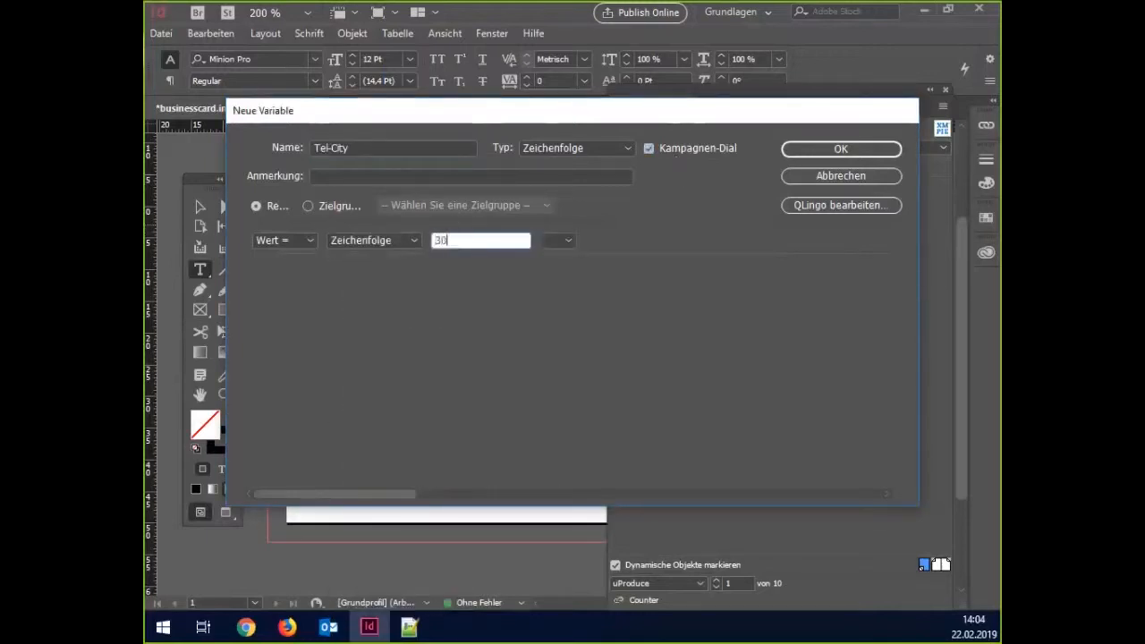
{"action": "left_click", "coordinate": [822, 149]}
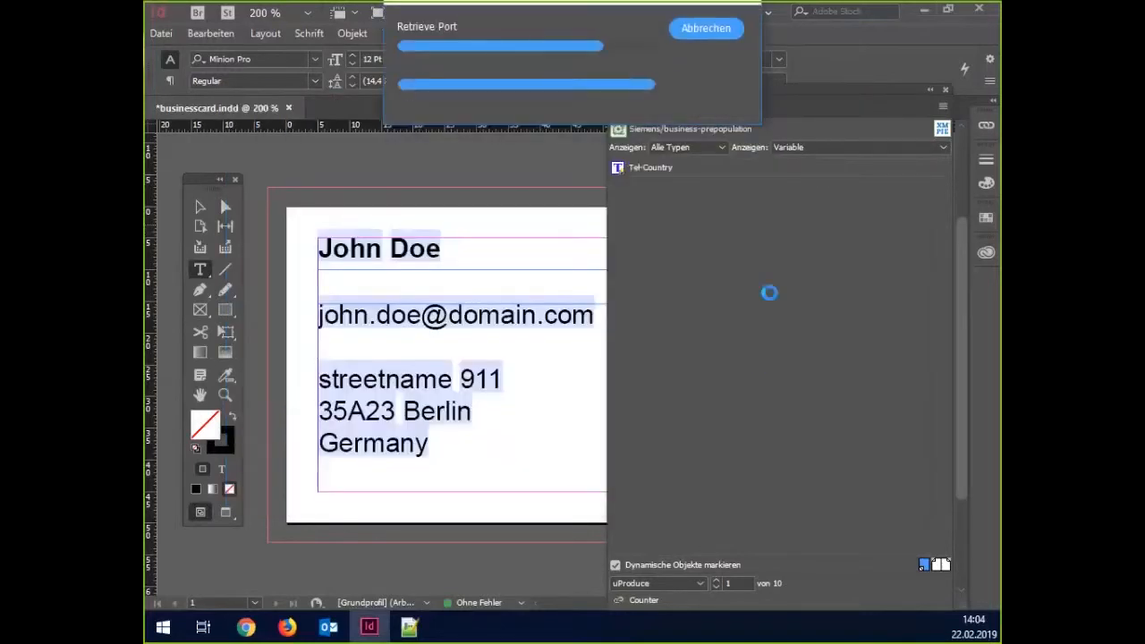
Create the Tel-Middle campaign-dial string variable with value 00000.
{"action": "right_click", "coordinate": [680, 247]}
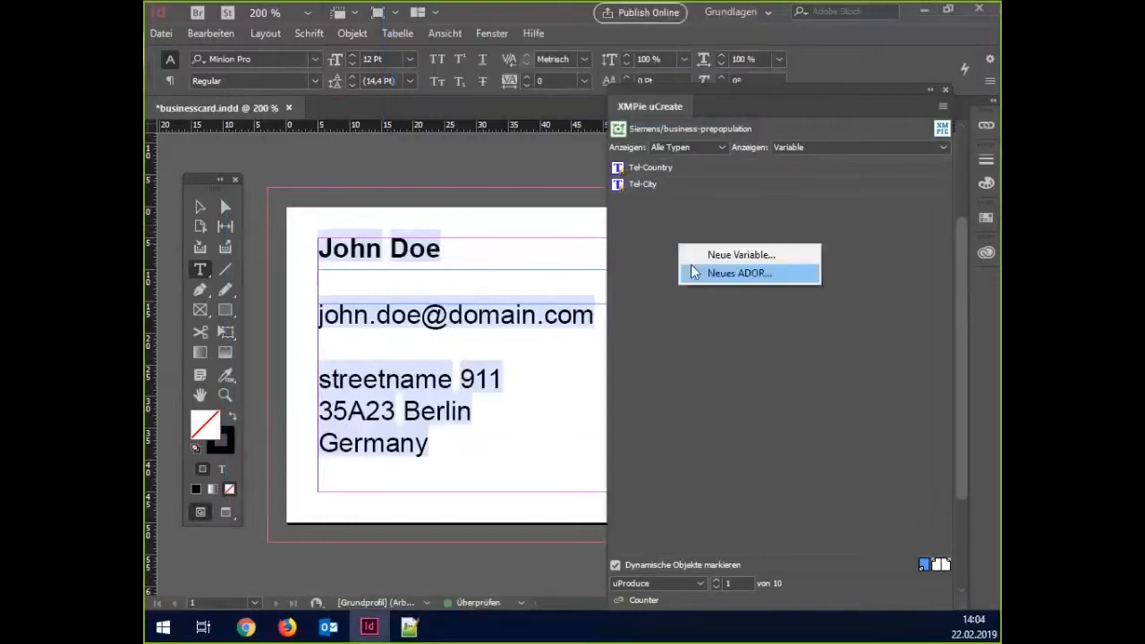
{"action": "left_click", "coordinate": [699, 256]}
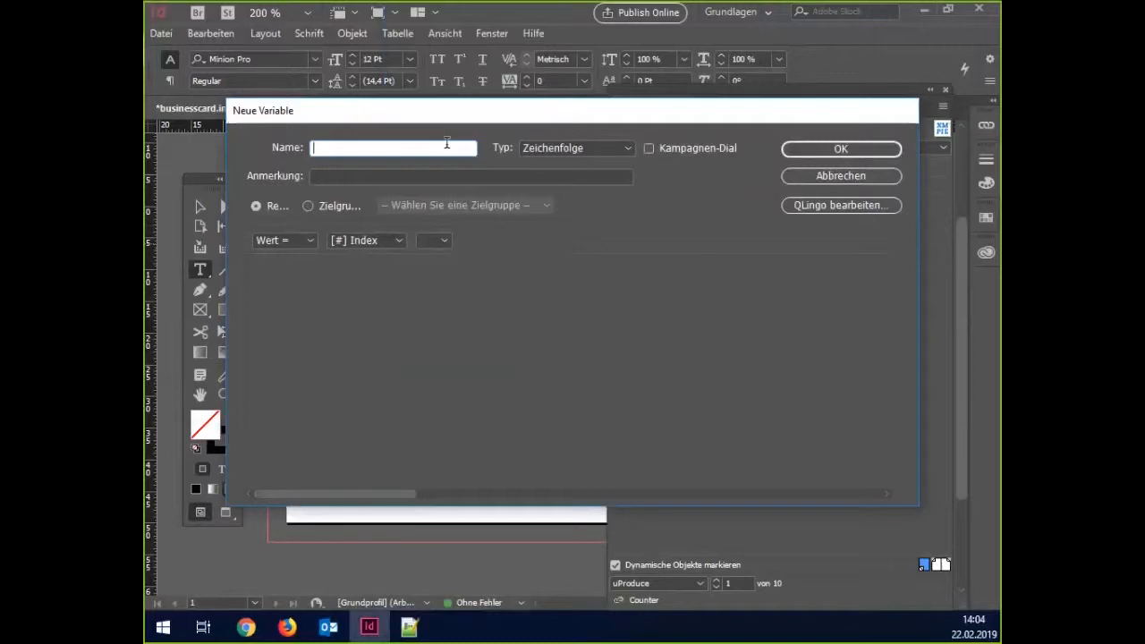
{"action": "type", "text": "Tel-Middle"}
{"action": "left_click", "coordinate": [686, 151]}
{"action": "left_click", "coordinate": [369, 240]}
{"action": "scroll", "coordinate": [374, 257], "scroll_direction": "up", "scroll_amount": 5}
{"action": "left_click", "coordinate": [372, 258]}
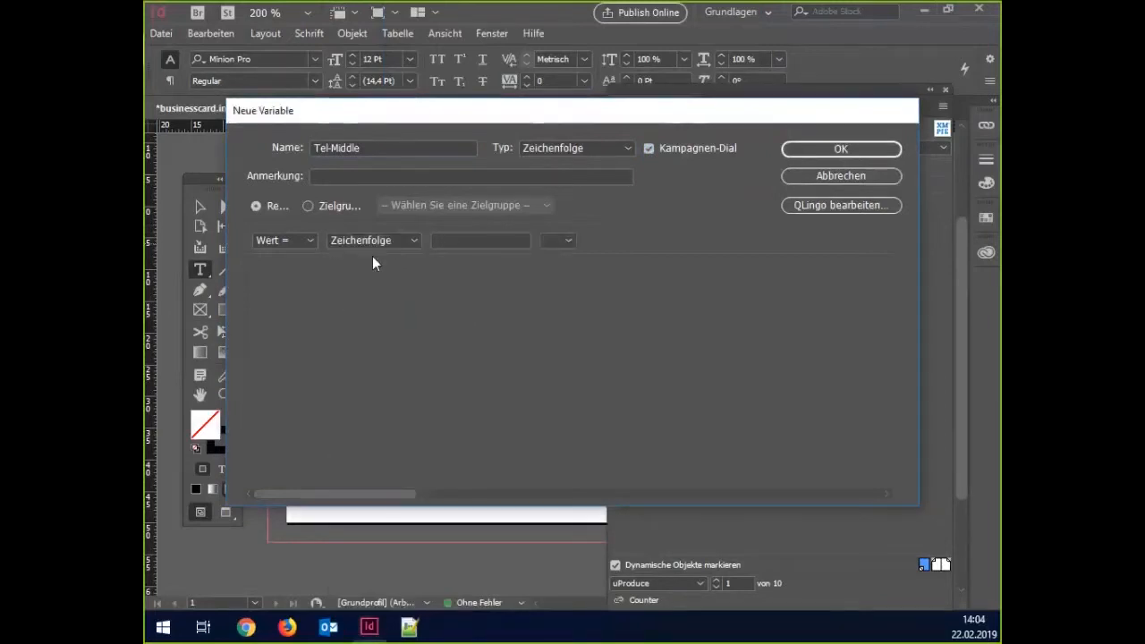
{"action": "left_click", "coordinate": [457, 241]}
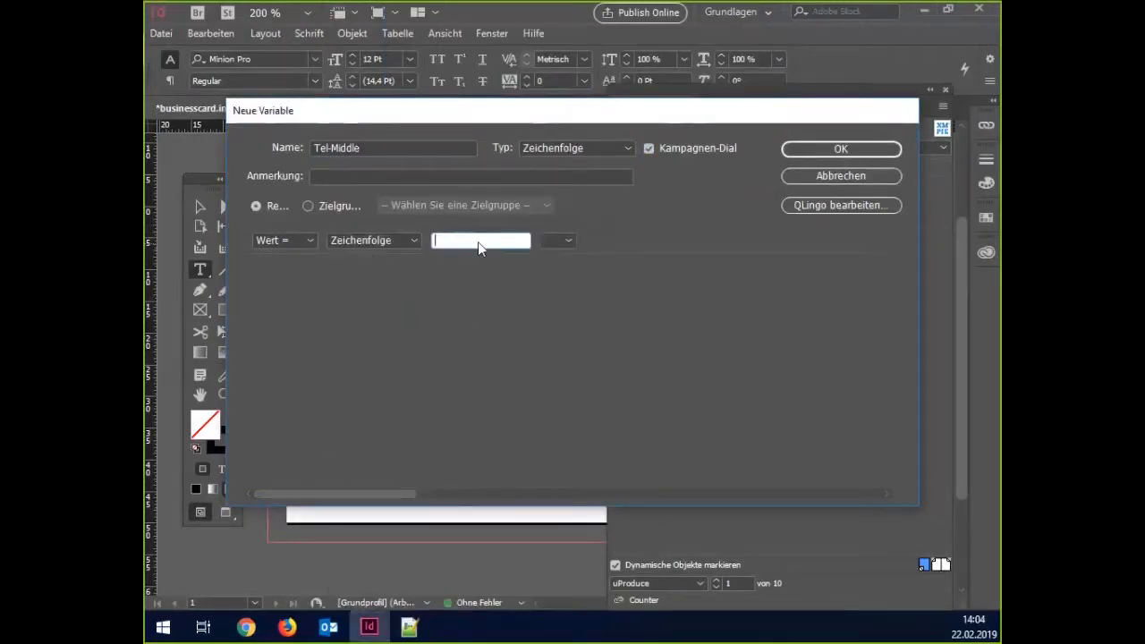
{"action": "type", "text": "00000"}
{"action": "left_click", "coordinate": [825, 152]}
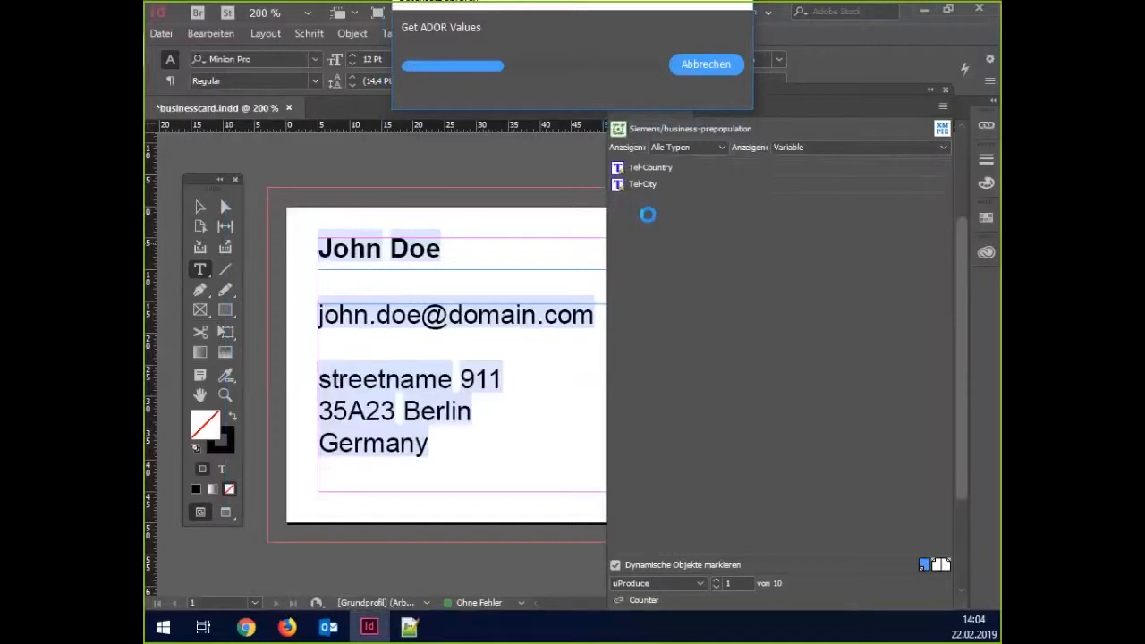
Create the Tel-End campaign-dial string variable with value 000.
{"action": "right_click", "coordinate": [650, 219]}
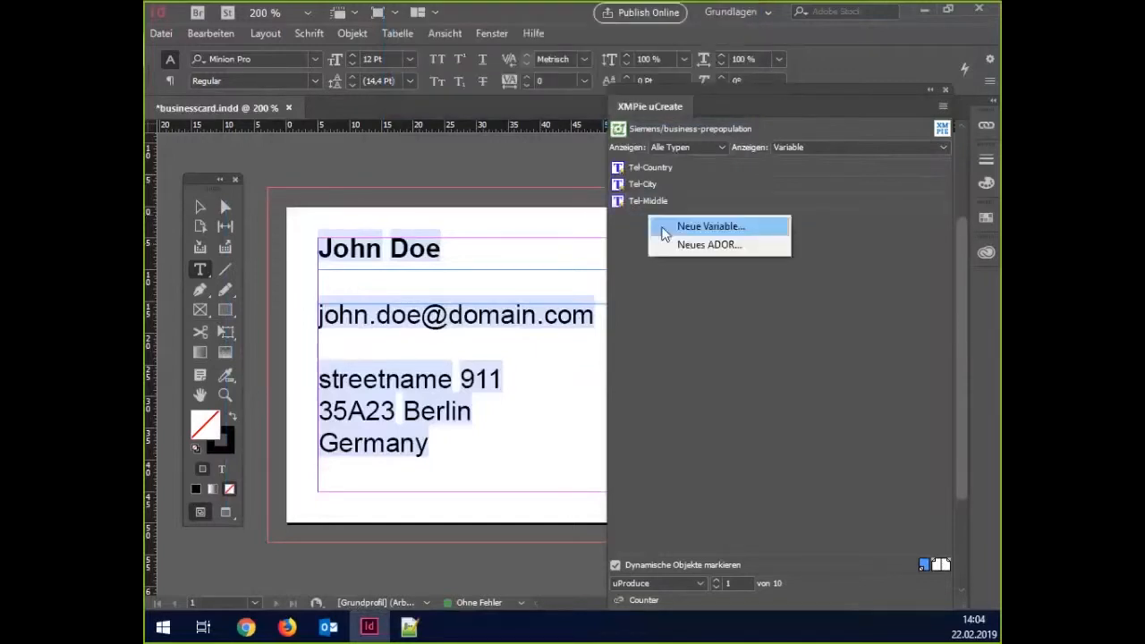
{"action": "left_click", "coordinate": [666, 229]}
{"action": "type", "text": "Tel-End"}
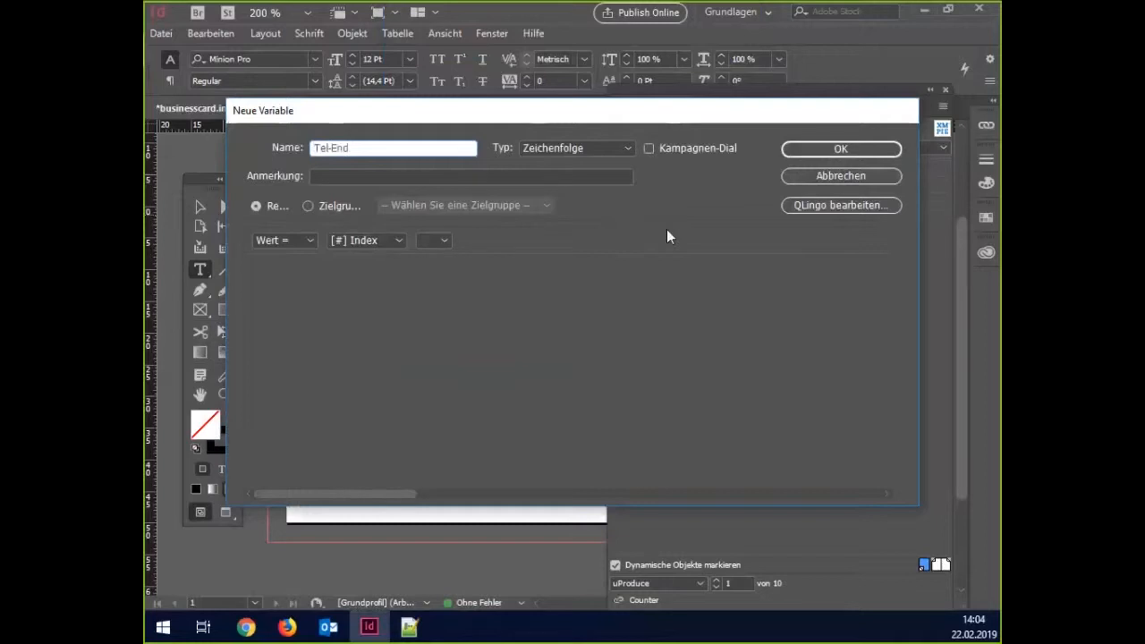
{"action": "left_click", "coordinate": [650, 148]}
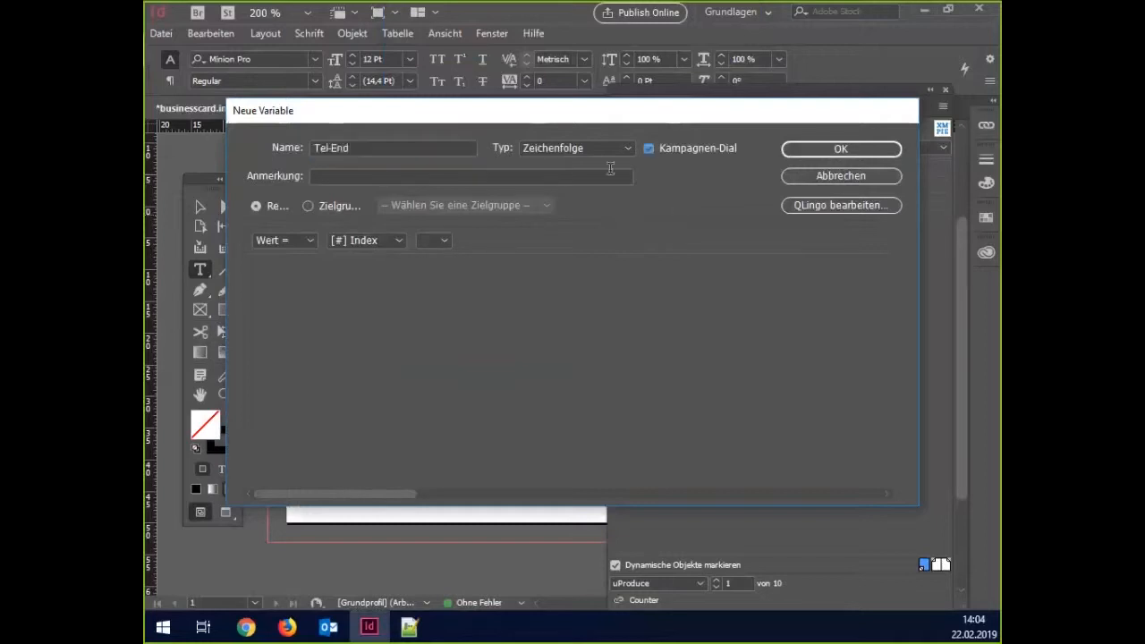
{"action": "left_click", "coordinate": [374, 242]}
{"action": "scroll", "coordinate": [375, 265], "scroll_direction": "up", "scroll_amount": 3}
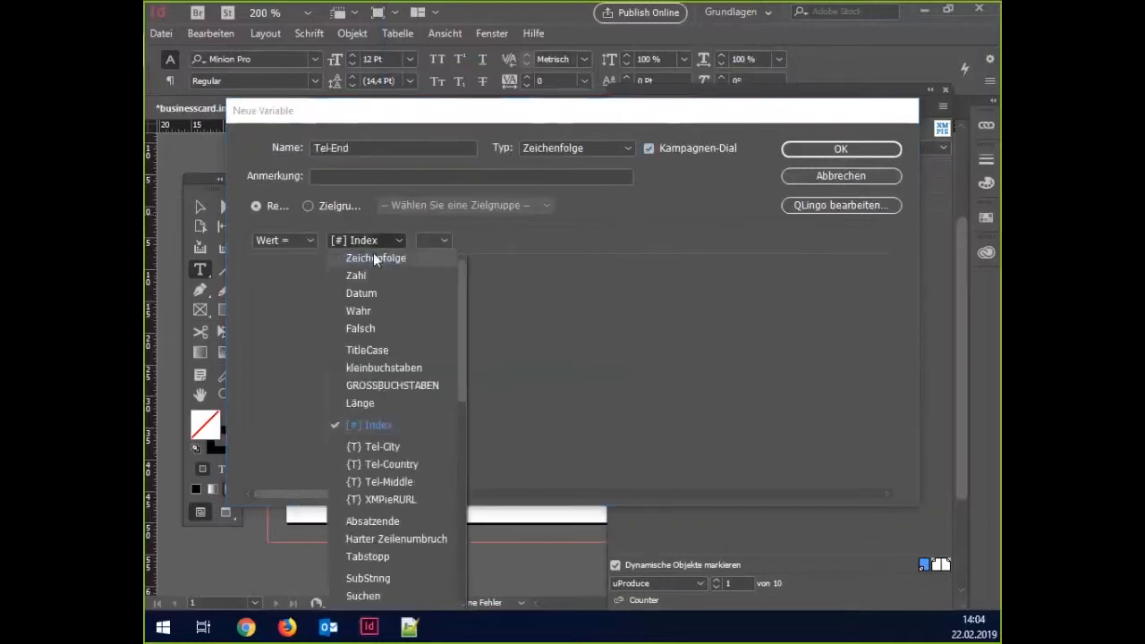
{"action": "left_click", "coordinate": [373, 254]}
{"action": "type", "text": "000"}
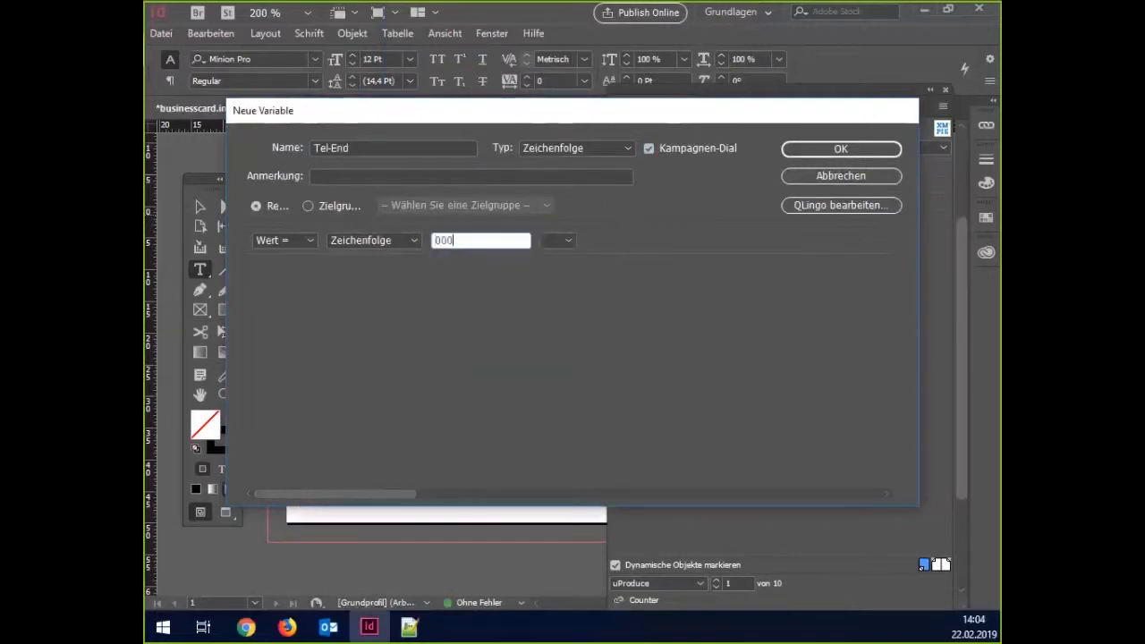
{"action": "left_click", "coordinate": [787, 149]}
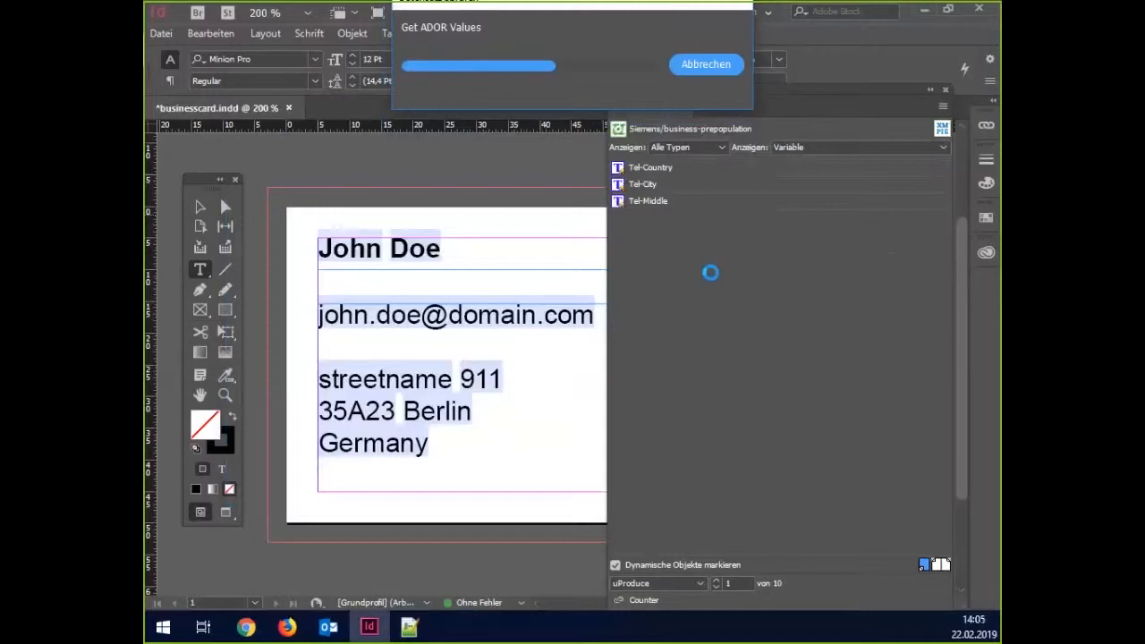
Start a Var-CSS campaign-dial string variable, close it unfinished, and show the ADOR list.
{"action": "right_click", "coordinate": [714, 279]}
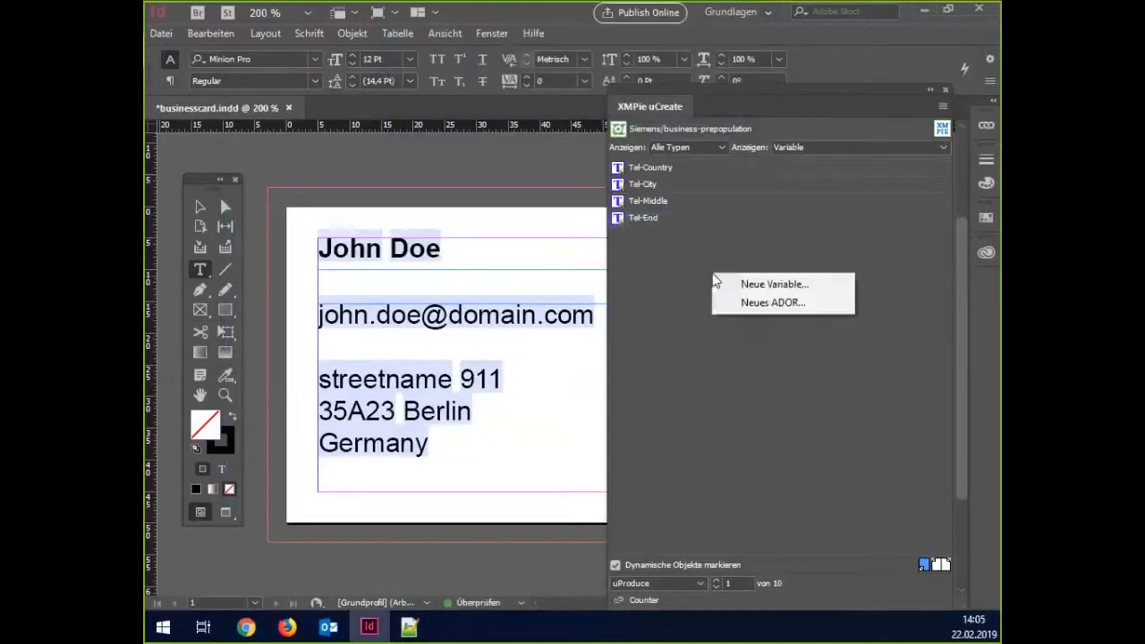
{"action": "left_click", "coordinate": [767, 287]}
{"action": "type", "text": "Va"}
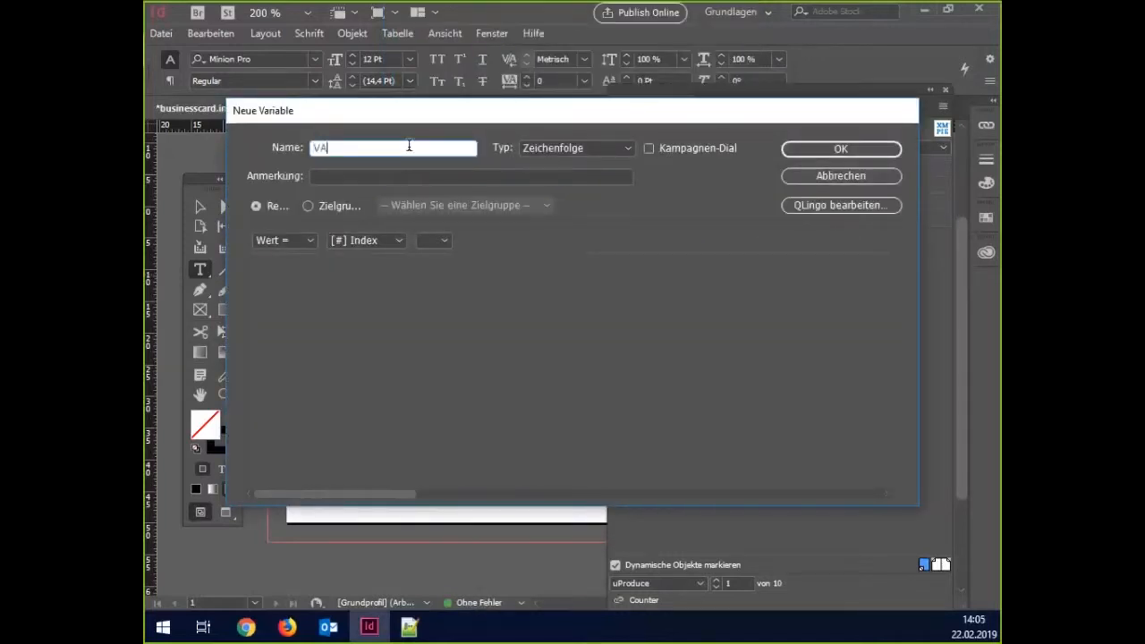
{"action": "type", "text": "r-CSS"}
{"action": "left_click", "coordinate": [721, 154]}
{"action": "left_click", "coordinate": [394, 239]}
{"action": "scroll", "coordinate": [399, 322], "scroll_direction": "up", "scroll_amount": 5}
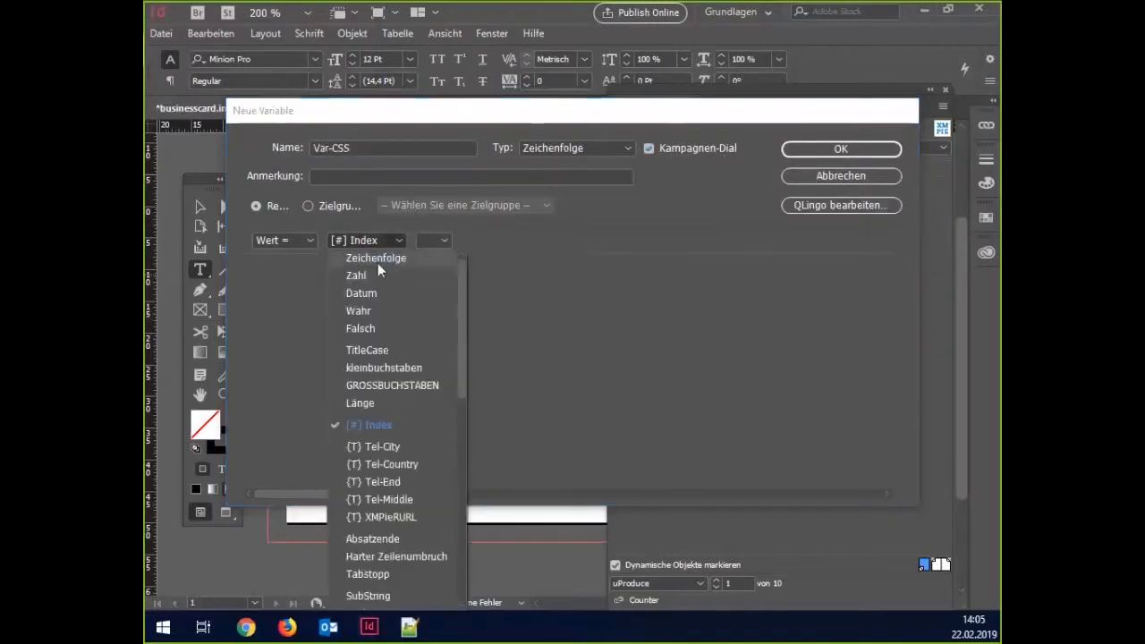
{"action": "left_click", "coordinate": [376, 260]}
{"action": "left_click", "coordinate": [502, 245]}
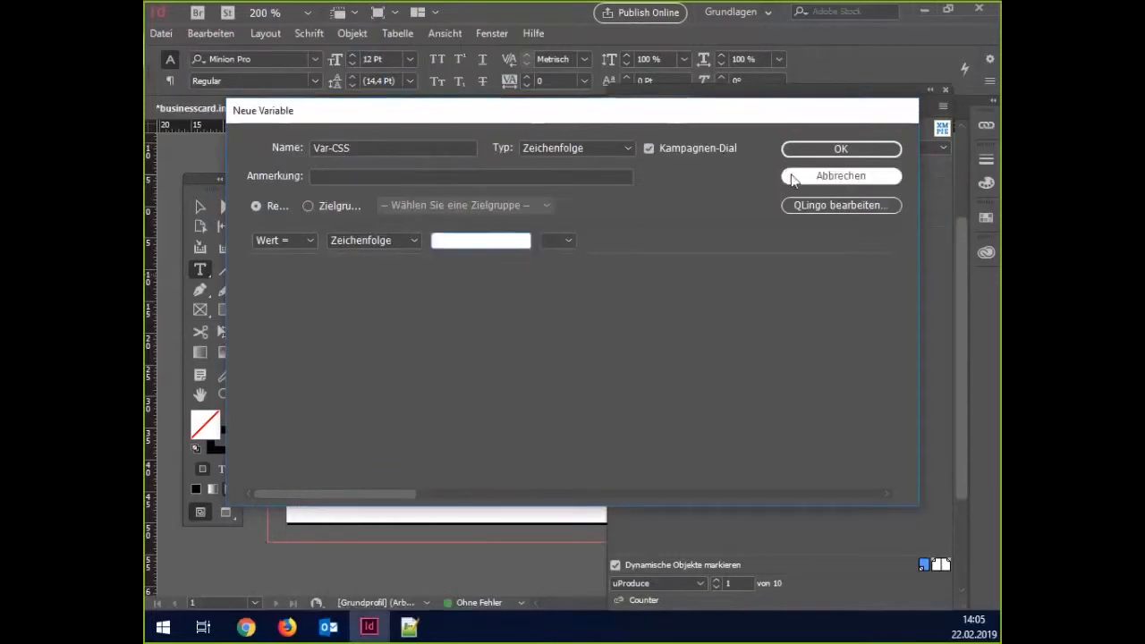
{"action": "left_click", "coordinate": [841, 148]}
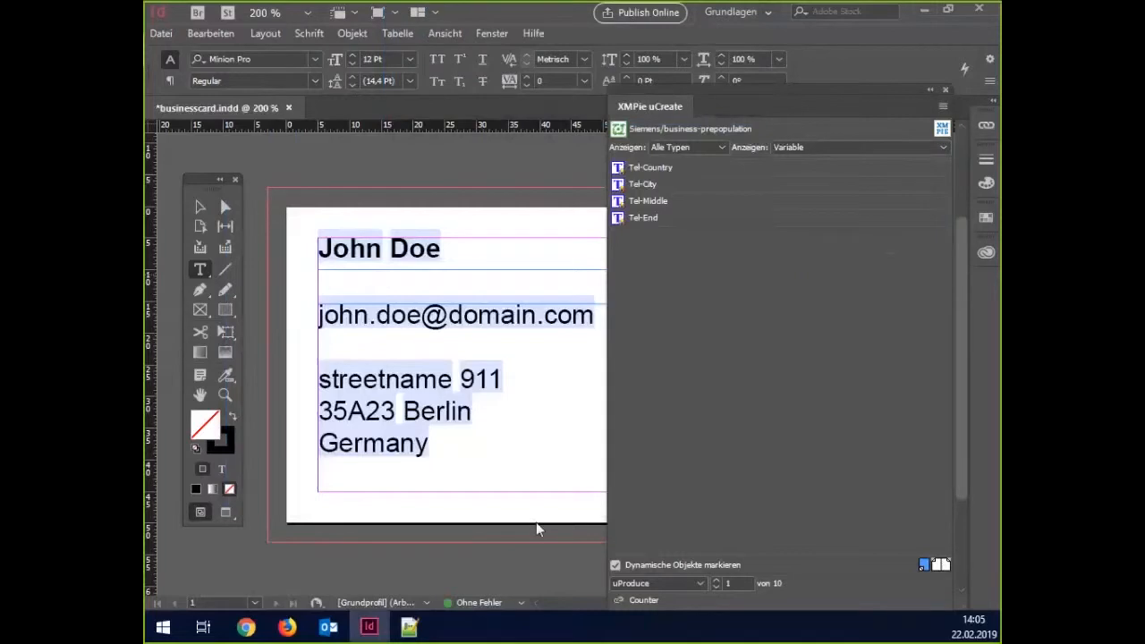
{"action": "left_click", "coordinate": [788, 146]}
{"action": "left_click", "coordinate": [796, 163]}
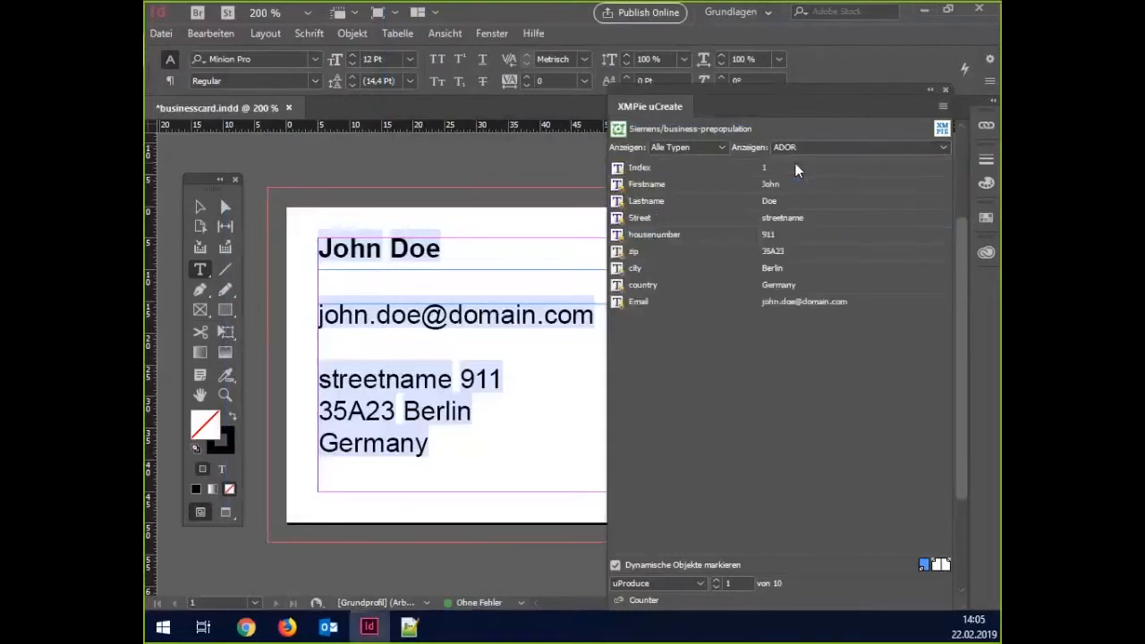
Create a new ADOR named Telephone with Tel-Country as its value.
{"action": "right_click", "coordinate": [685, 330]}
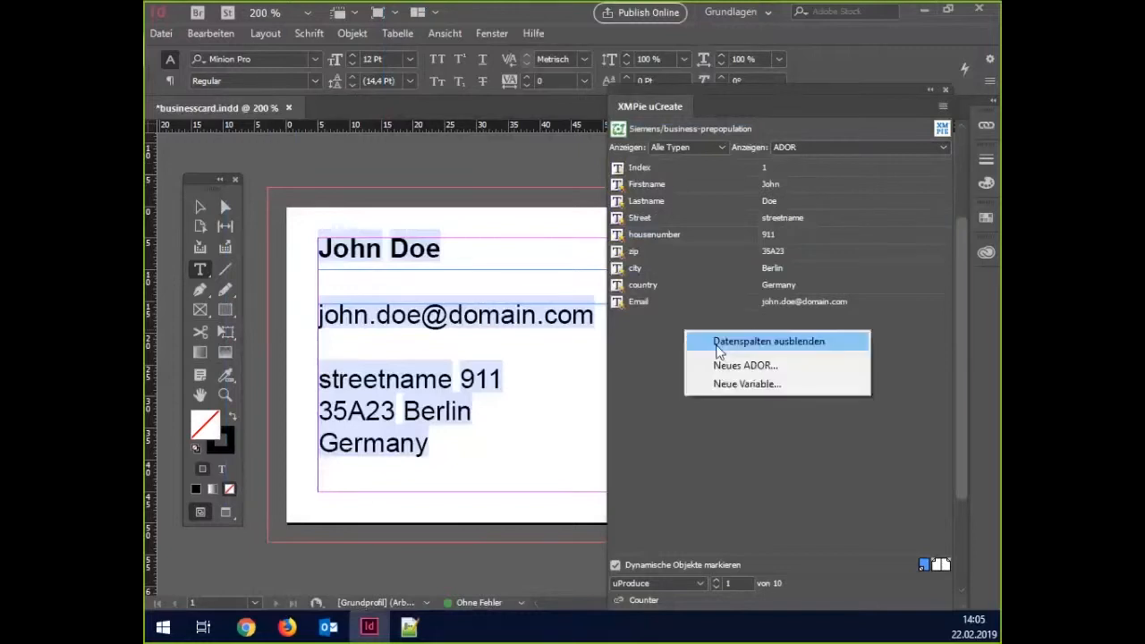
{"action": "left_click", "coordinate": [721, 367]}
{"action": "type", "text": "Telephone"}
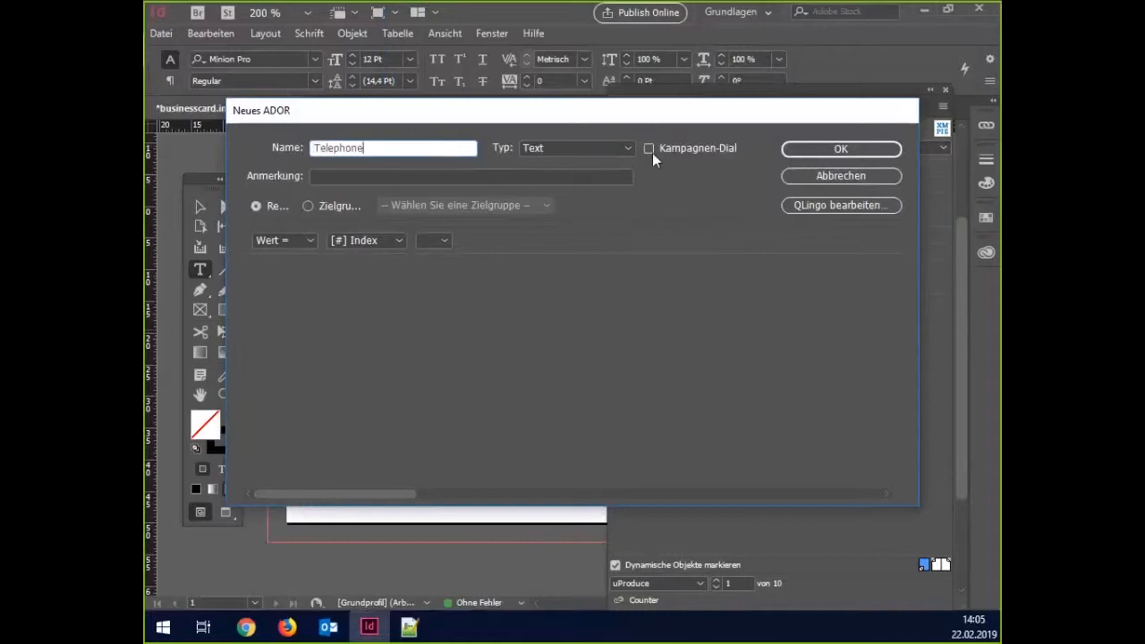
{"action": "left_click", "coordinate": [379, 239]}
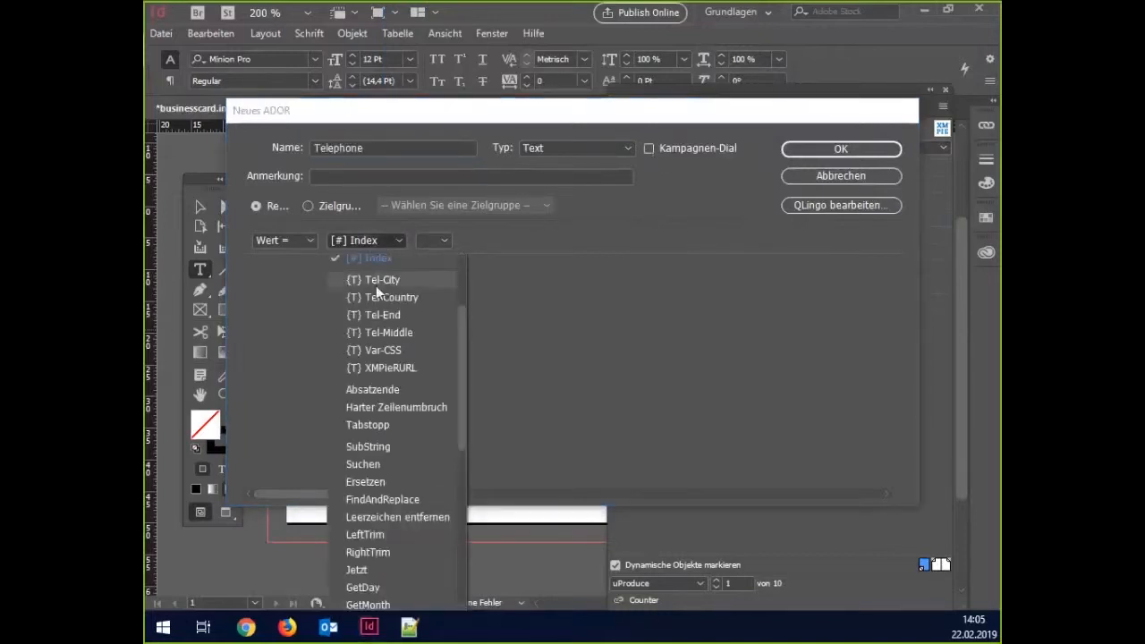
{"action": "left_click", "coordinate": [376, 284]}
{"action": "left_click", "coordinate": [370, 240]}
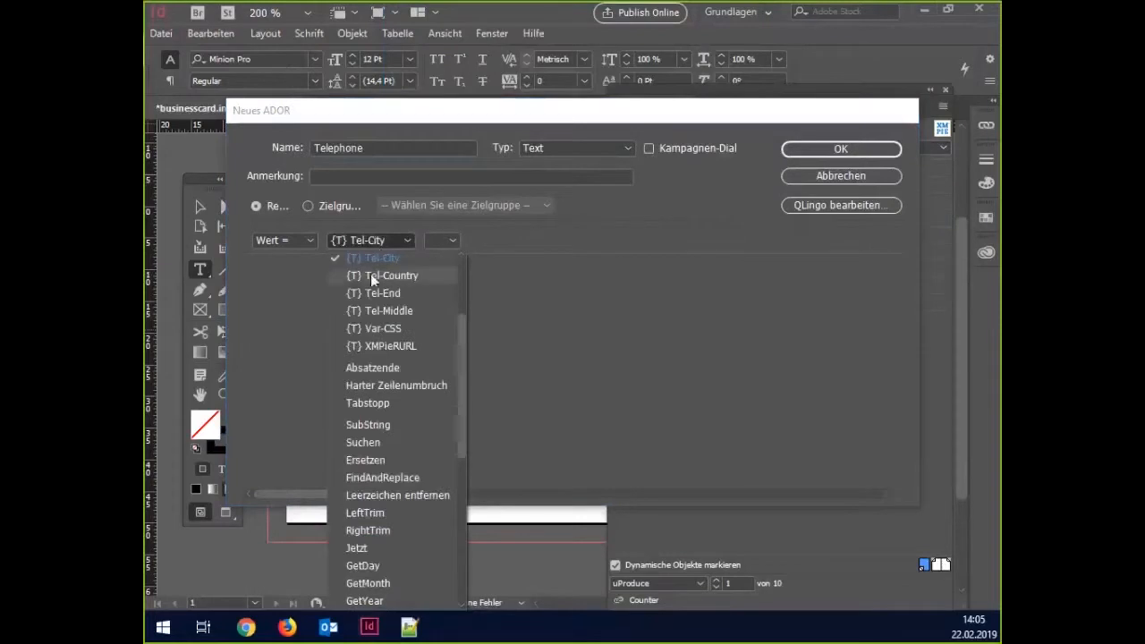
{"action": "left_click", "coordinate": [371, 274]}
Append a literal space to the Telephone value and open its QLingo rule editor.
{"action": "left_click", "coordinate": [471, 240]}
{"action": "left_click", "coordinate": [474, 383]}
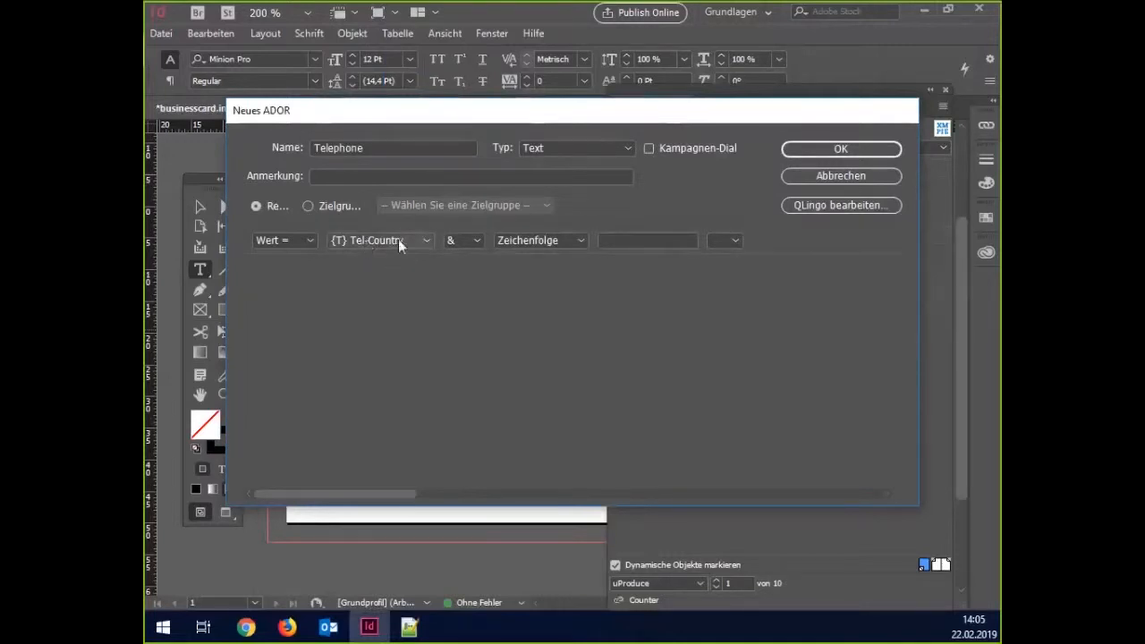
{"action": "left_click", "coordinate": [618, 240]}
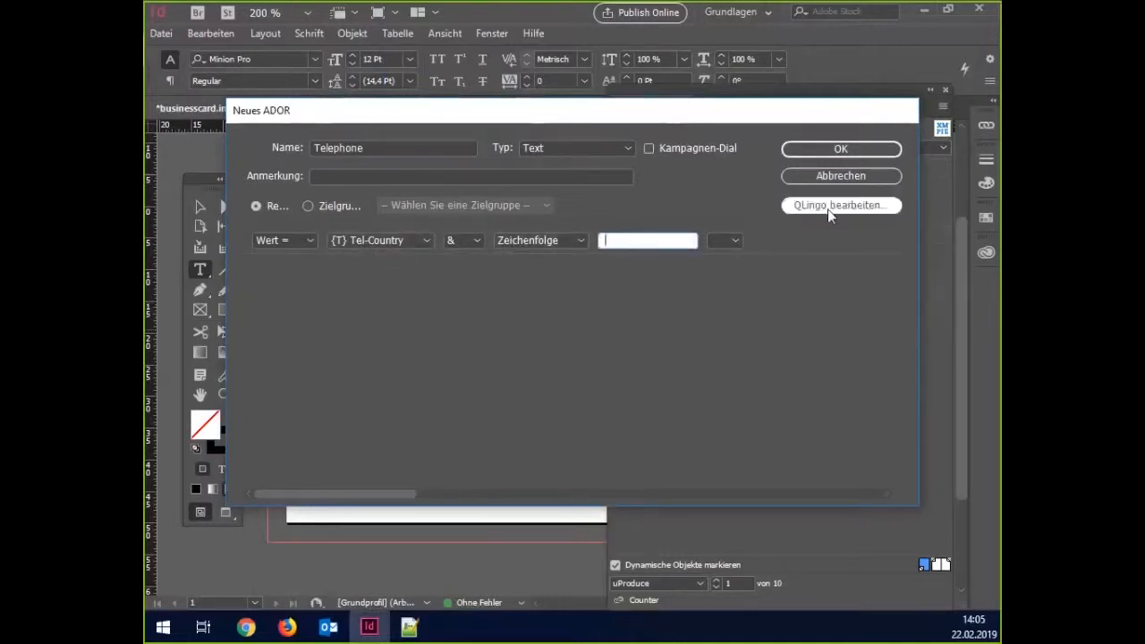
{"action": "left_click", "coordinate": [733, 240]}
{"action": "left_click", "coordinate": [734, 374]}
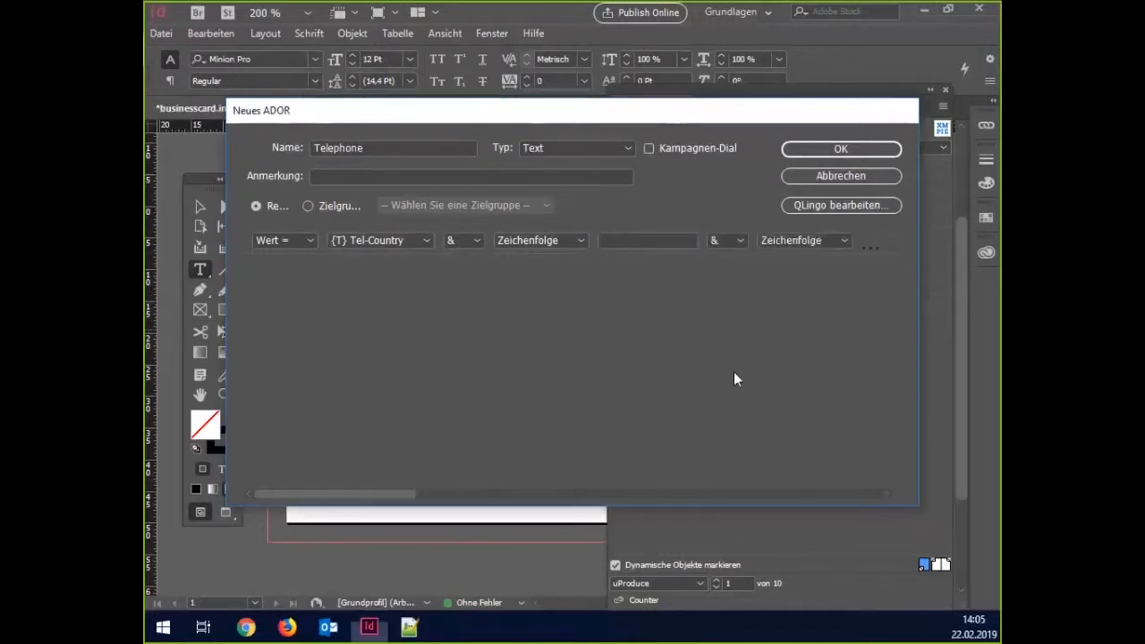
{"action": "left_click", "coordinate": [786, 246]}
{"action": "left_click", "coordinate": [820, 209]}
{"action": "left_click", "coordinate": [578, 248]}
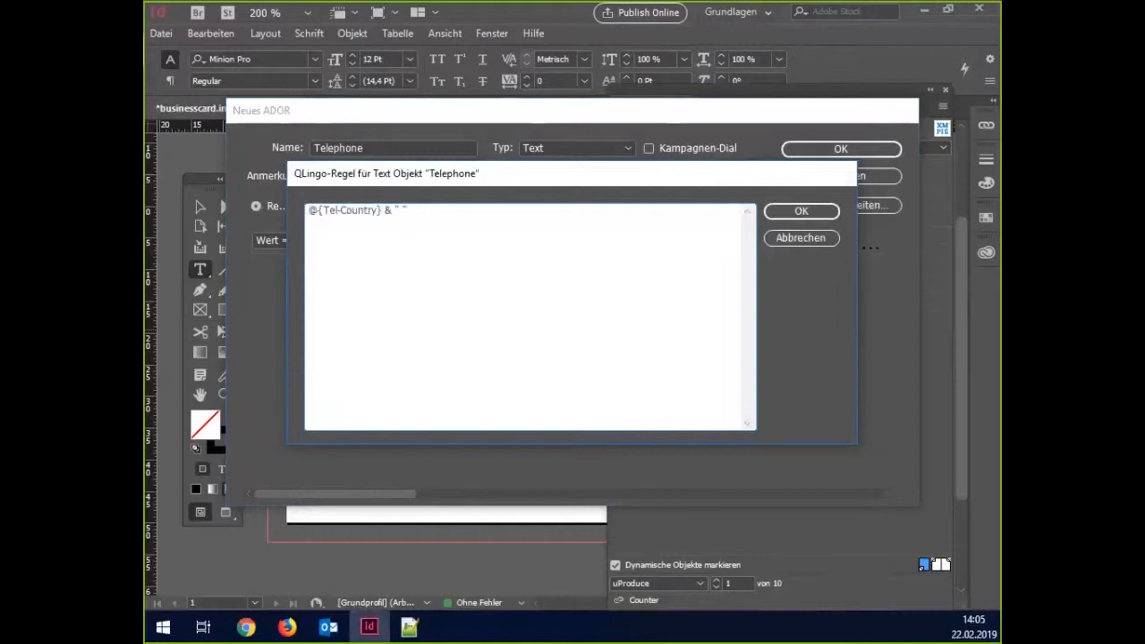
Paste the rule joining Tel-Country, Tel-City, Tel-Middle and Tel-End with spaces, and confirm the Telephone ADOR.
{"action": "key", "text": "alt+Tab"}
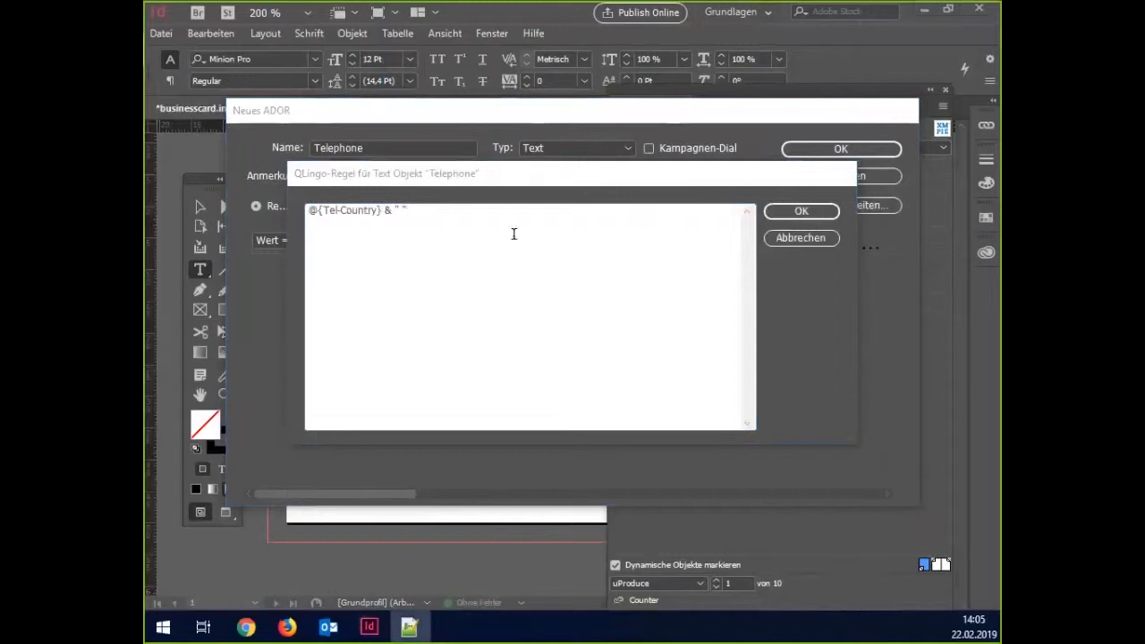
{"action": "key", "text": "alt+Tab"}
{"action": "type", "text": "@{Tel-Country} & \" \" & @{Tel-City} & \" \" & @{Tel-Middle} & \" \" & @{Tel-End}"}
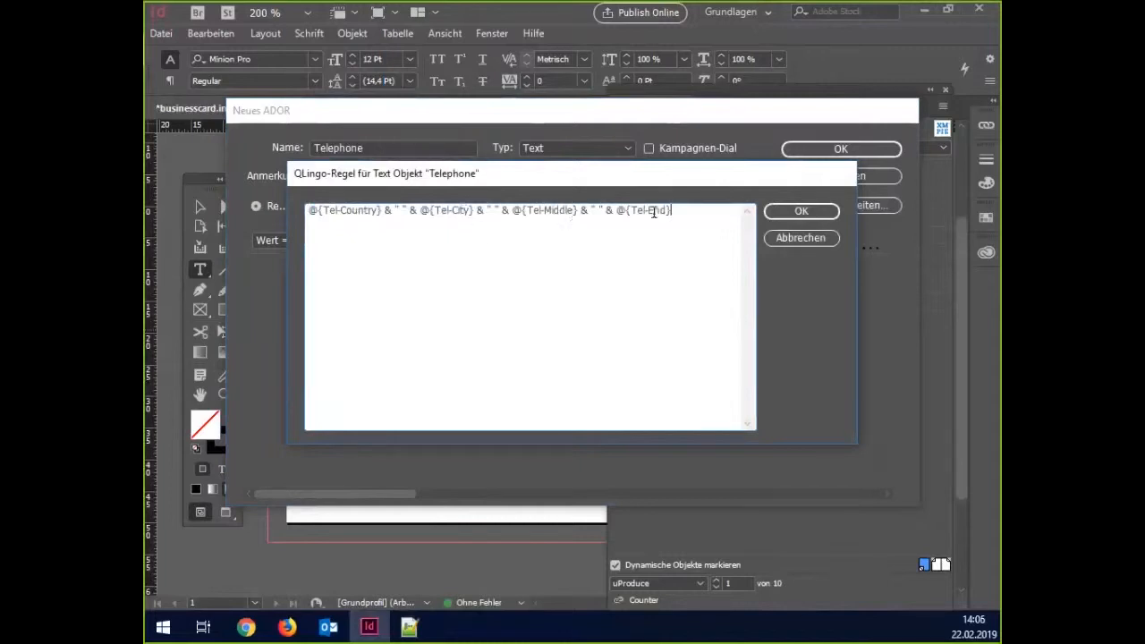
{"action": "left_click", "coordinate": [802, 211]}
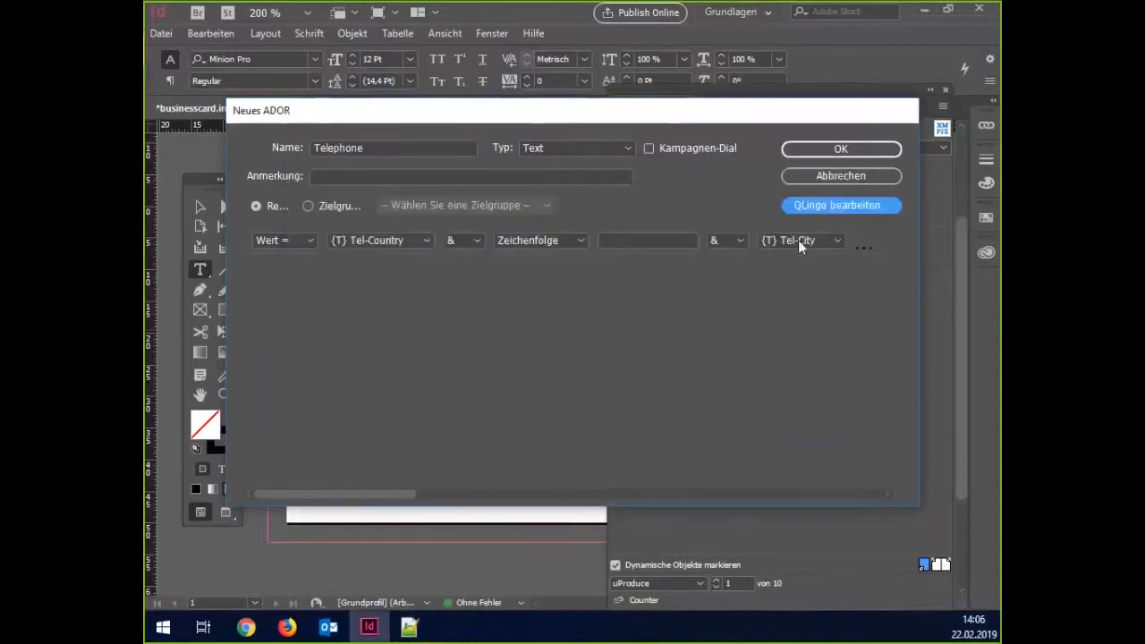
{"action": "left_click_drag", "start_coordinate": [618, 111], "coordinate": [548, 100]}
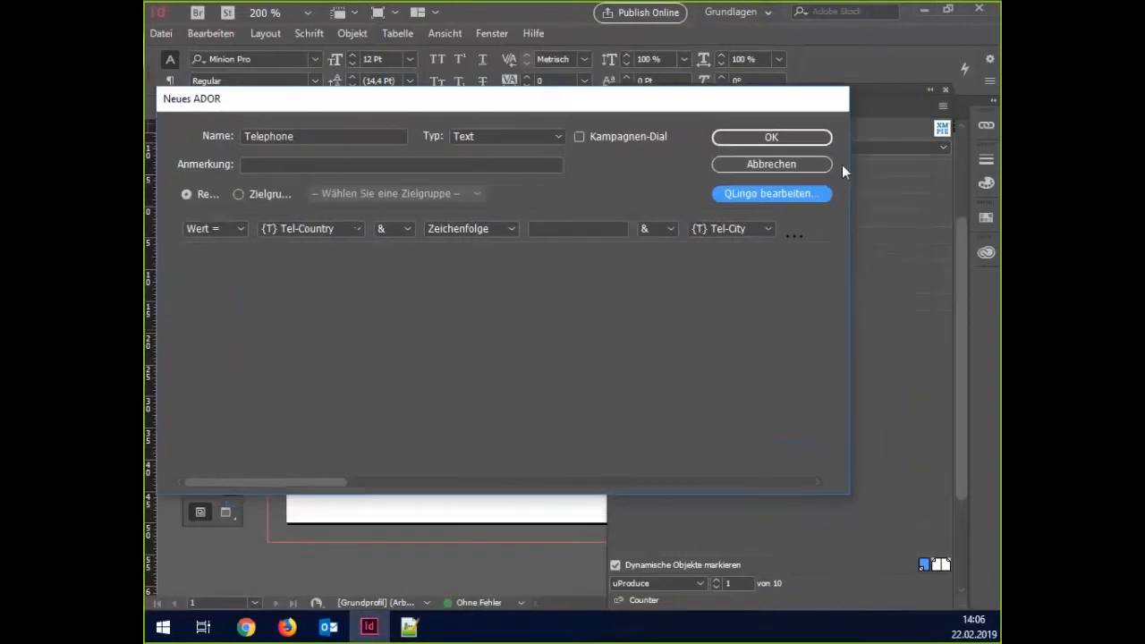
{"action": "left_click_drag", "start_coordinate": [846, 165], "coordinate": [997, 173]}
{"action": "left_click_drag", "start_coordinate": [393, 483], "coordinate": [693, 462]}
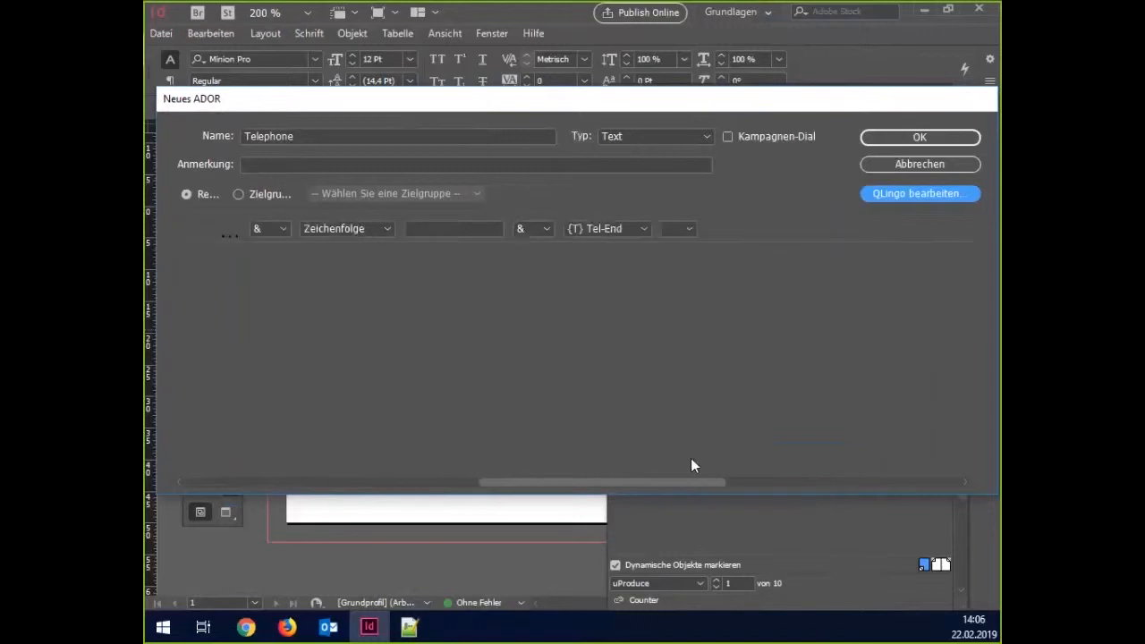
{"action": "left_click", "coordinate": [922, 137]}
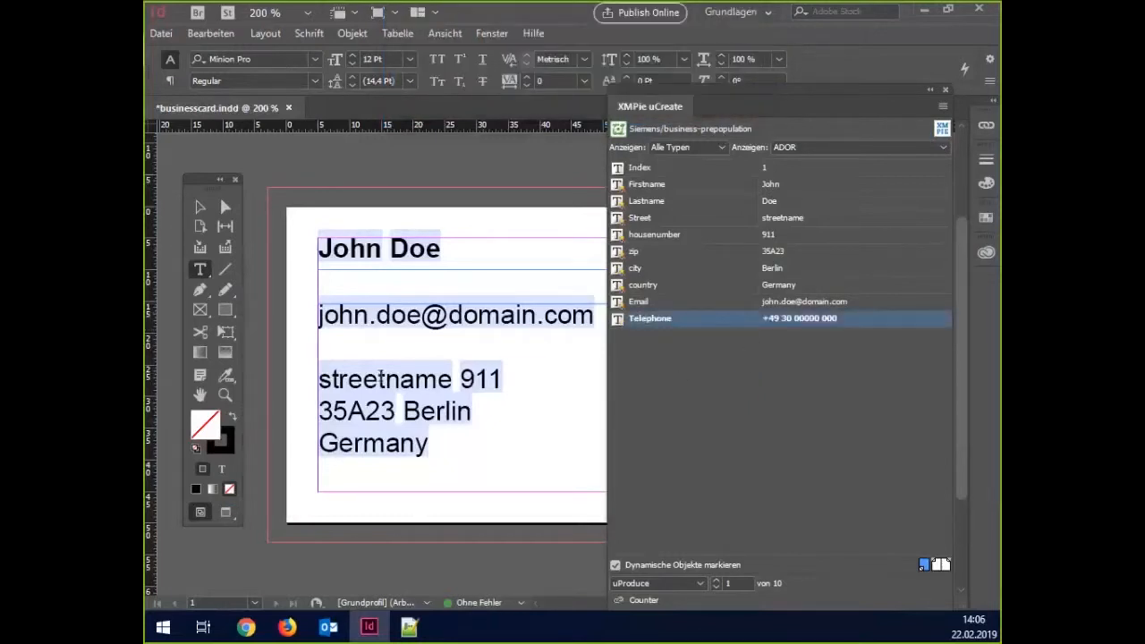
Insert the Telephone ADOR on the empty line below the email in the card's text frame.
{"action": "left_click", "coordinate": [366, 348]}
{"action": "double_click", "coordinate": [650, 321]}
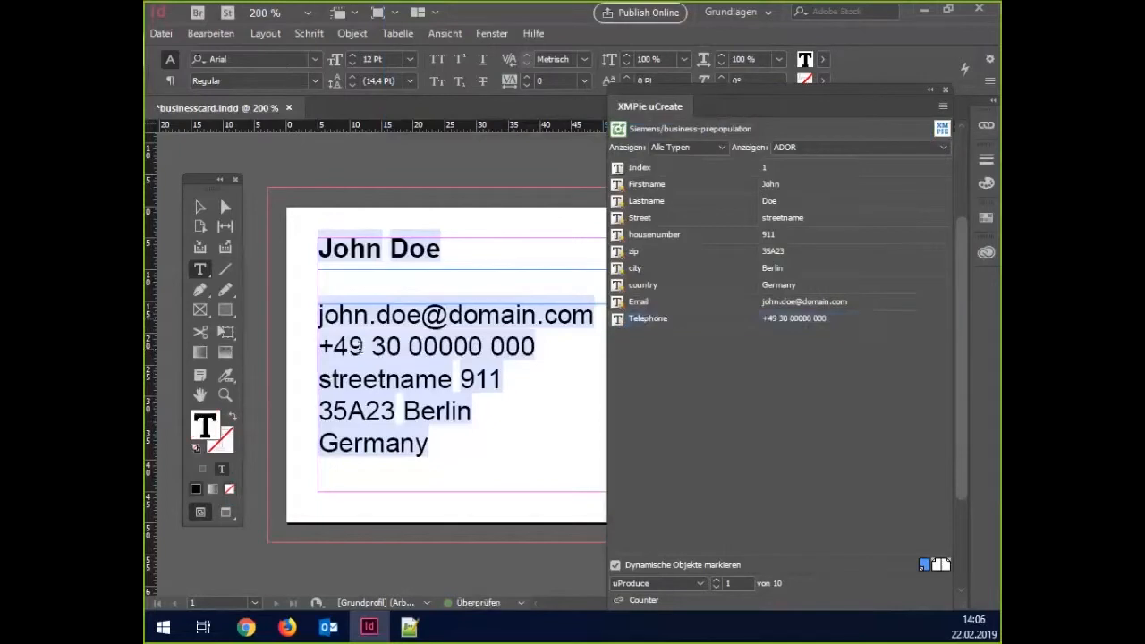
{"action": "triple_click", "coordinate": [519, 347]}
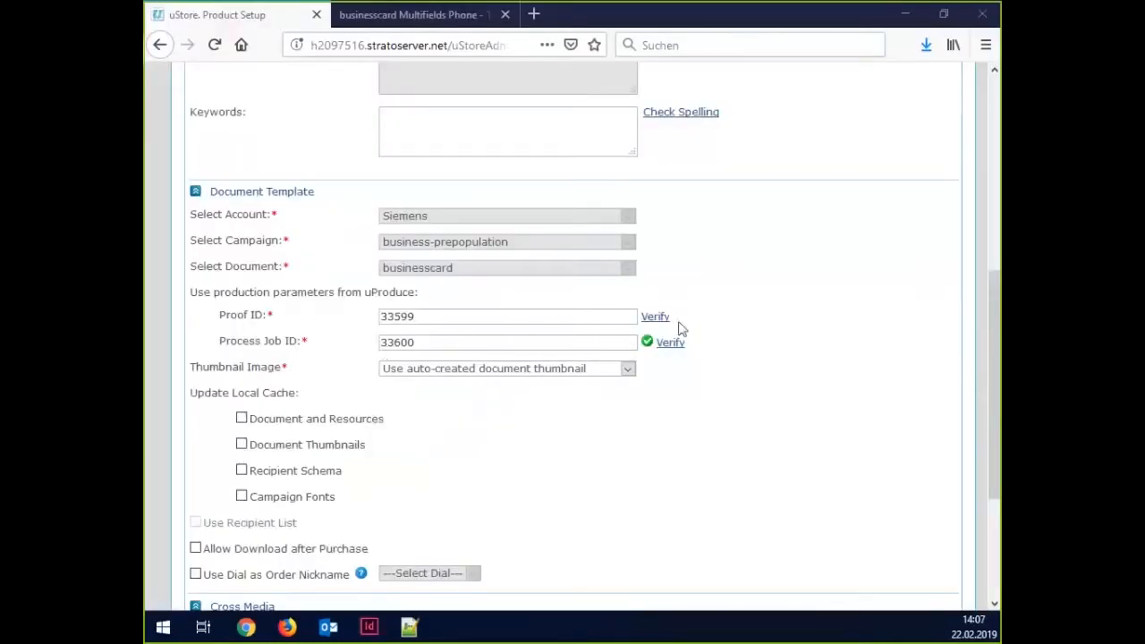
Verify the Proof ID, tick all four Update Local Cache options, and save the product.
{"action": "left_click", "coordinate": [655, 317]}
{"action": "left_click", "coordinate": [460, 320]}
{"action": "left_click", "coordinate": [449, 341]}
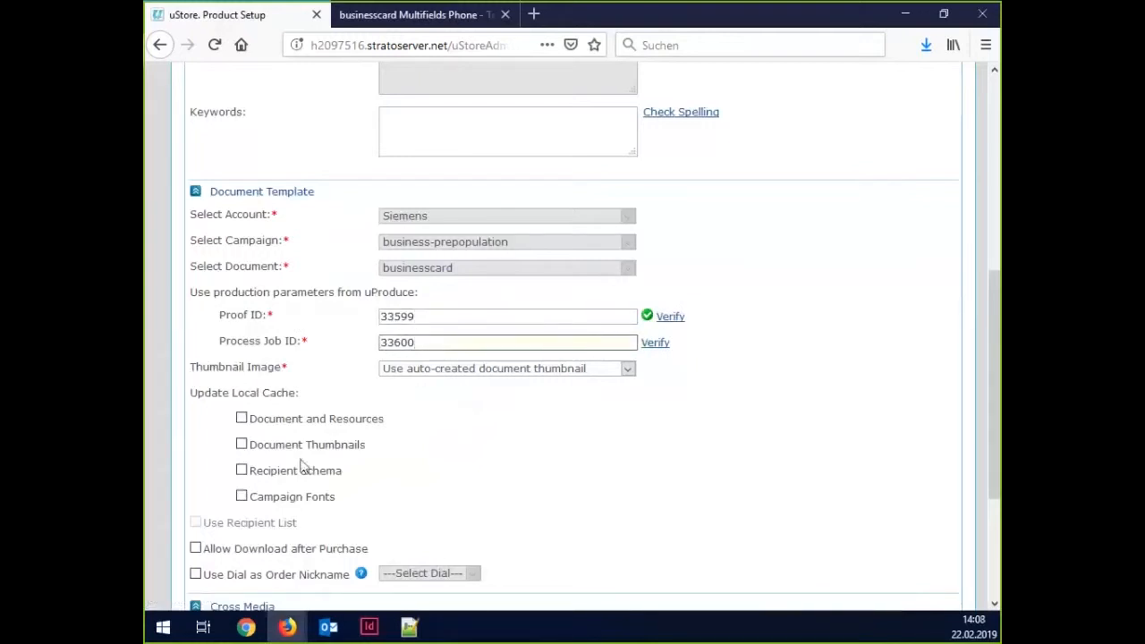
{"action": "left_click", "coordinate": [241, 418]}
{"action": "left_click", "coordinate": [242, 445]}
{"action": "left_click", "coordinate": [242, 470]}
{"action": "left_click", "coordinate": [242, 497]}
{"action": "scroll", "coordinate": [393, 486], "scroll_direction": "up", "scroll_amount": 5}
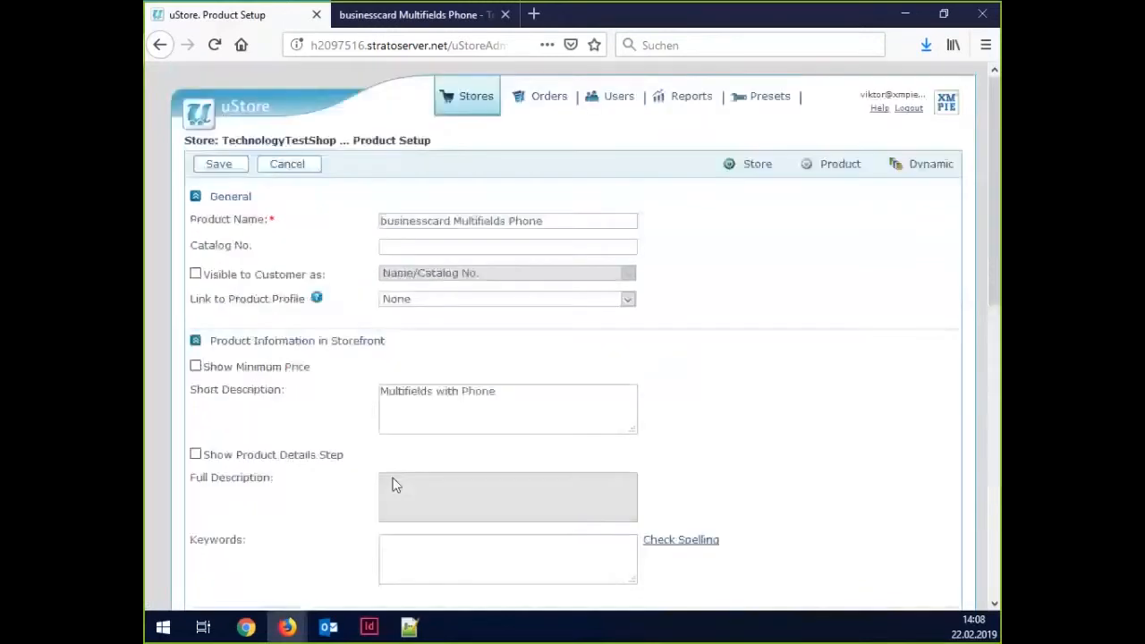
{"action": "left_click", "coordinate": [215, 165]}
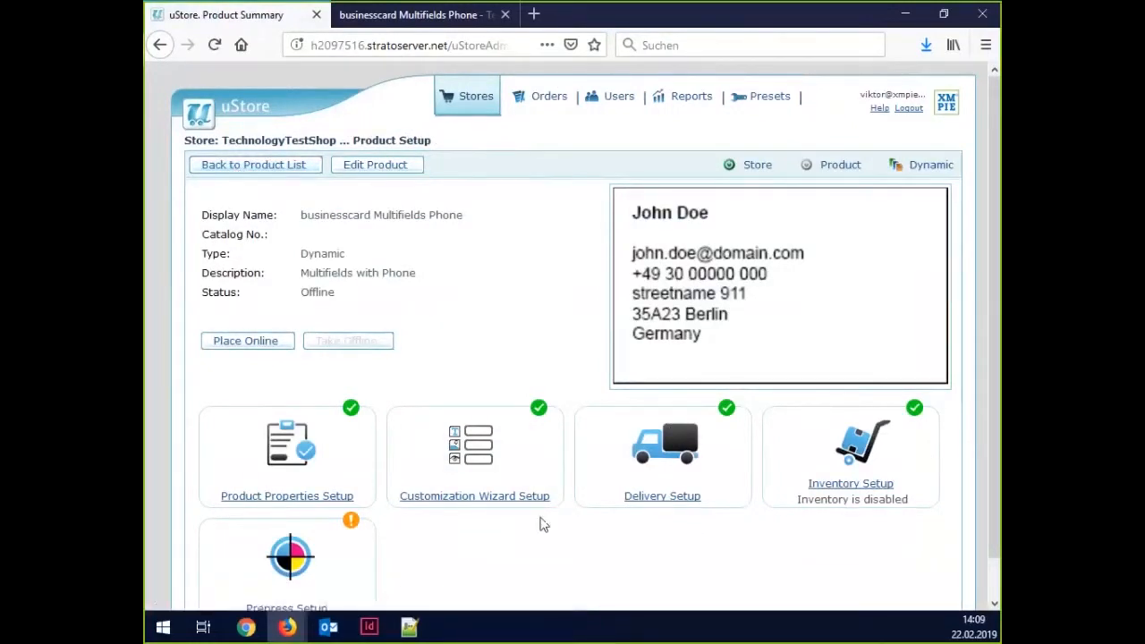
Set Available Dials to Variables and add Tel-Country, Tel-City, Tel-Middle, Tel-End and Var-CSS to Step 1.
{"action": "left_click", "coordinate": [486, 471]}
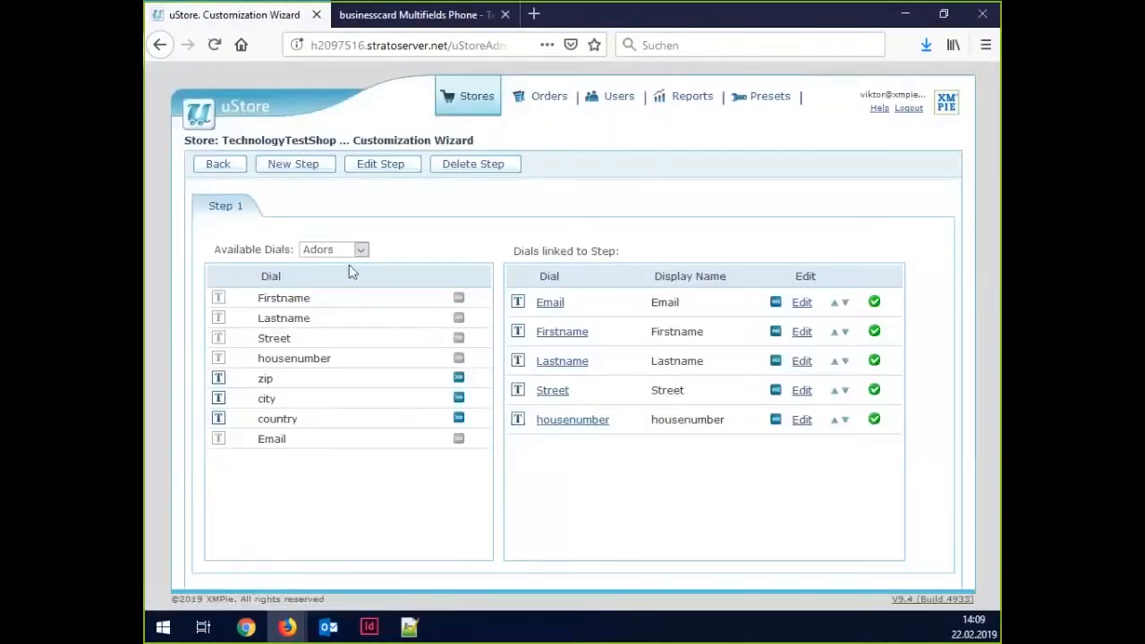
{"action": "left_click", "coordinate": [358, 250]}
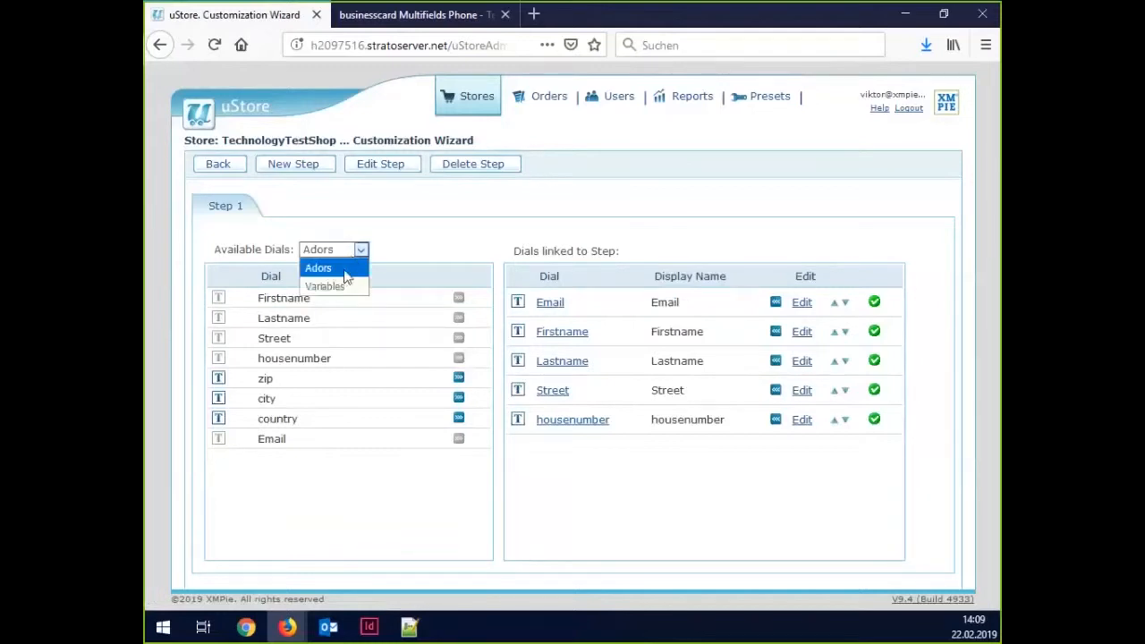
{"action": "left_click", "coordinate": [340, 287]}
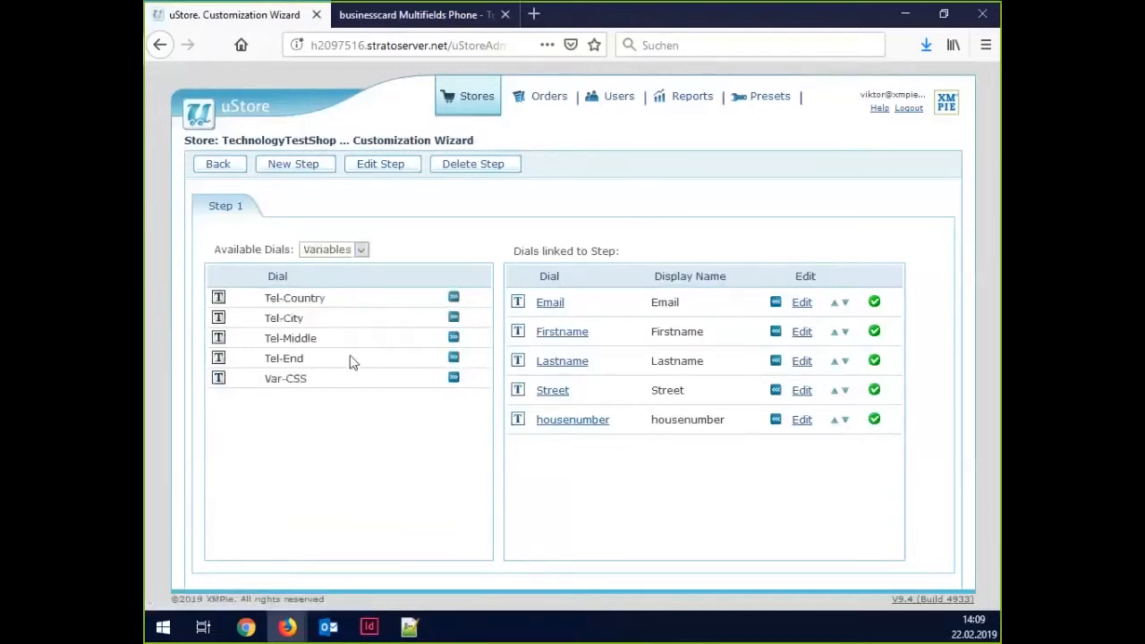
{"action": "left_click", "coordinate": [453, 299]}
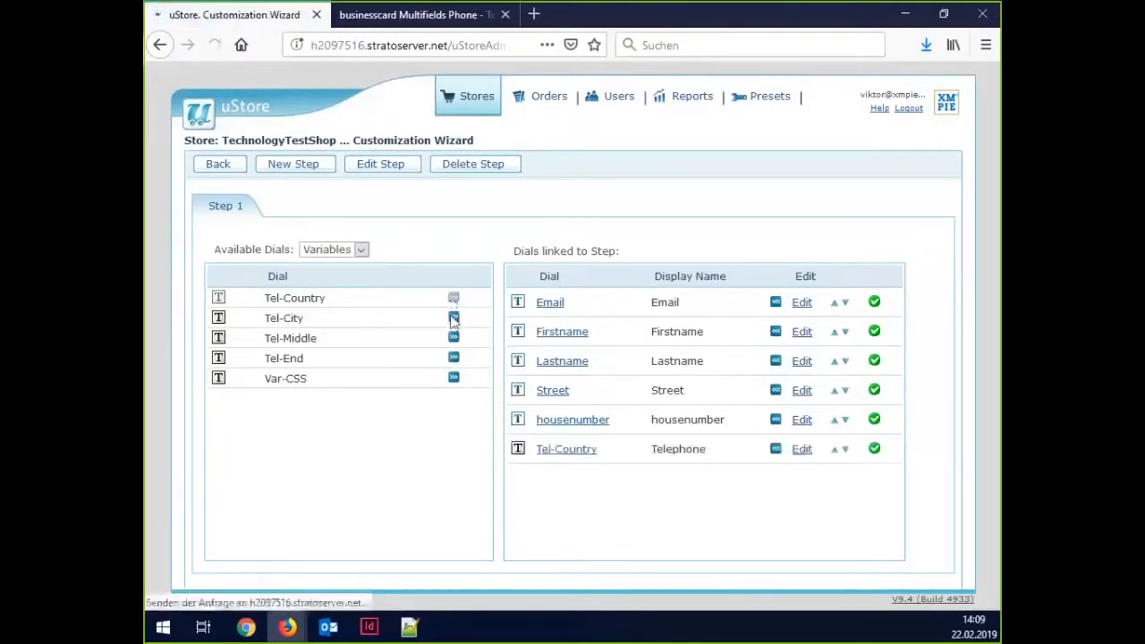
{"action": "left_click", "coordinate": [453, 338]}
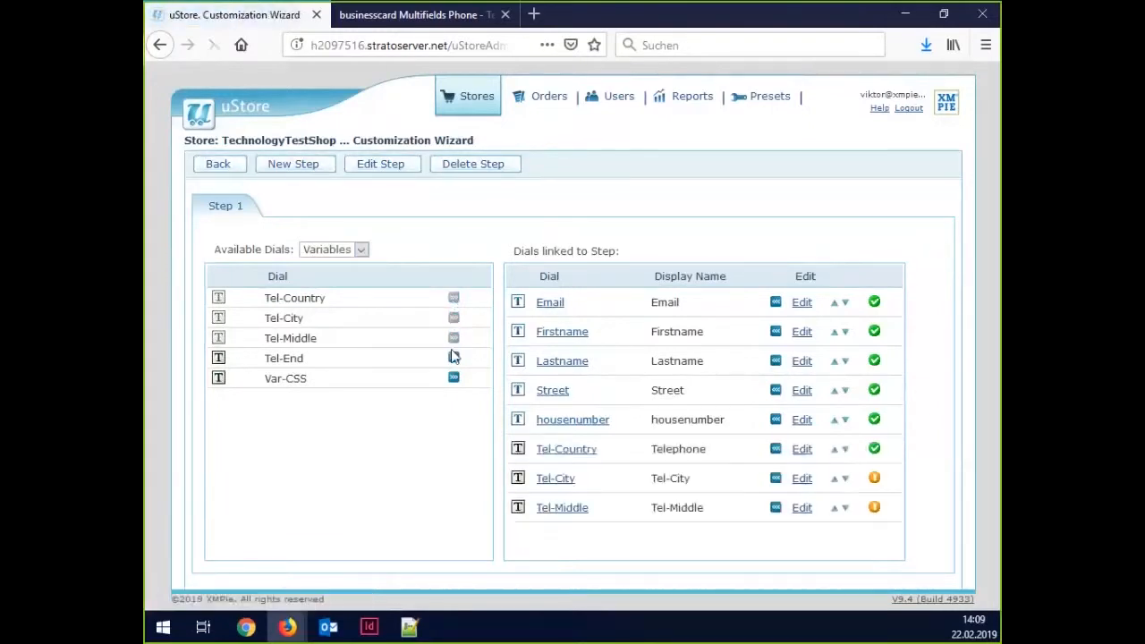
{"action": "left_click", "coordinate": [454, 358]}
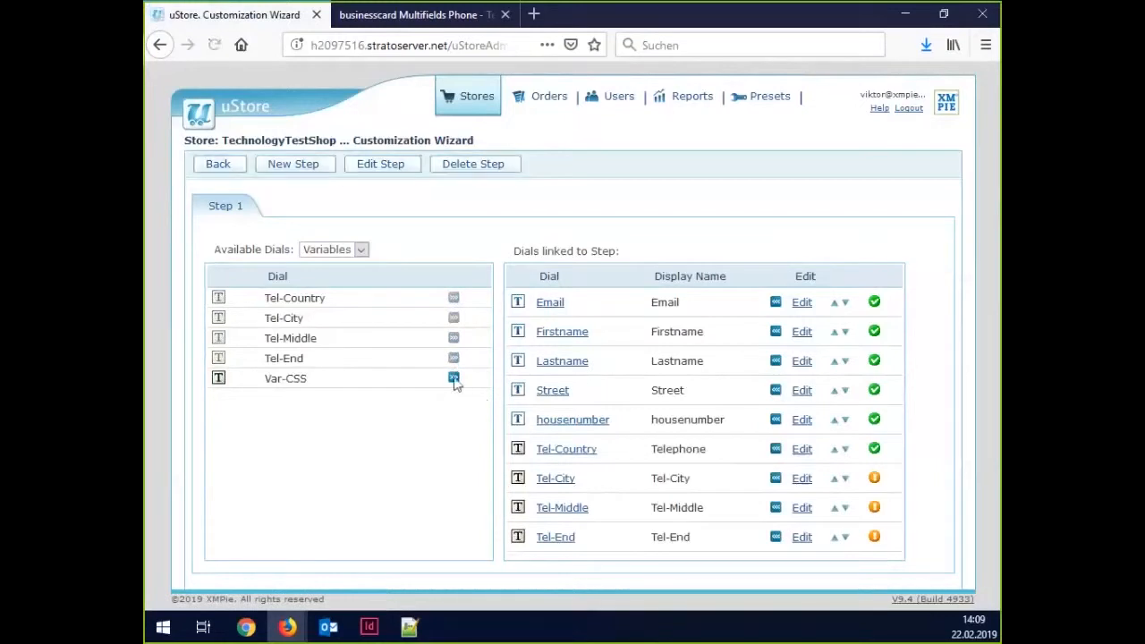
{"action": "left_click", "coordinate": [454, 378]}
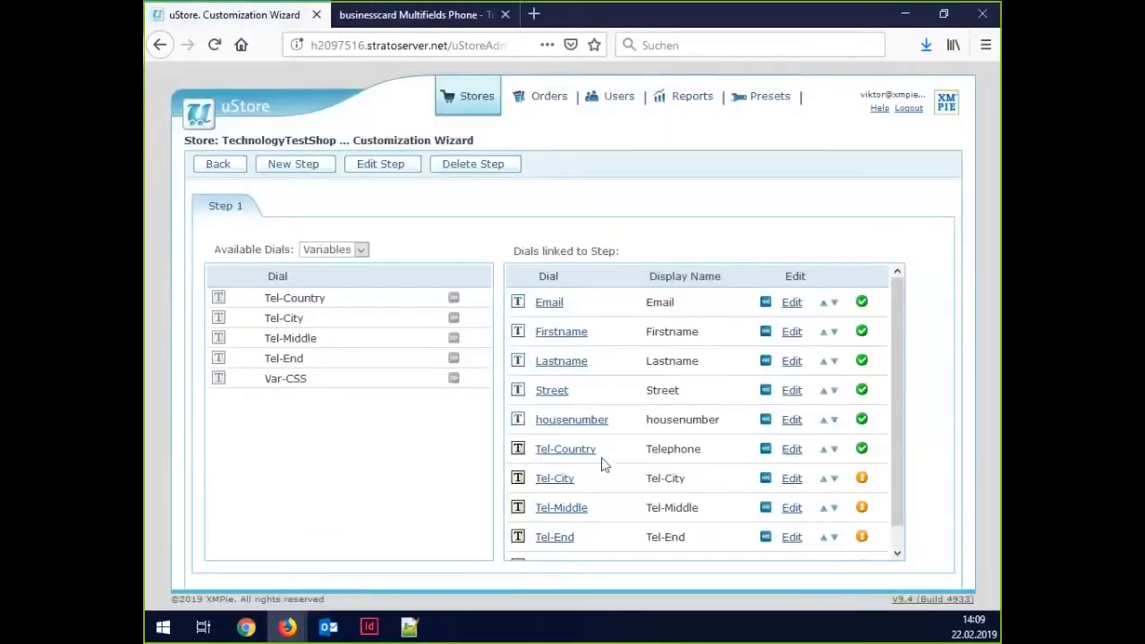
Check the Tel-Country dial's Telephone display name and +49/+972 value list, then save it.
{"action": "left_click", "coordinate": [791, 454]}
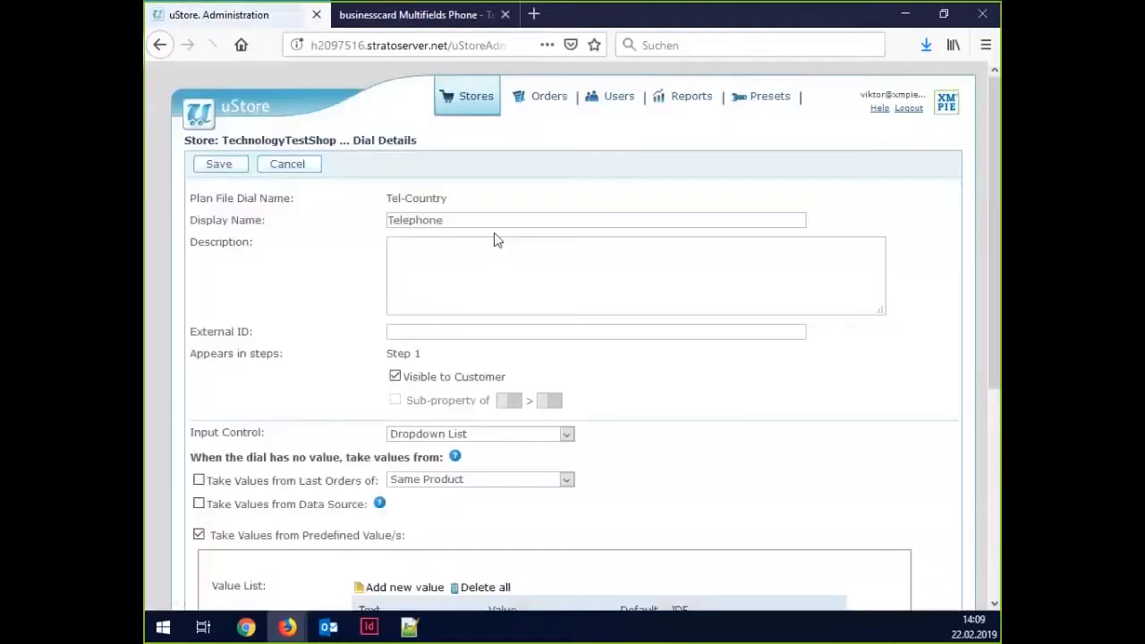
{"action": "double_click", "coordinate": [452, 215]}
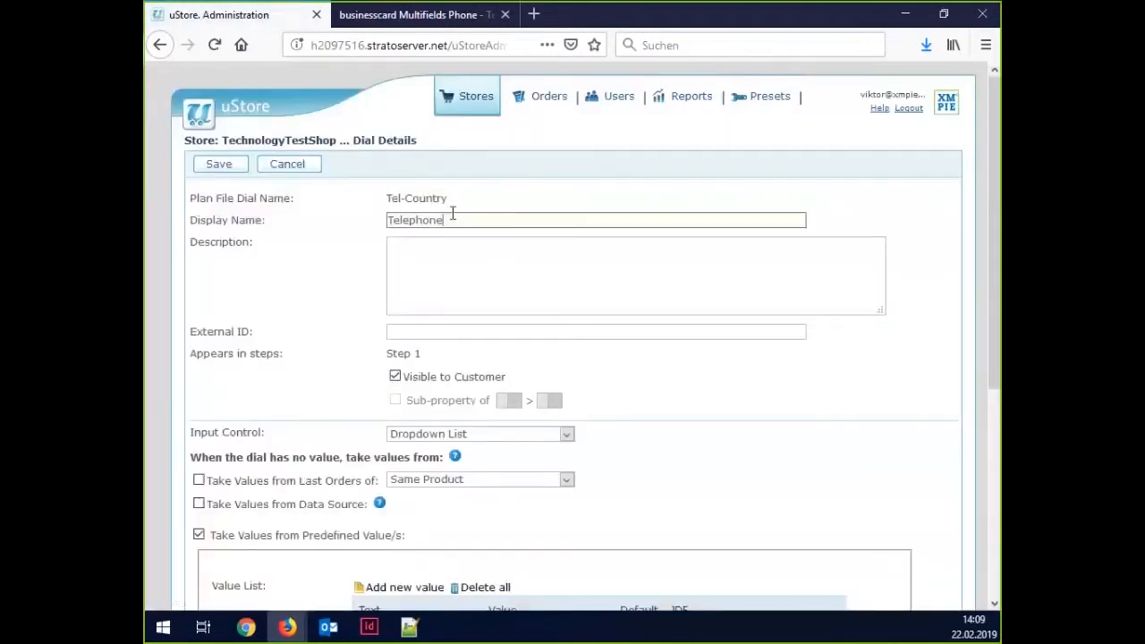
{"action": "left_click", "coordinate": [449, 210]}
{"action": "left_click_drag", "start_coordinate": [445, 217], "coordinate": [357, 233]}
{"action": "left_click", "coordinate": [328, 331]}
{"action": "scroll", "coordinate": [329, 335], "scroll_direction": "down", "scroll_amount": 3}
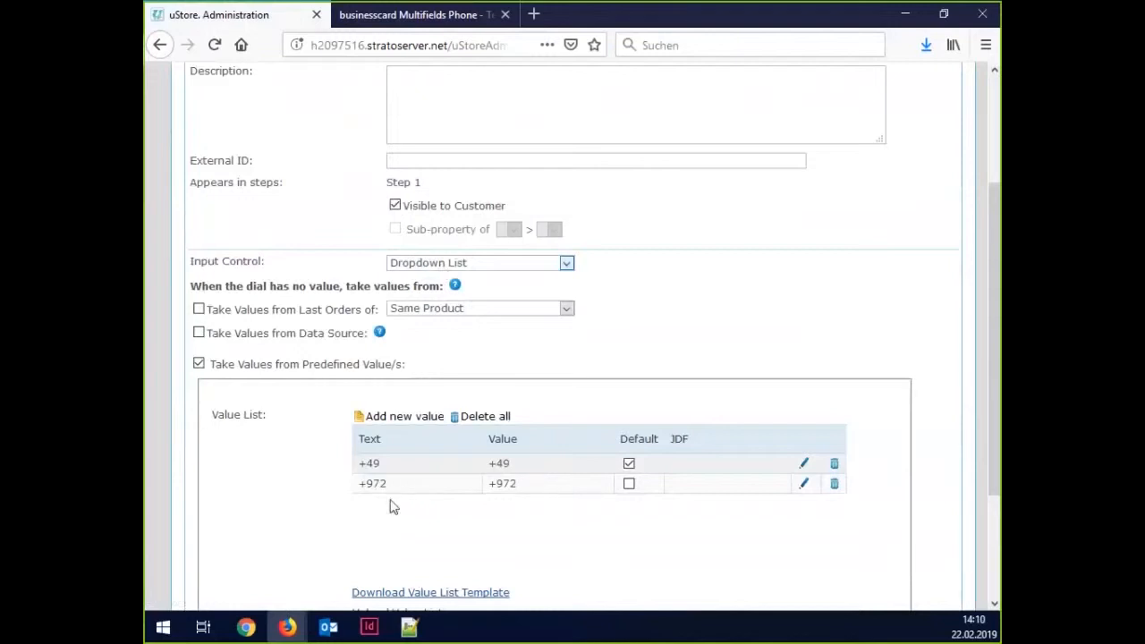
{"action": "scroll", "coordinate": [331, 535], "scroll_direction": "up", "scroll_amount": 3}
{"action": "left_click", "coordinate": [219, 165]}
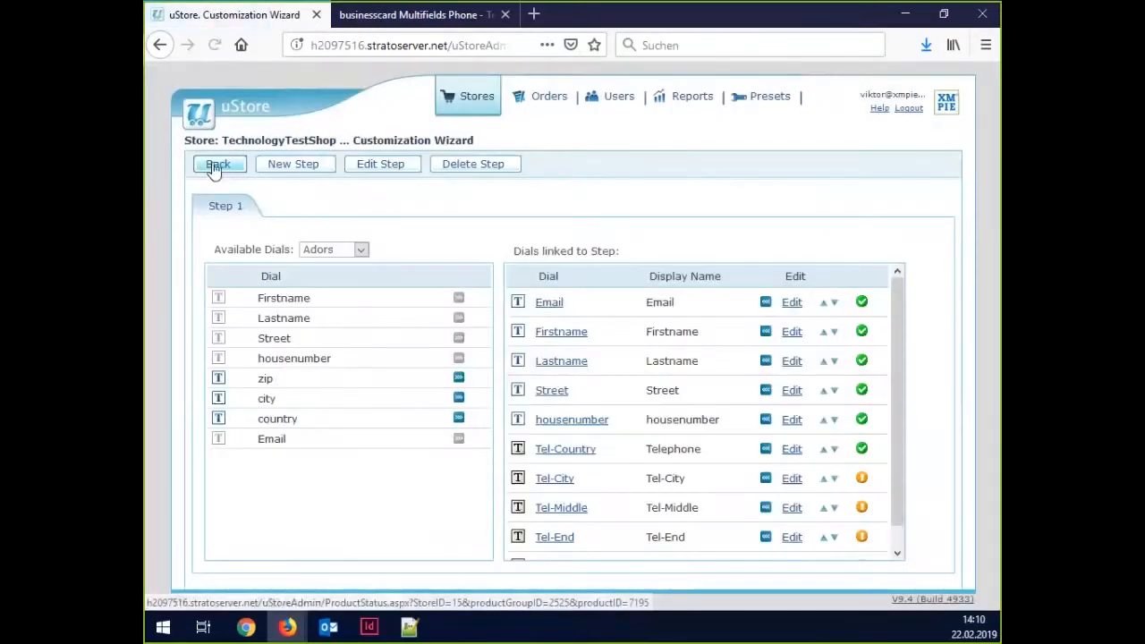
Put the product online, then inspect the Telephone dropdown on its customization form.
{"action": "left_click", "coordinate": [215, 168]}
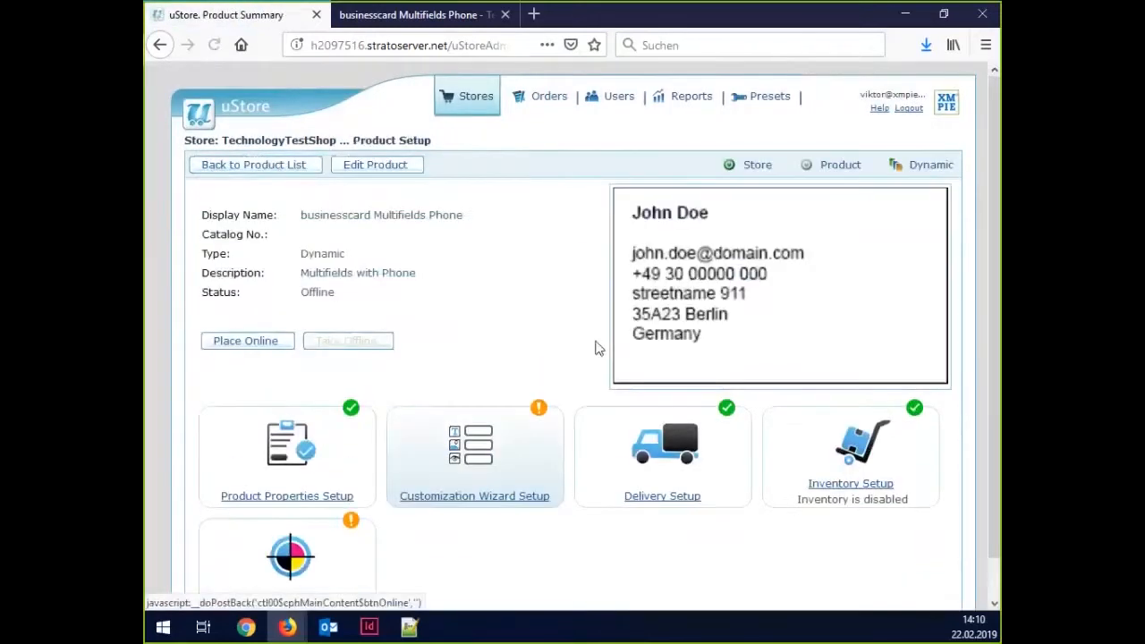
{"action": "left_click", "coordinate": [280, 343]}
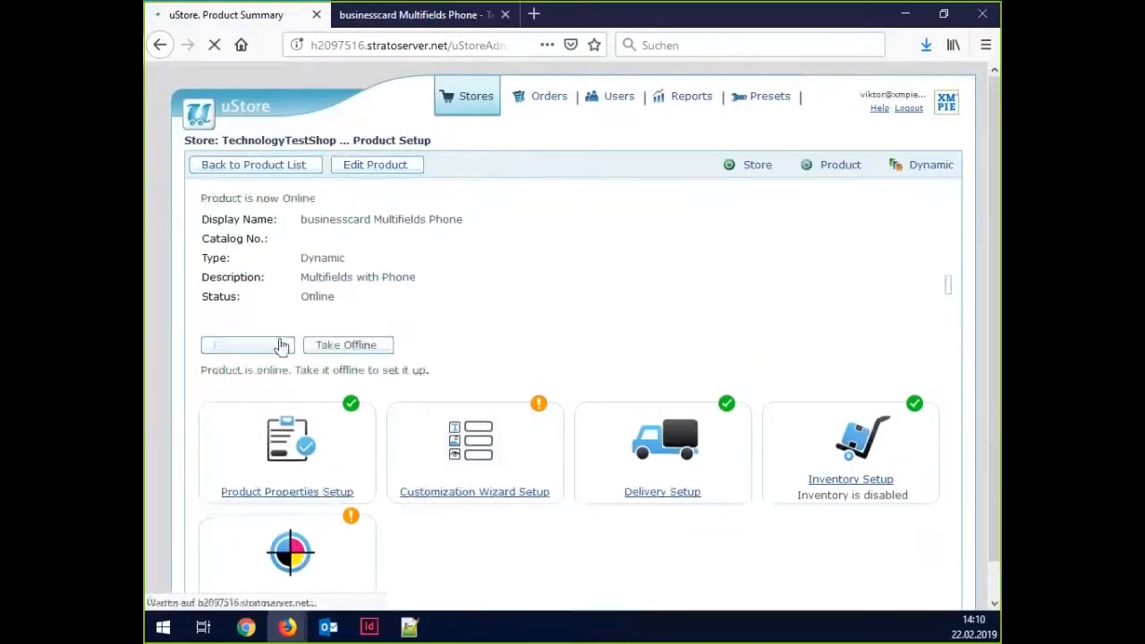
{"action": "left_click", "coordinate": [458, 23]}
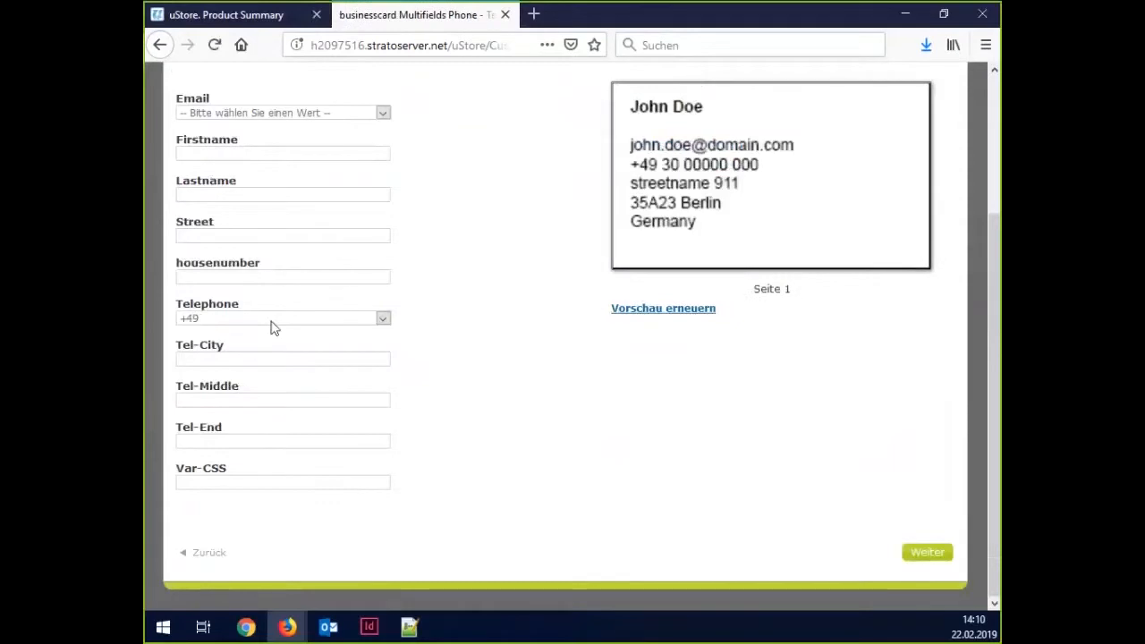
{"action": "right_click", "coordinate": [288, 322]}
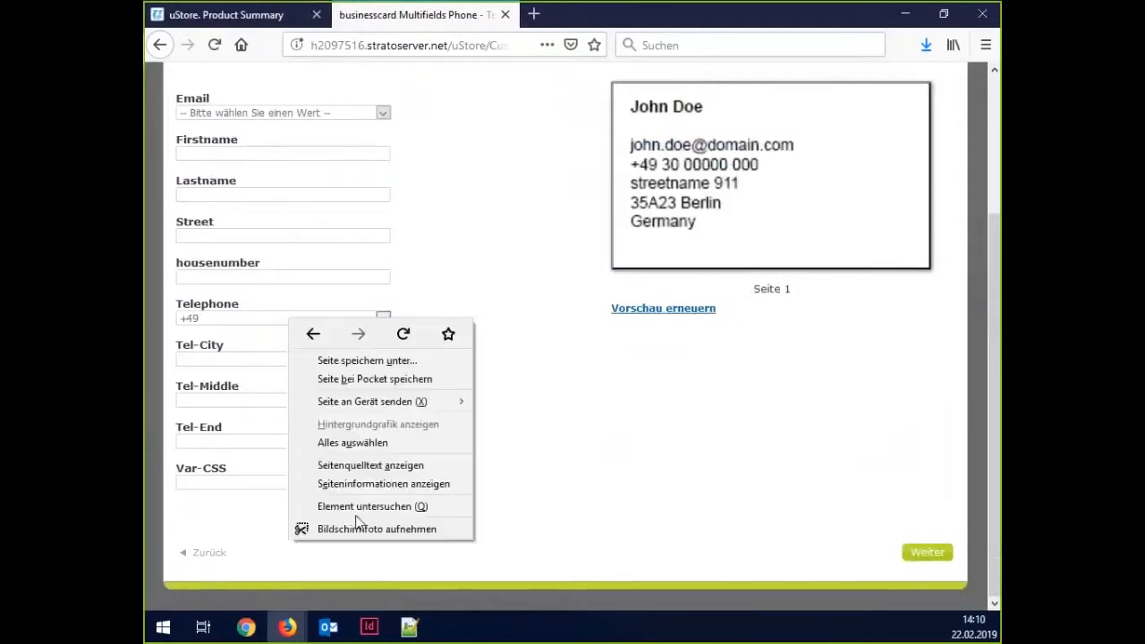
{"action": "left_click", "coordinate": [358, 510]}
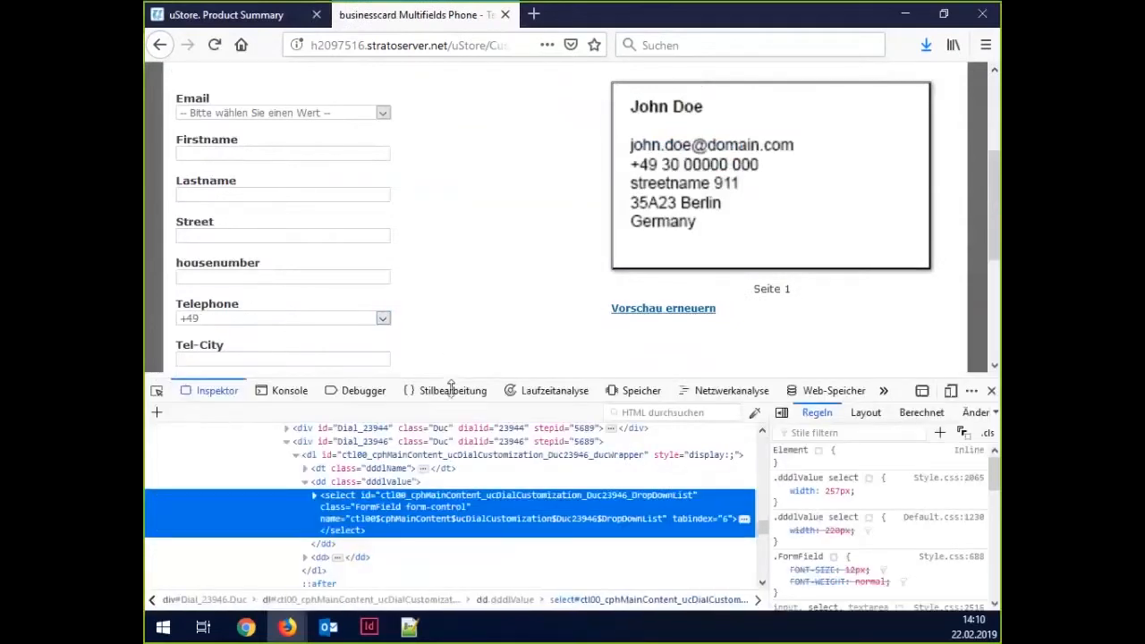
Select the Telephone country-code dropdown with the Inspector's element picker.
{"action": "scroll", "coordinate": [460, 307], "scroll_direction": "down", "scroll_amount": 1}
{"action": "scroll", "coordinate": [448, 304], "scroll_direction": "up", "scroll_amount": 3}
{"action": "scroll", "coordinate": [402, 302], "scroll_direction": "down", "scroll_amount": 5}
{"action": "scroll", "coordinate": [376, 305], "scroll_direction": "up", "scroll_amount": 2}
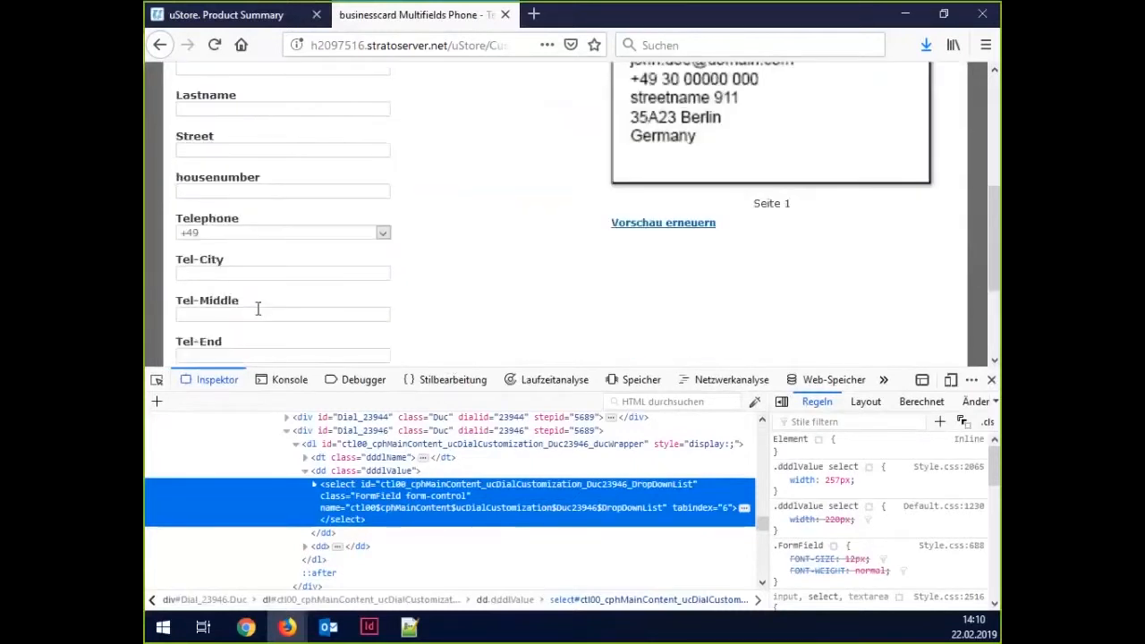
{"action": "left_click", "coordinate": [157, 379]}
{"action": "left_click", "coordinate": [232, 239]}
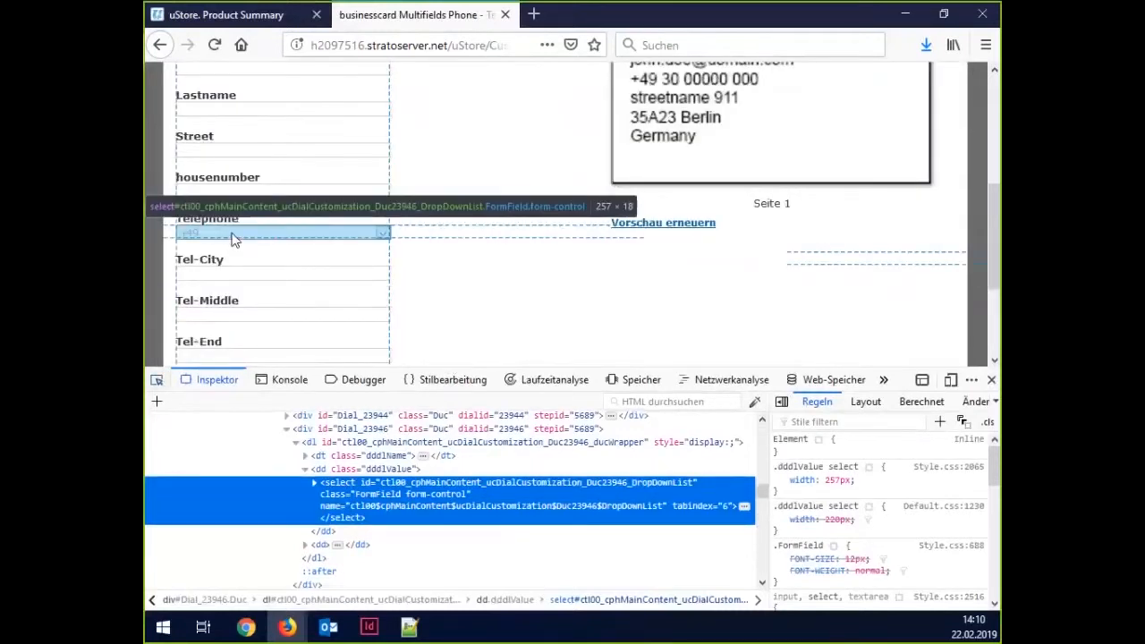
Give the dropdown an inline position: relative style.
{"action": "left_click", "coordinate": [849, 450]}
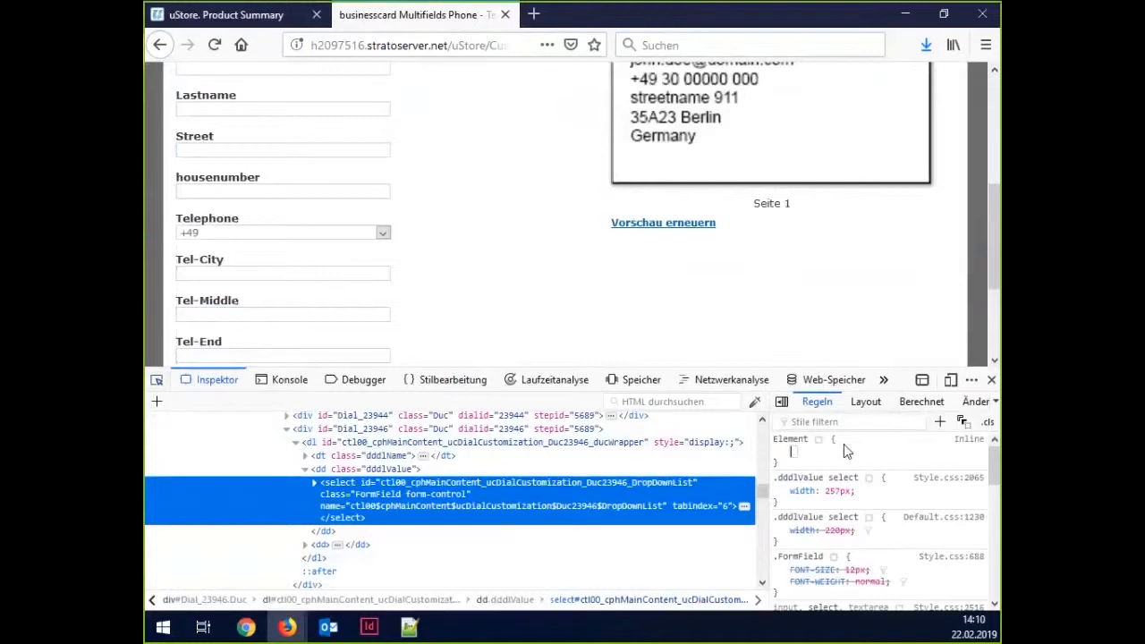
{"action": "type", "text": "position"}
{"action": "key", "text": "Tab"}
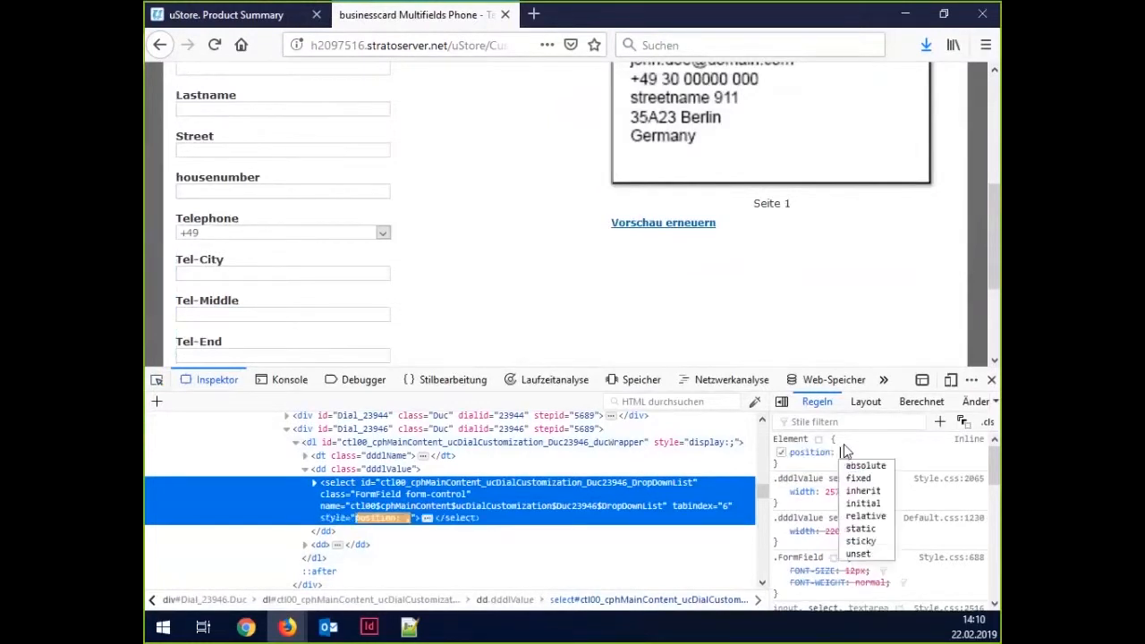
{"action": "type", "text": "relative"}
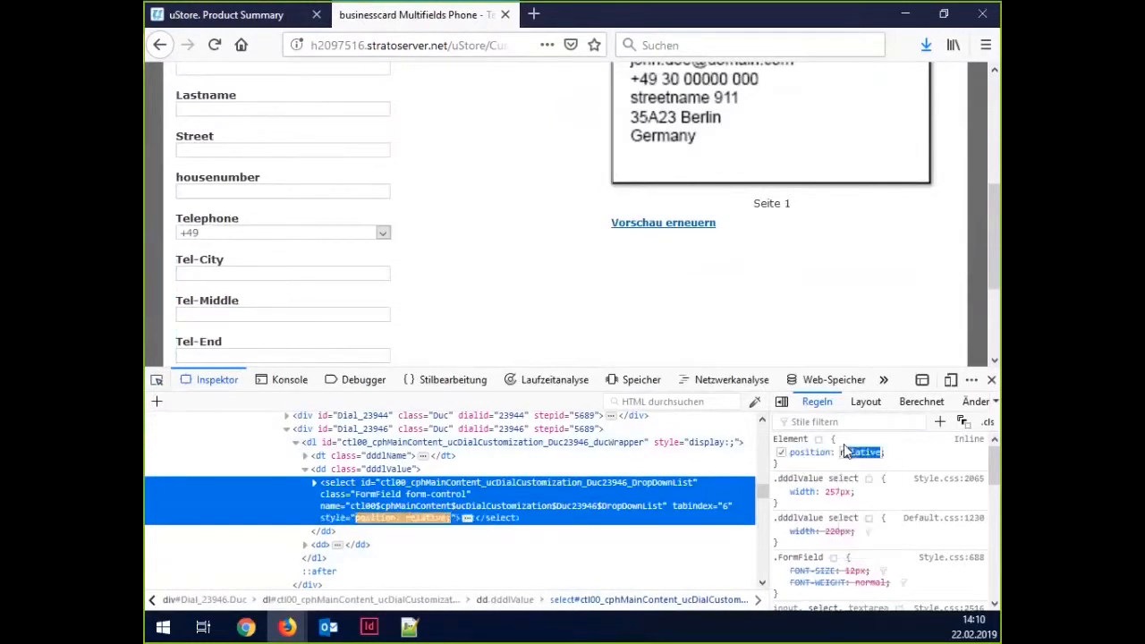
{"action": "key", "text": "Return"}
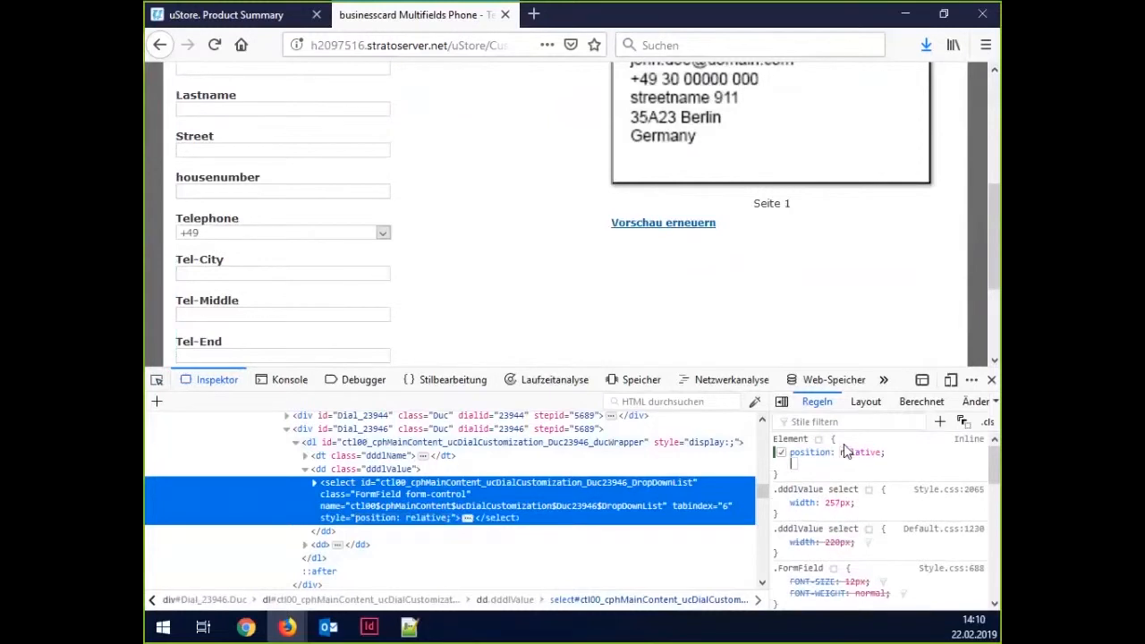
{"action": "type", "text": "l"}
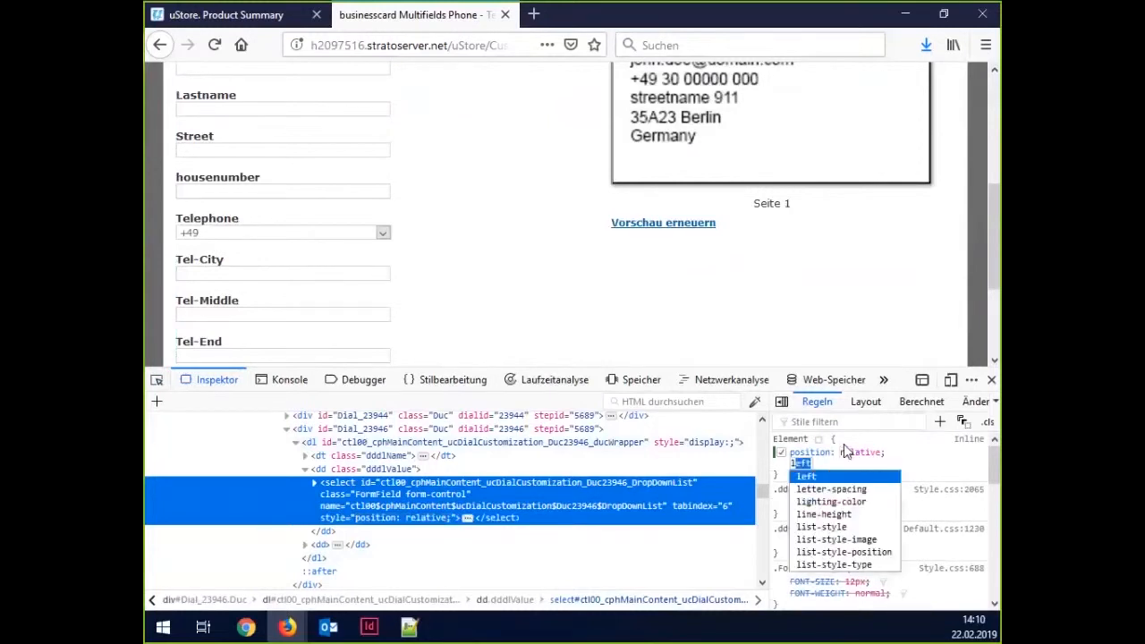
{"action": "key", "text": "BackSpace"}
{"action": "key", "text": "BackSpace"}
{"action": "key", "text": "Tab"}
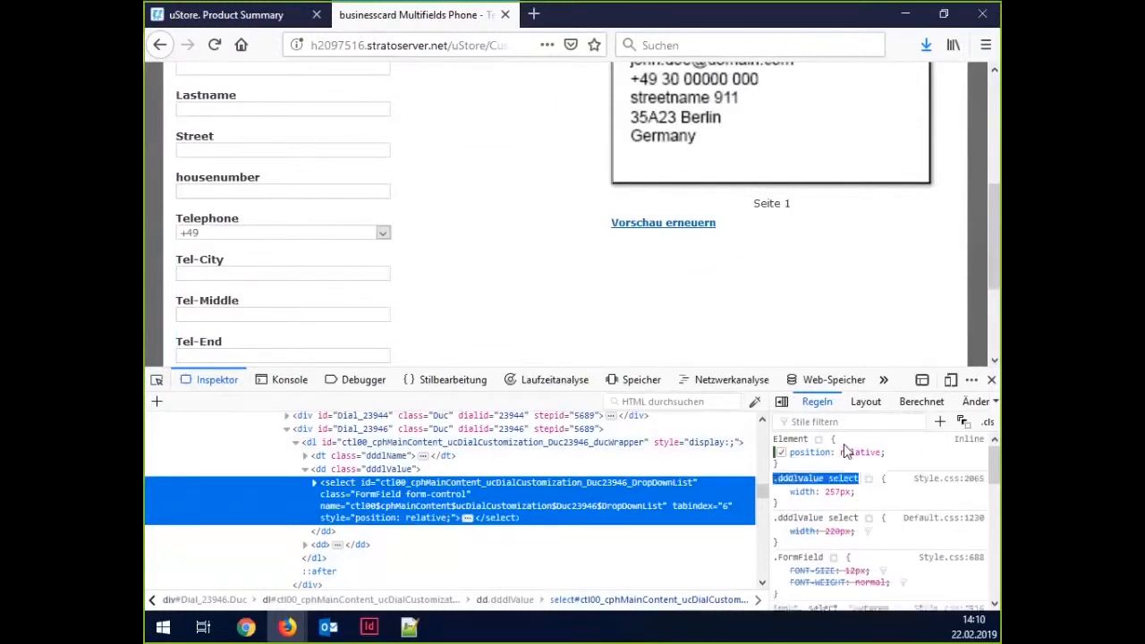
Add width: 80px, step it down to 60px, and choose +972 as country code.
{"action": "left_click", "coordinate": [906, 460]}
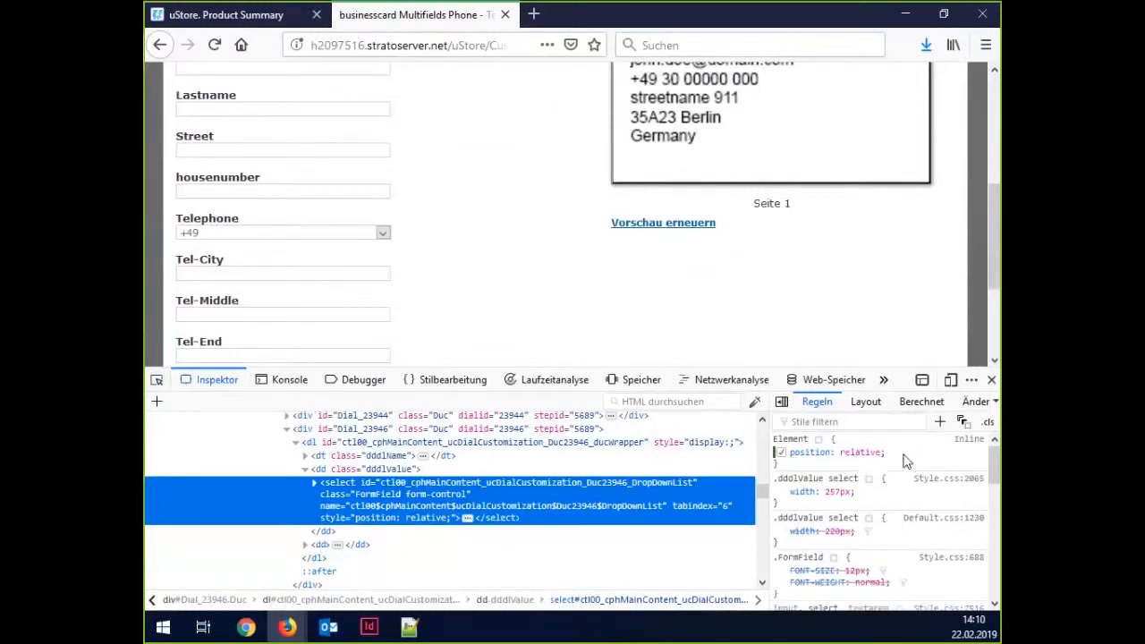
{"action": "type", "text": "width"}
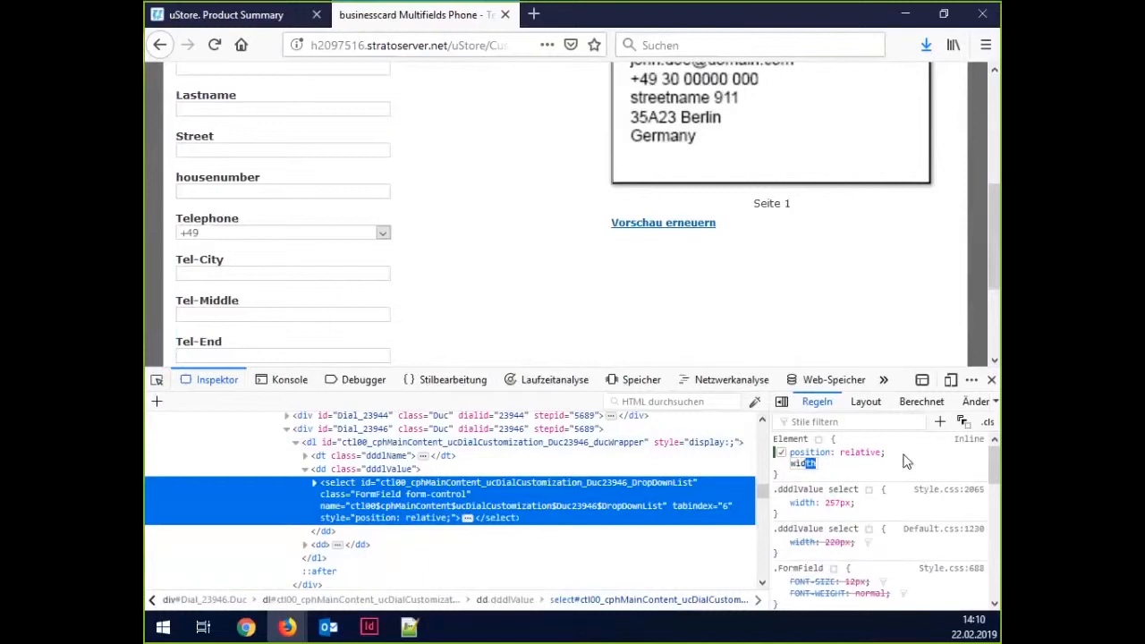
{"action": "key", "text": "Tab"}
{"action": "type", "text": "80"}
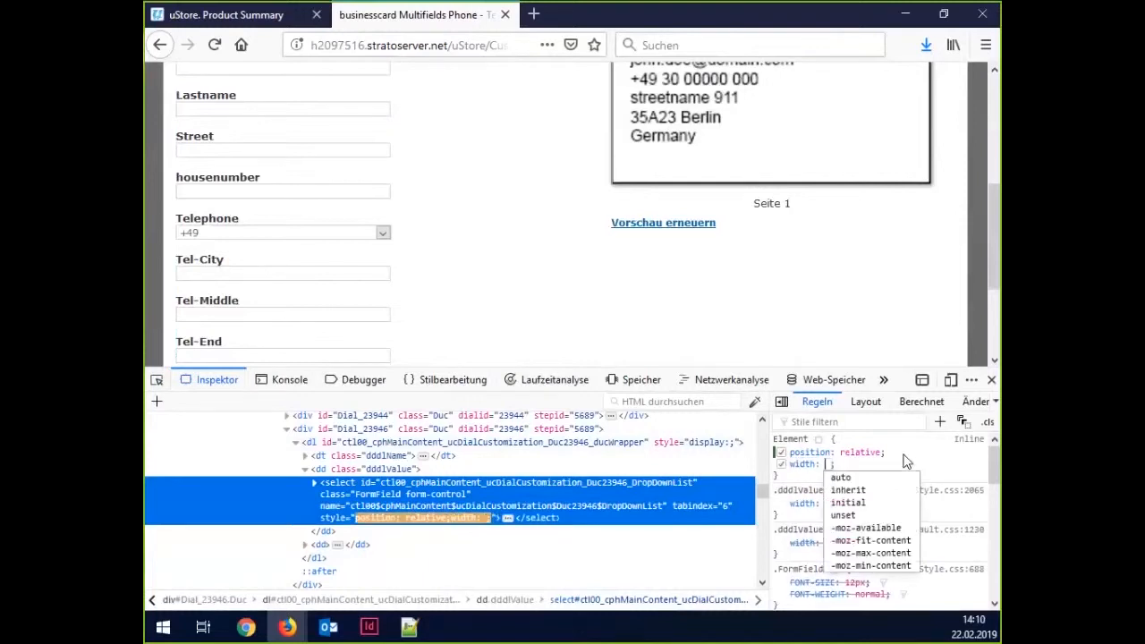
{"action": "type", "text": "px"}
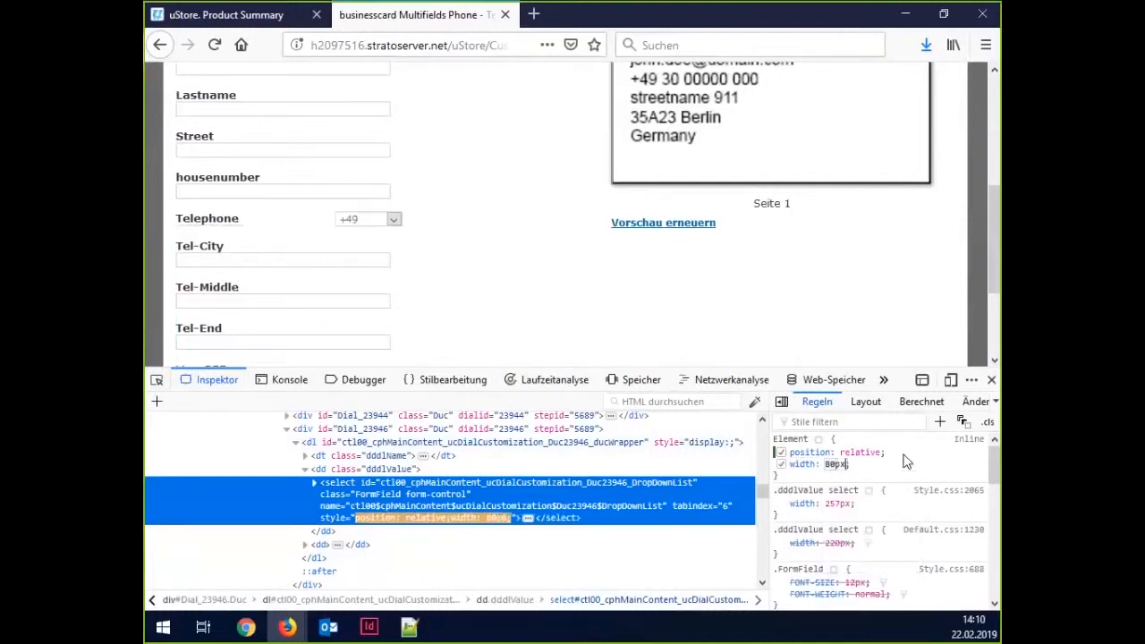
{"action": "key", "text": "Return"}
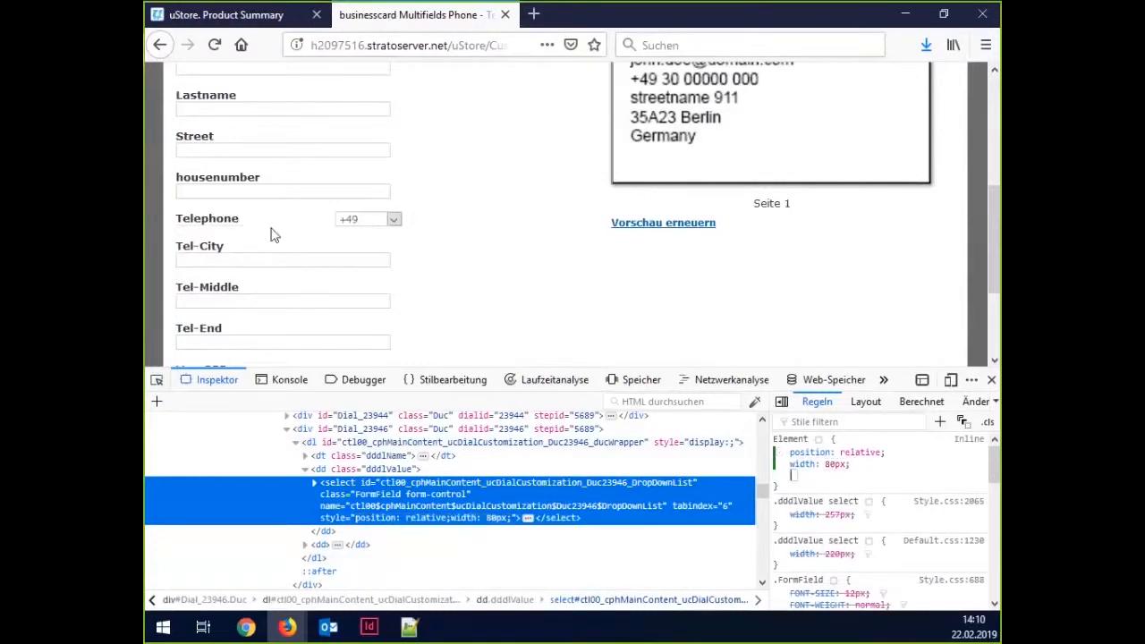
{"action": "left_click", "coordinate": [838, 464]}
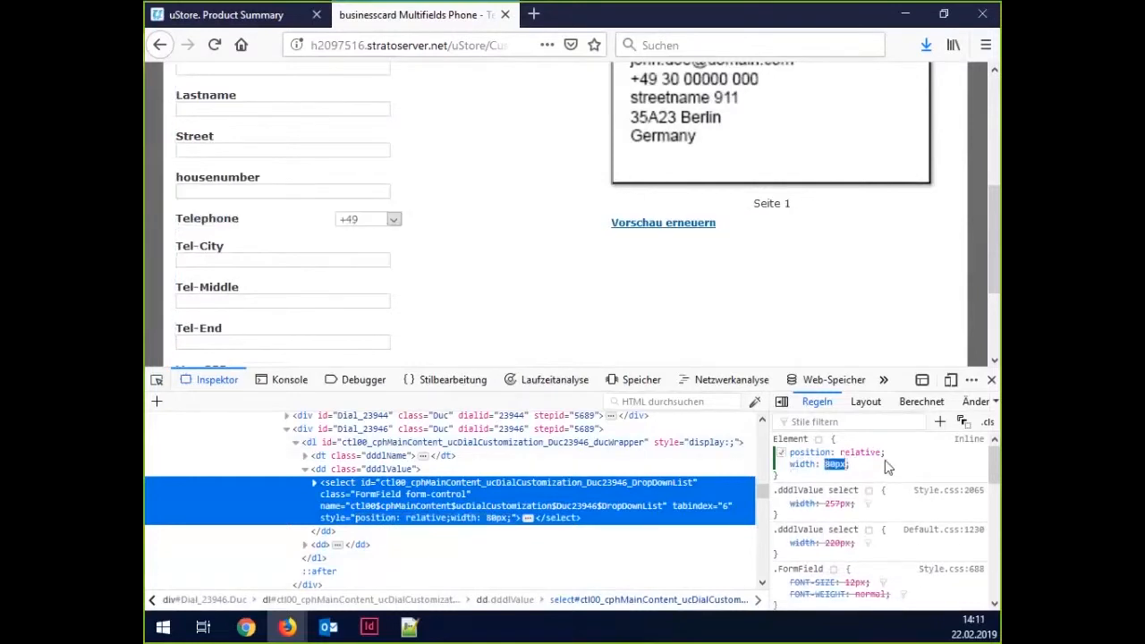
{"action": "key", "text": "shift+Down"}
{"action": "key", "text": "shift+Down"}
{"action": "left_click", "coordinate": [377, 219]}
{"action": "left_click", "coordinate": [360, 266]}
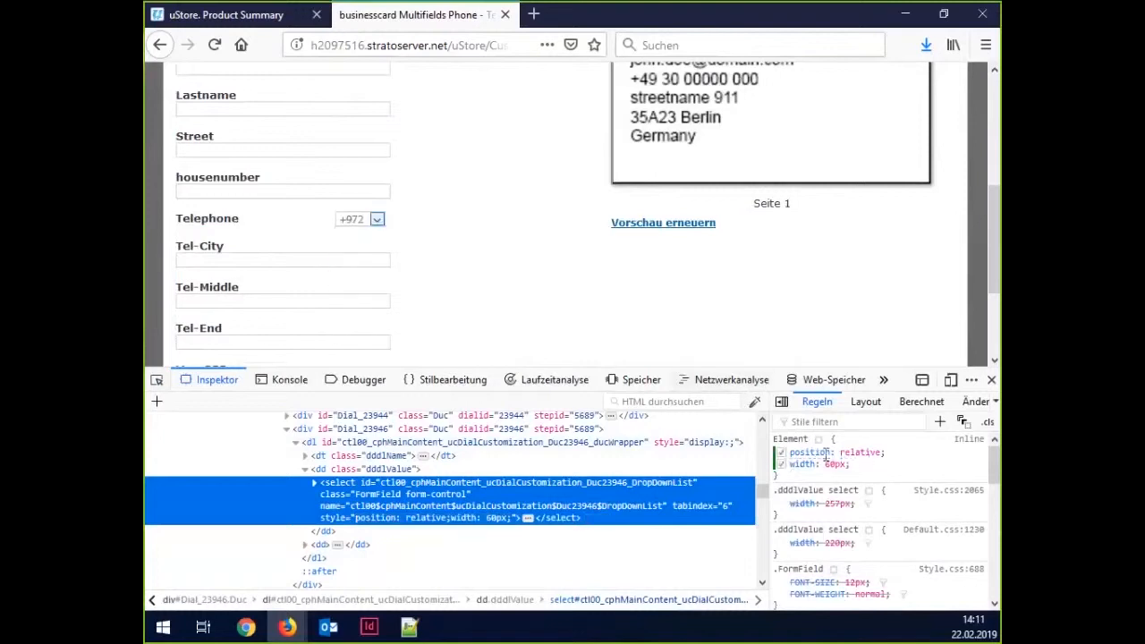
Add a left: -50px offset to the dropdown, then correct it to -100px.
{"action": "left_click", "coordinate": [900, 470]}
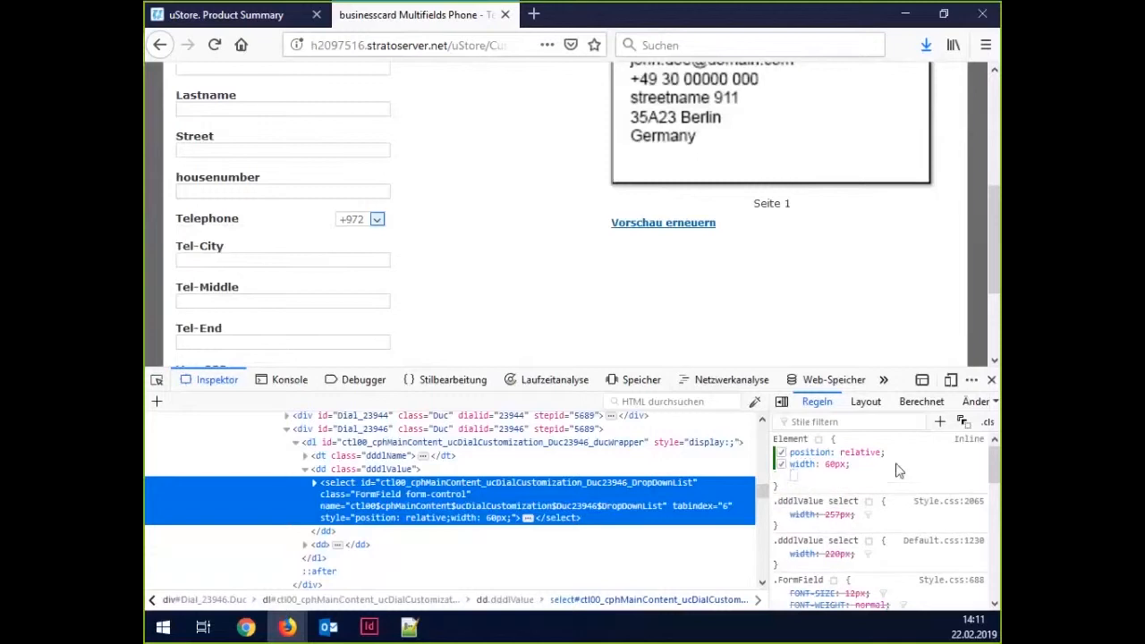
{"action": "type", "text": "left: -"}
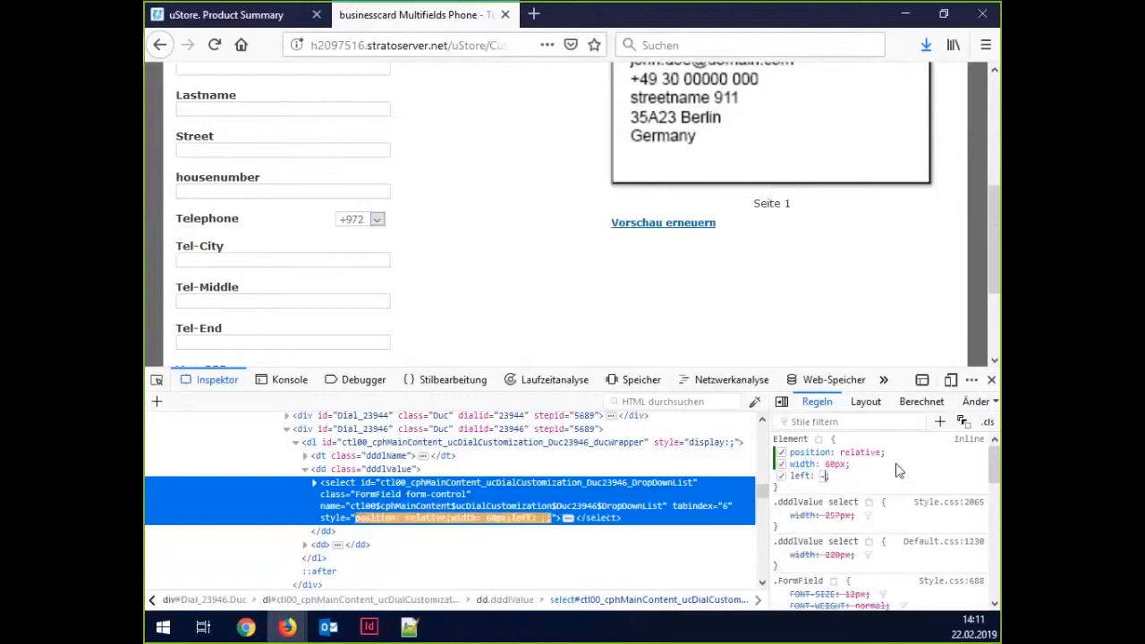
{"action": "type", "text": "50px"}
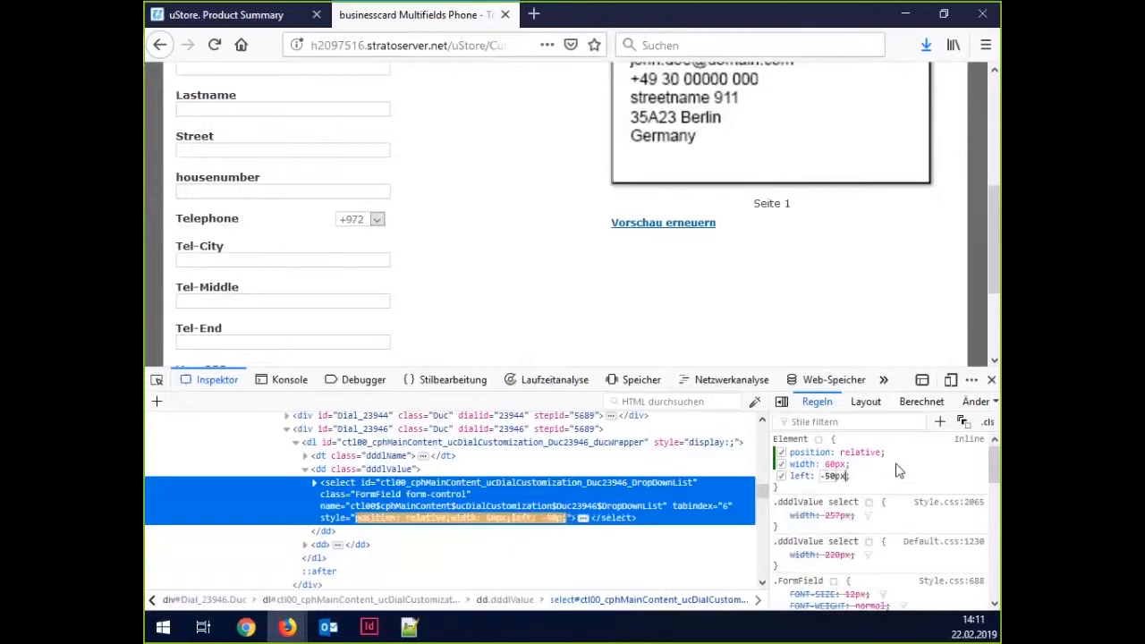
{"action": "key", "text": "Return"}
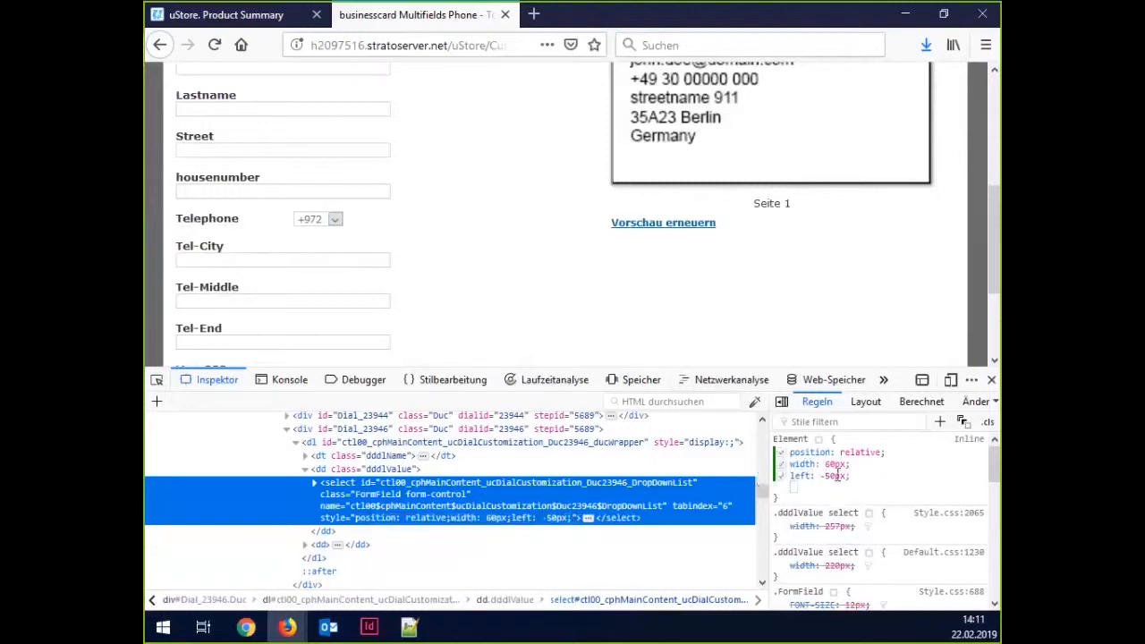
{"action": "left_click", "coordinate": [836, 476]}
{"action": "key", "text": "shift+Down"}
{"action": "key", "text": "shift+Down"}
{"action": "key", "text": "shift+Down"}
{"action": "key", "text": "shift+Down"}
{"action": "key", "text": "shift+Down"}
{"action": "key", "text": "shift+Down"}
{"action": "key", "text": "Down"}
{"action": "key", "text": "Down"}
{"action": "key", "text": "Down"}
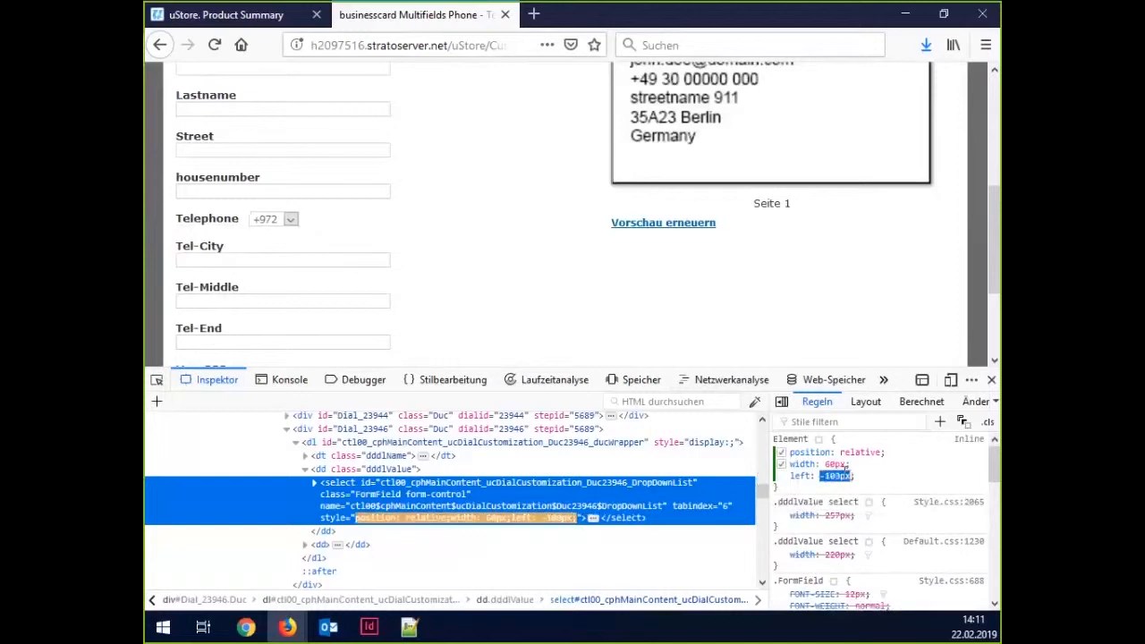
{"action": "left_click", "coordinate": [260, 223]}
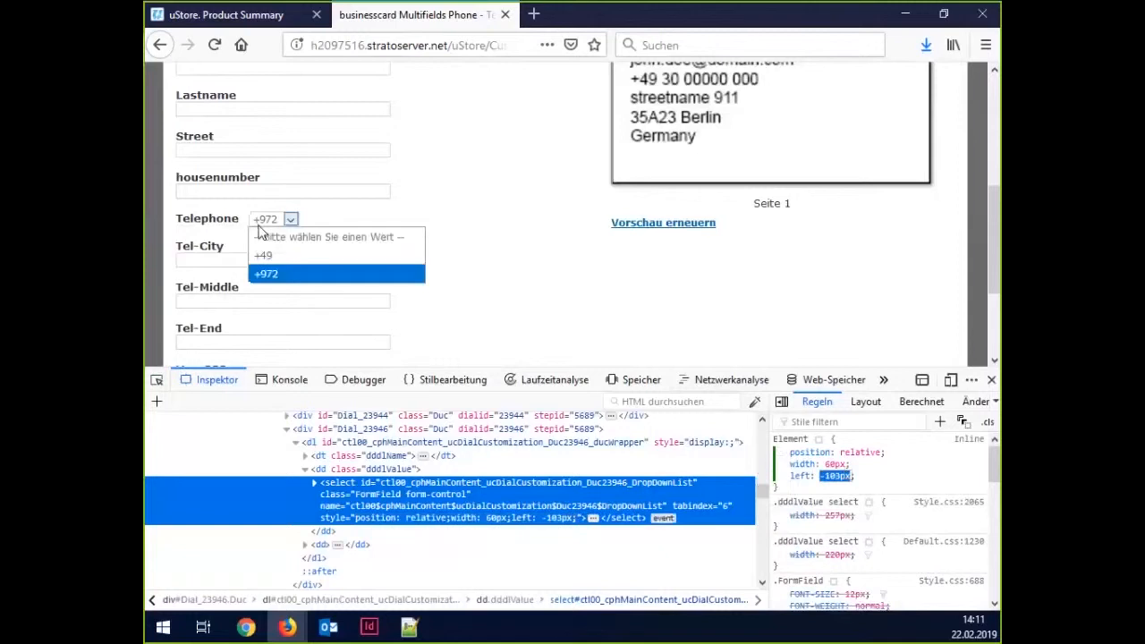
{"action": "left_click", "coordinate": [328, 220]}
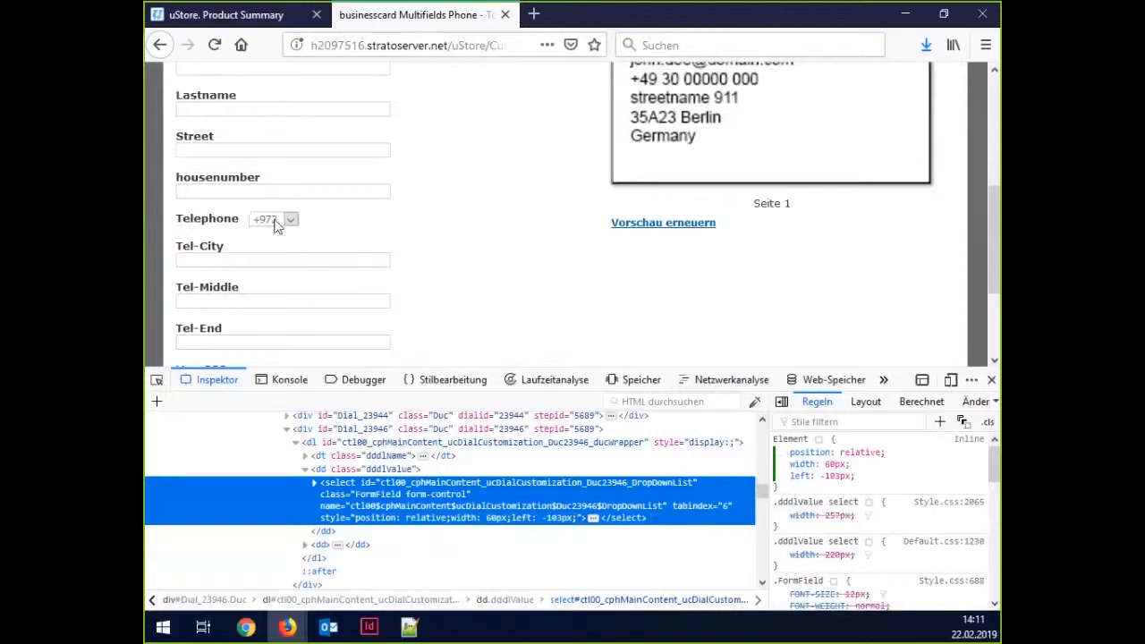
{"action": "left_click", "coordinate": [845, 476]}
{"action": "left_click", "coordinate": [836, 476]}
{"action": "type", "text": "0"}
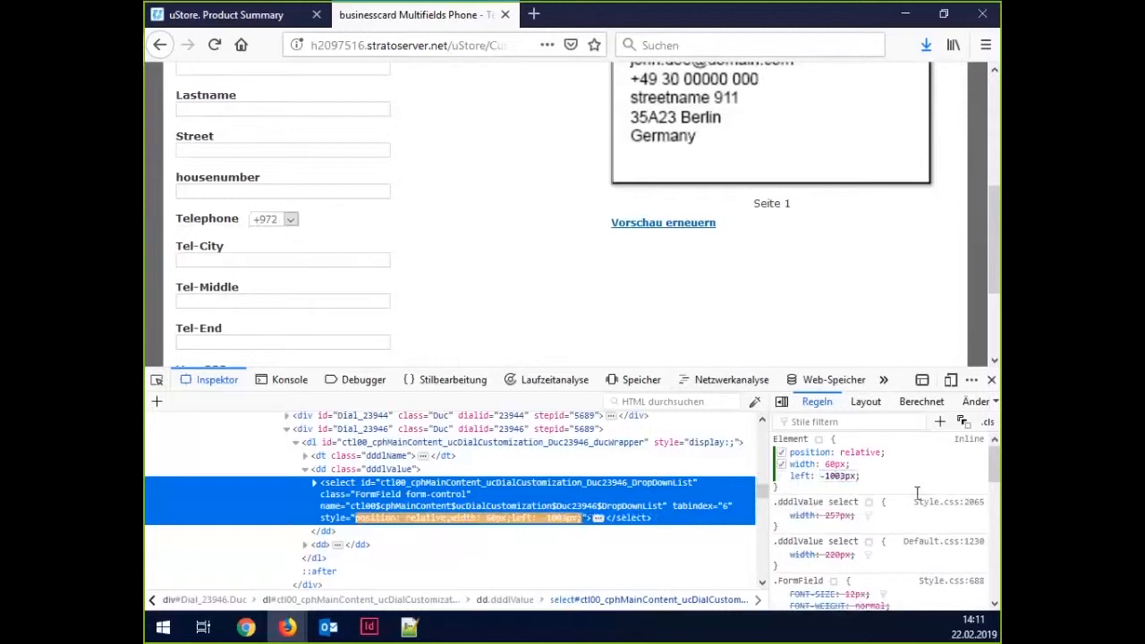
{"action": "left_click", "coordinate": [867, 472]}
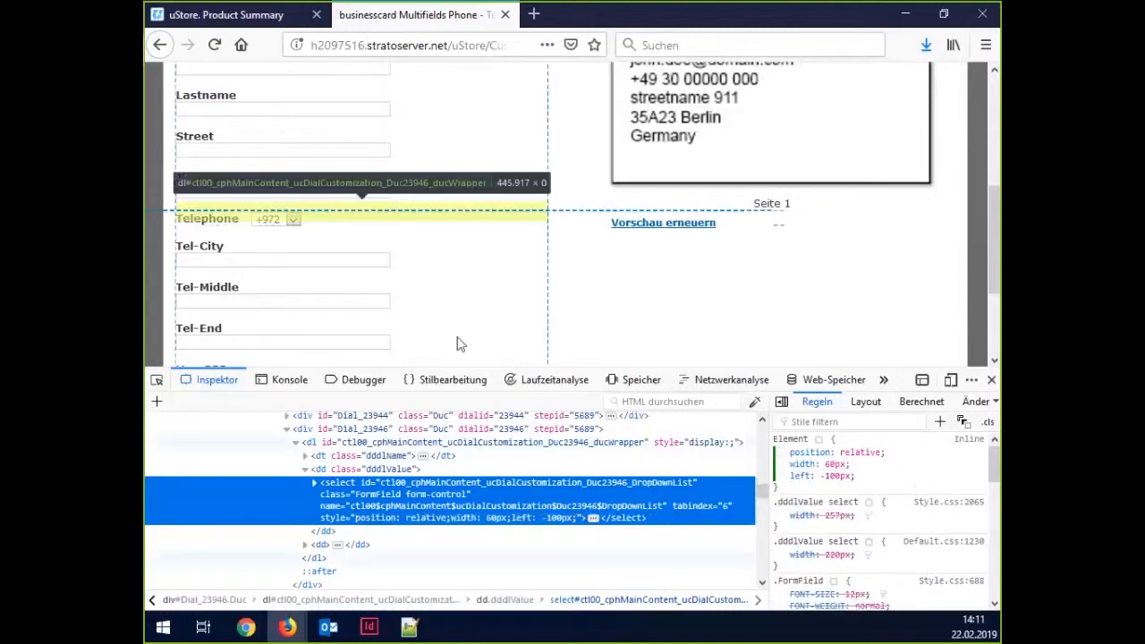
Pick the Tel-City label and hide it with an inline display: none.
{"action": "left_click", "coordinate": [157, 383]}
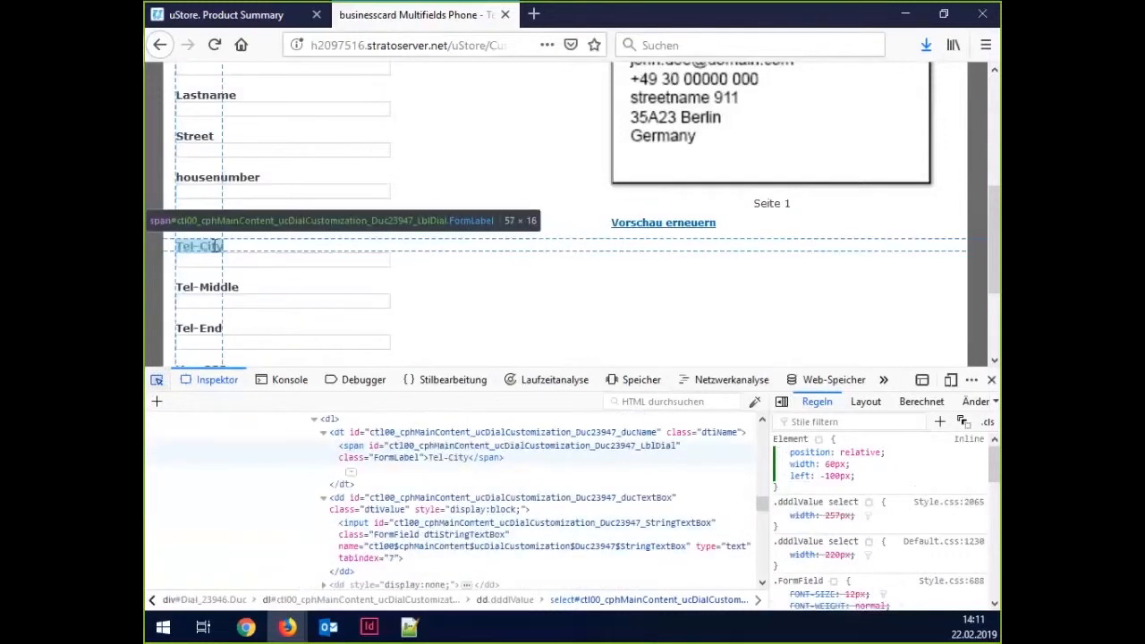
{"action": "left_click", "coordinate": [215, 246]}
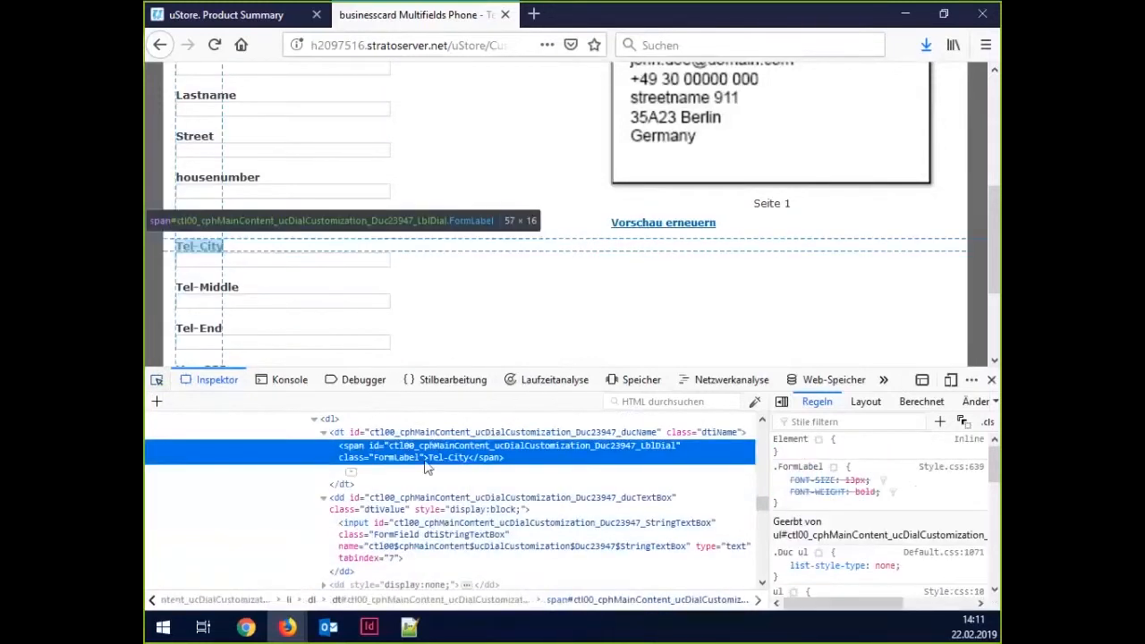
{"action": "left_click", "coordinate": [866, 447]}
{"action": "type", "text": "display"}
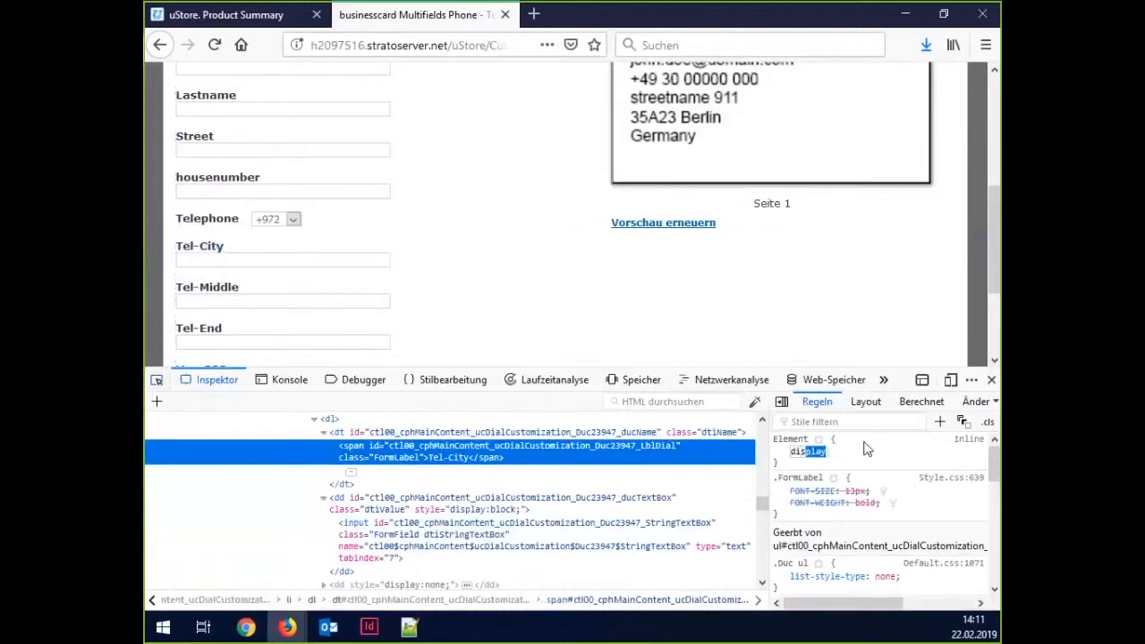
{"action": "key", "text": "Tab"}
{"action": "type", "text": "none"}
{"action": "key", "text": "Return"}
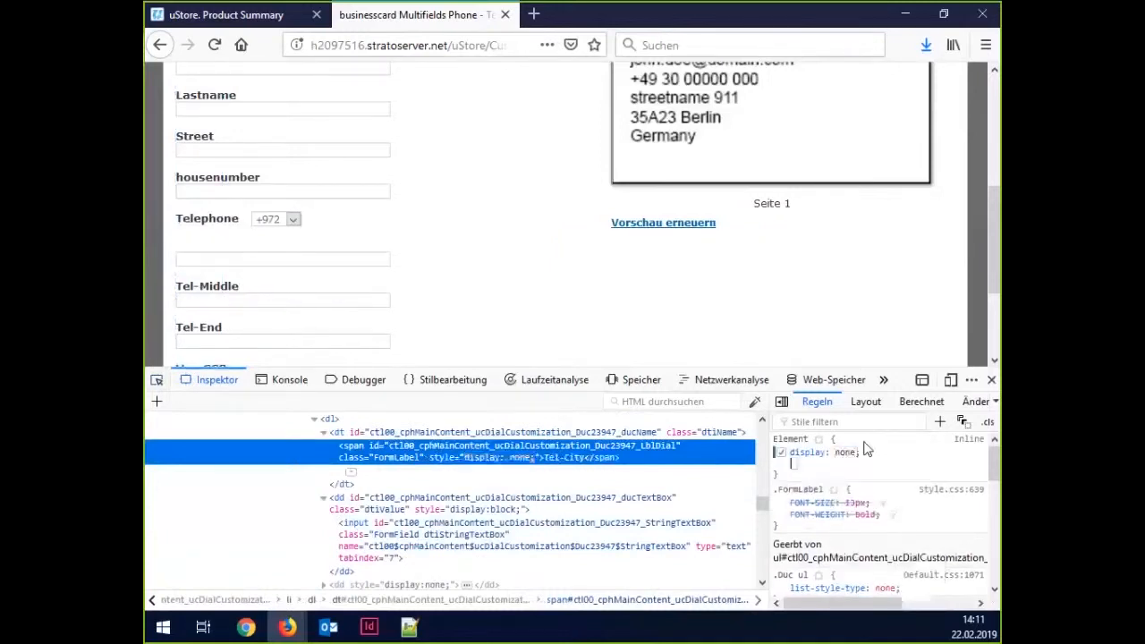
{"action": "left_click", "coordinate": [882, 458]}
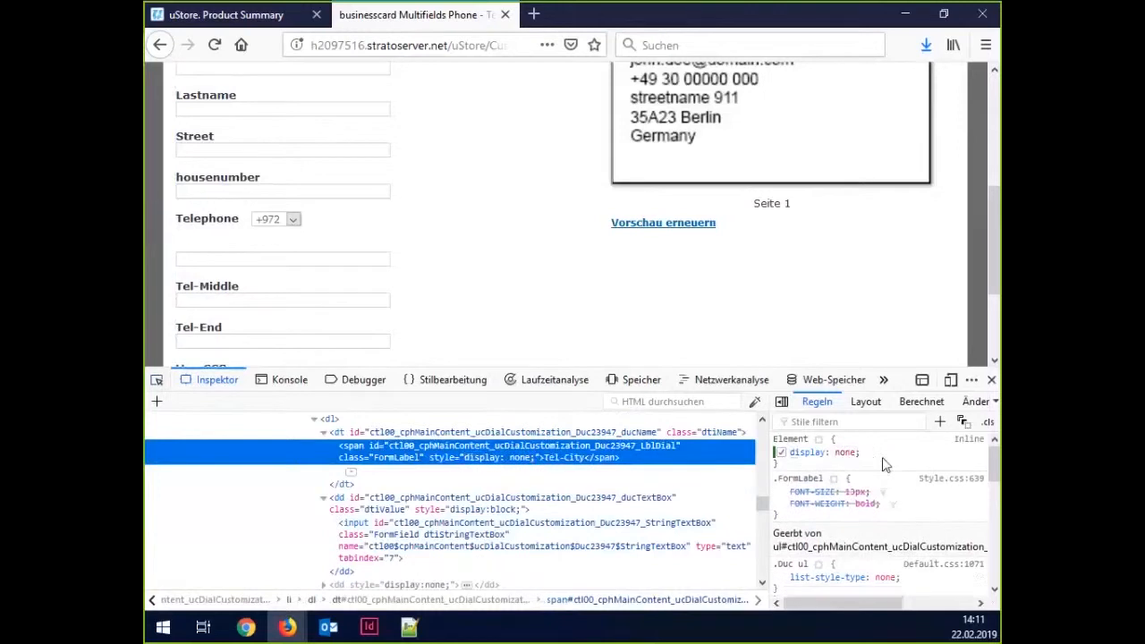
{"action": "left_click", "coordinate": [196, 259]}
Pick the first phone input field and give it position: relative.
{"action": "left_click", "coordinate": [157, 381]}
{"action": "left_click", "coordinate": [204, 264]}
{"action": "left_click", "coordinate": [885, 457]}
{"action": "type", "text": "pos"}
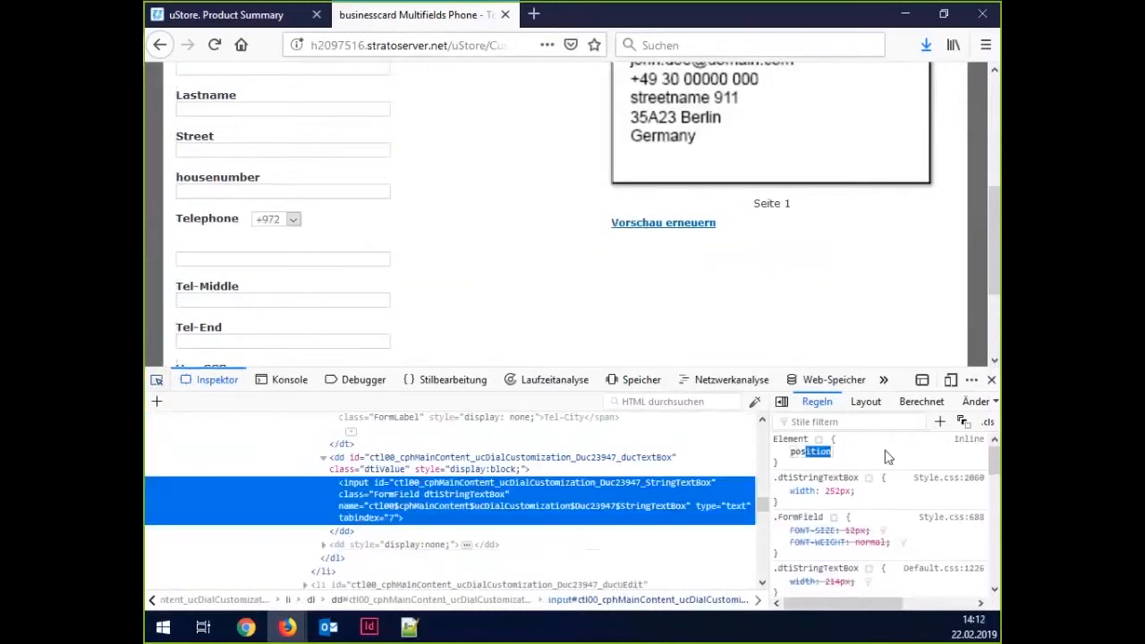
{"action": "key", "text": "Tab"}
{"action": "type", "text": "r"}
{"action": "key", "text": "Return"}
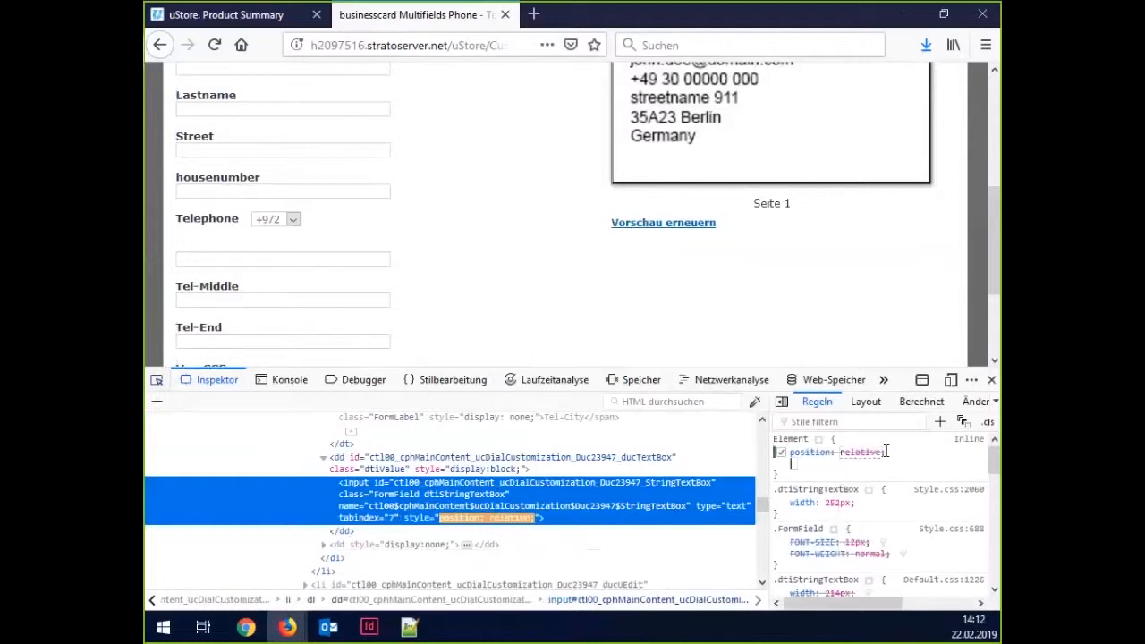
Add a top offset of -20px and step it up to -48px.
{"action": "type", "text": "top"}
{"action": "key", "text": "Tab"}
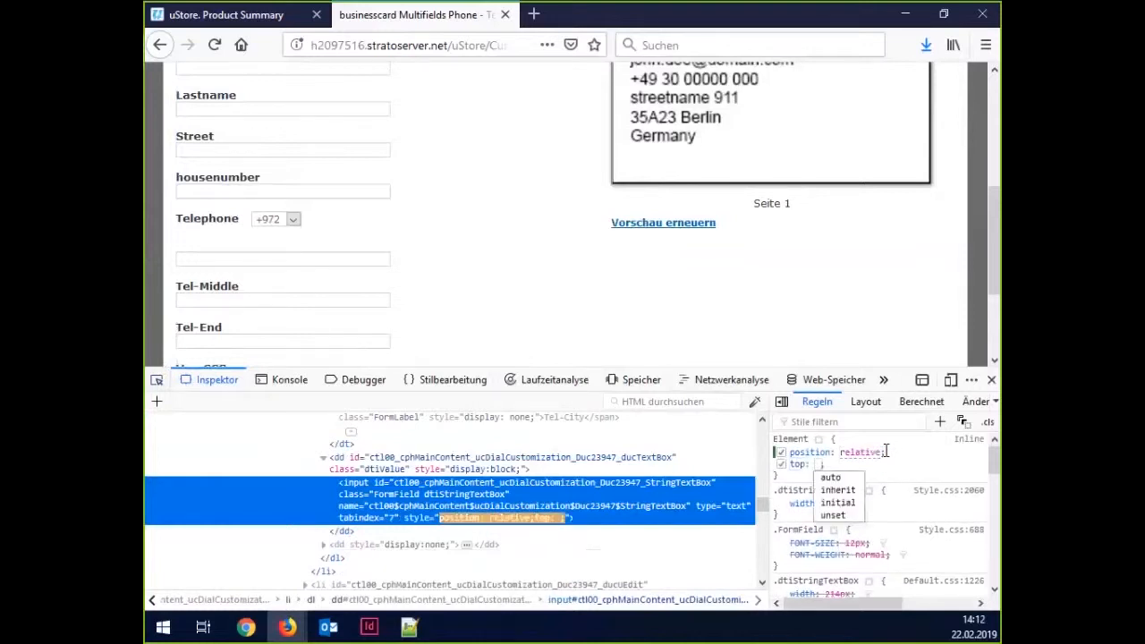
{"action": "left_click", "coordinate": [839, 315]}
{"action": "type", "text": "-20px"}
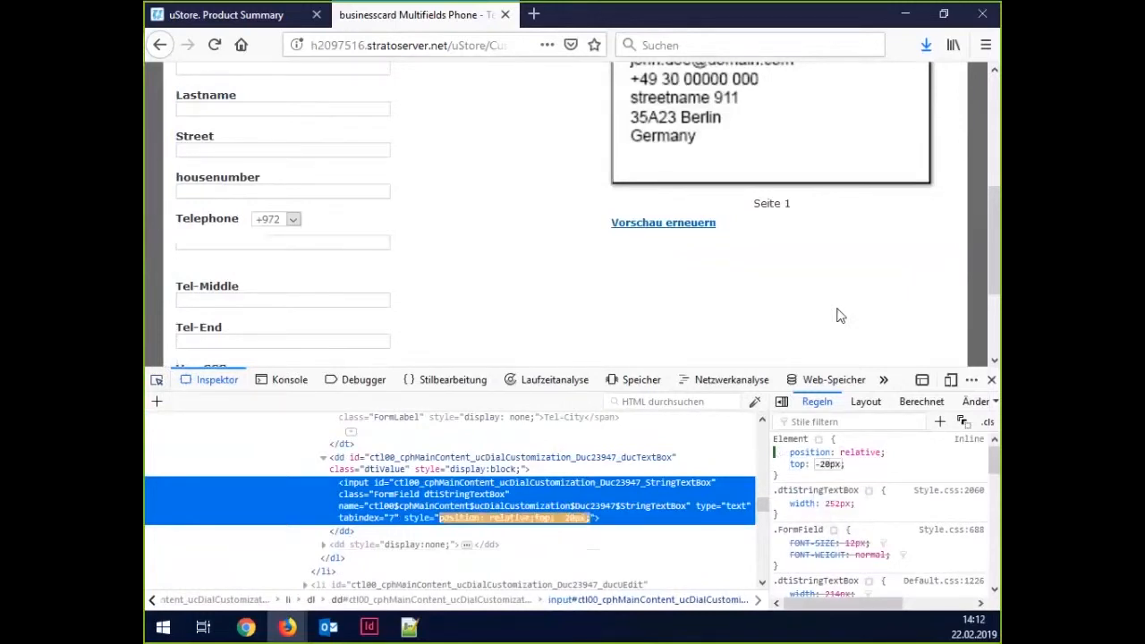
{"action": "key", "text": "Return"}
{"action": "left_click", "coordinate": [831, 464]}
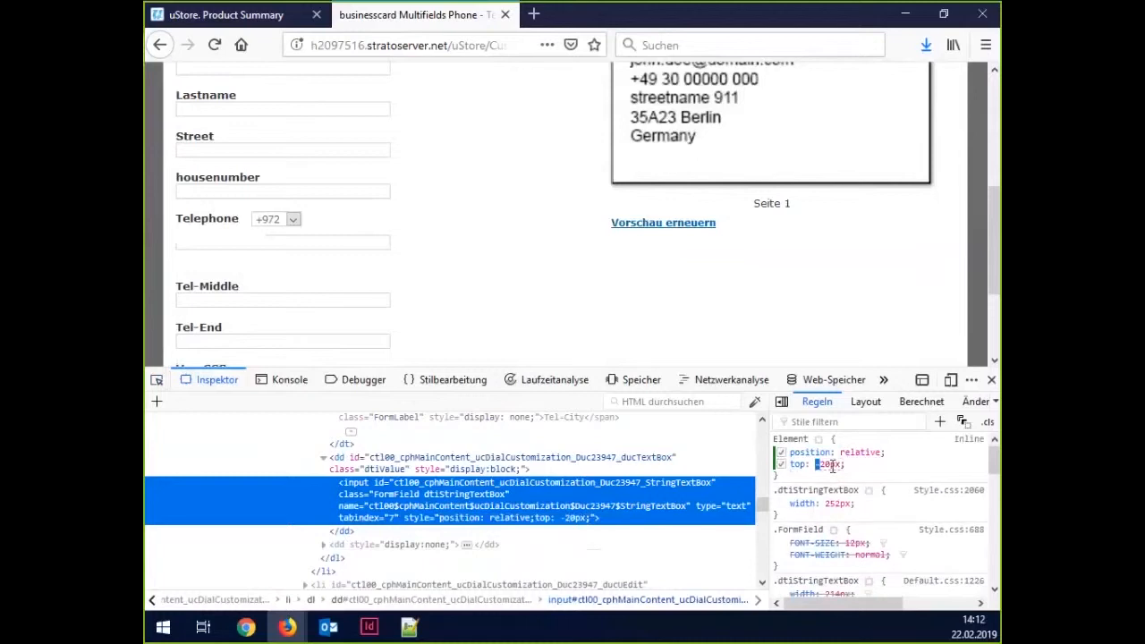
{"action": "key", "text": "Down"}
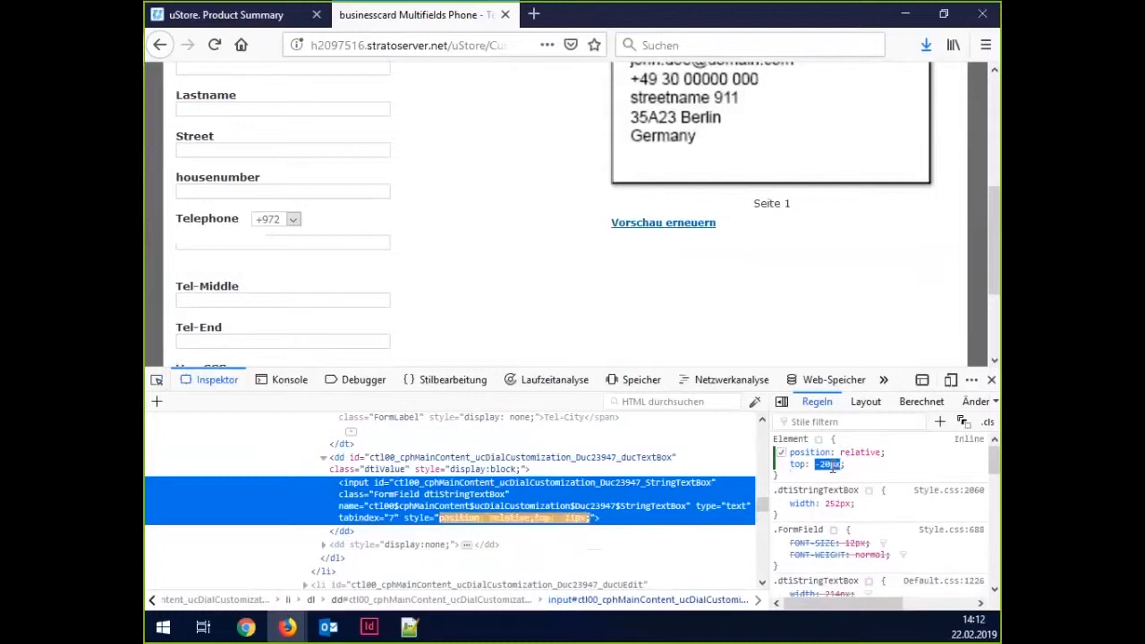
{"action": "key", "text": "Down"}
{"action": "key", "text": "Down"}
{"action": "key", "text": "Down"}
{"action": "key", "text": "Down"}
{"action": "key", "text": "Down"}
{"action": "key", "text": "Down"}
{"action": "key", "text": "Down"}
{"action": "key", "text": "Down"}
{"action": "key", "text": "Down"}
{"action": "key", "text": "Down"}
{"action": "key", "text": "Down"}
{"action": "key", "text": "Down"}
{"action": "key", "text": "Down"}
{"action": "key", "text": "Down"}
{"action": "key", "text": "Down"}
{"action": "key", "text": "Down"}
{"action": "key", "text": "Down"}
{"action": "key", "text": "Down"}
{"action": "key", "text": "Down"}
{"action": "key", "text": "Down"}
{"action": "key", "text": "Up"}
{"action": "key", "text": "Up"}
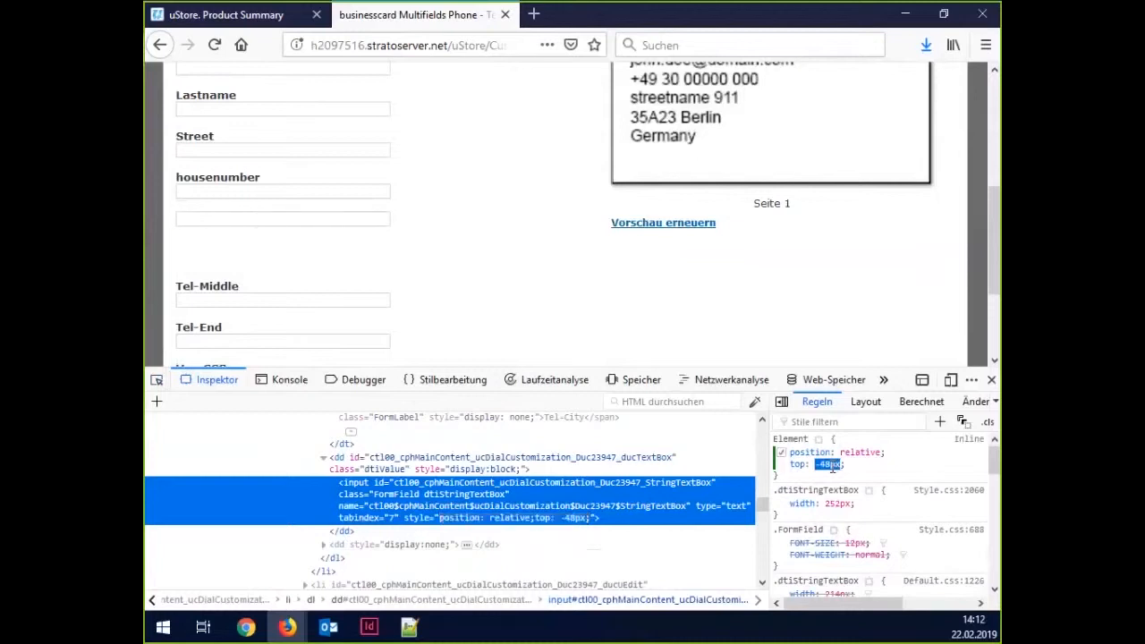
{"action": "triple_click", "coordinate": [879, 470]}
Set the phone field width to 50px, type 00000 to test, then finalize 45px.
{"action": "left_click", "coordinate": [879, 474]}
{"action": "type", "text": "wi"}
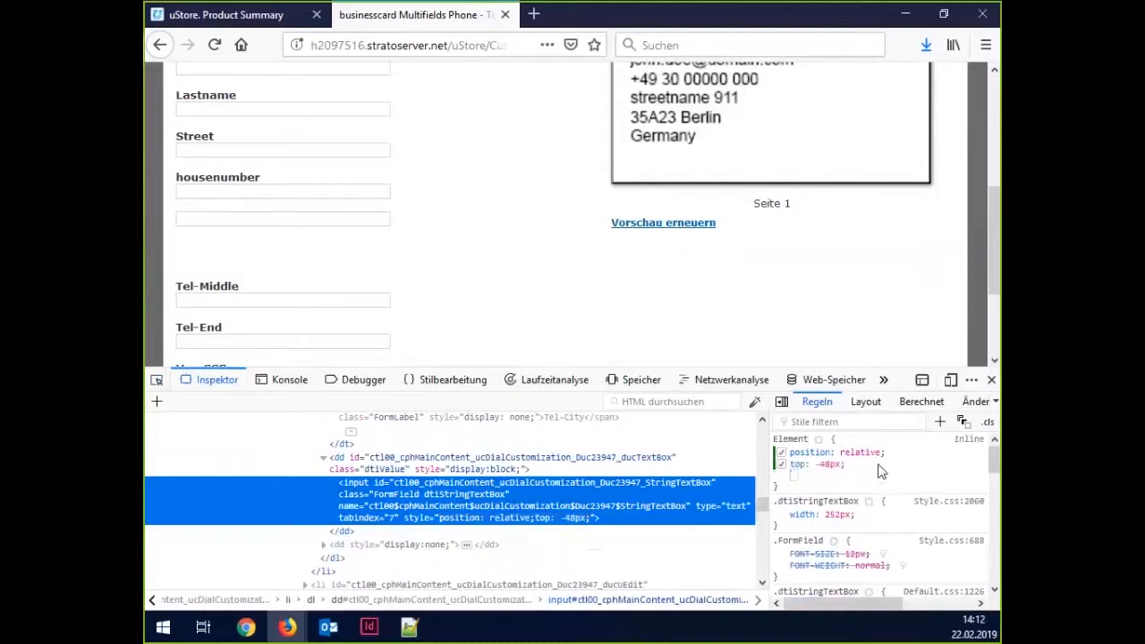
{"action": "type", "text": "dth: "}
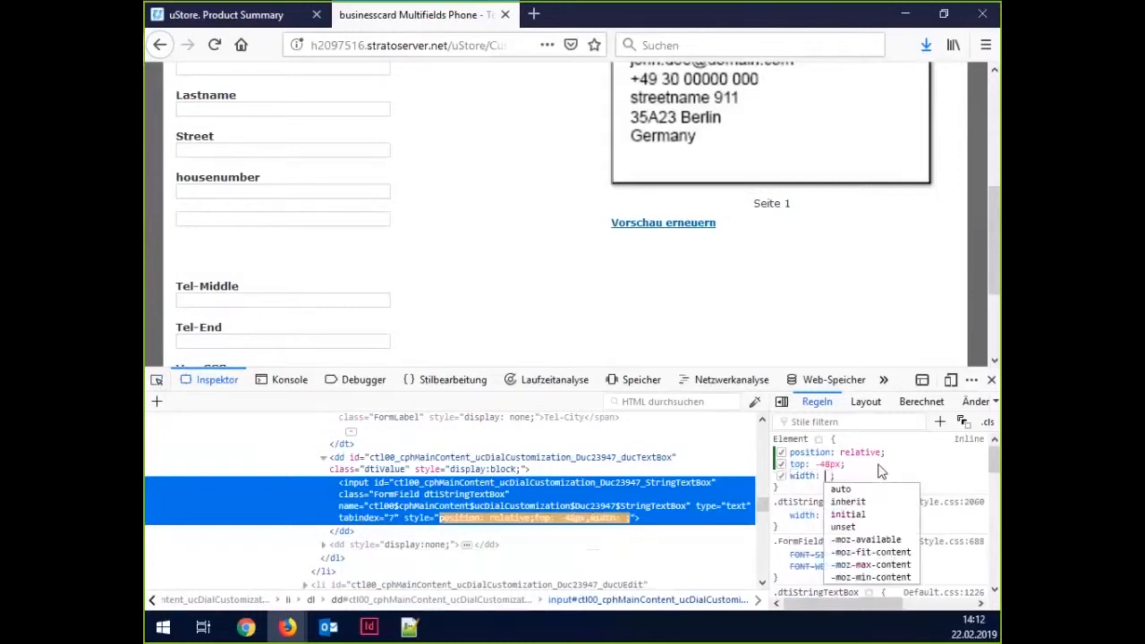
{"action": "type", "text": "50px"}
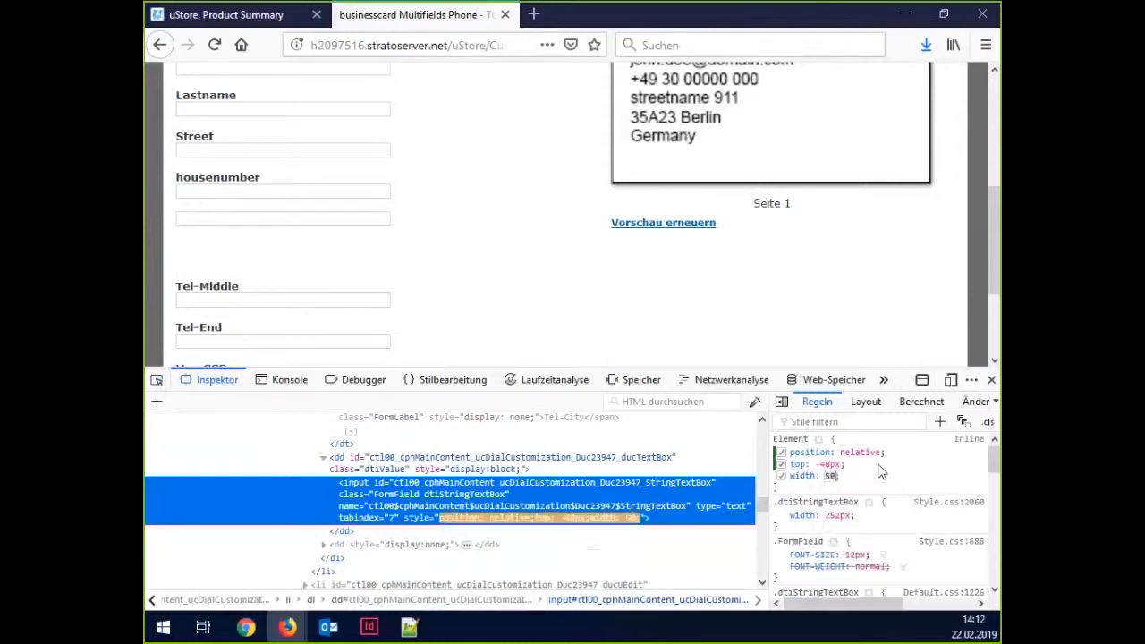
{"action": "key", "text": "Return"}
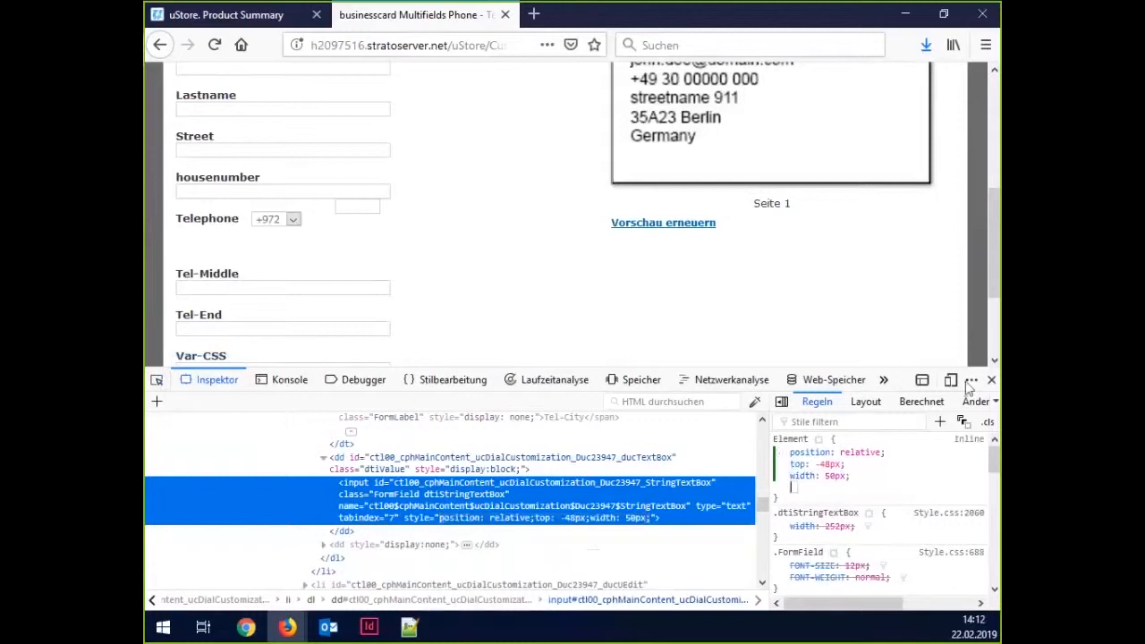
{"action": "left_click", "coordinate": [837, 476]}
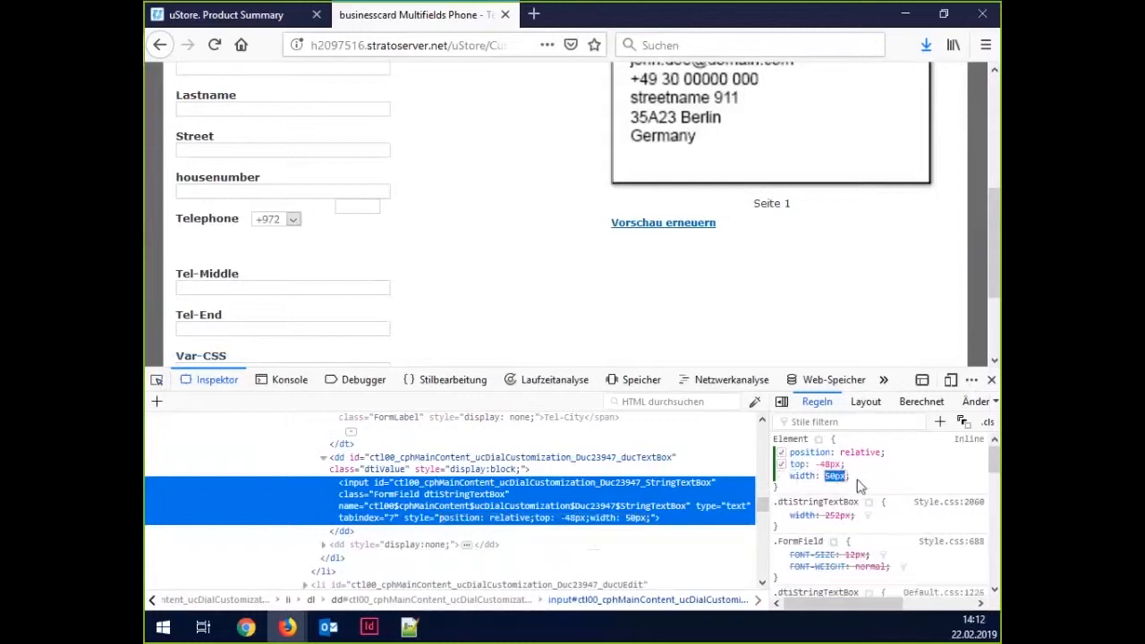
{"action": "key", "text": "shift+Down"}
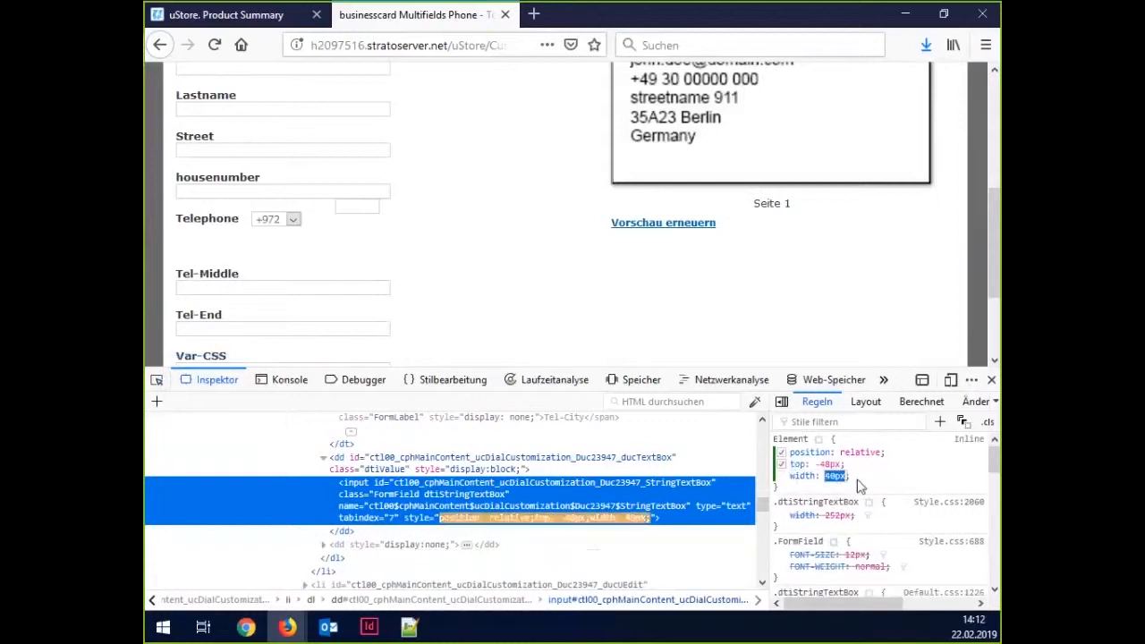
{"action": "left_click", "coordinate": [375, 211]}
{"action": "type", "text": "00000"}
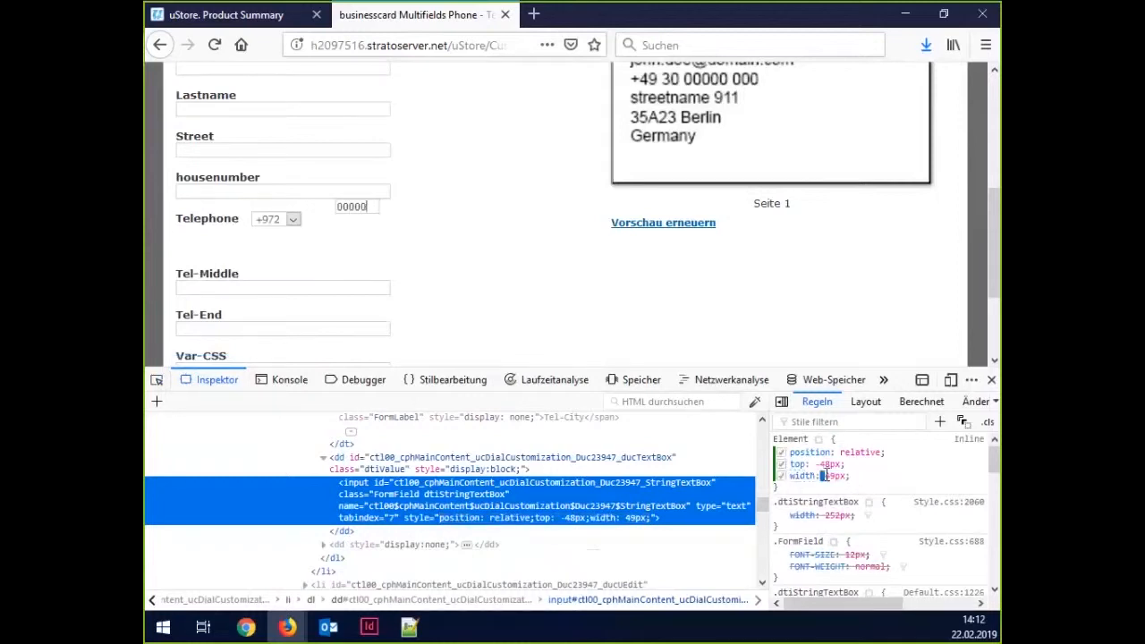
{"action": "left_click", "coordinate": [829, 476]}
{"action": "type", "text": "5"}
{"action": "key", "text": "Delete"}
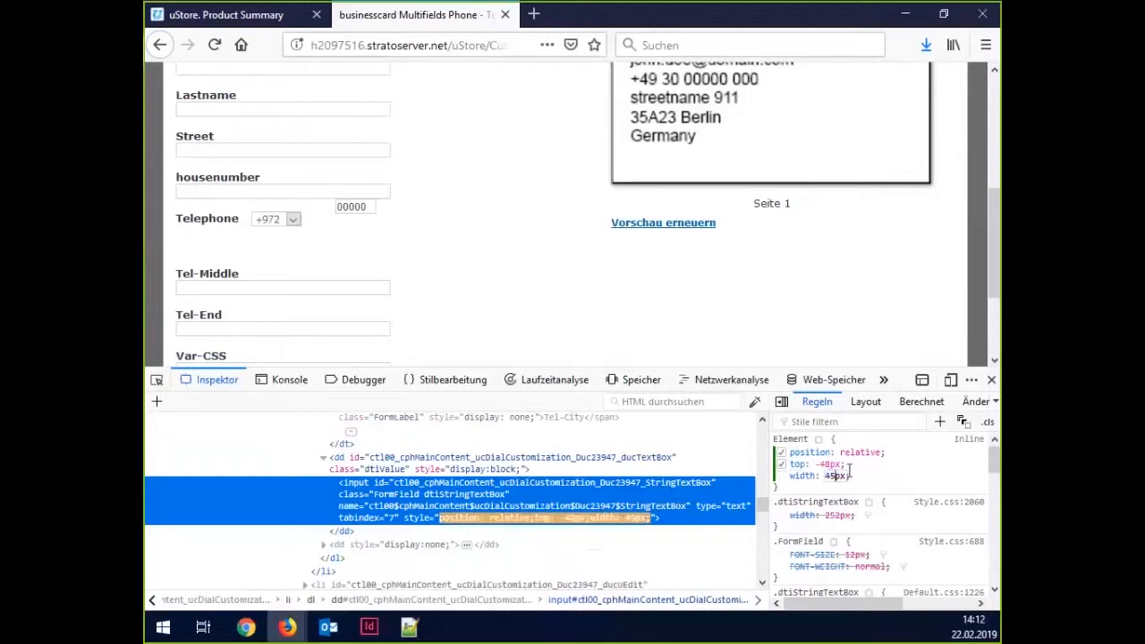
{"action": "left_click", "coordinate": [908, 476]}
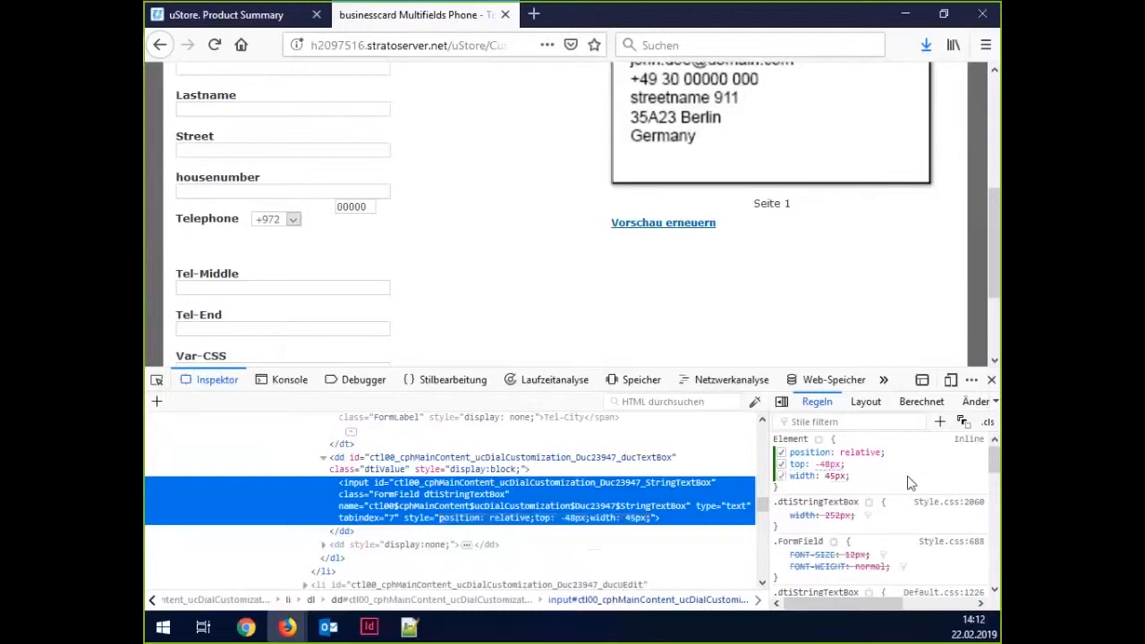
Lower the phone field by adjusting its top offset to -33px.
{"action": "left_click", "coordinate": [828, 464]}
{"action": "key", "text": "Up"}
{"action": "key", "text": "Up"}
{"action": "key", "text": "Up"}
{"action": "key", "text": "Up"}
{"action": "key", "text": "Up"}
{"action": "key", "text": "Up"}
{"action": "key", "text": "Up"}
{"action": "key", "text": "Up"}
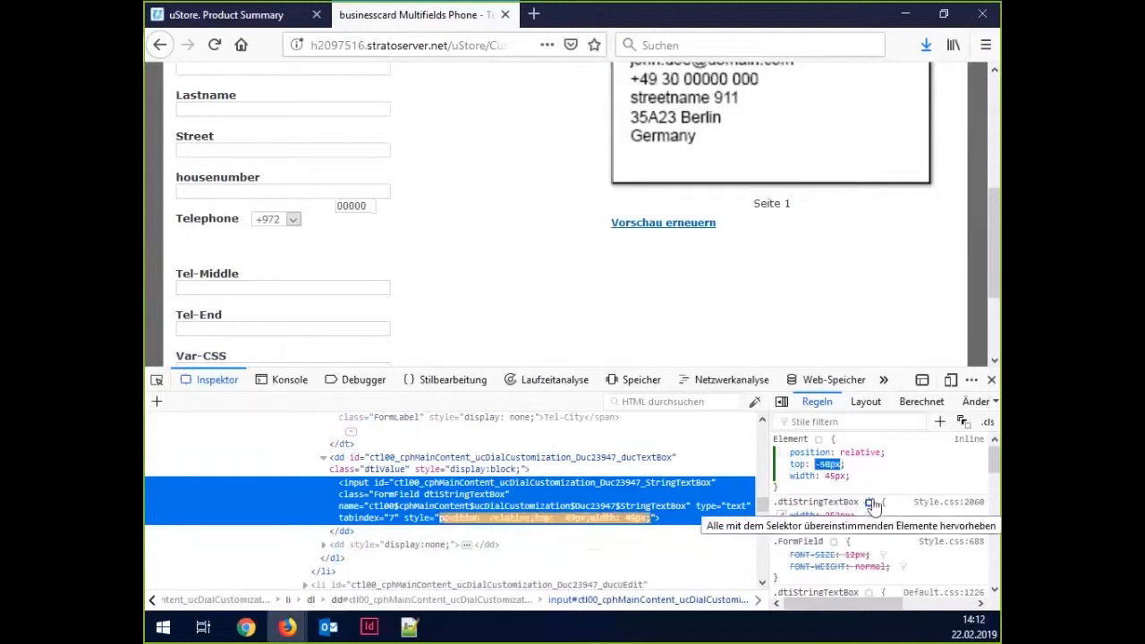
{"action": "key", "text": "Up"}
{"action": "key", "text": "Up"}
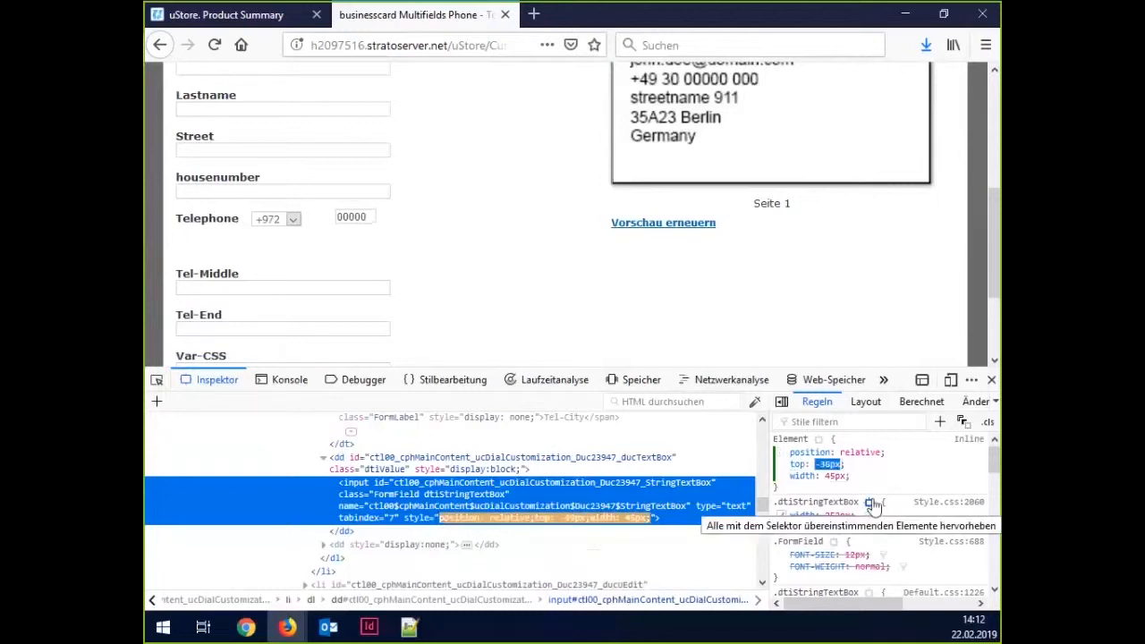
{"action": "key", "text": "Up"}
{"action": "key", "text": "Up"}
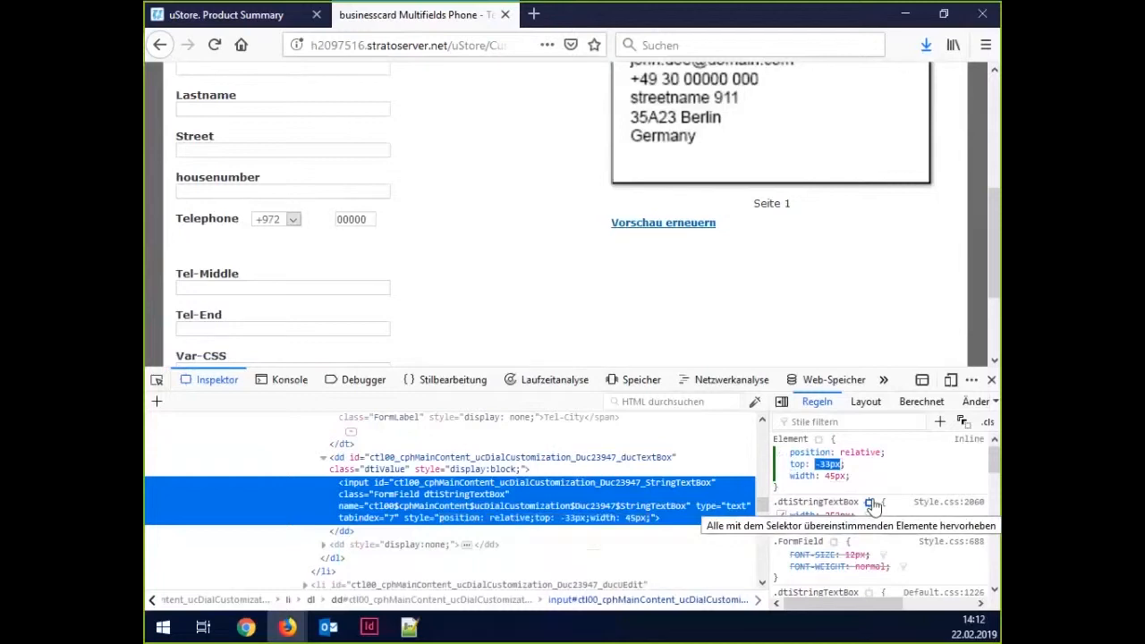
{"action": "left_click", "coordinate": [873, 467]}
{"action": "left_click", "coordinate": [873, 467]}
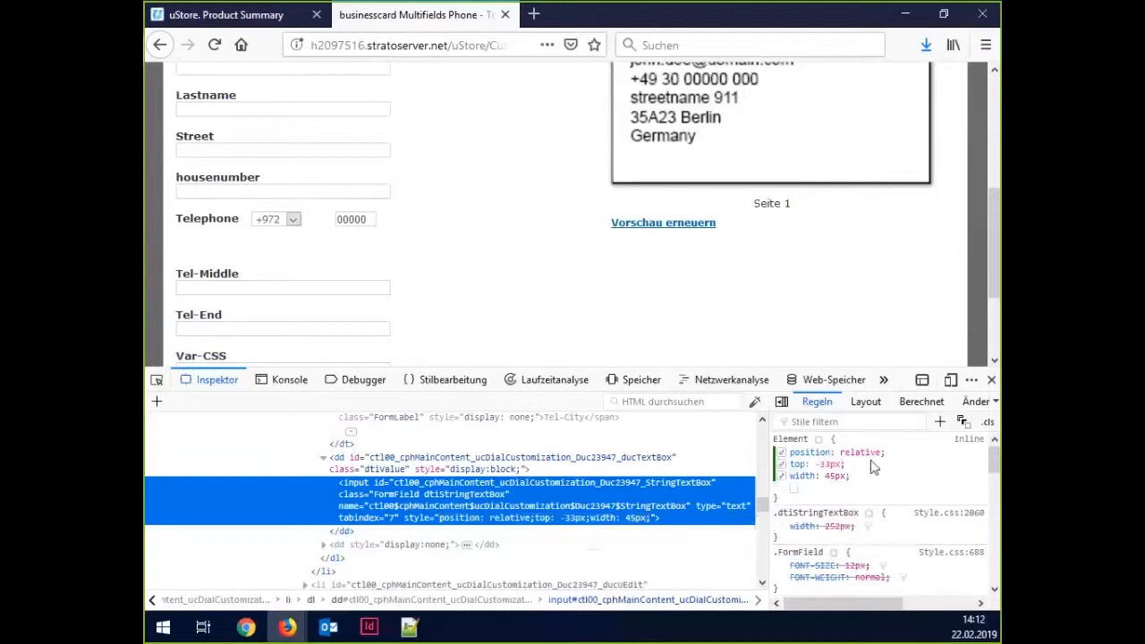
Add a left offset to the phone field, nudging it from -20px to -35px.
{"action": "type", "text": "left: -20p"}
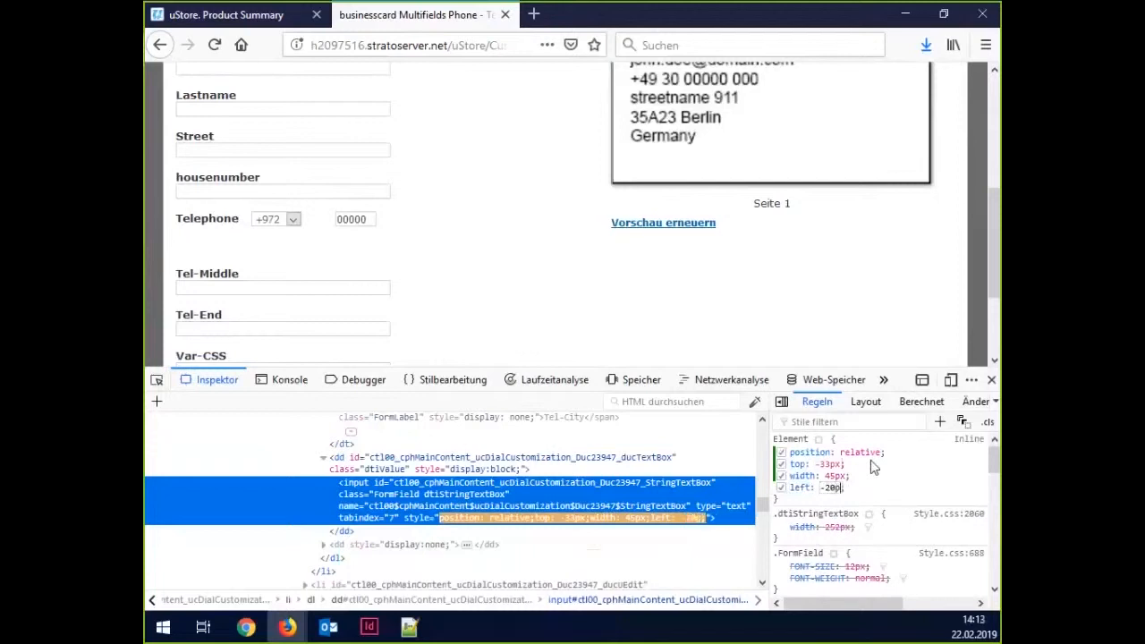
{"action": "type", "text": "x"}
{"action": "key", "text": "Return"}
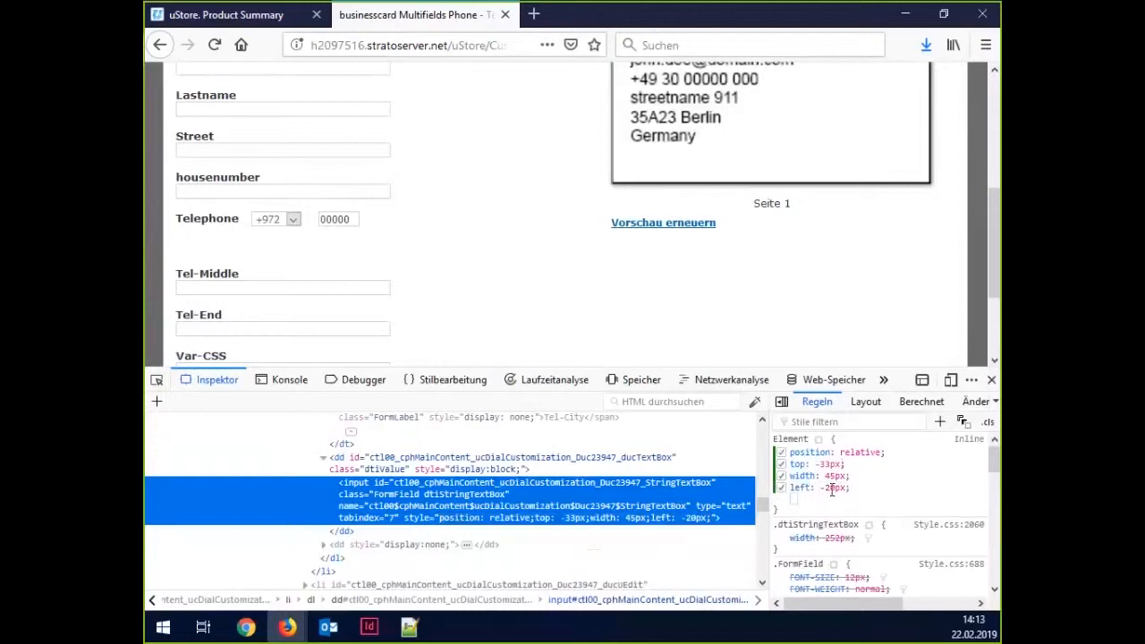
{"action": "left_click", "coordinate": [832, 488]}
{"action": "key", "text": "Down"}
{"action": "key", "text": "Down"}
{"action": "key", "text": "Down"}
{"action": "key", "text": "Down"}
{"action": "key", "text": "Down"}
{"action": "key", "text": "Down"}
{"action": "key", "text": "Down"}
{"action": "key", "text": "Down"}
{"action": "key", "text": "Down"}
{"action": "key", "text": "Down"}
{"action": "key", "text": "Down"}
{"action": "key", "text": "Down"}
{"action": "key", "text": "Down"}
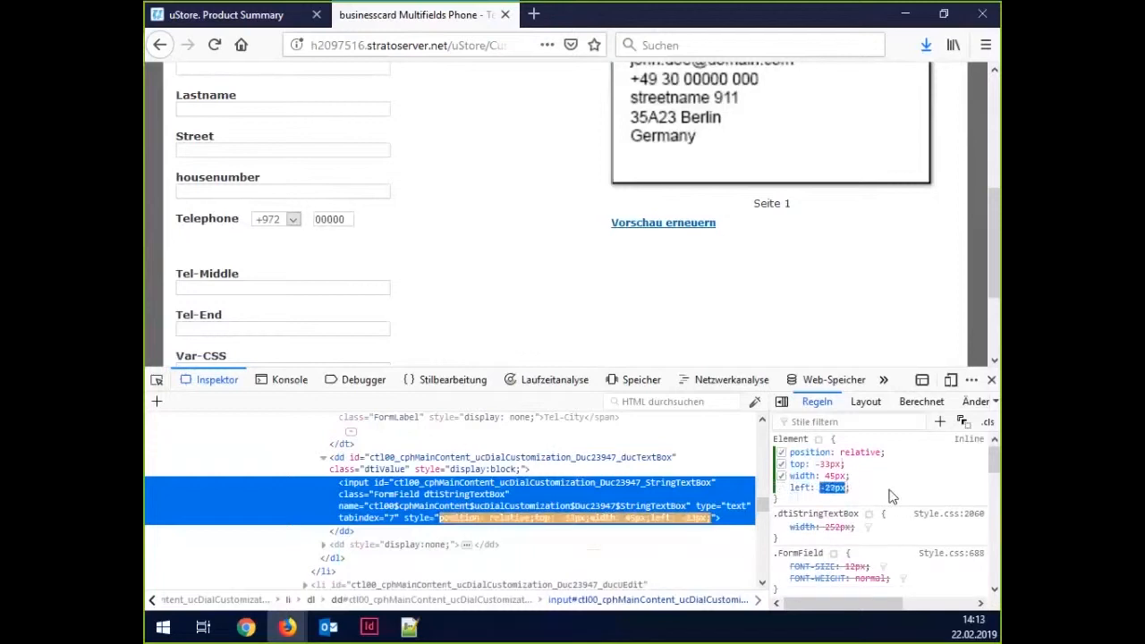
{"action": "key", "text": "Down"}
{"action": "key", "text": "Down"}
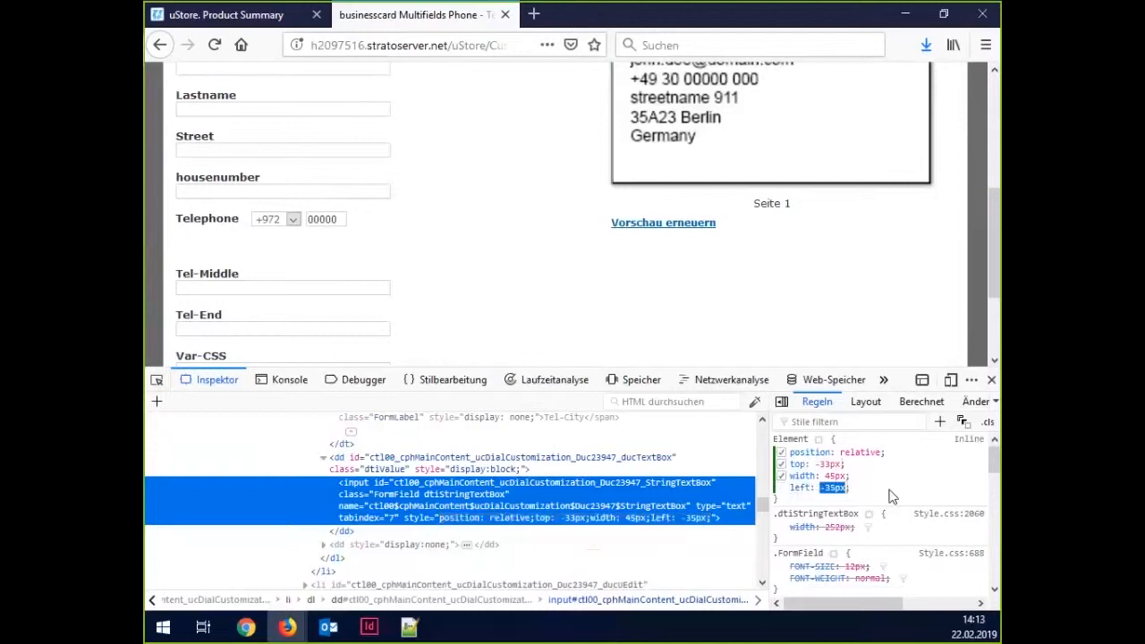
{"action": "left_click", "coordinate": [561, 289]}
{"action": "left_click", "coordinate": [270, 224]}
{"action": "left_click", "coordinate": [275, 225]}
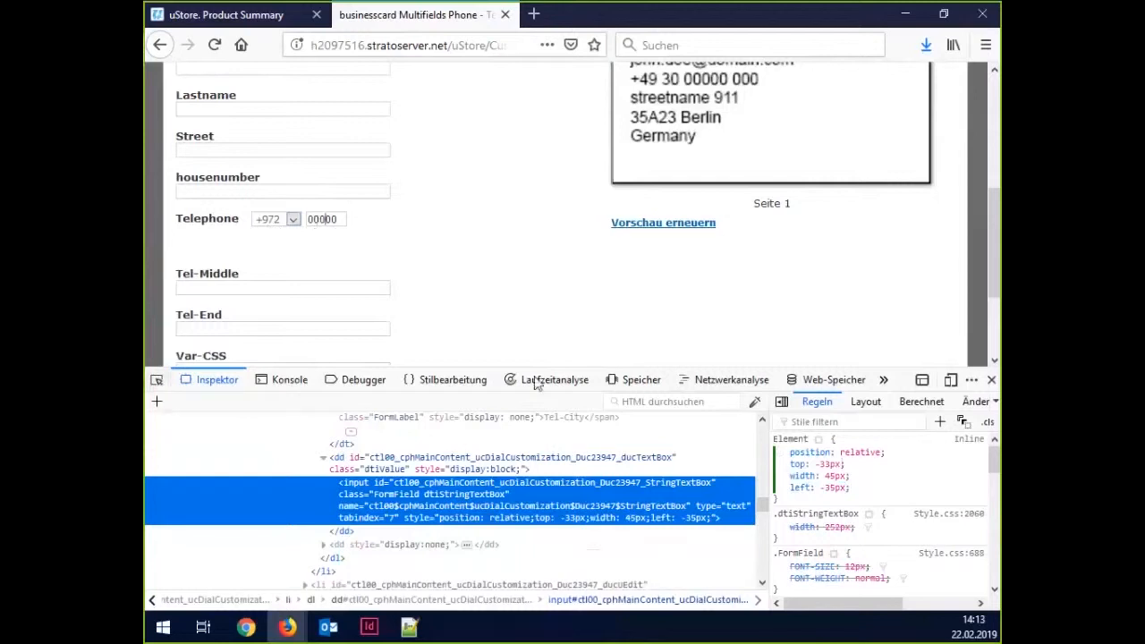
Change the phone field width, trying 40px and 25px before settling on 30px.
{"action": "left_click", "coordinate": [824, 476]}
{"action": "left_click", "coordinate": [835, 476]}
{"action": "type", "text": "40px"}
{"action": "left_click", "coordinate": [855, 477]}
{"action": "key", "text": "shift+Down"}
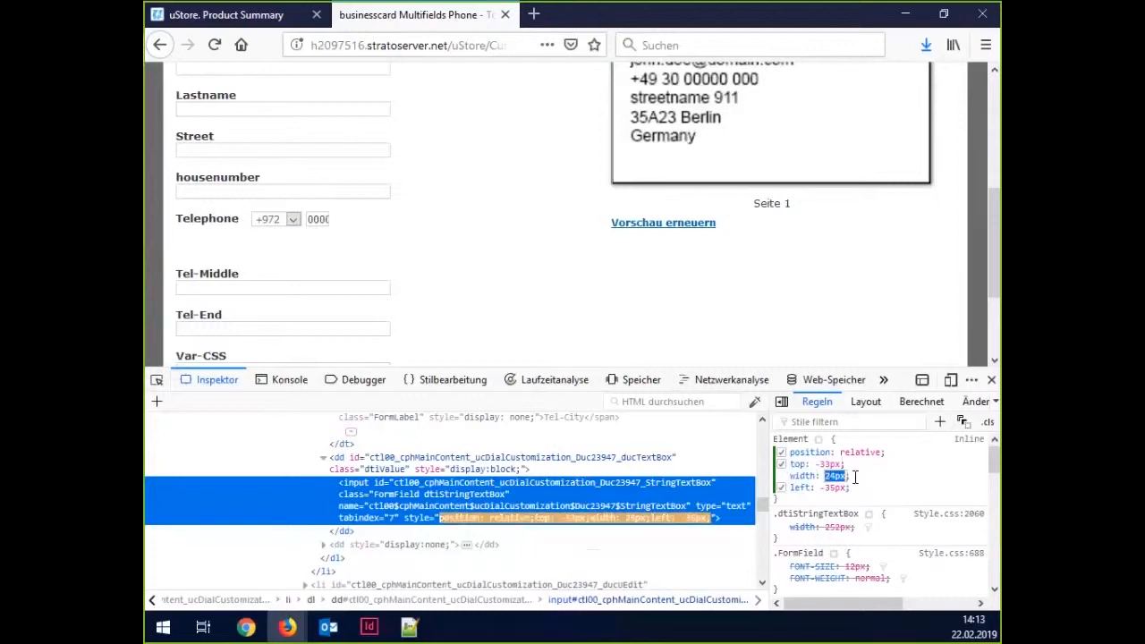
{"action": "key", "text": "Up"}
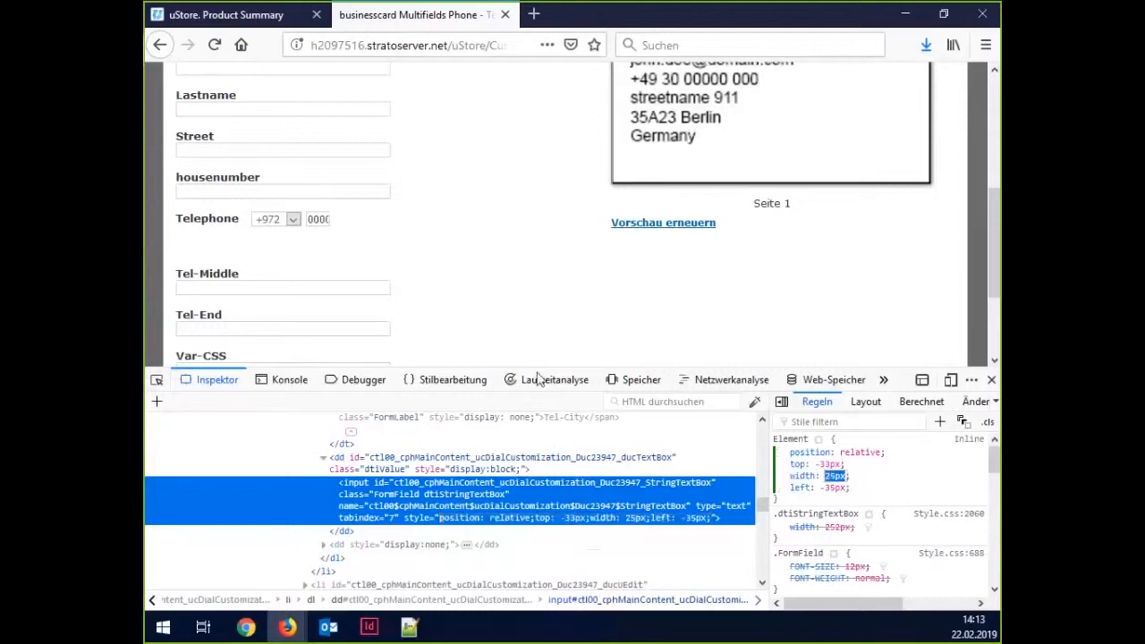
{"action": "left_click", "coordinate": [317, 219]}
{"action": "left_click", "coordinate": [836, 476]}
{"action": "type", "text": "30px"}
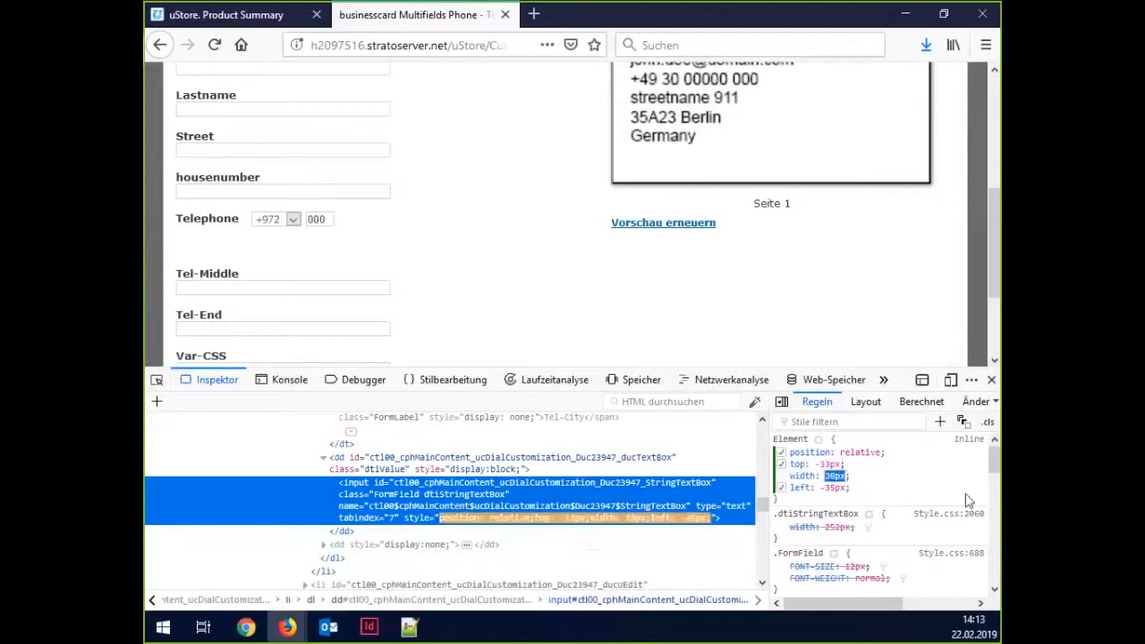
{"action": "key", "text": "Return"}
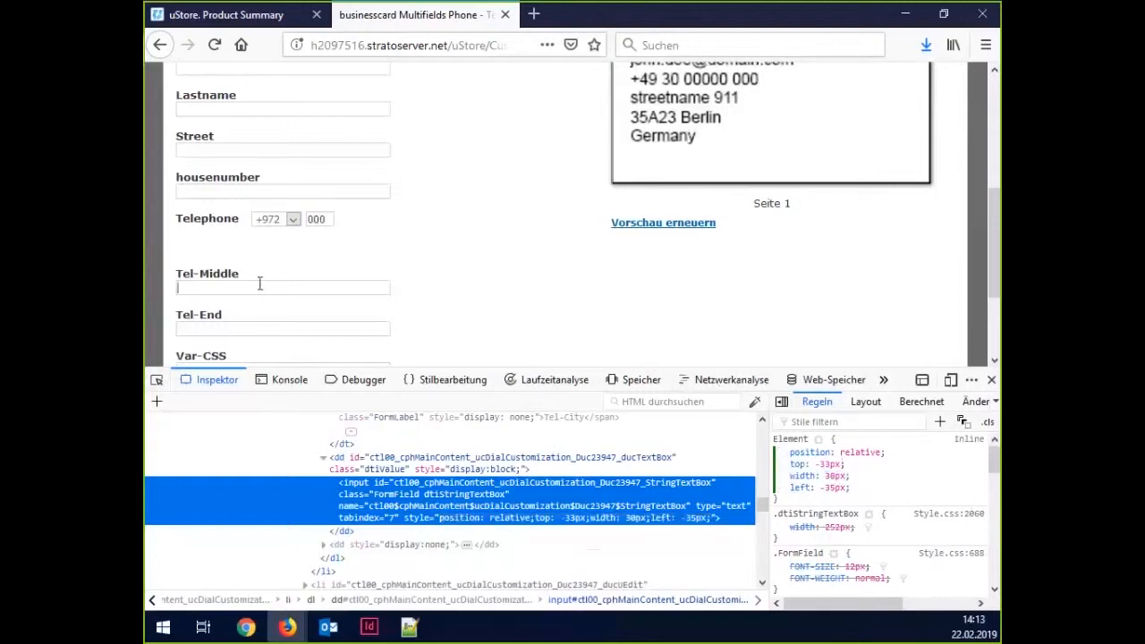
Pick the Tel-Middle label with the element picker and give it display: none.
{"action": "left_click", "coordinate": [157, 379]}
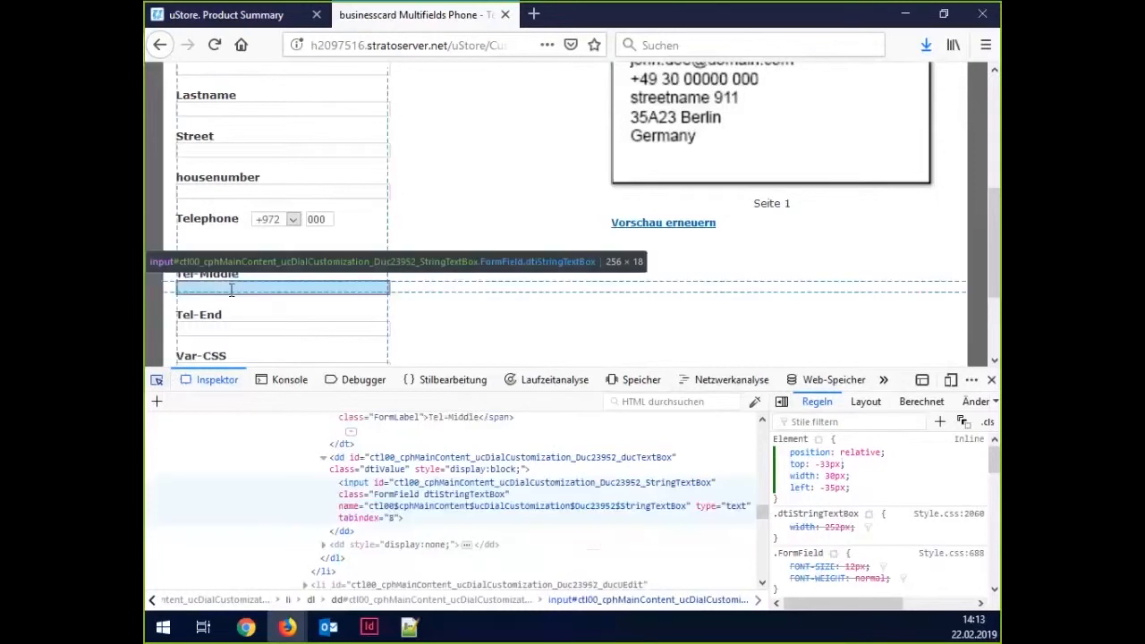
{"action": "left_click", "coordinate": [210, 288]}
{"action": "left_click", "coordinate": [158, 381]}
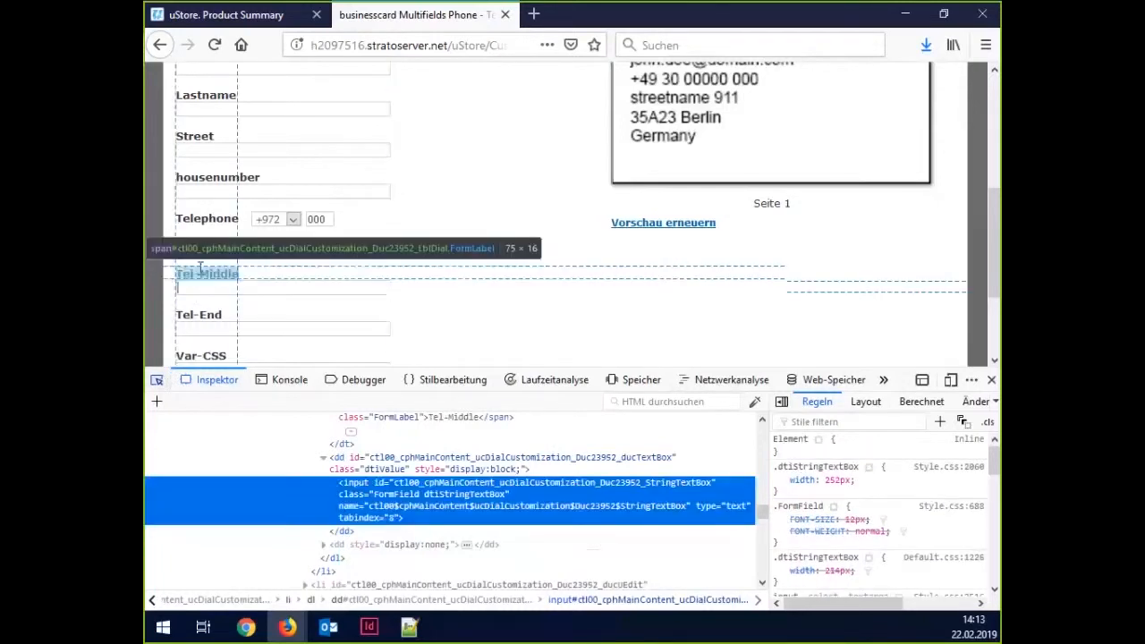
{"action": "left_click", "coordinate": [200, 268]}
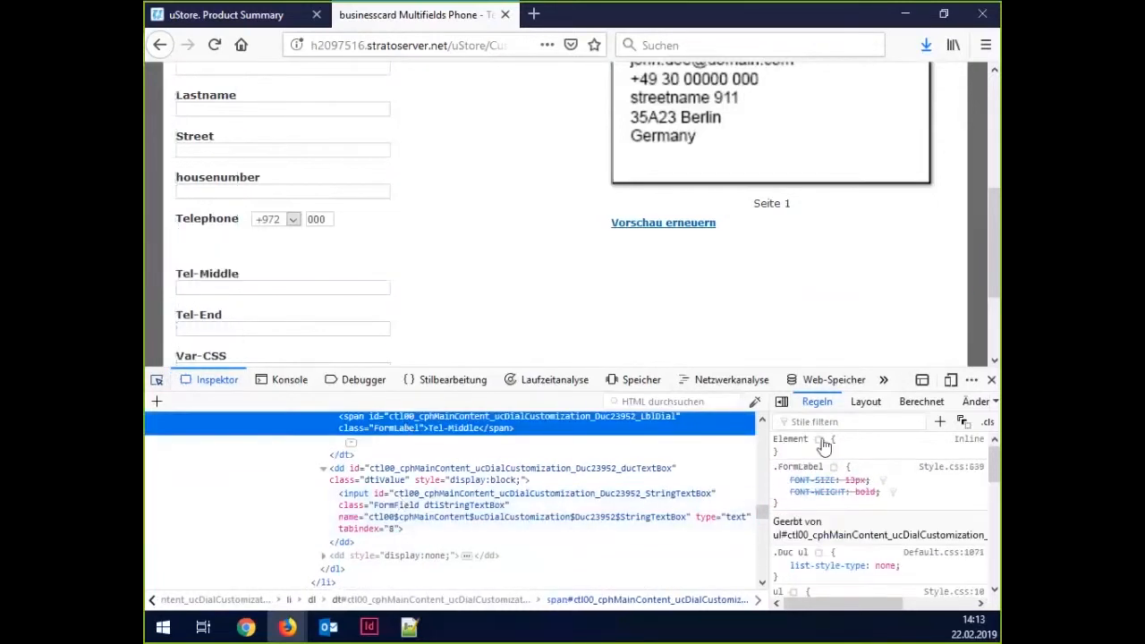
{"action": "type", "text": "display"}
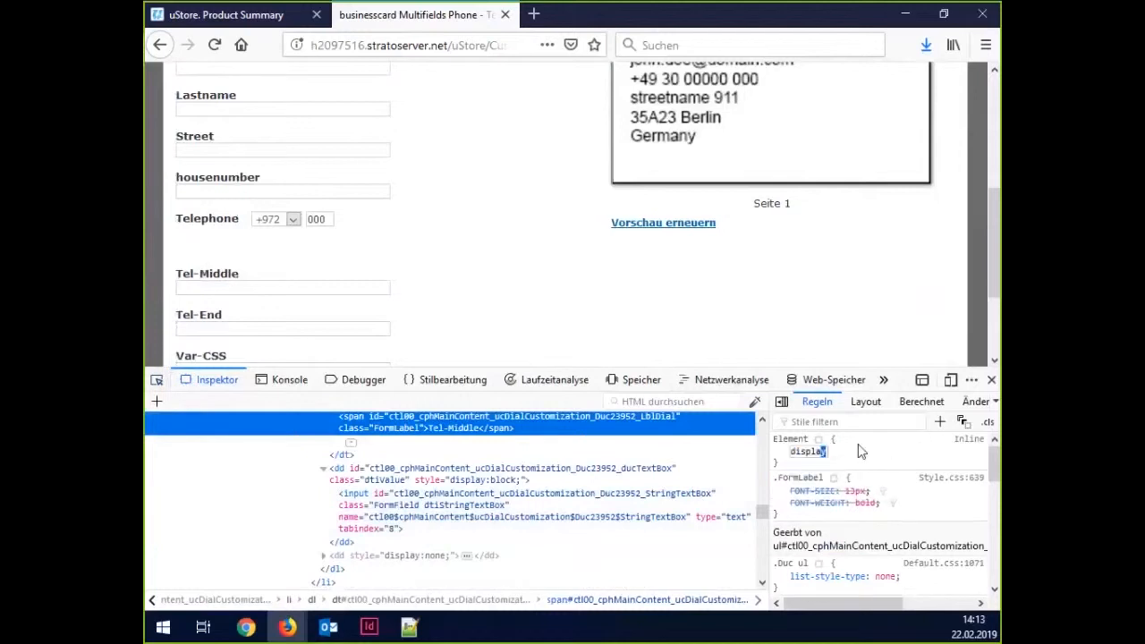
{"action": "type", "text": ": none"}
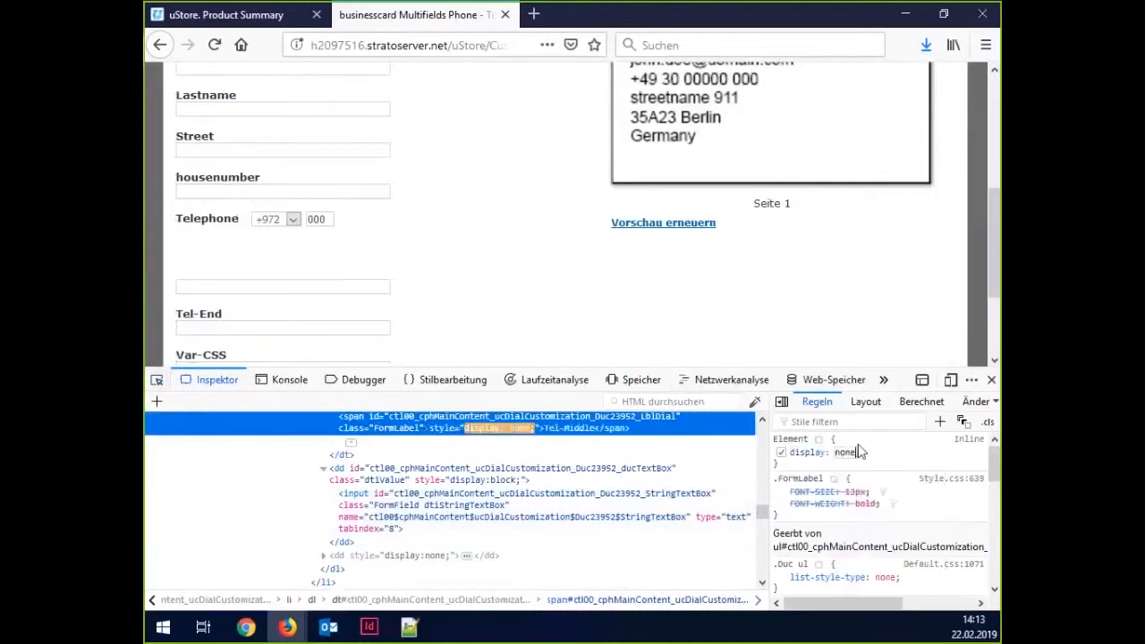
{"action": "key", "text": "Return"}
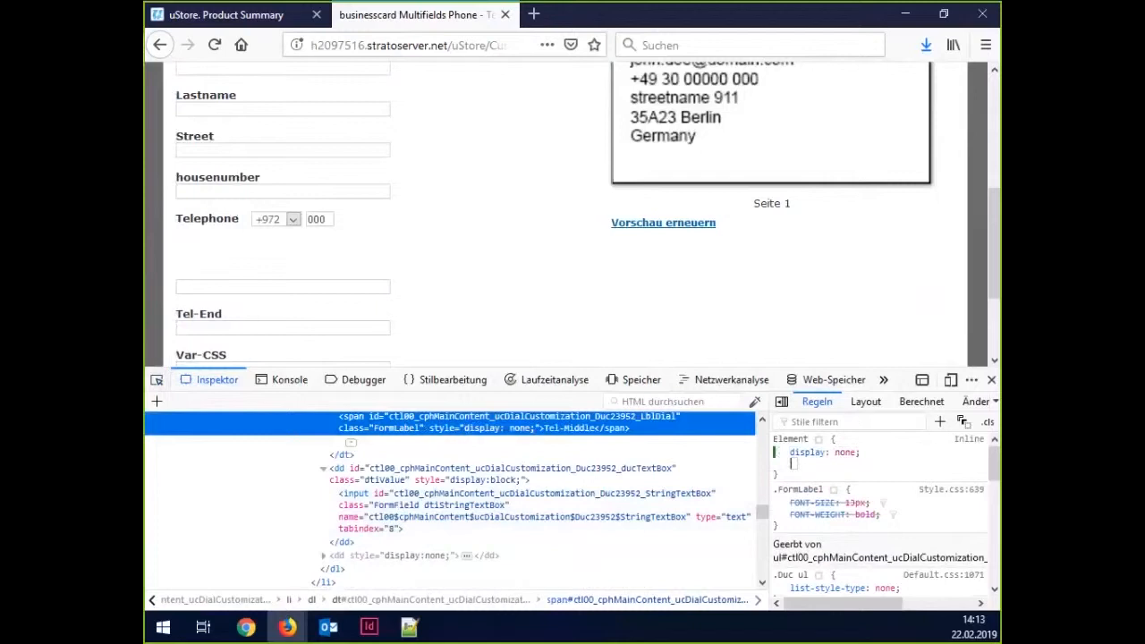
Pick the Tel-Middle text field and give it width: 50px.
{"action": "left_click", "coordinate": [156, 380]}
{"action": "left_click", "coordinate": [283, 286]}
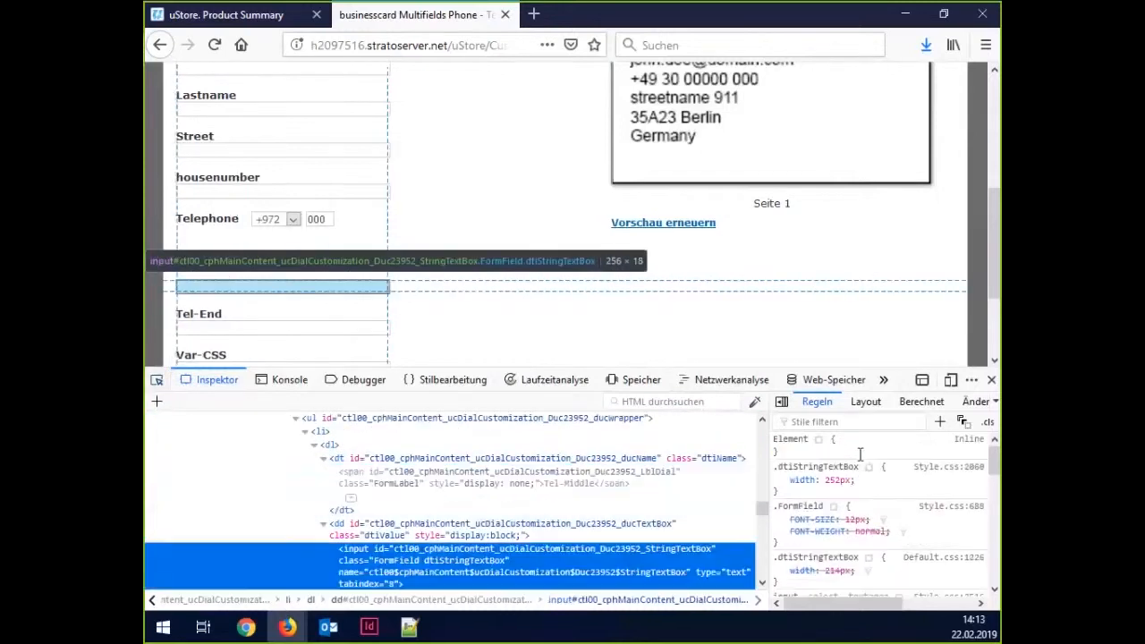
{"action": "type", "text": "width: "}
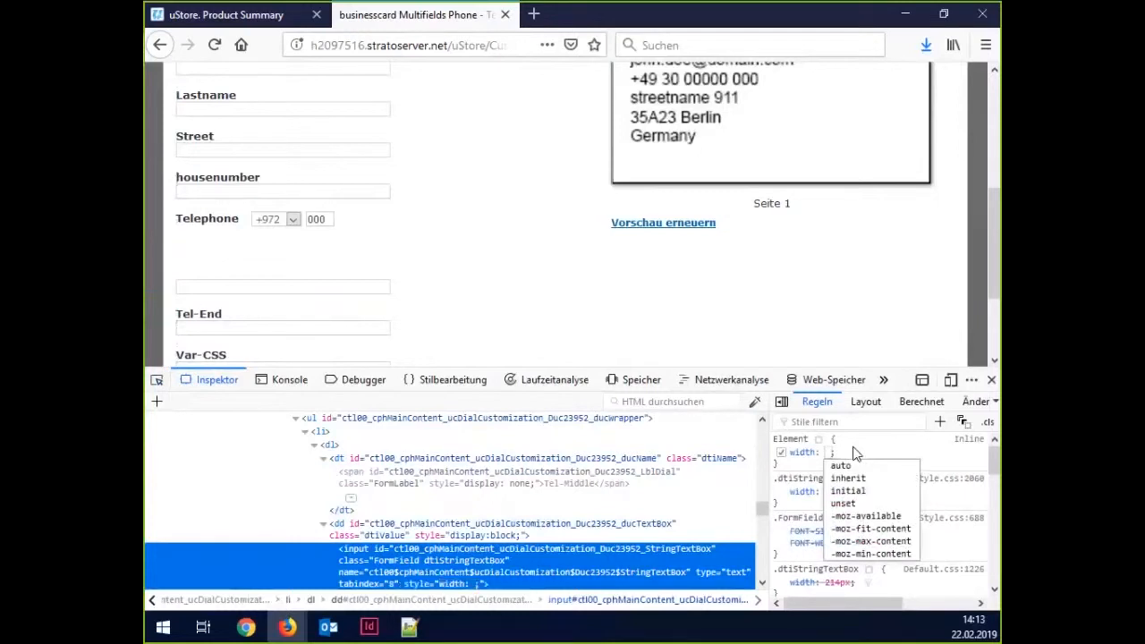
{"action": "type", "text": "50px"}
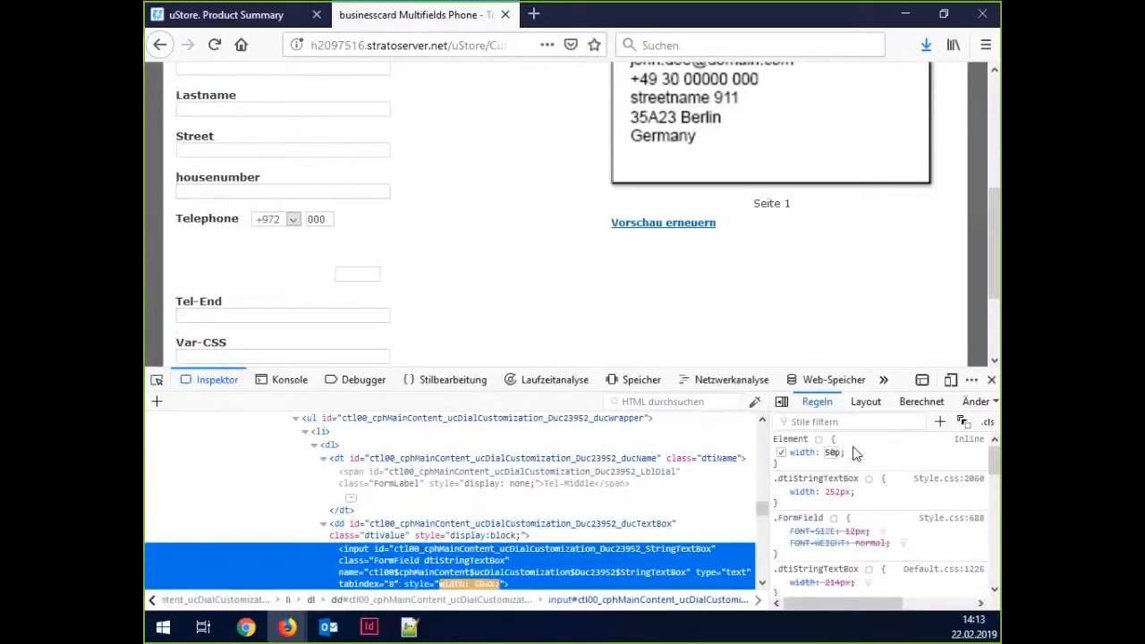
{"action": "key", "text": "Return"}
{"action": "left_click", "coordinate": [354, 277]}
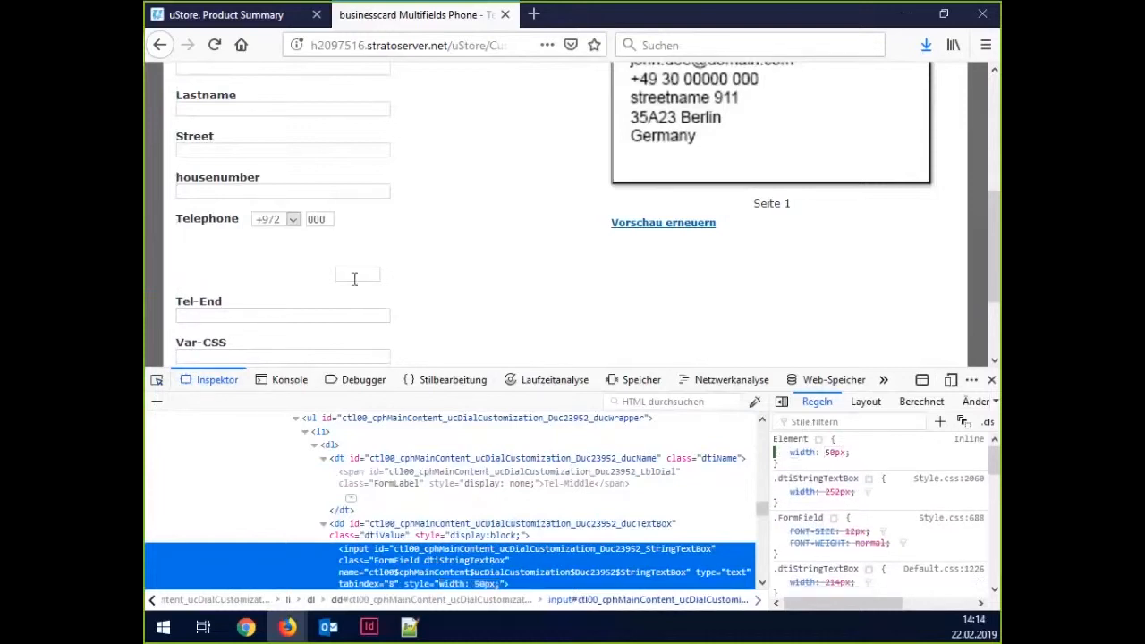
Add a top offset of -50px to the Tel-Middle field.
{"action": "left_click", "coordinate": [892, 454]}
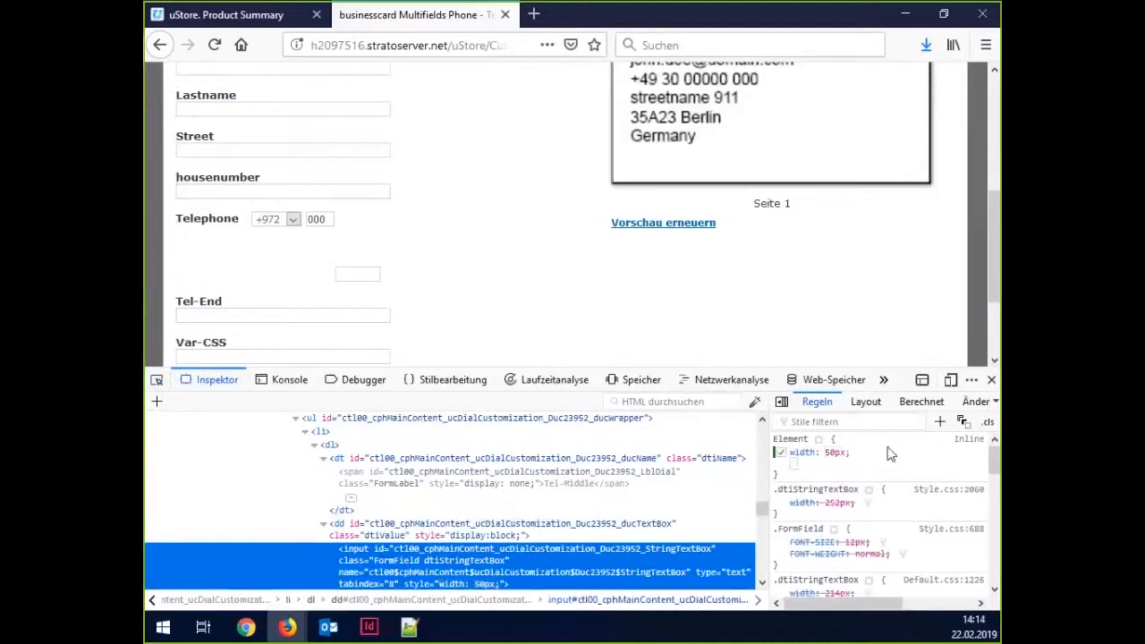
{"action": "type", "text": "top: "}
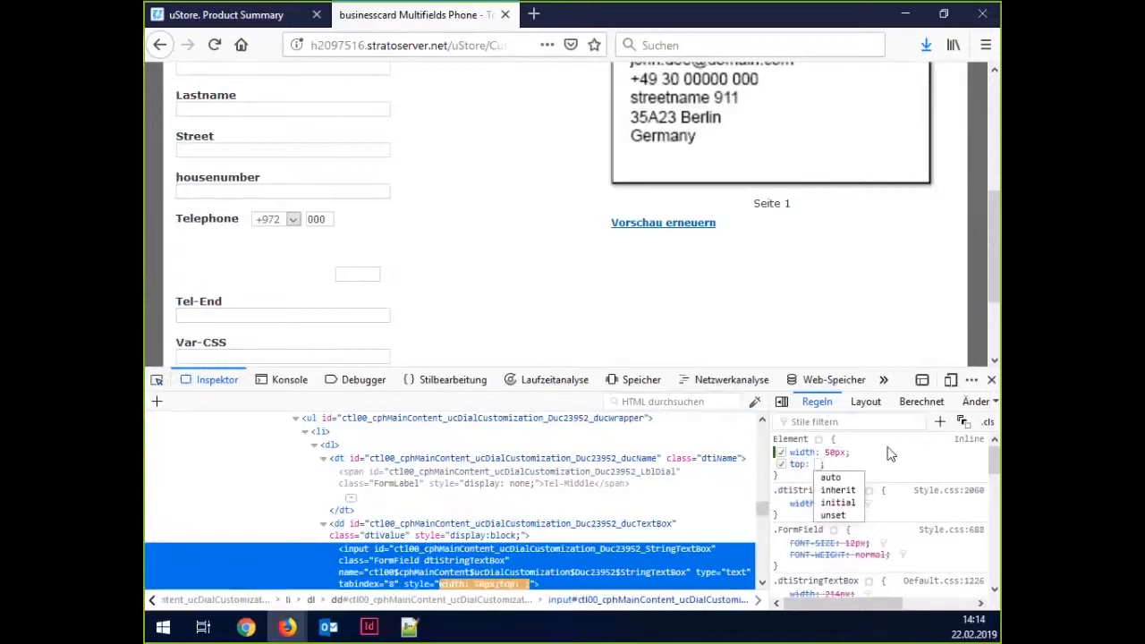
{"action": "type", "text": "-50"}
{"action": "key", "text": "Return"}
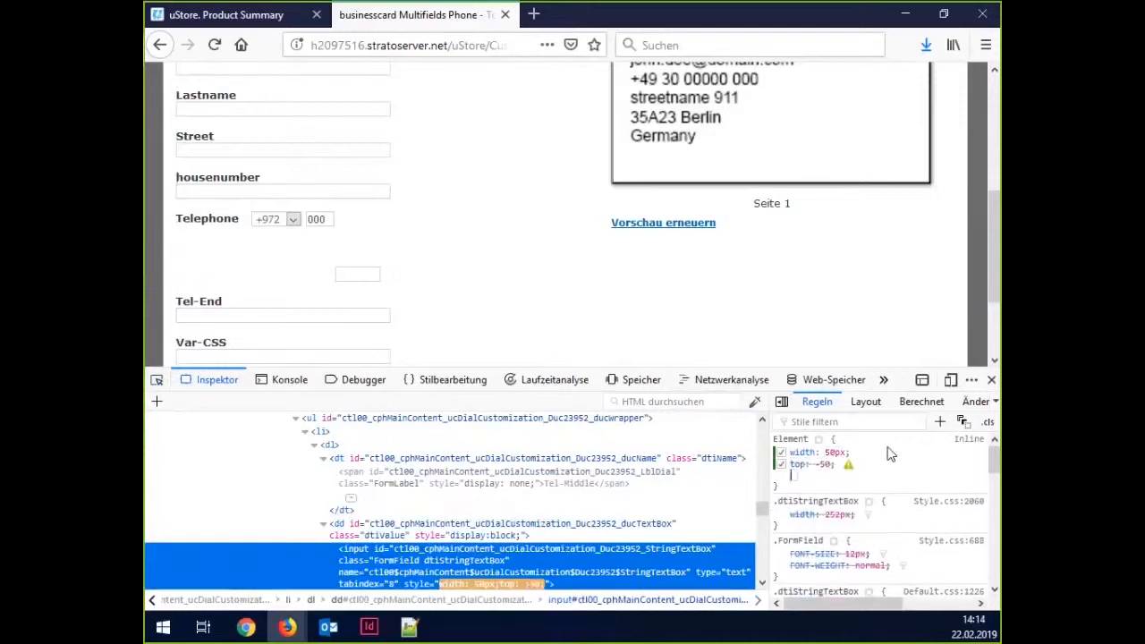
{"action": "left_click", "coordinate": [816, 455]}
{"action": "left_click", "coordinate": [823, 464]}
{"action": "key", "text": "End"}
{"action": "type", "text": "px"}
{"action": "key", "text": "Return"}
{"action": "left_click", "coordinate": [864, 462]}
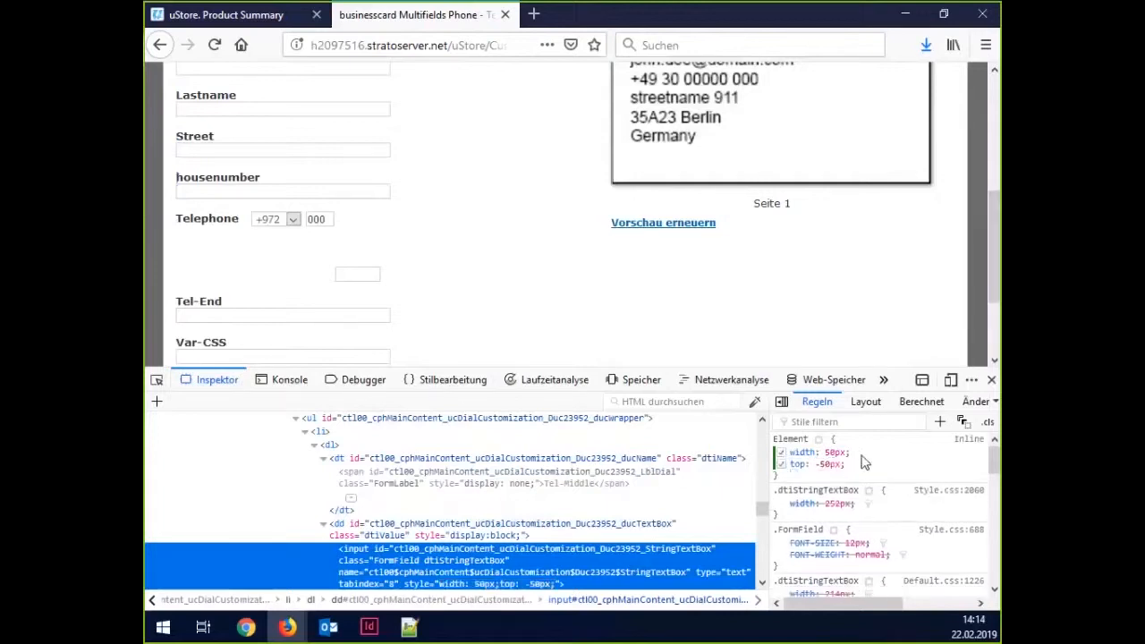
{"action": "triple_click", "coordinate": [861, 454]}
{"action": "double_click", "coordinate": [862, 454]}
{"action": "triple_click", "coordinate": [857, 459]}
{"action": "left_click", "coordinate": [857, 461]}
{"action": "left_click", "coordinate": [854, 470]}
Add position: relative, raise the top offset to -66px, and enter 013510.
{"action": "type", "text": "position"}
{"action": "key", "text": "Tab"}
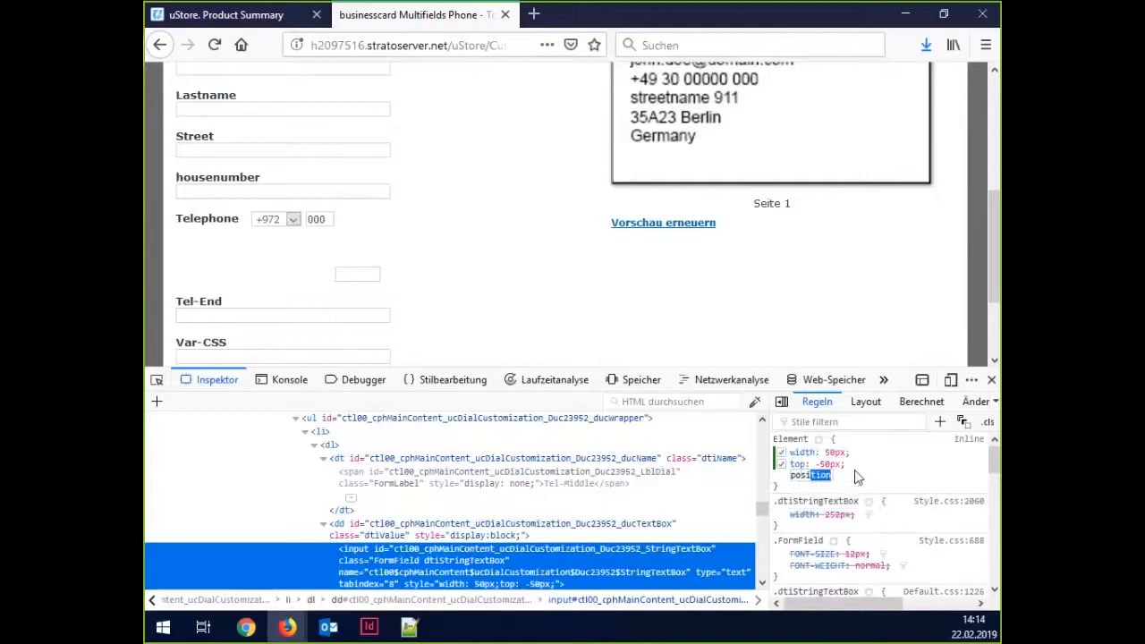
{"action": "type", "text": "re"}
{"action": "key", "text": "Return"}
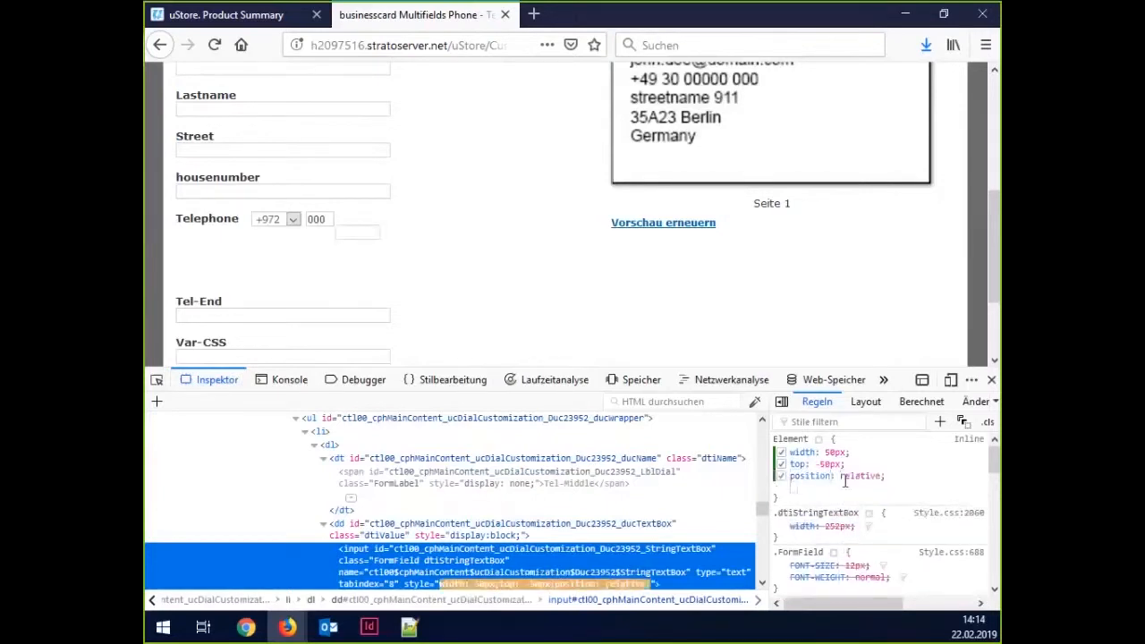
{"action": "left_click", "coordinate": [845, 463]}
{"action": "key", "text": "Down"}
{"action": "key", "text": "Down"}
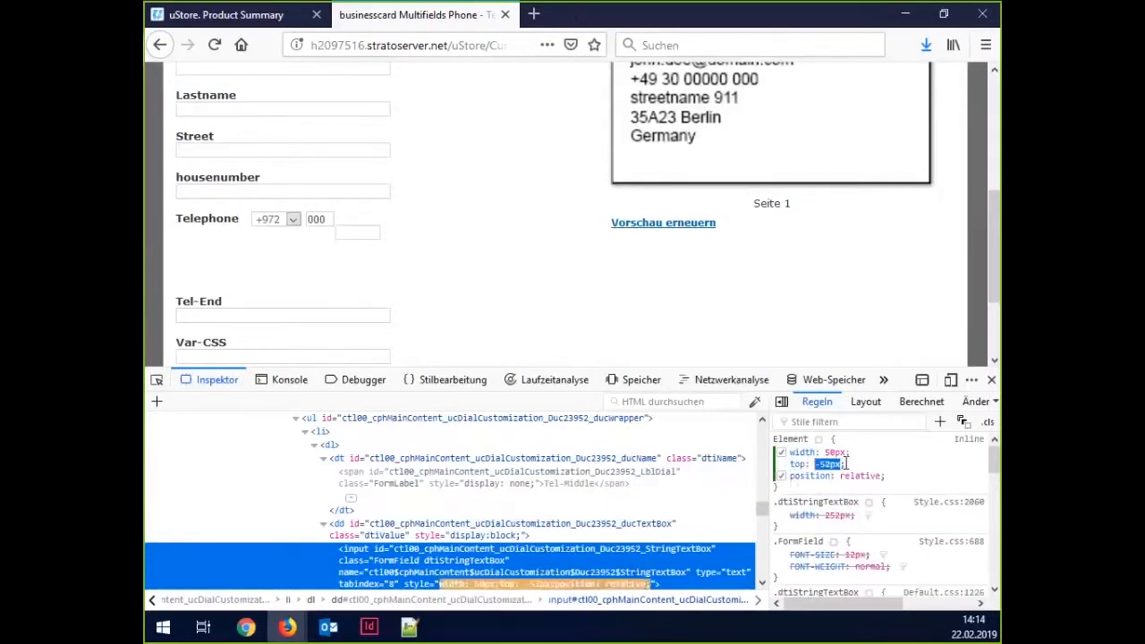
{"action": "key", "text": "Down"}
{"action": "key", "text": "Down"}
{"action": "key", "text": "Down"}
{"action": "key", "text": "Down"}
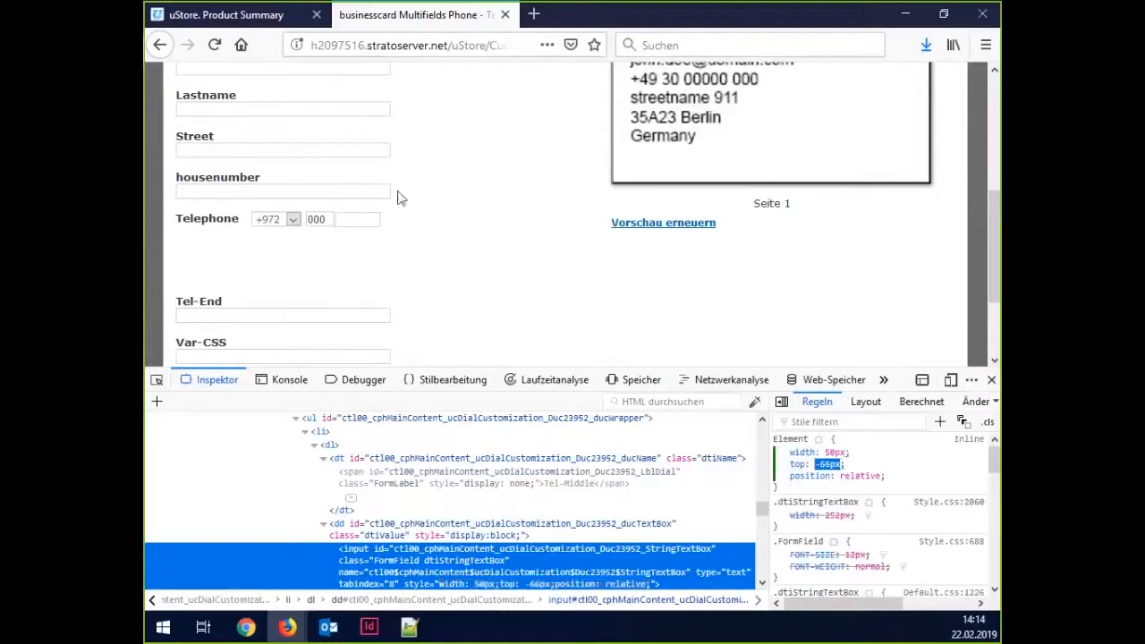
{"action": "left_click", "coordinate": [421, 224]}
{"action": "type", "text": "013510"}
{"action": "scroll", "coordinate": [429, 251], "scroll_direction": "down", "scroll_amount": 2}
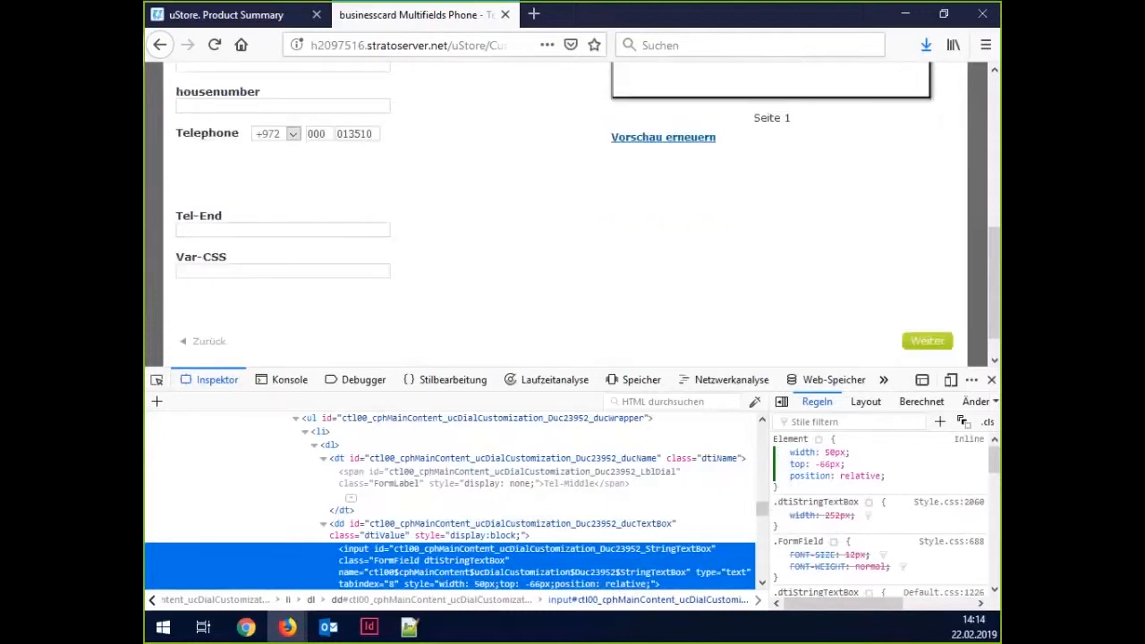
Hide the Tel-End label by giving it display:none.
{"action": "left_click", "coordinate": [157, 382]}
{"action": "scroll", "coordinate": [242, 233], "scroll_direction": "up", "scroll_amount": 2}
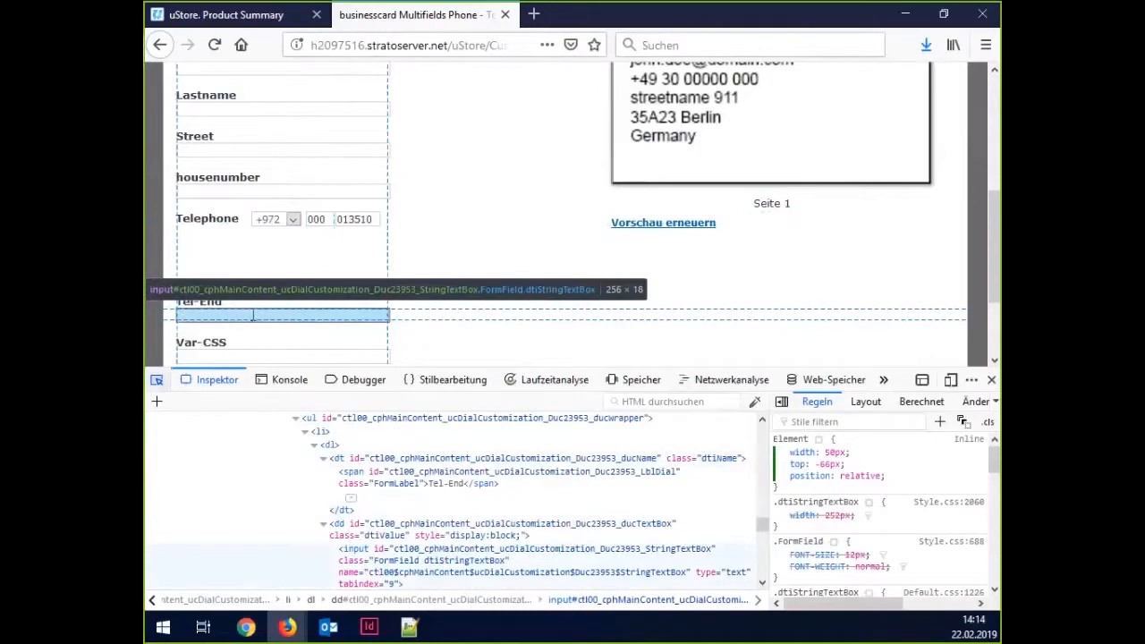
{"action": "left_click", "coordinate": [221, 302]}
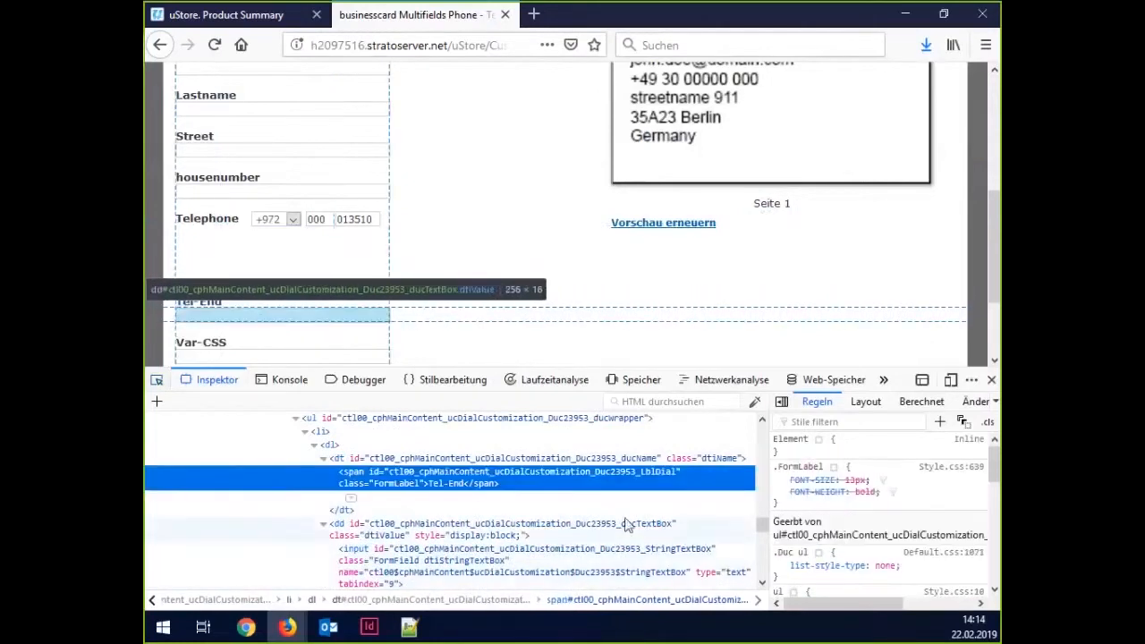
{"action": "left_click", "coordinate": [850, 448]}
{"action": "type", "text": "display:none"}
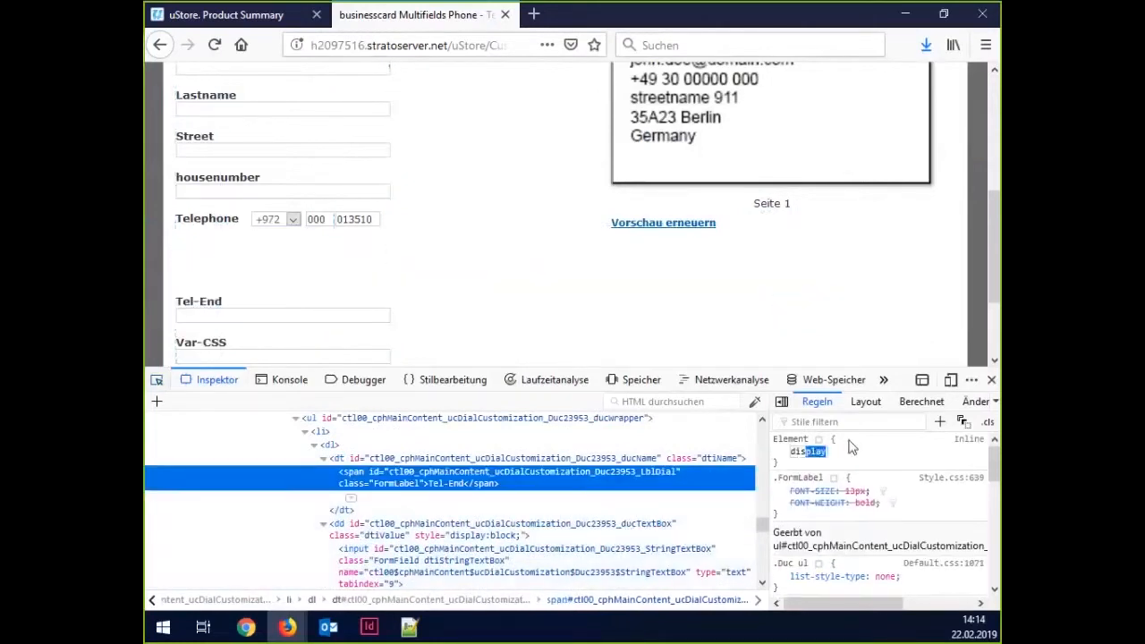
{"action": "key", "text": "Return"}
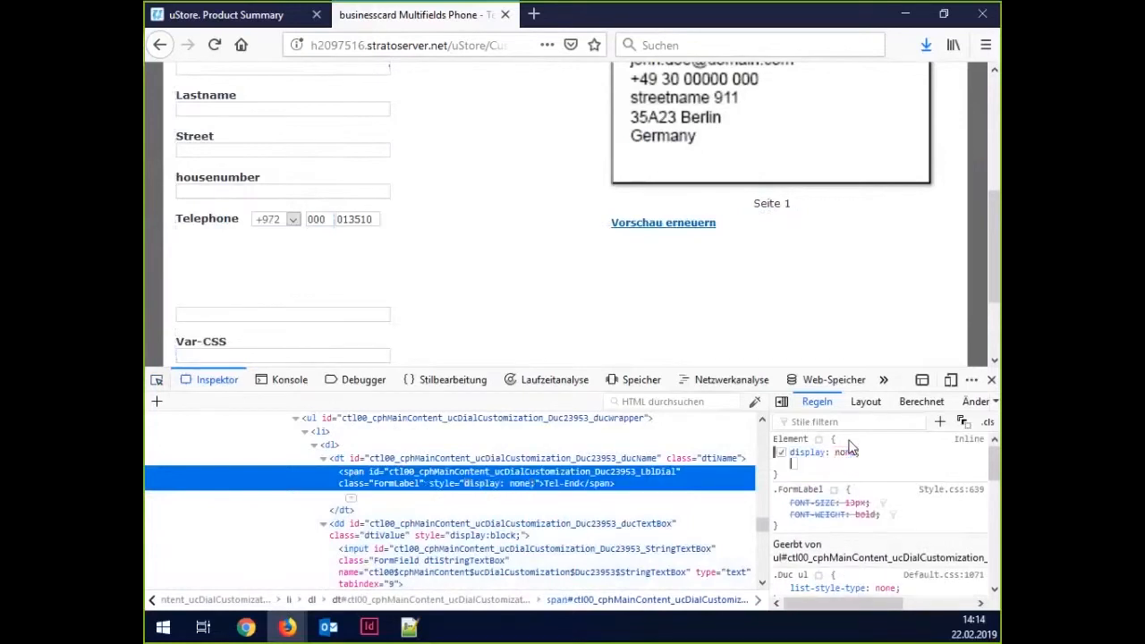
Give the Tel-End field position: relative and a corrected 50px width.
{"action": "left_click", "coordinate": [156, 380]}
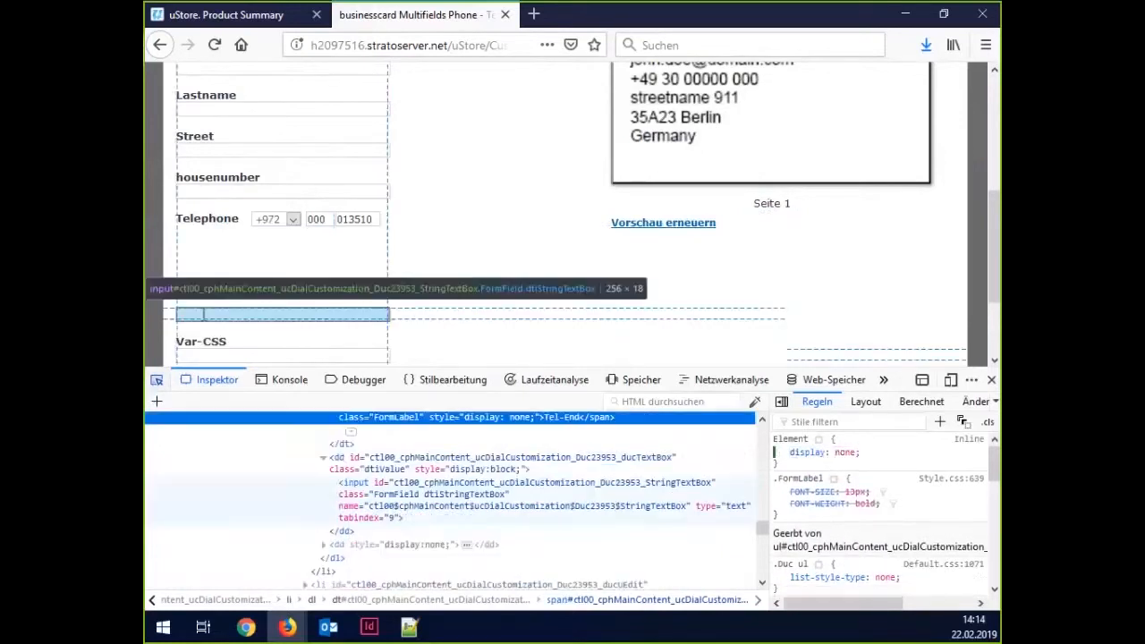
{"action": "left_click", "coordinate": [841, 448]}
{"action": "type", "text": "position: "}
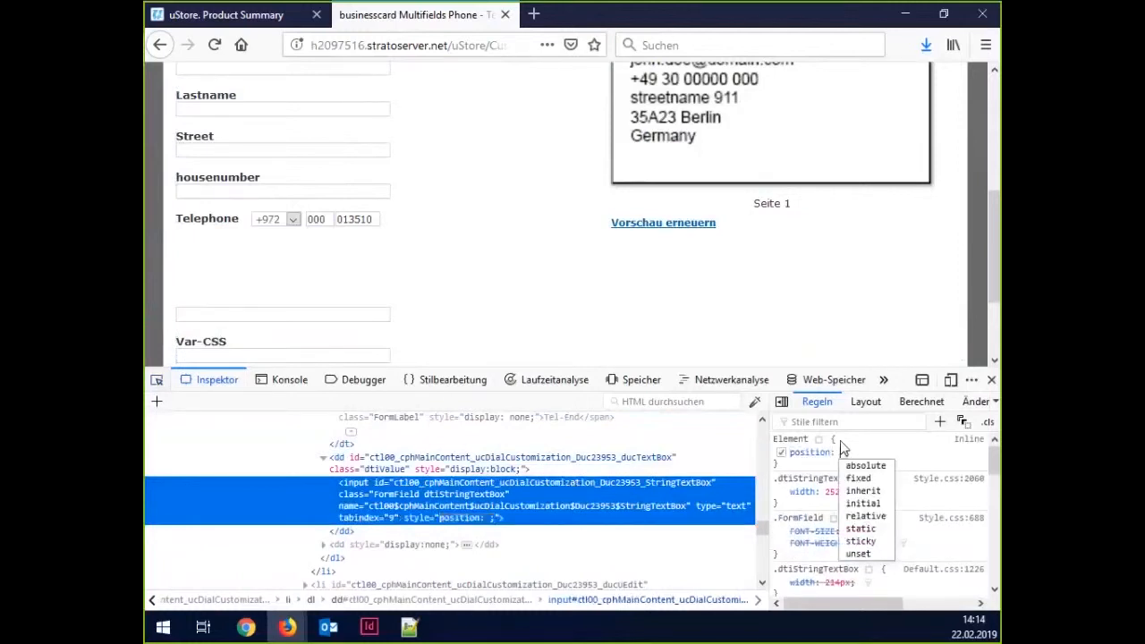
{"action": "type", "text": "relative;"}
{"action": "key", "text": "Return"}
{"action": "type", "text": "width"}
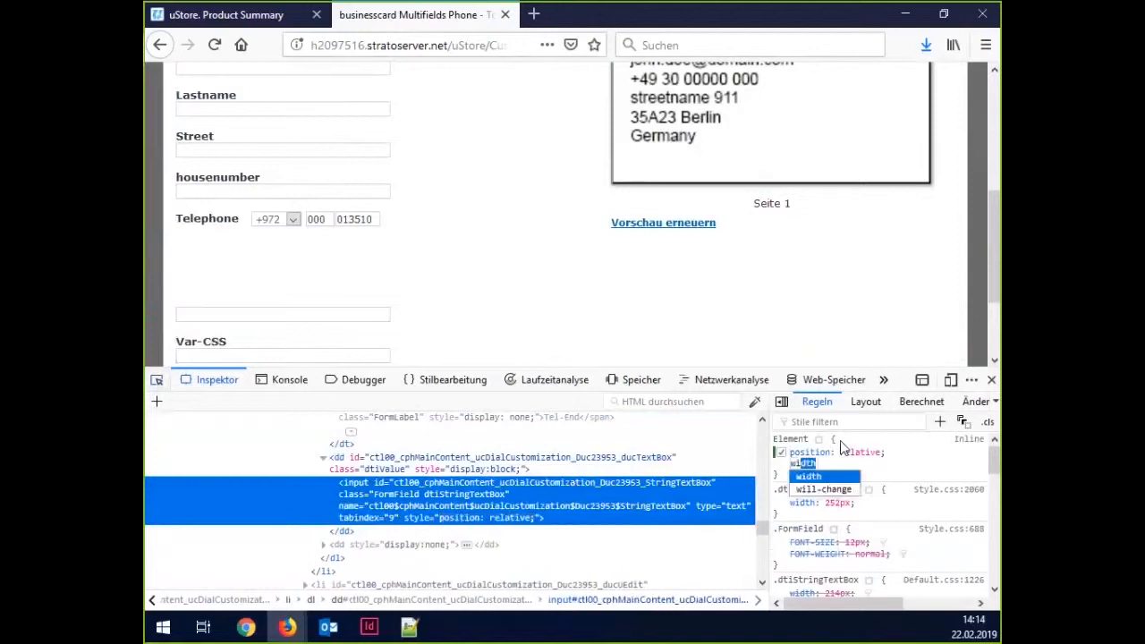
{"action": "type", "text": ": 50 px"}
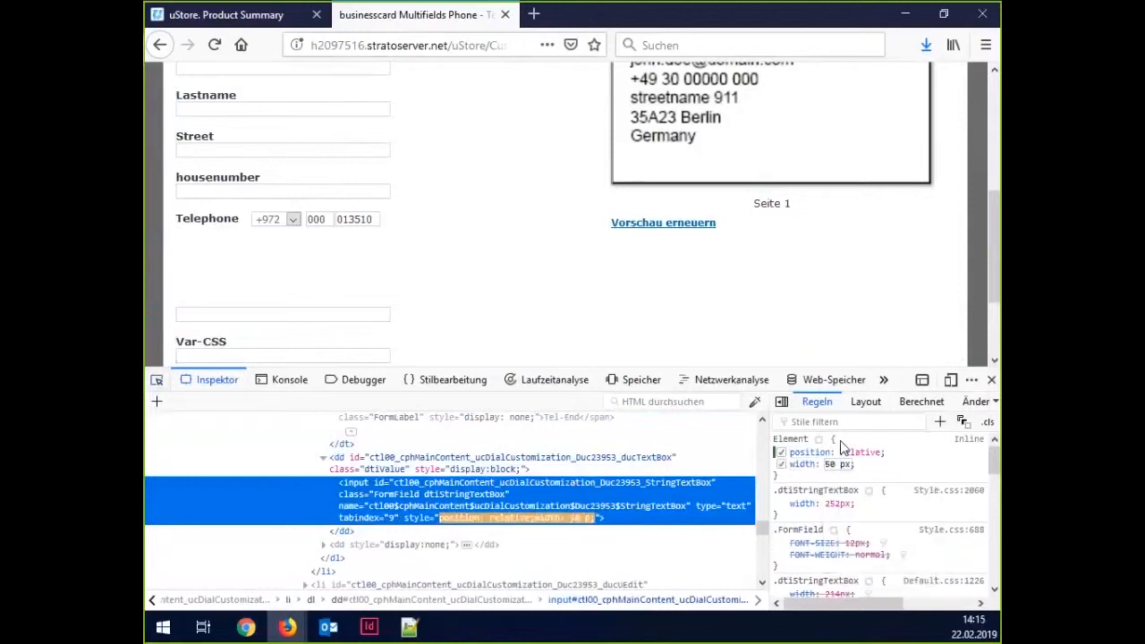
{"action": "key", "text": "Return"}
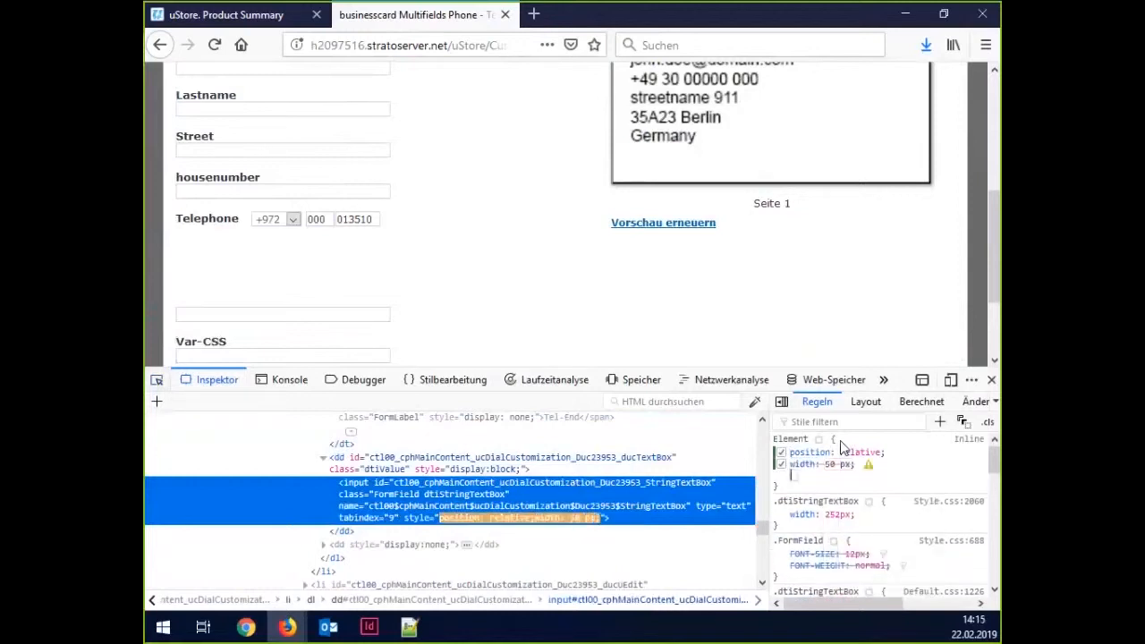
{"action": "left_click", "coordinate": [837, 465]}
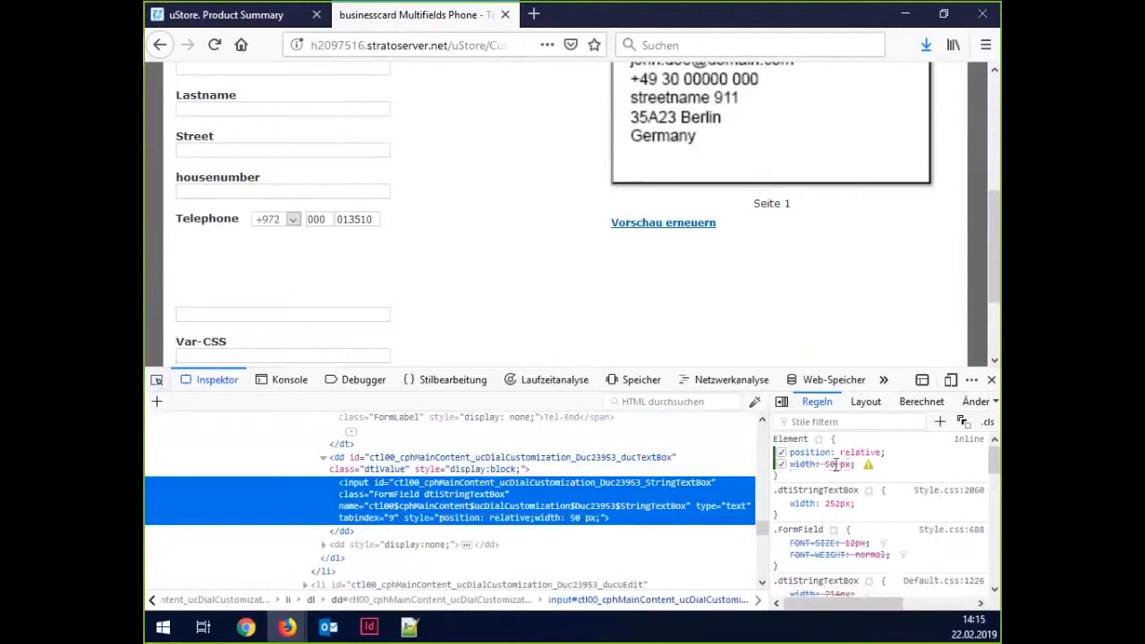
{"action": "type", "text": "50px"}
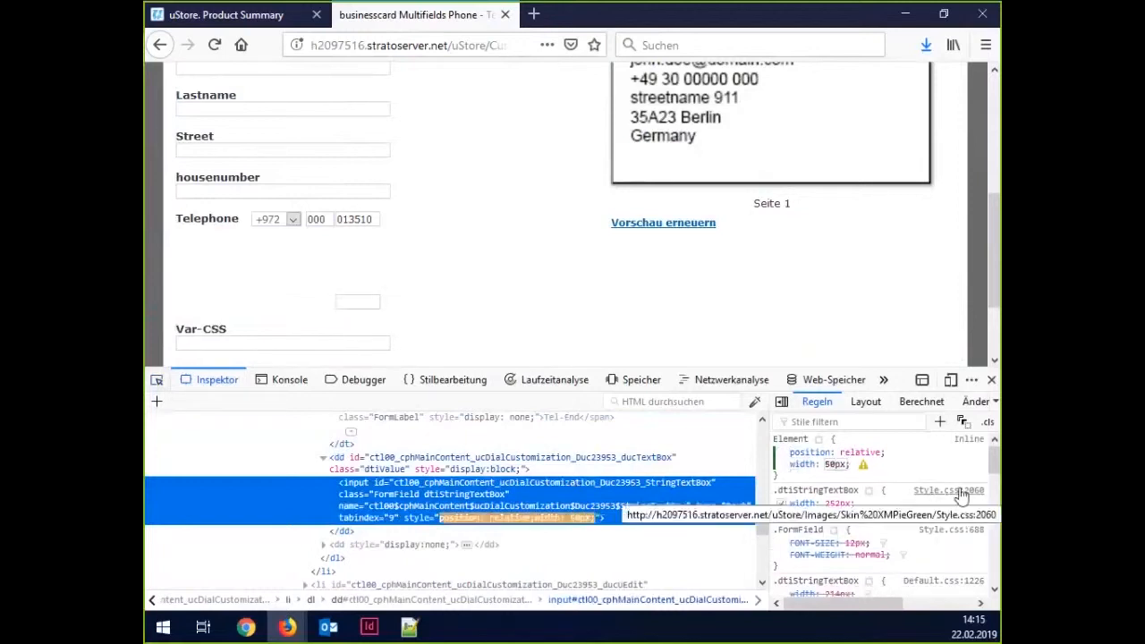
{"action": "key", "text": "Return"}
{"action": "left_click", "coordinate": [861, 474]}
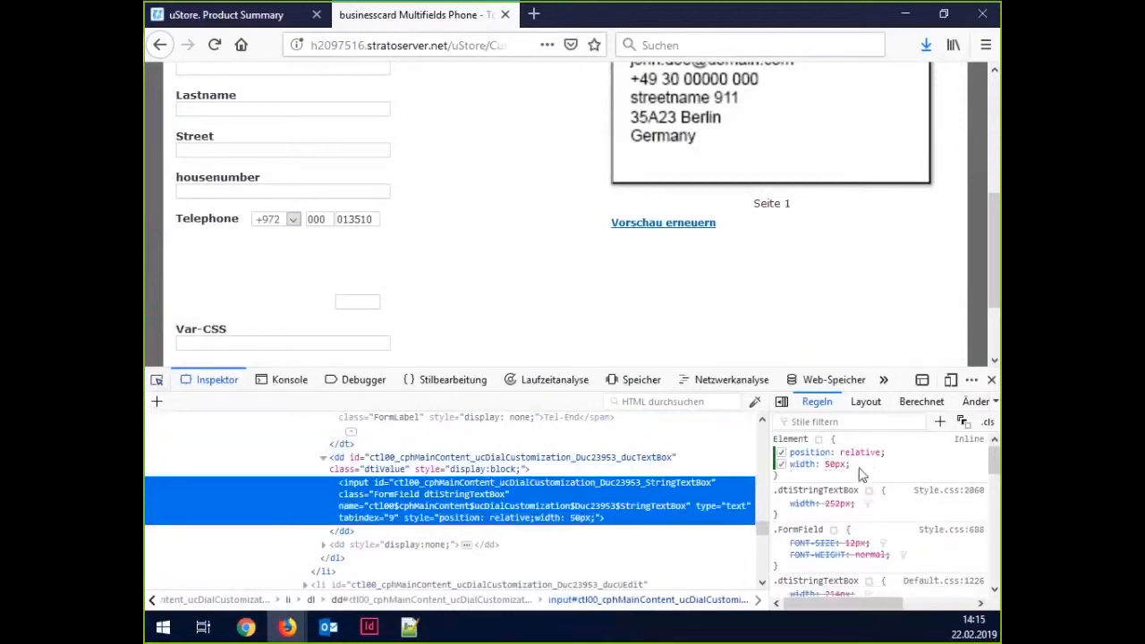
Add a top offset to the Tel-End field and adjust it to -99px.
{"action": "left_click", "coordinate": [861, 474]}
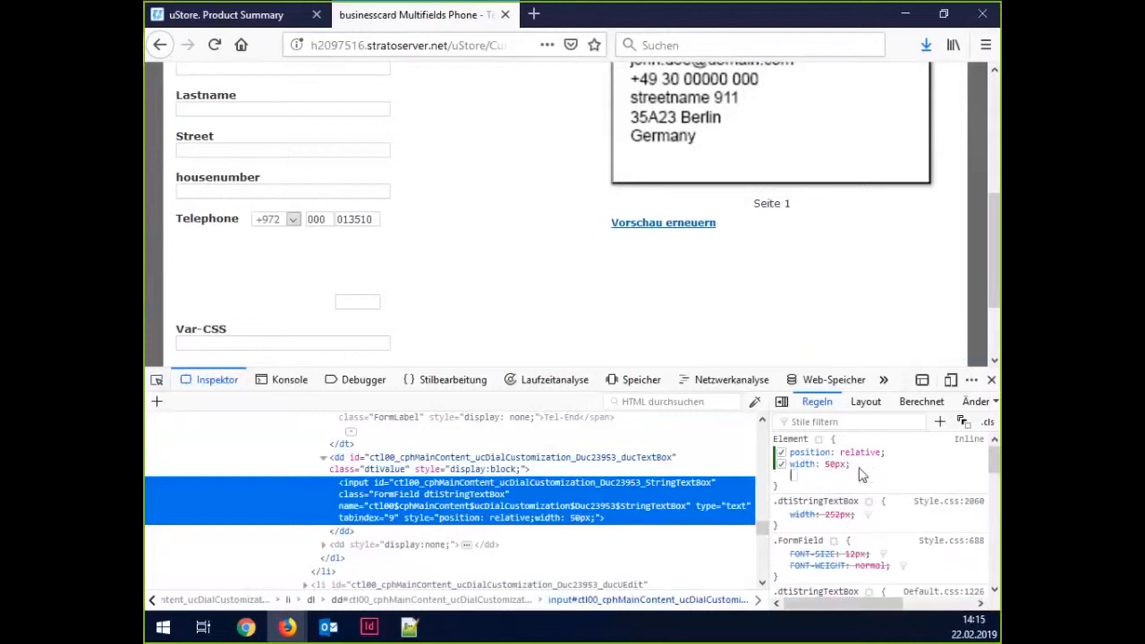
{"action": "type", "text": "top"}
{"action": "key", "text": "Tab"}
{"action": "type", "text": "-"}
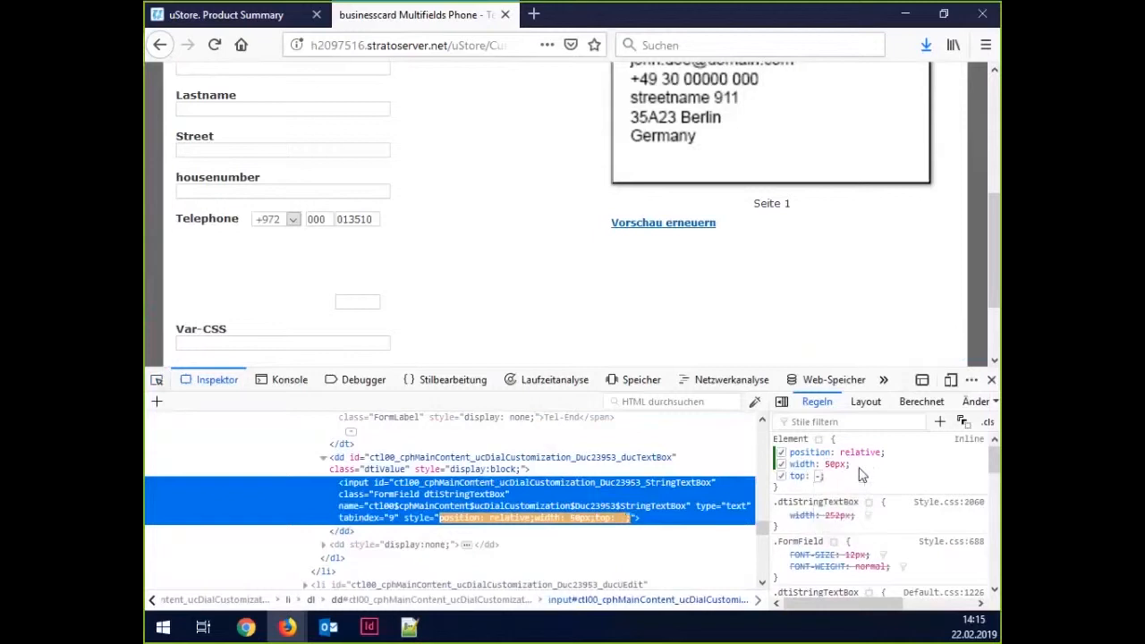
{"action": "type", "text": "60px"}
{"action": "key", "text": "Return"}
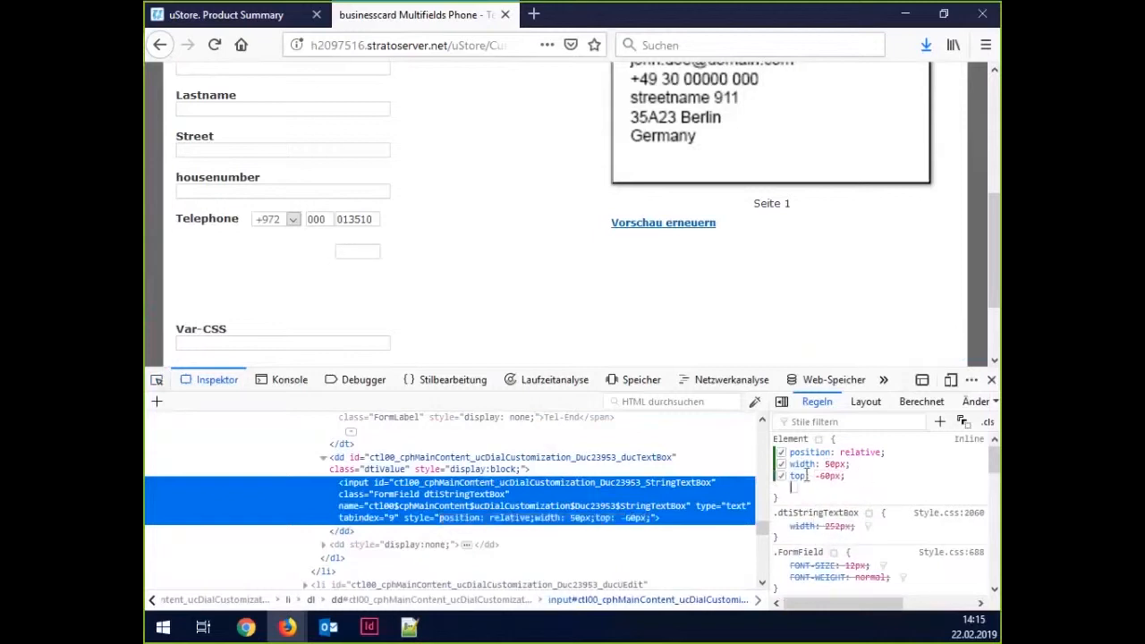
{"action": "left_click", "coordinate": [830, 477]}
{"action": "key", "text": "shift+Down"}
{"action": "key", "text": "shift+Down"}
{"action": "key", "text": "shift+Down"}
{"action": "key", "text": "shift+Down"}
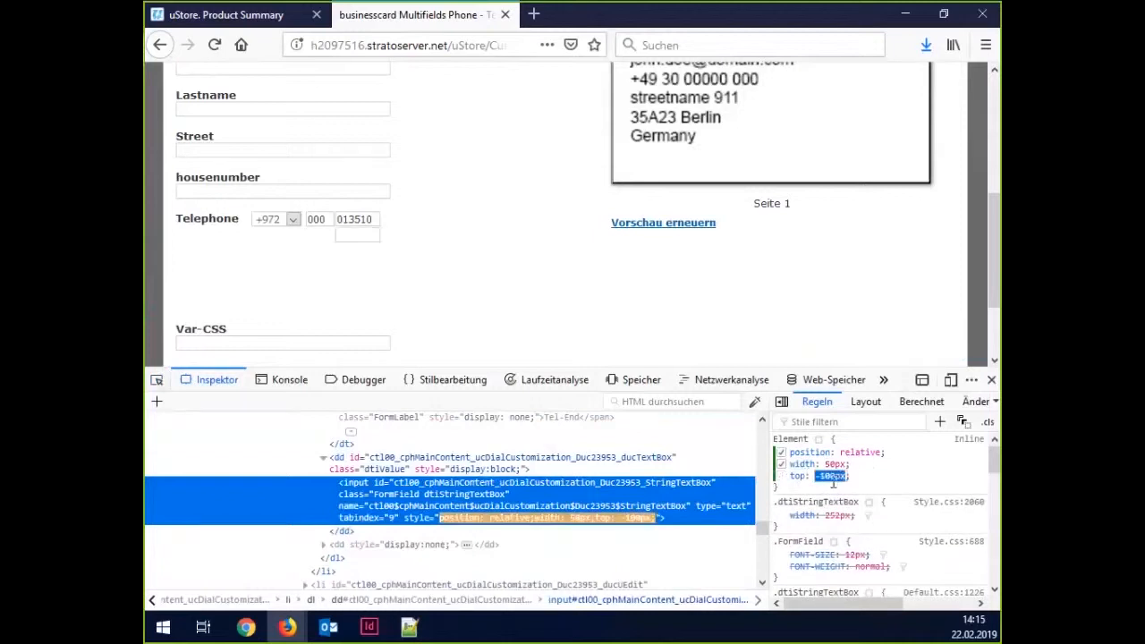
{"action": "key", "text": "Up"}
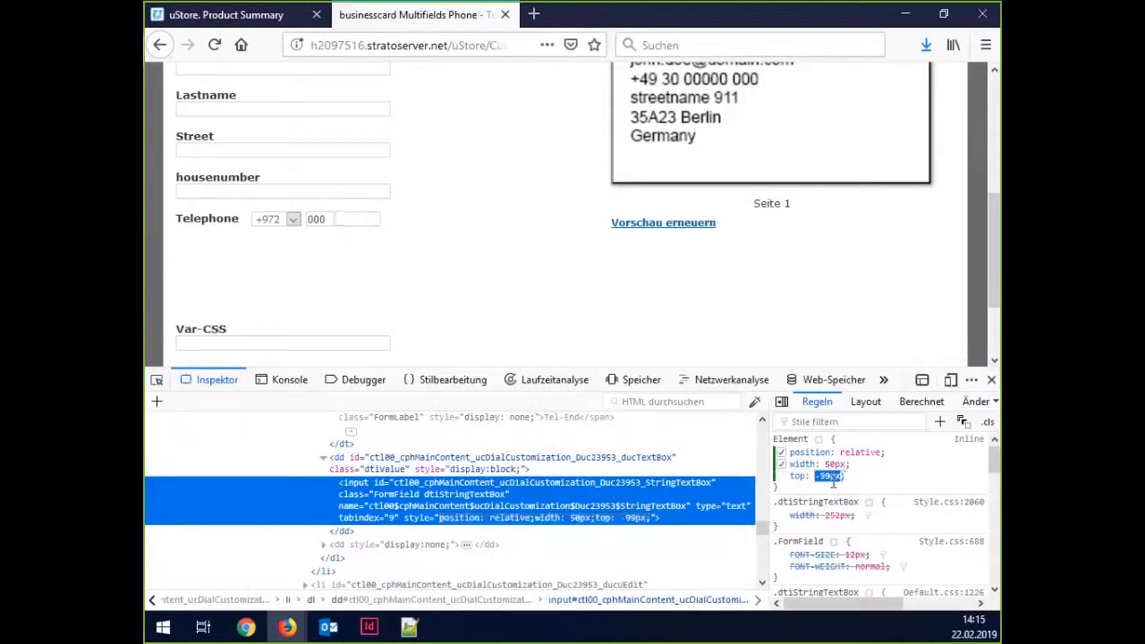
{"action": "left_click", "coordinate": [857, 482]}
Add a left offset of 20px to the Tel-End field, then nudge it to 60px.
{"action": "left_click", "coordinate": [858, 481]}
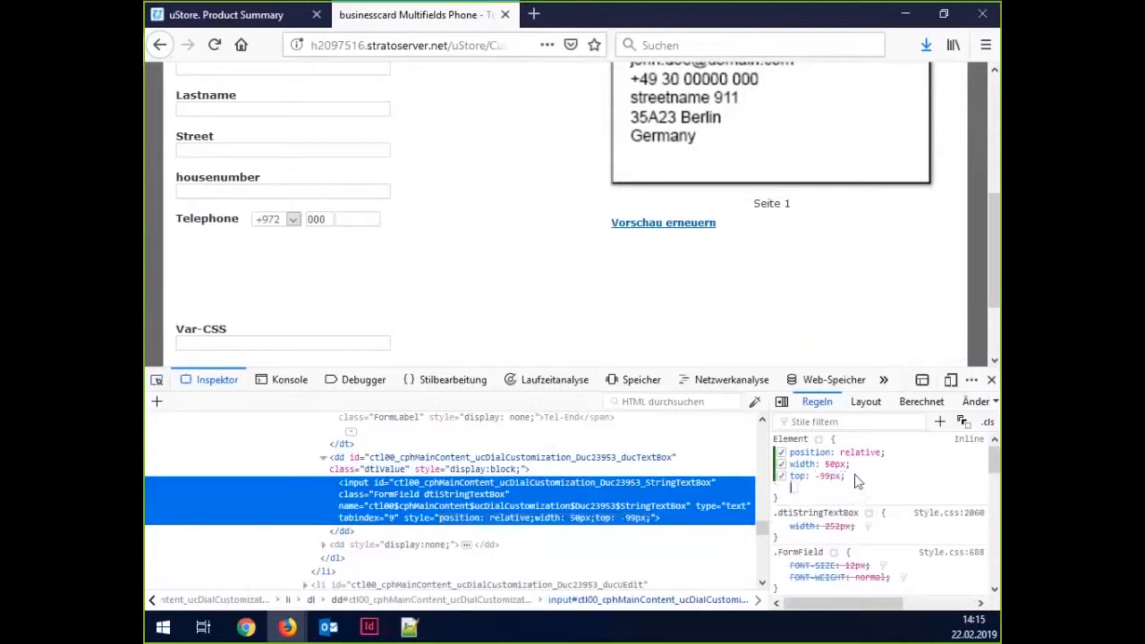
{"action": "type", "text": "left"}
{"action": "key", "text": "Tab"}
{"action": "type", "text": "20"}
{"action": "key", "text": "Return"}
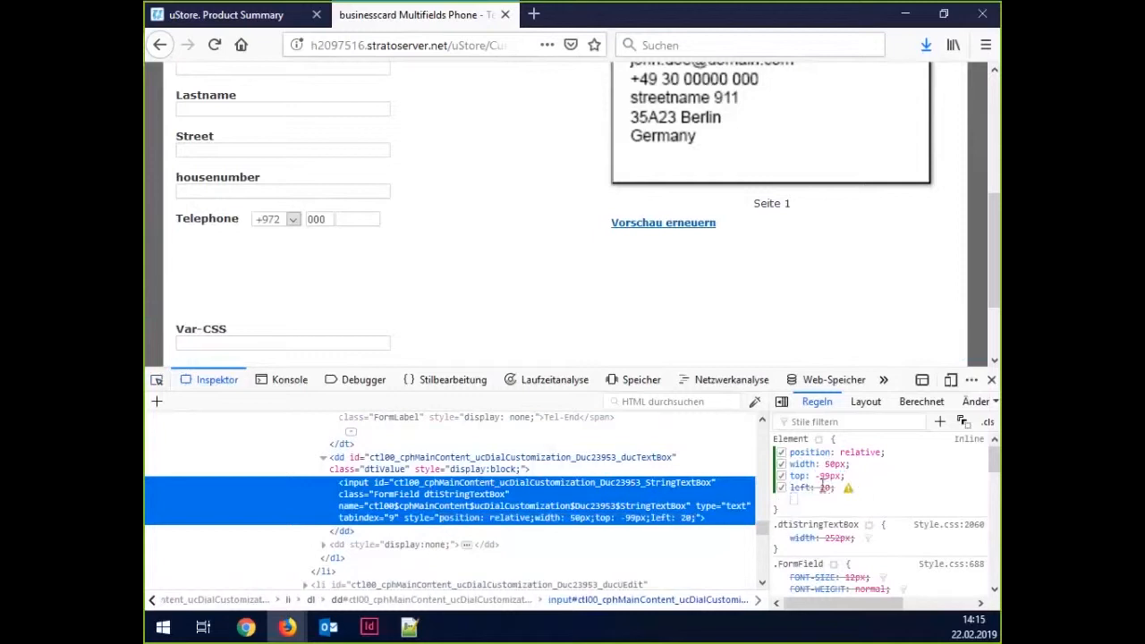
{"action": "left_click", "coordinate": [826, 487]}
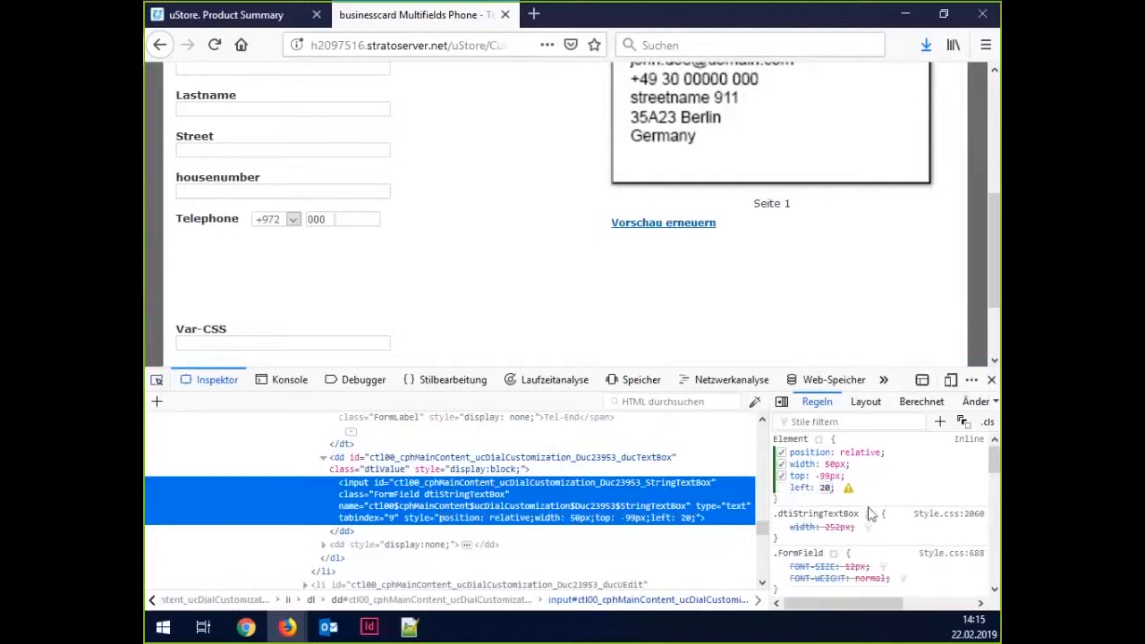
{"action": "type", "text": "px"}
{"action": "key", "text": "Return"}
{"action": "left_click", "coordinate": [828, 487]}
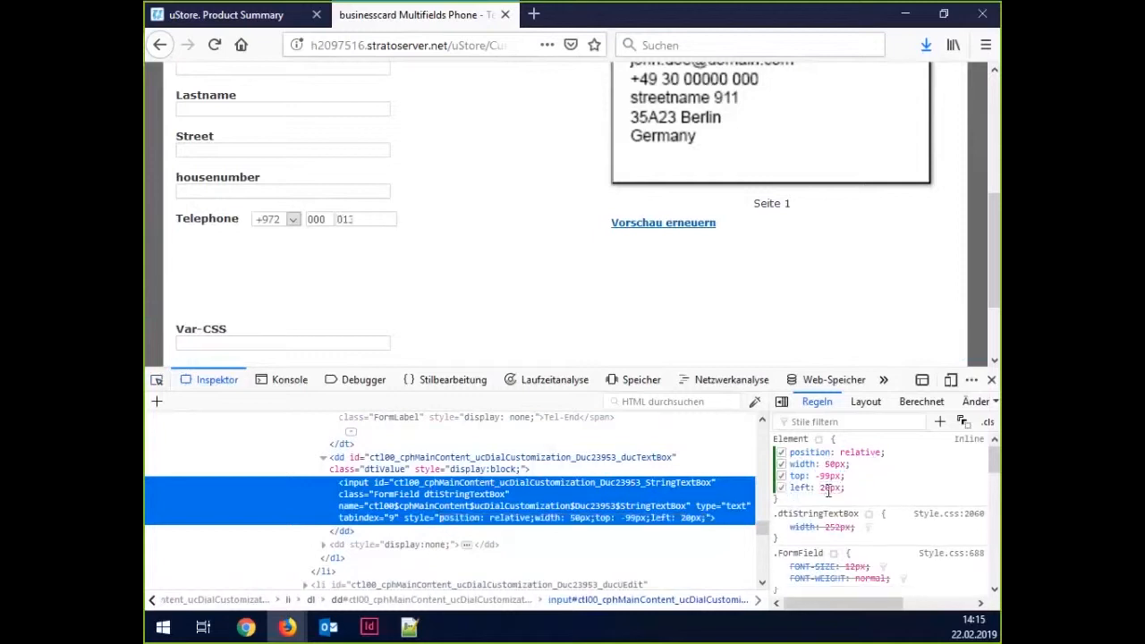
{"action": "key", "text": "shift+Up"}
{"action": "key", "text": "shift+Up"}
{"action": "key", "text": "shift+Up"}
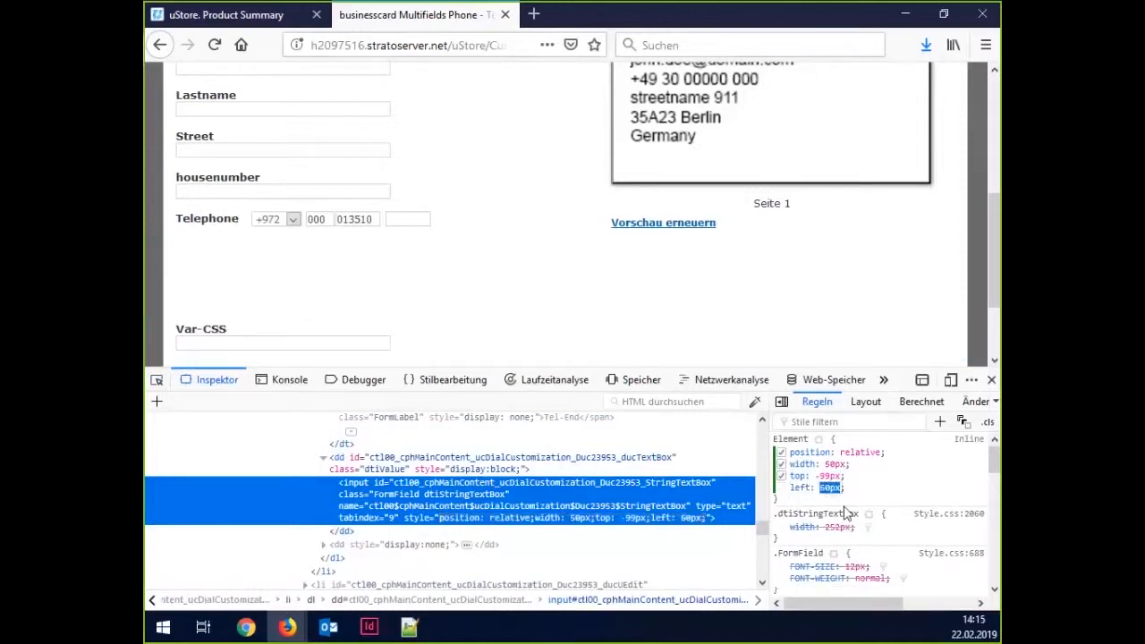
{"action": "left_click", "coordinate": [304, 279]}
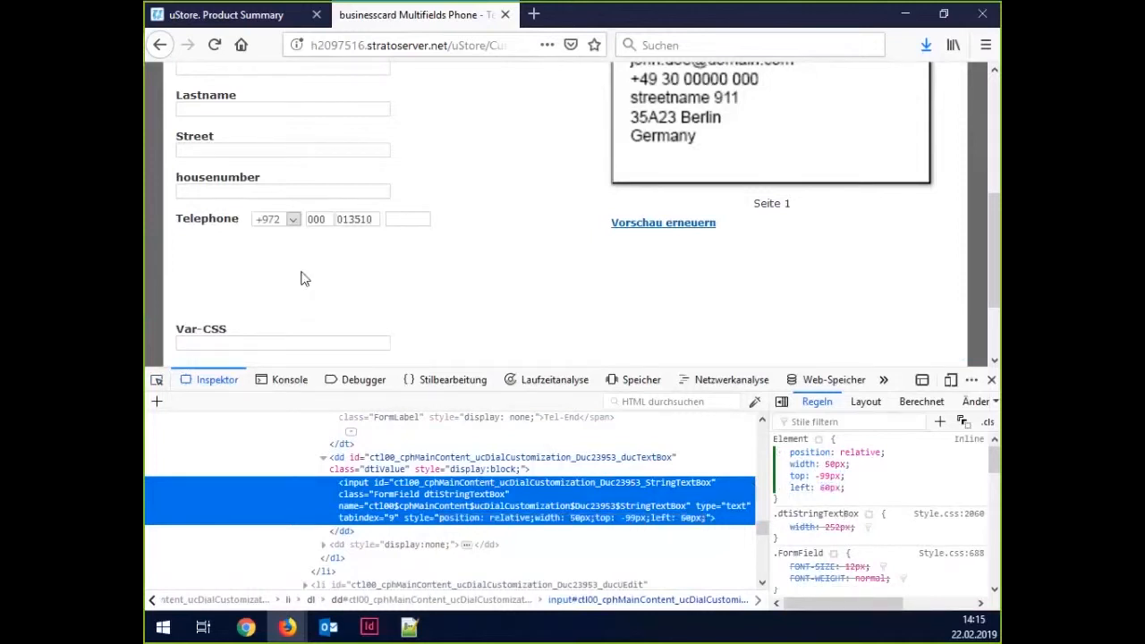
{"action": "scroll", "coordinate": [229, 304], "scroll_direction": "down", "scroll_amount": 2}
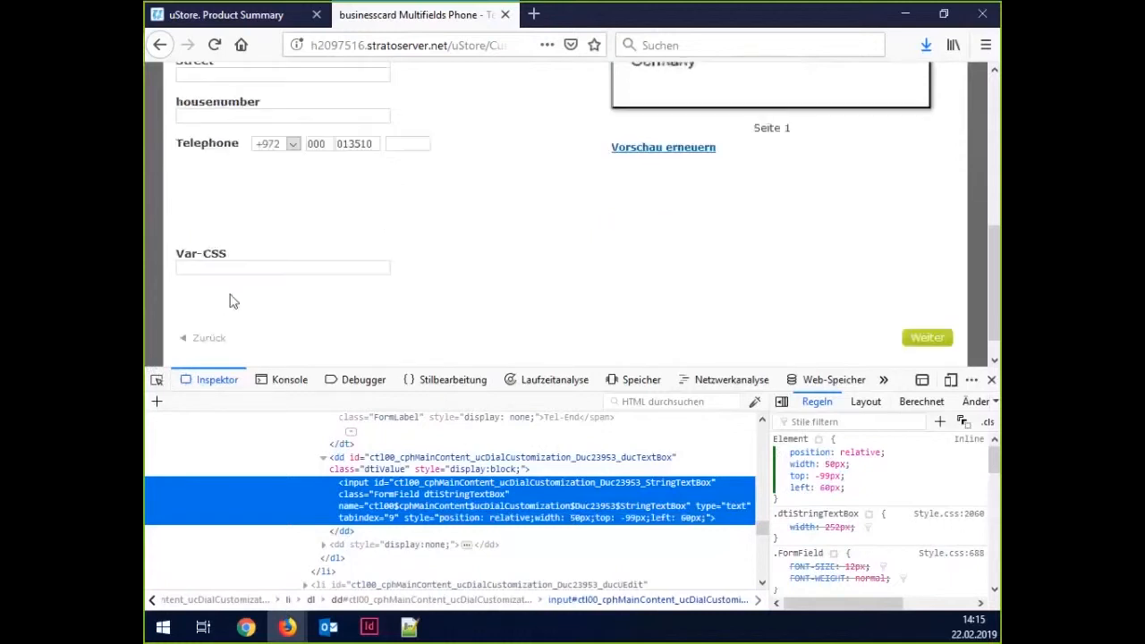
{"action": "left_click", "coordinate": [221, 240]}
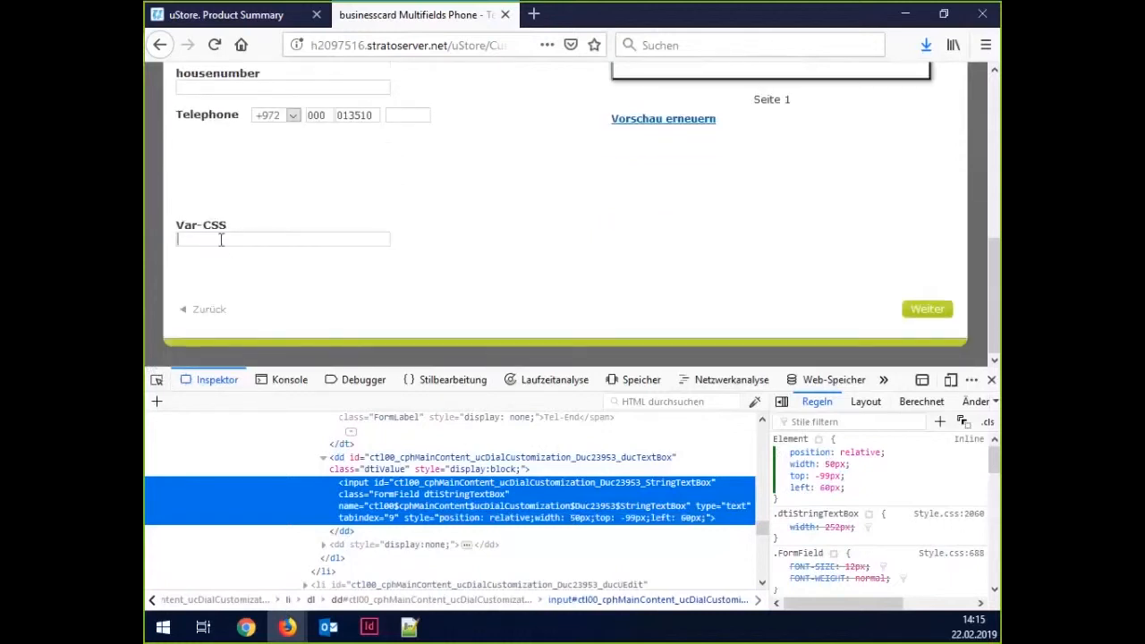
{"action": "scroll", "coordinate": [256, 274], "scroll_direction": "up", "scroll_amount": 4}
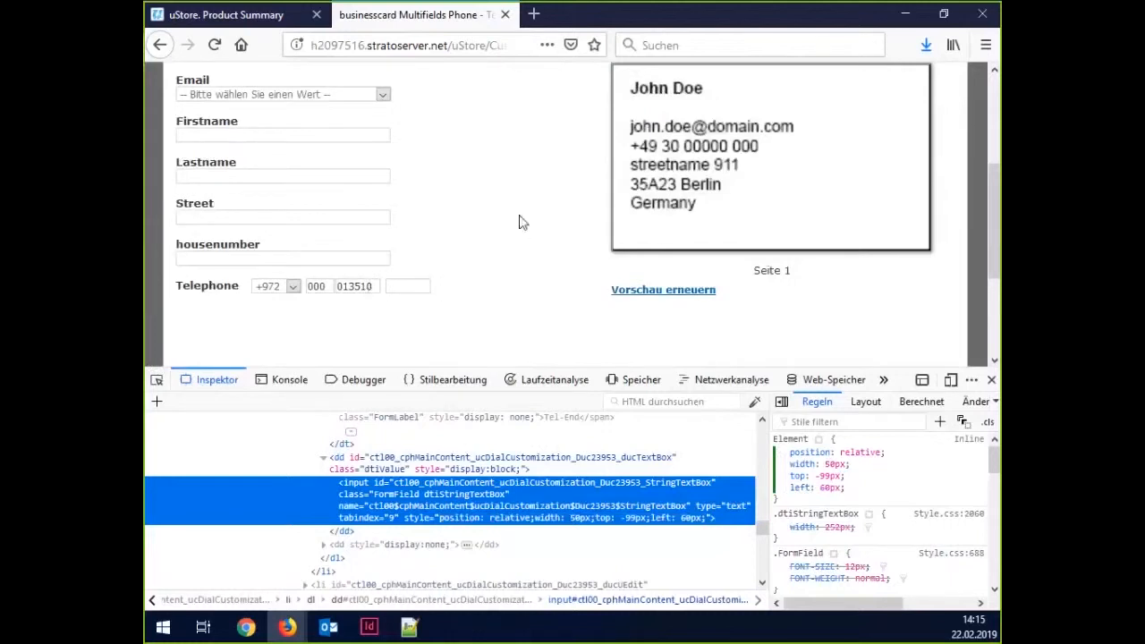
{"action": "scroll", "coordinate": [467, 506], "scroll_direction": "up", "scroll_amount": 2}
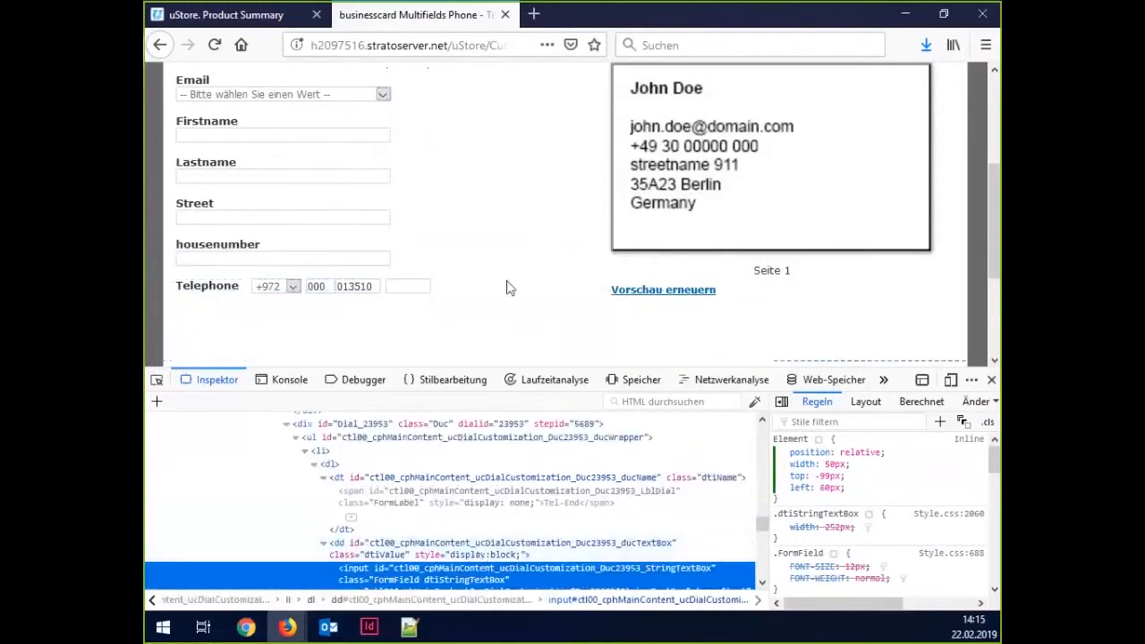
{"action": "scroll", "coordinate": [503, 306], "scroll_direction": "down", "scroll_amount": 2}
{"action": "scroll", "coordinate": [229, 325], "scroll_direction": "up", "scroll_amount": 2}
{"action": "left_click", "coordinate": [328, 286]}
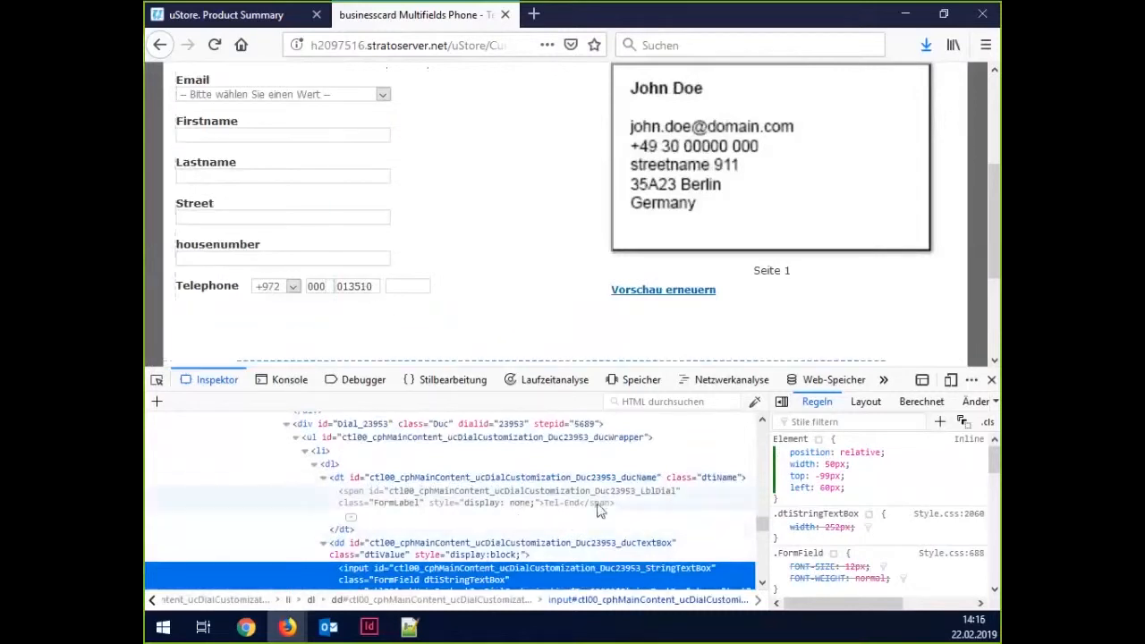
{"action": "scroll", "coordinate": [586, 510], "scroll_direction": "down", "scroll_amount": 2}
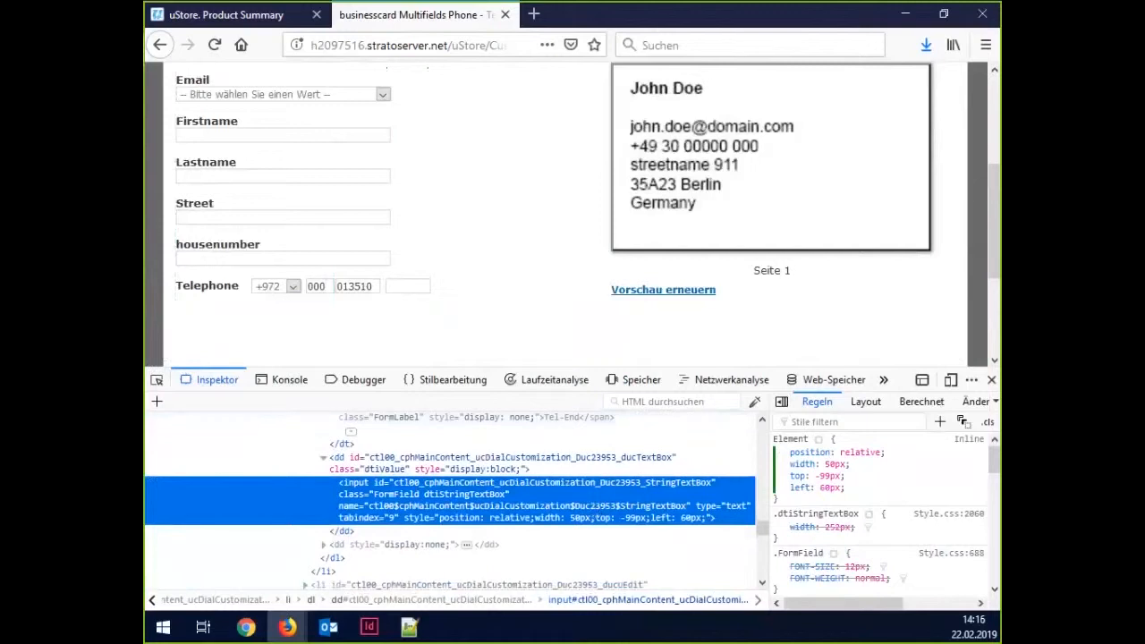
{"action": "key", "text": "alt+Tab"}
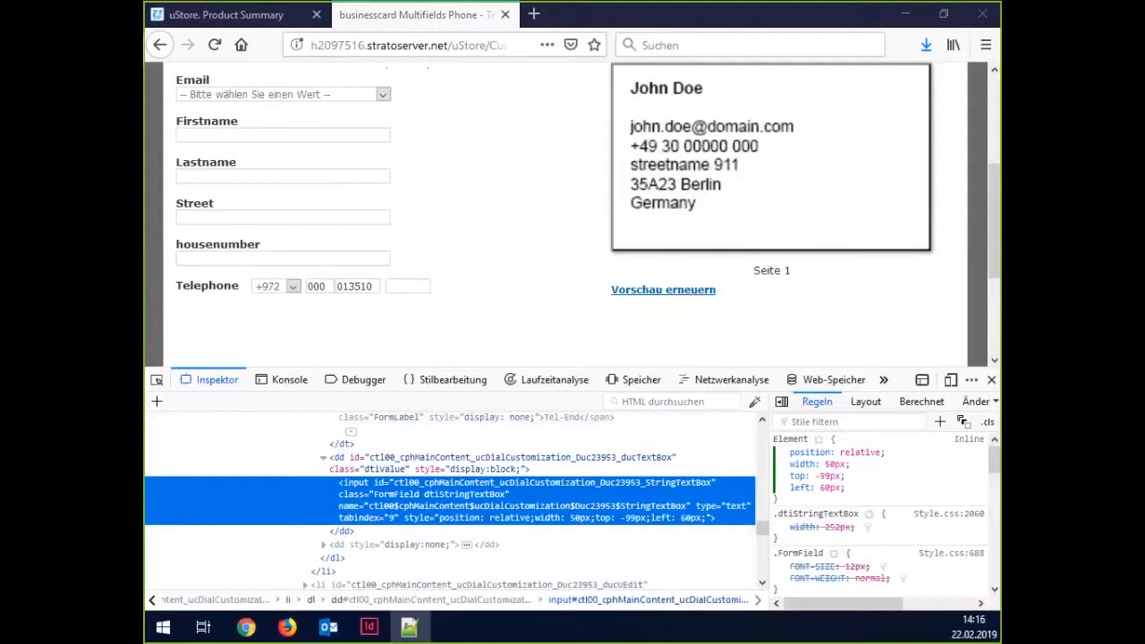
Pick the +972 country-code dropdown in the Inspector and copy its Duc23946_DropDownList id.
{"action": "scroll", "coordinate": [550, 484], "scroll_direction": "down", "scroll_amount": 3}
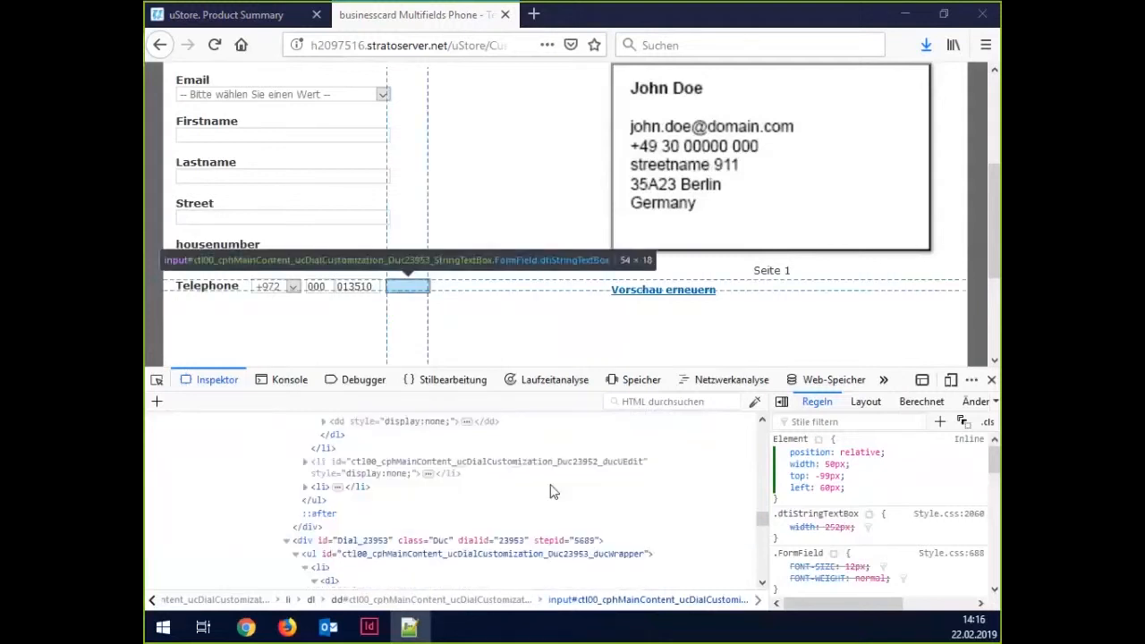
{"action": "scroll", "coordinate": [551, 492], "scroll_direction": "up", "scroll_amount": 2}
{"action": "scroll", "coordinate": [536, 499], "scroll_direction": "up", "scroll_amount": 3}
{"action": "left_click", "coordinate": [157, 379]}
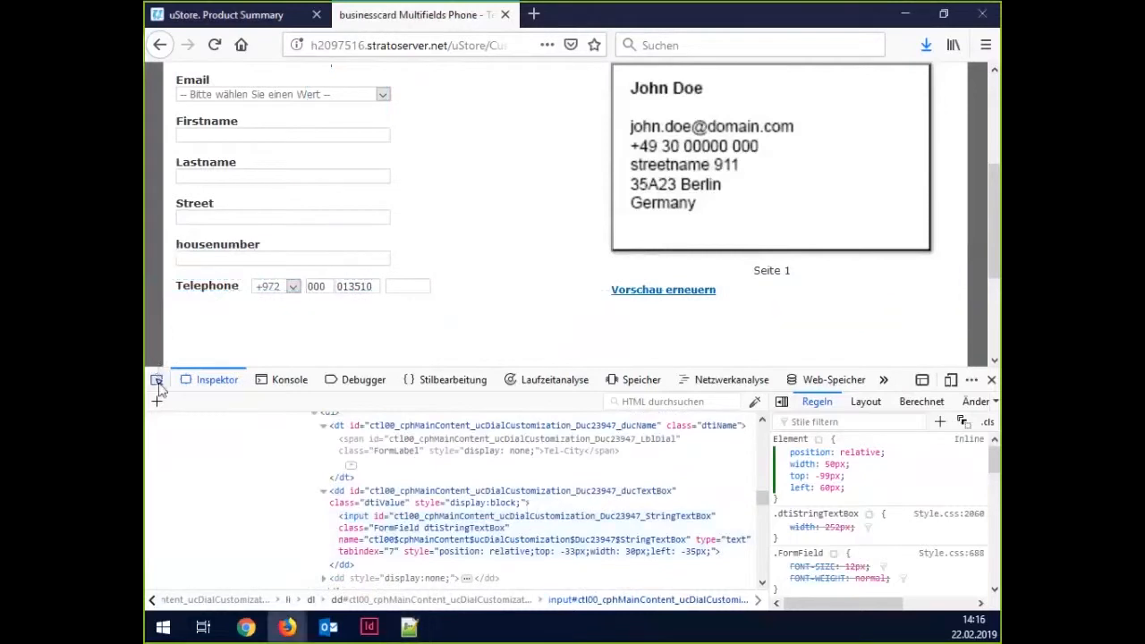
{"action": "left_click", "coordinate": [275, 288]}
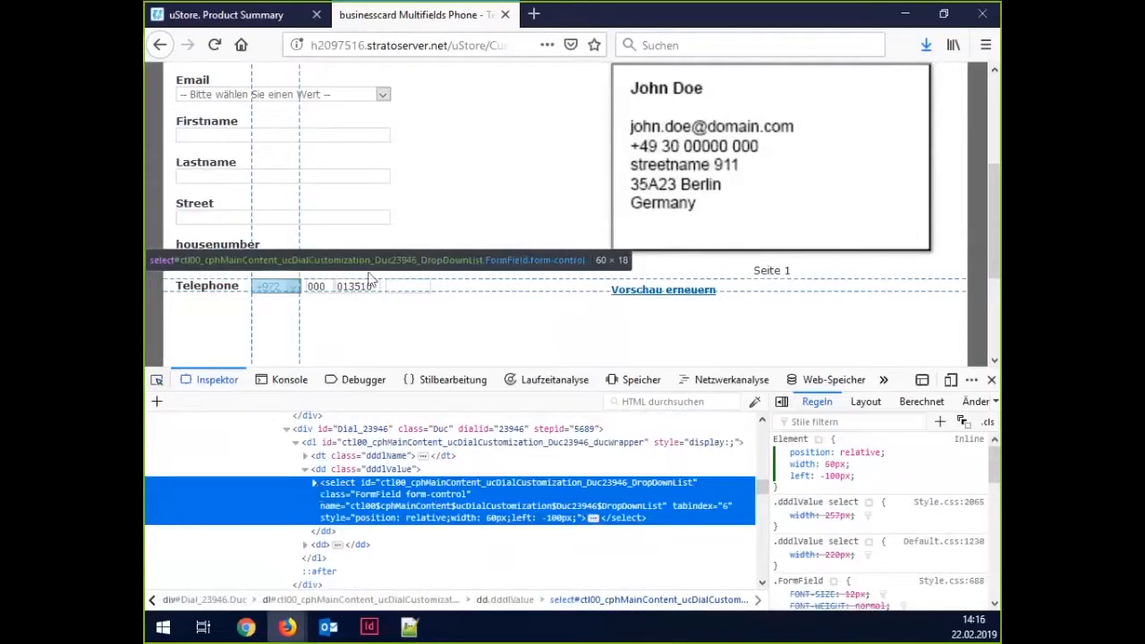
{"action": "double_click", "coordinate": [464, 483]}
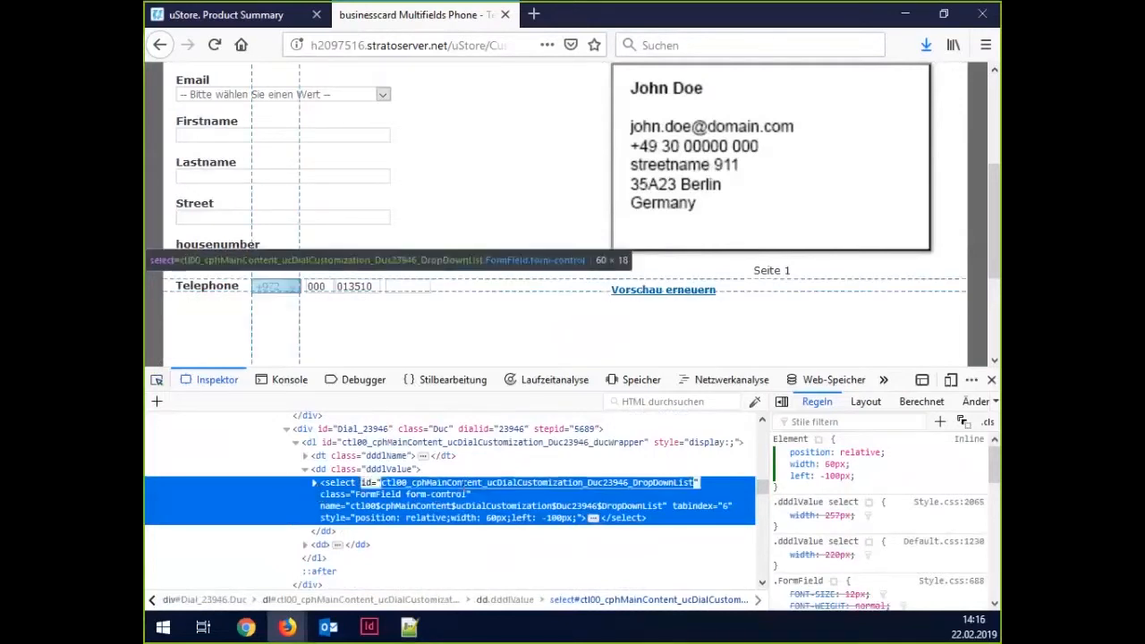
{"action": "left_click", "coordinate": [410, 628]}
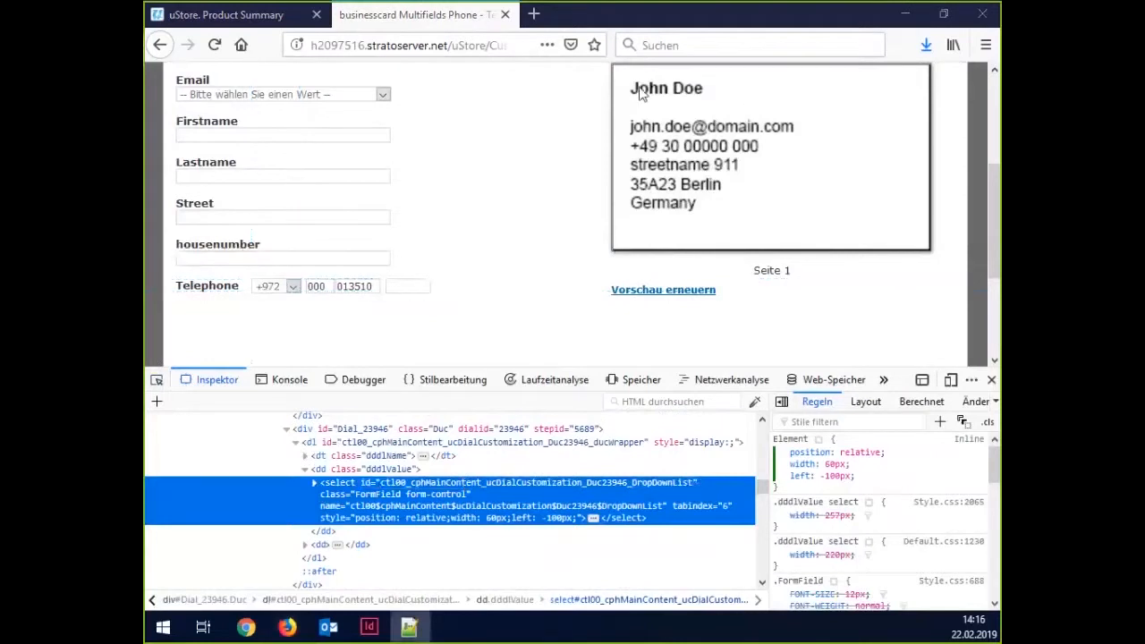
Turn the pasted id into an empty #Duc23946_DropDownList rule with braces.
{"action": "left_click_drag", "start_coordinate": [638, 79], "coordinate": [621, 313]}
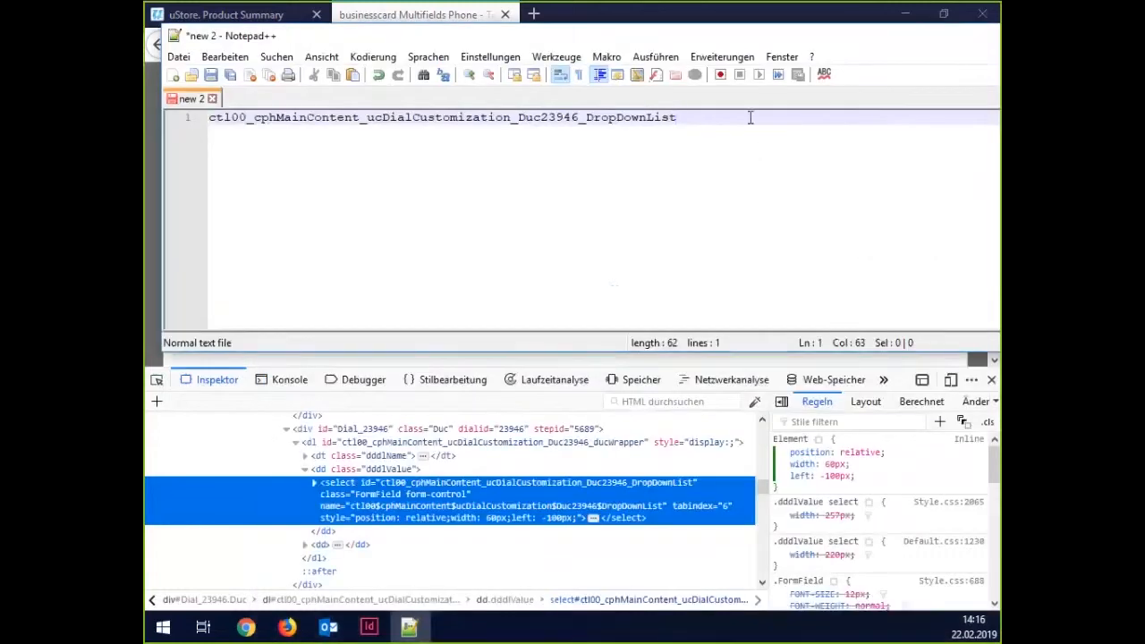
{"action": "key", "text": "Return"}
{"action": "key", "text": "Return"}
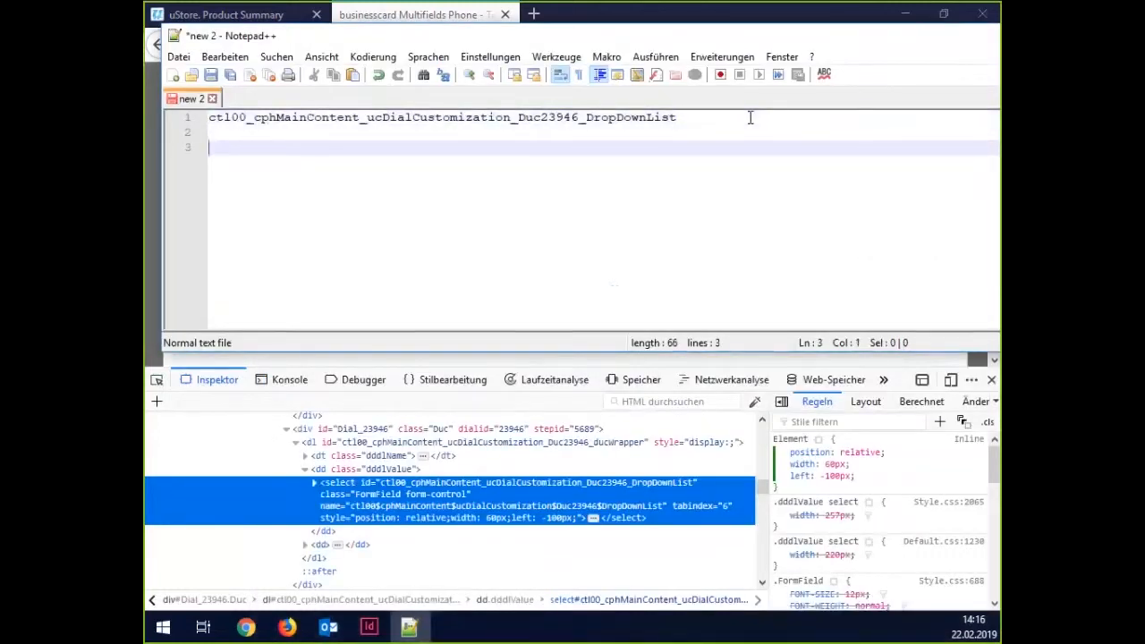
{"action": "key", "text": "ctrl+Home"}
{"action": "type", "text": "#"}
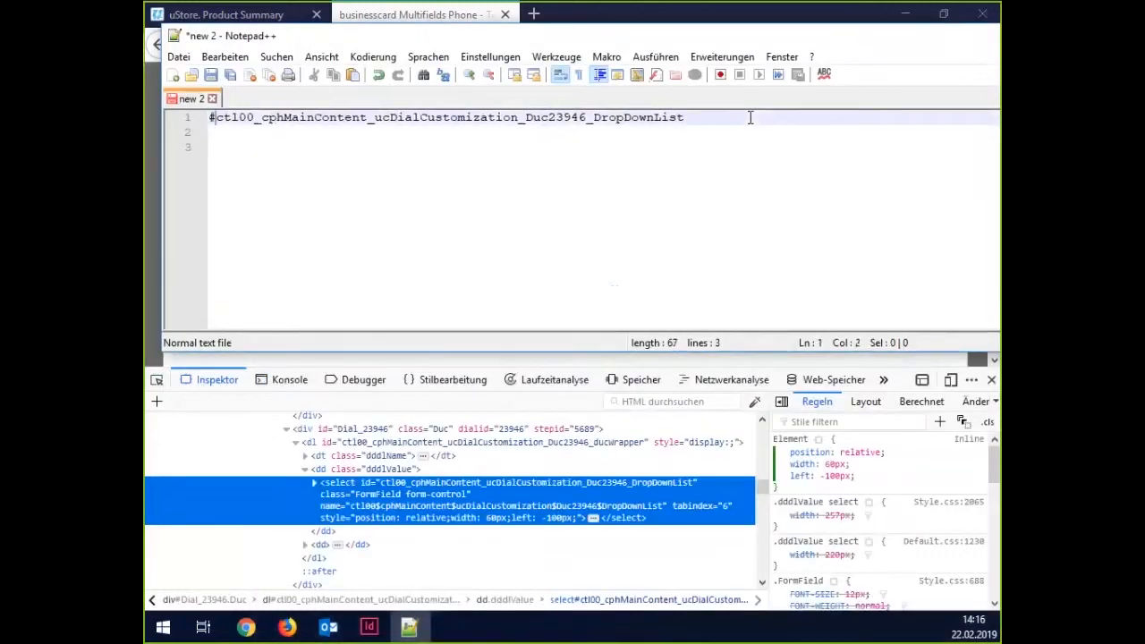
{"action": "key", "text": "Down"}
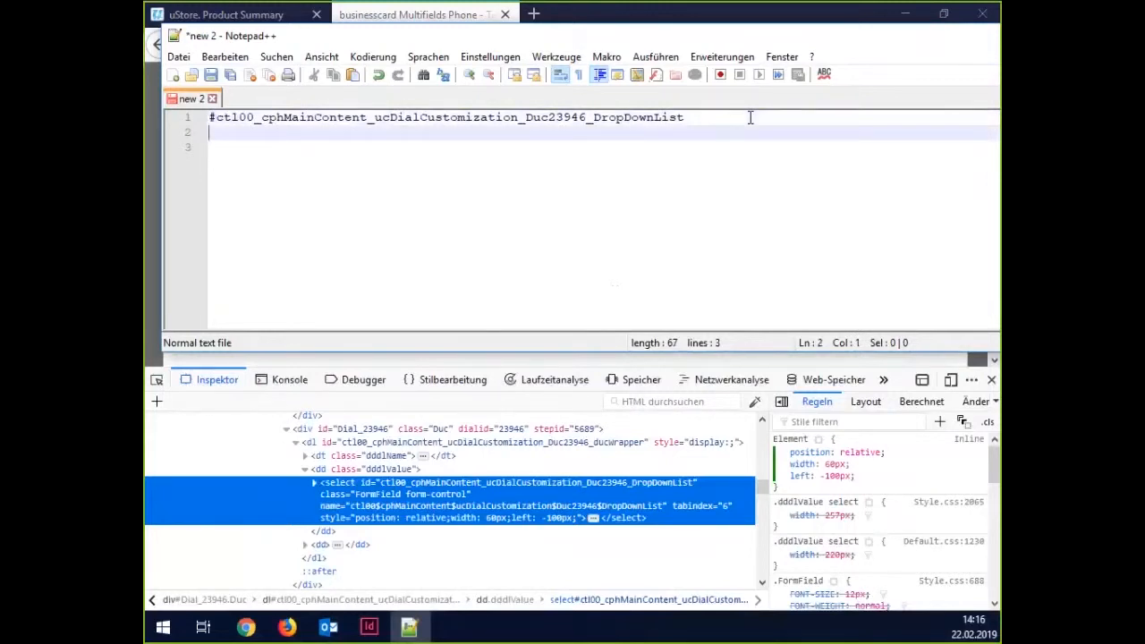
{"action": "type", "text": "{"}
{"action": "key", "text": "Return"}
{"action": "key", "text": "Return"}
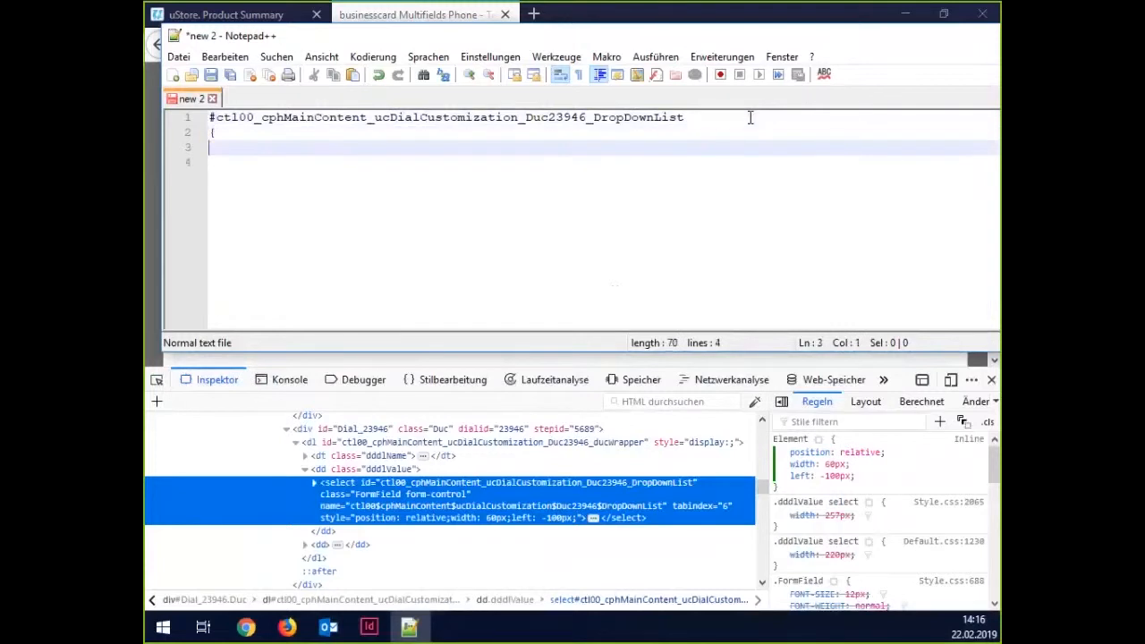
{"action": "type", "text": "}"}
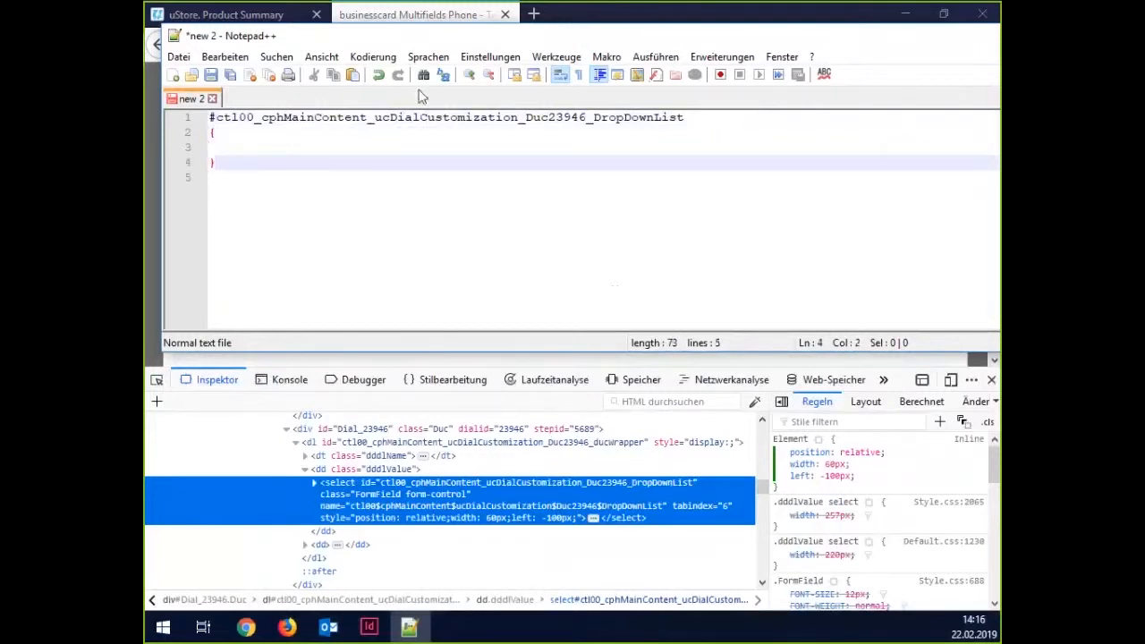
{"action": "key", "text": "Up"}
{"action": "key", "text": "Tab"}
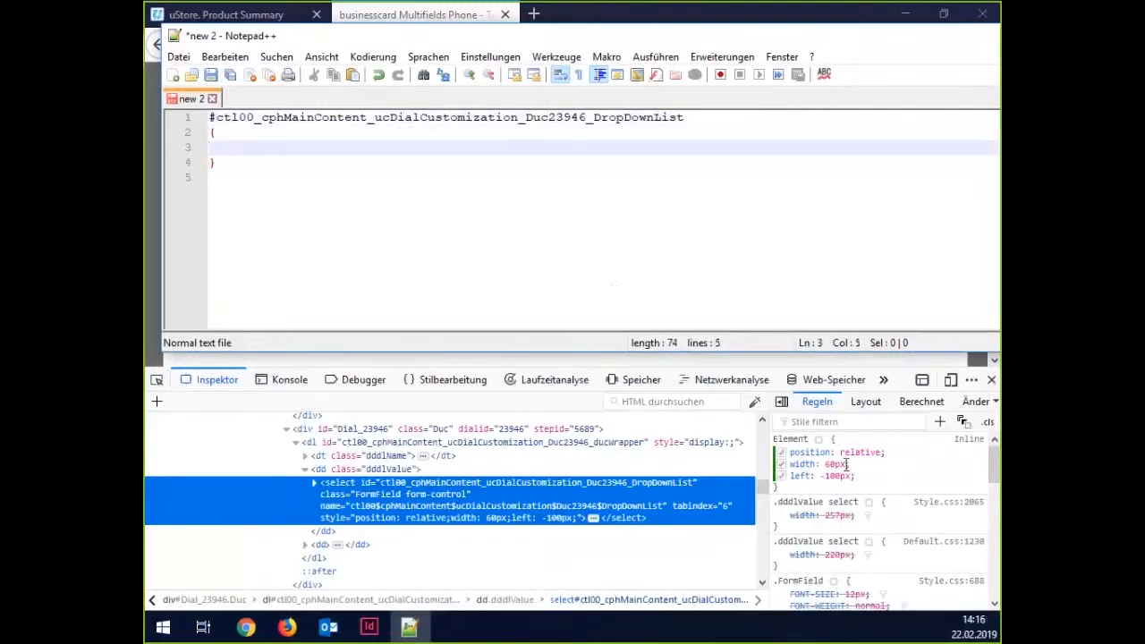
Paste position relative, width 60px and left -100px into the rule, tidily indented.
{"action": "left_click_drag", "start_coordinate": [865, 480], "coordinate": [791, 451]}
{"action": "key", "text": "ctrl+c"}
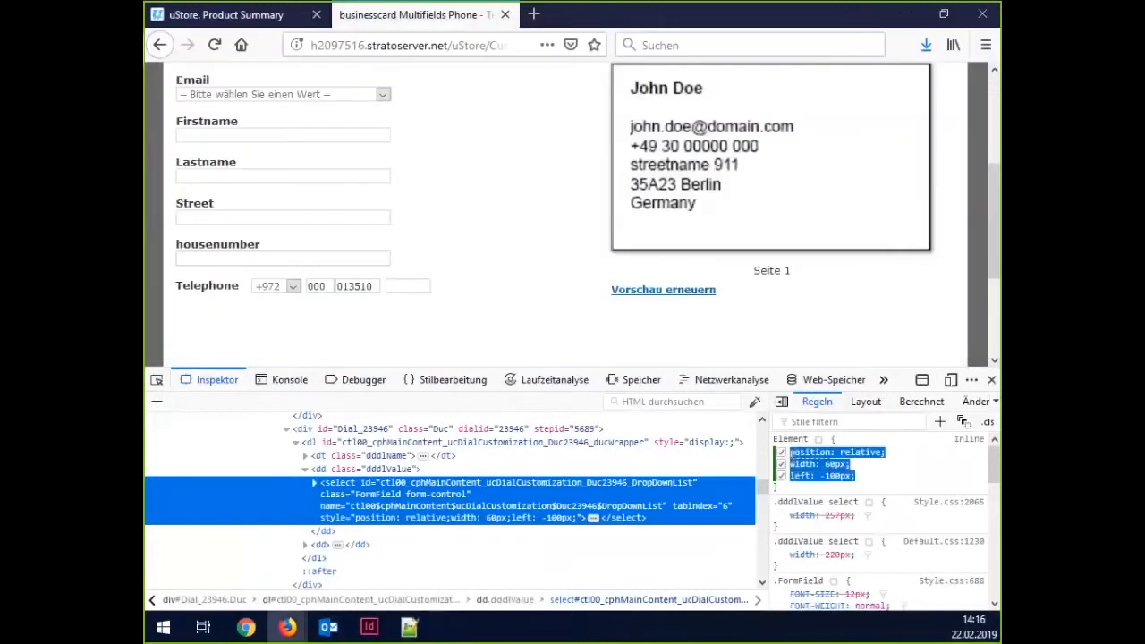
{"action": "left_click", "coordinate": [400, 633]}
{"action": "key", "text": "ctrl+v"}
{"action": "left_click", "coordinate": [308, 162]}
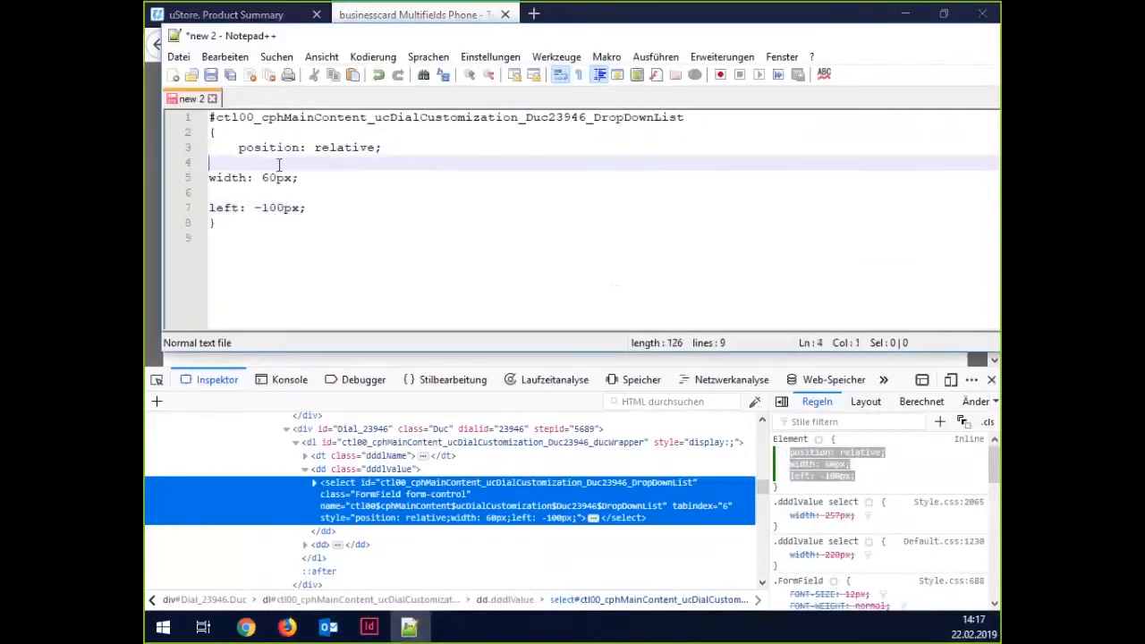
{"action": "key", "text": "Delete"}
{"action": "key", "text": "Tab"}
{"action": "key", "text": "Down"}
{"action": "key", "text": "Delete"}
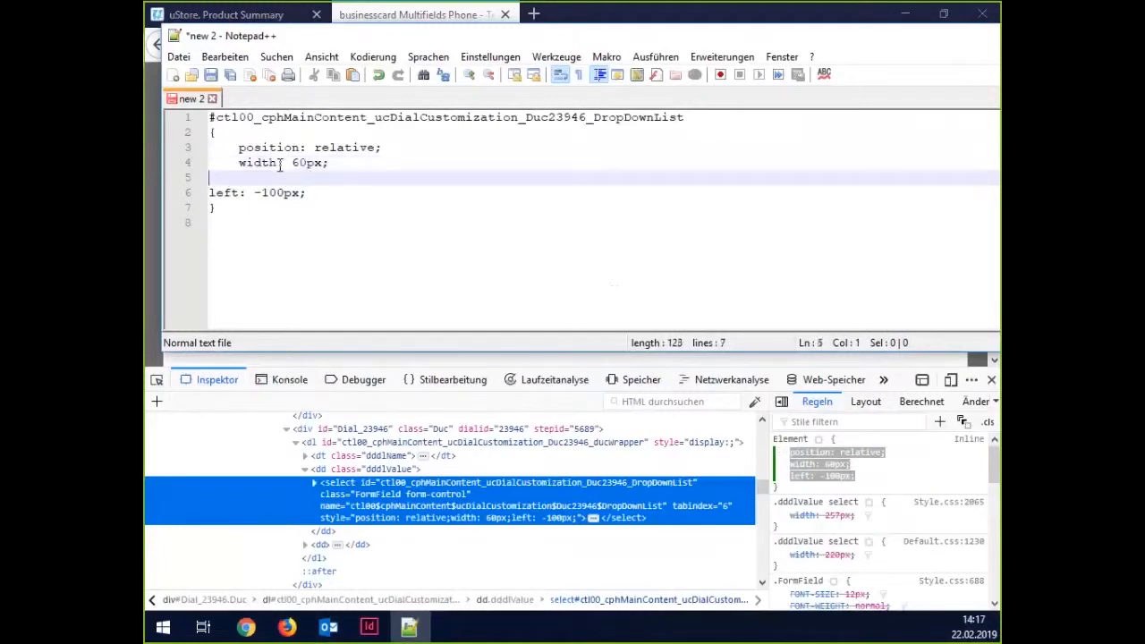
{"action": "key", "text": "Tab"}
{"action": "key", "text": "End"}
{"action": "key", "text": "Down"}
{"action": "key", "text": "Down"}
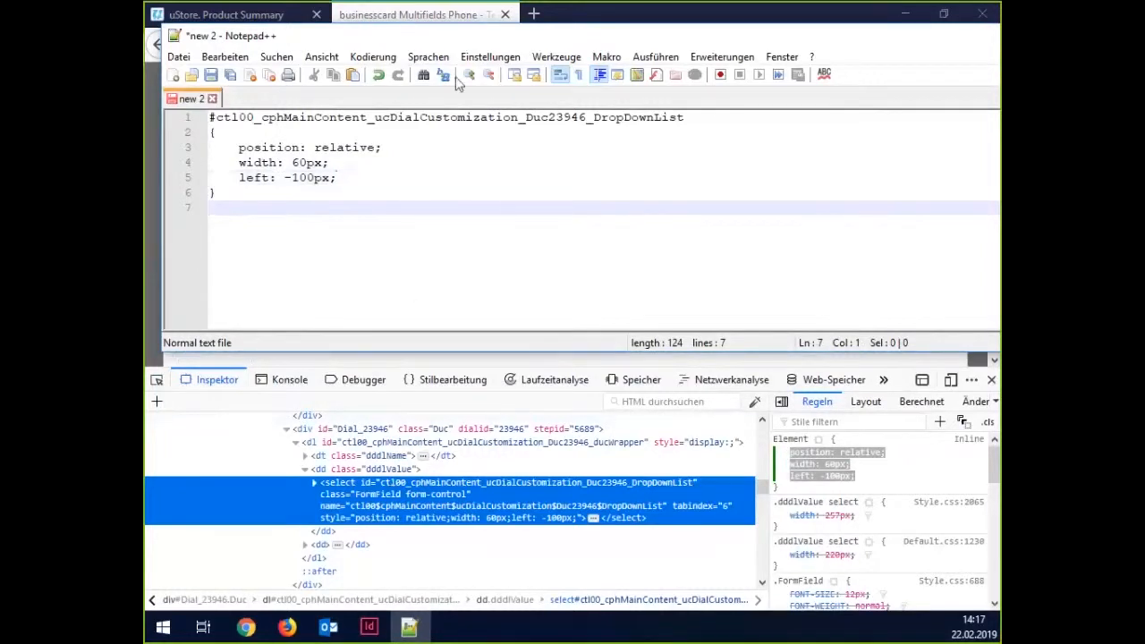
Inspect the 000 telephone text box with the element picker.
{"action": "left_click", "coordinate": [456, 22]}
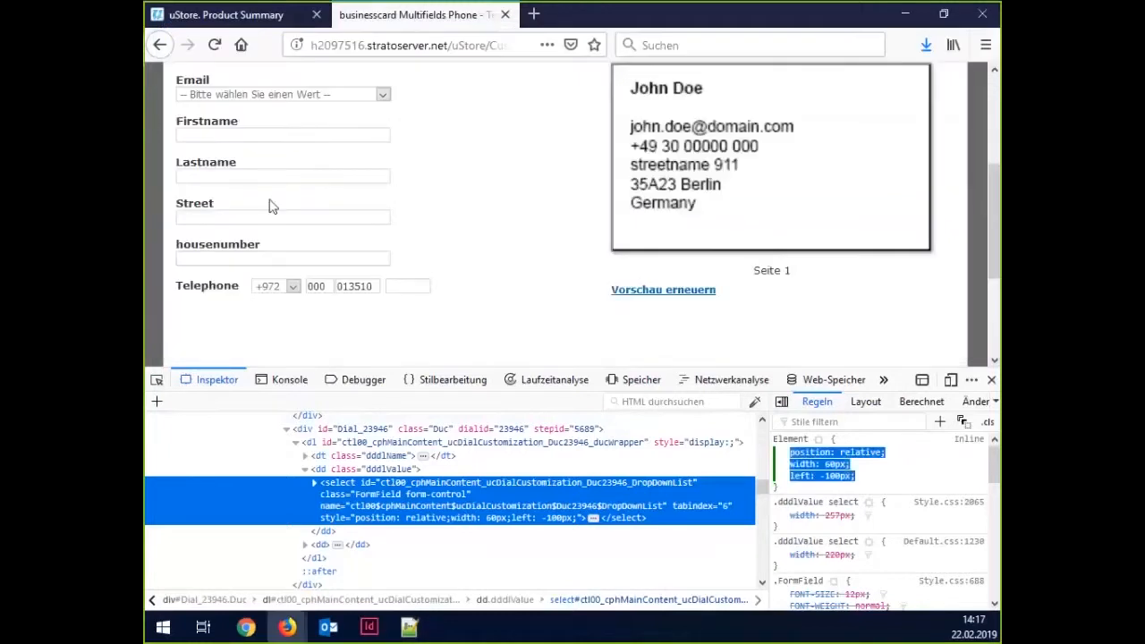
{"action": "left_click", "coordinate": [159, 380]}
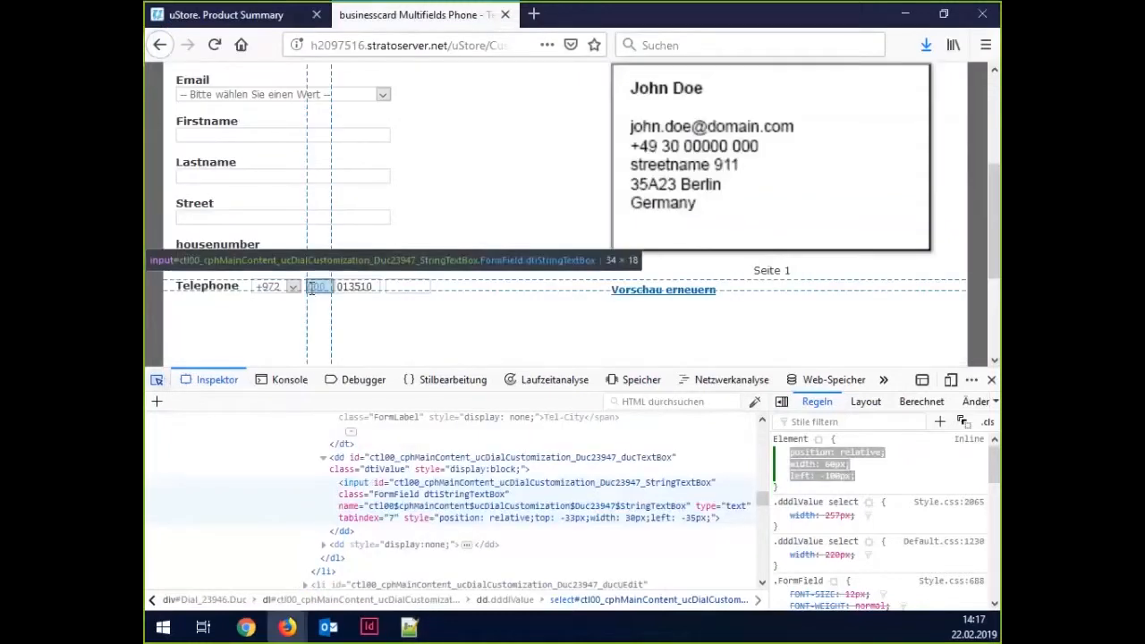
{"action": "left_click", "coordinate": [311, 287]}
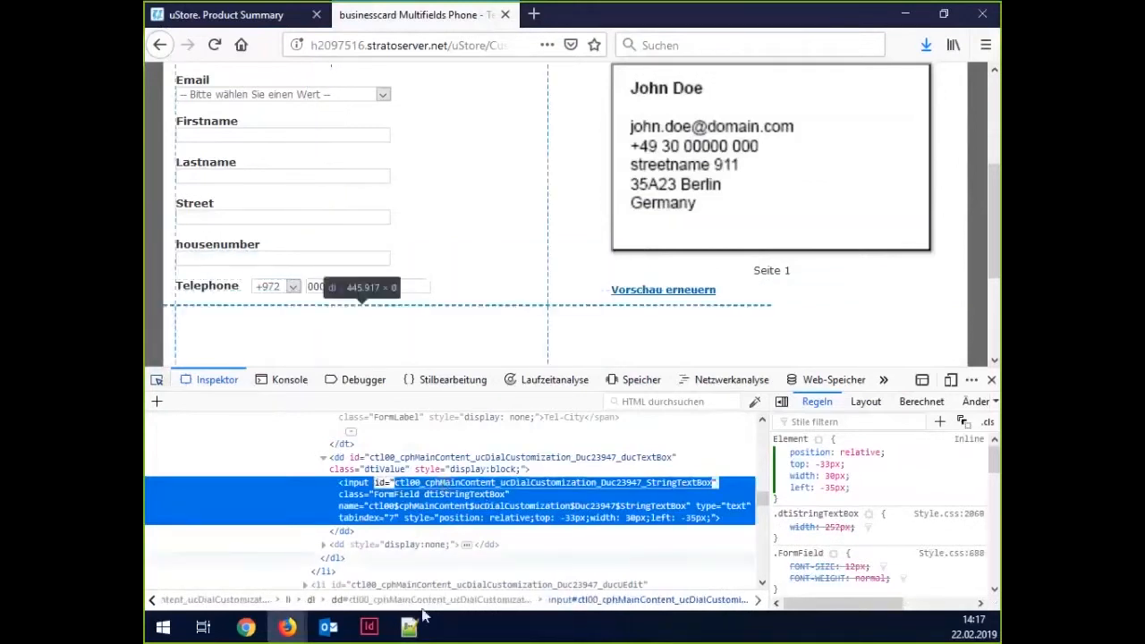
Add an empty #Duc23947_StringTextBox rule in Notepad++, then select the box's four inline declarations.
{"action": "left_click", "coordinate": [411, 634]}
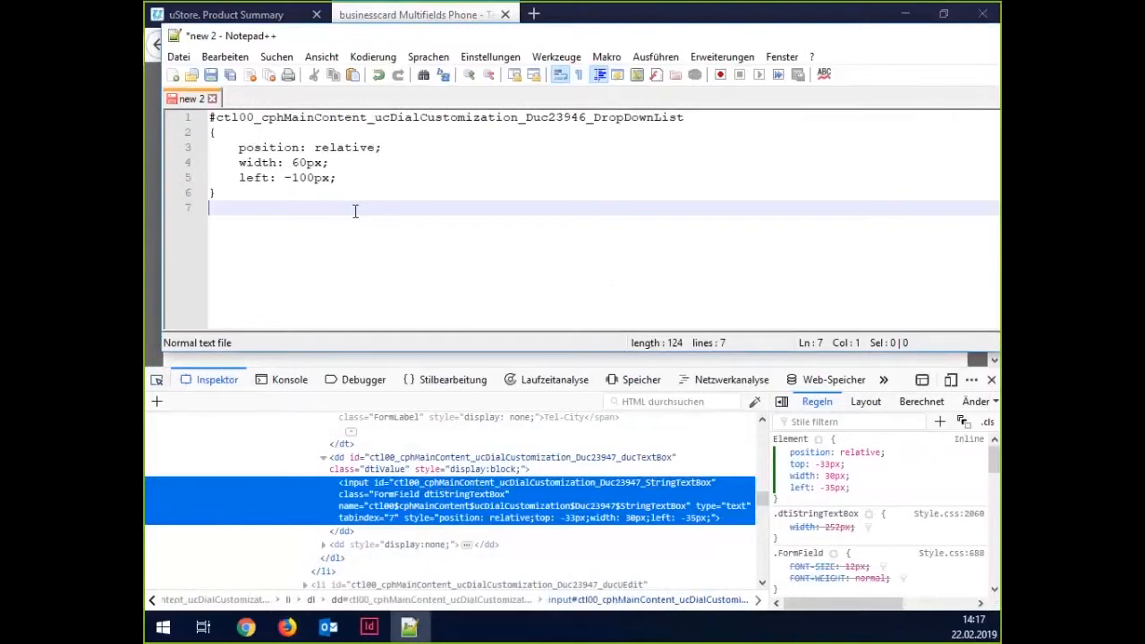
{"action": "type", "text": "#"}
{"action": "type", "text": "ctl00_cphMainContent_ucDialCustomization_Duc23947_StringTextBox"}
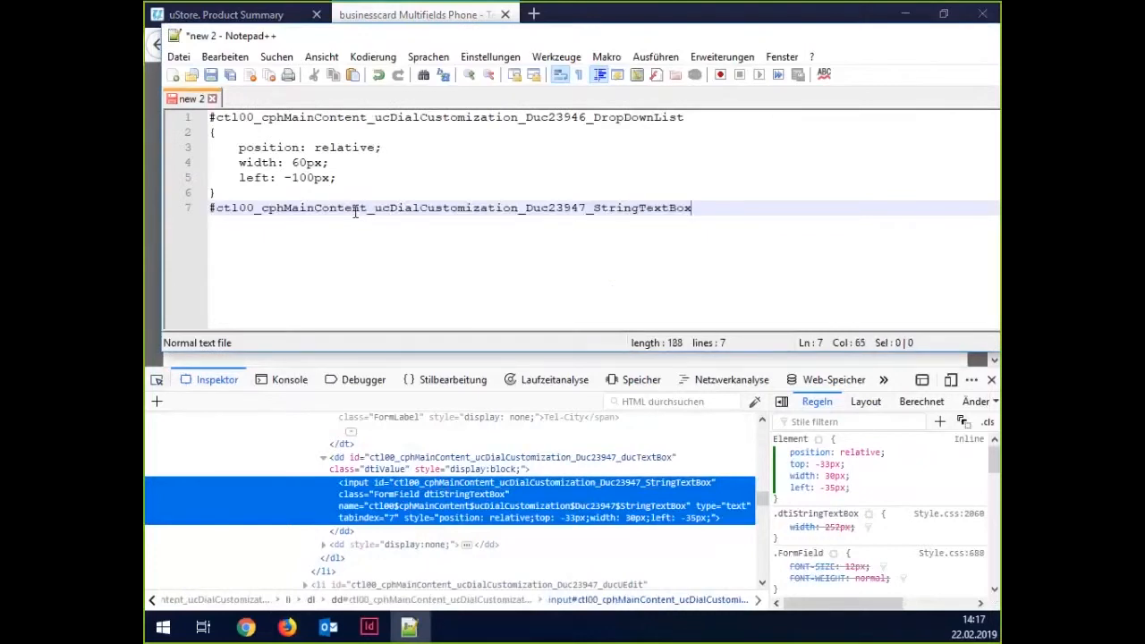
{"action": "key", "text": "Return"}
{"action": "type", "text": "{"}
{"action": "key", "text": "Return"}
{"action": "key", "text": "Return"}
{"action": "key", "text": "Return"}
{"action": "type", "text": "}"}
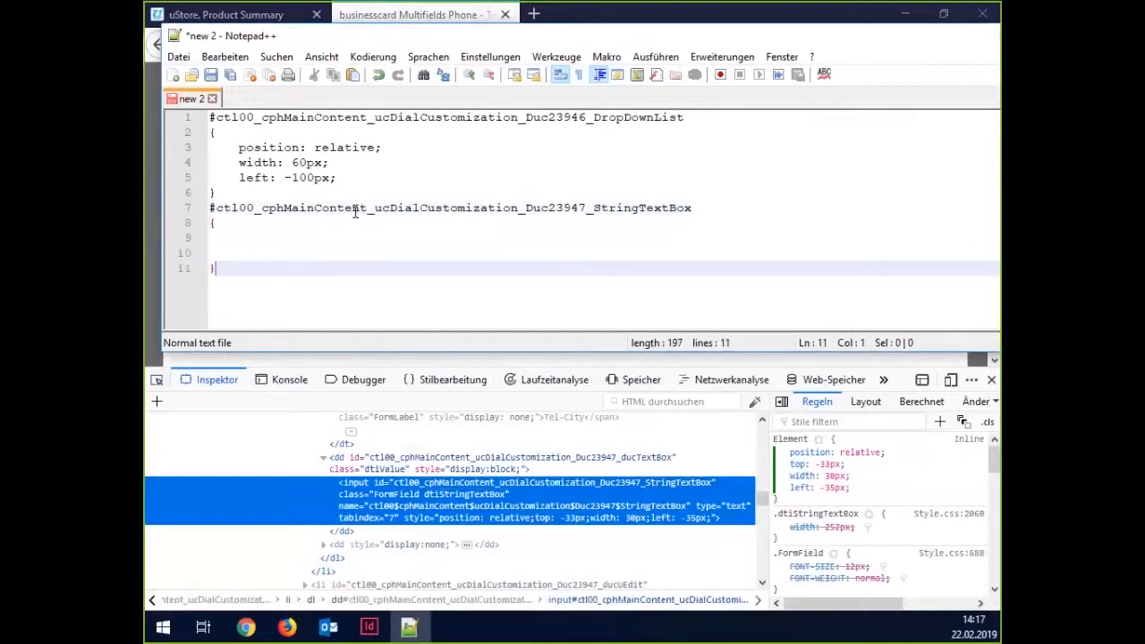
{"action": "key", "text": "shift+Up"}
{"action": "key", "text": "shift+Up"}
{"action": "key", "text": "shift+Up"}
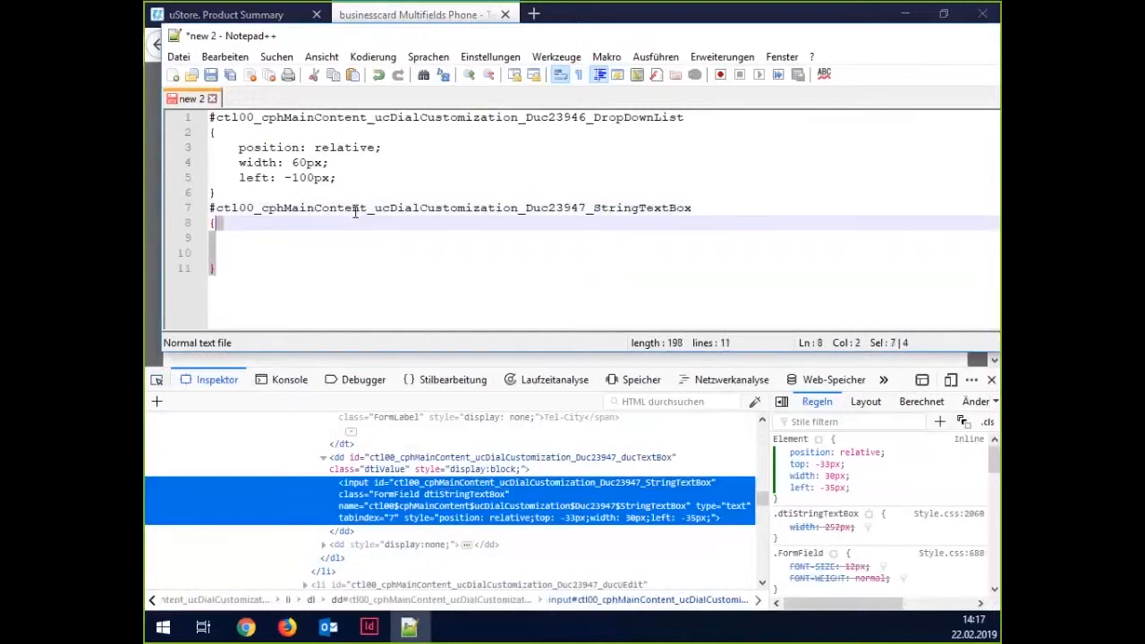
{"action": "left_click", "coordinate": [278, 236]}
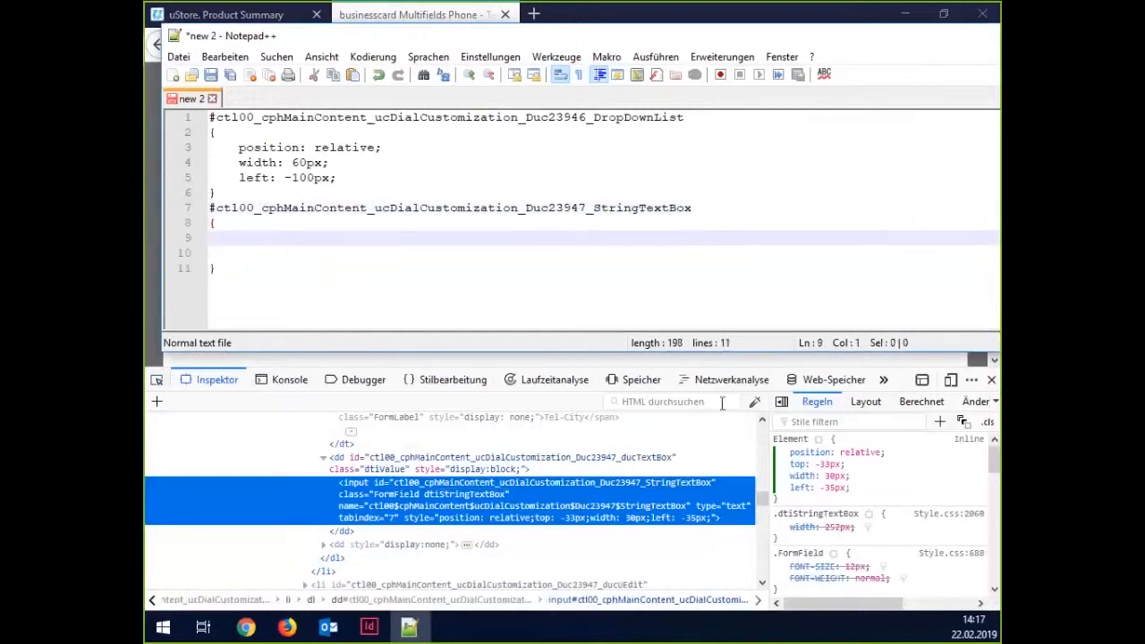
{"action": "left_click_drag", "start_coordinate": [856, 494], "coordinate": [789, 452]}
{"action": "key", "text": "ctrl+c"}
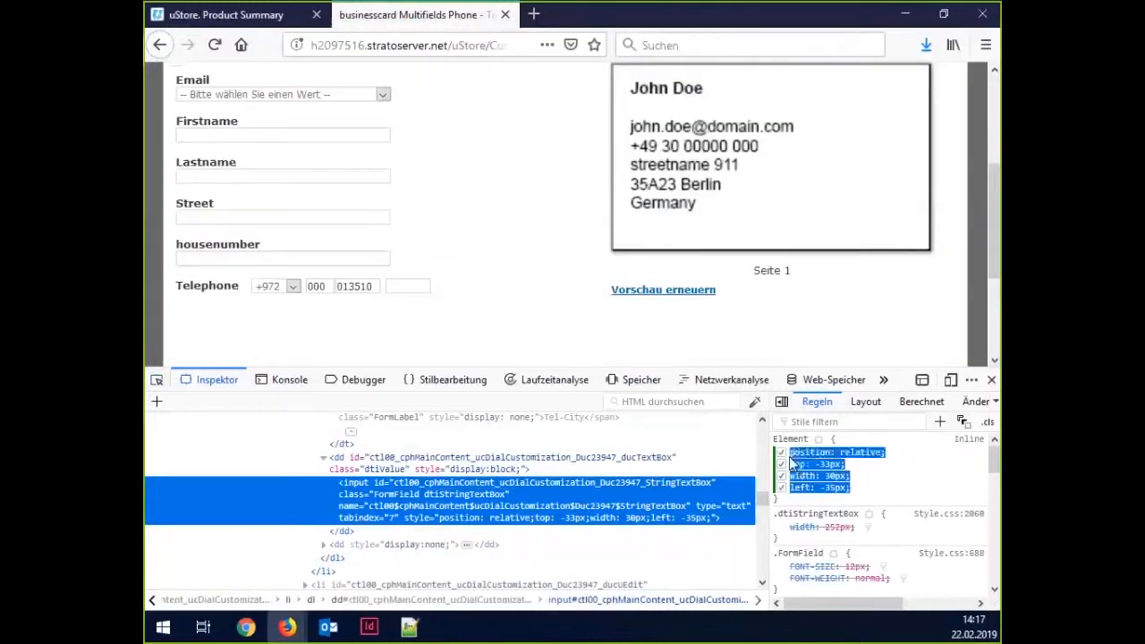
Paste position relative, top -33px, width 30px and left -35px into the StringTextBox rule.
{"action": "left_click", "coordinate": [413, 628]}
{"action": "key", "text": "ctrl+v"}
{"action": "key", "text": "Home"}
{"action": "key", "text": "Tab"}
{"action": "key", "text": "Up"}
{"action": "key", "text": "Delete"}
Remove the blank lines, indent the top and position declarations, and delete the empty line before the brace.
{"action": "key", "text": "Delete"}
{"action": "key", "text": "Up"}
{"action": "key", "text": "Tab"}
{"action": "key", "text": "Up"}
{"action": "key", "text": "Delete"}
{"action": "key", "text": "Up"}
{"action": "key", "text": "Tab"}
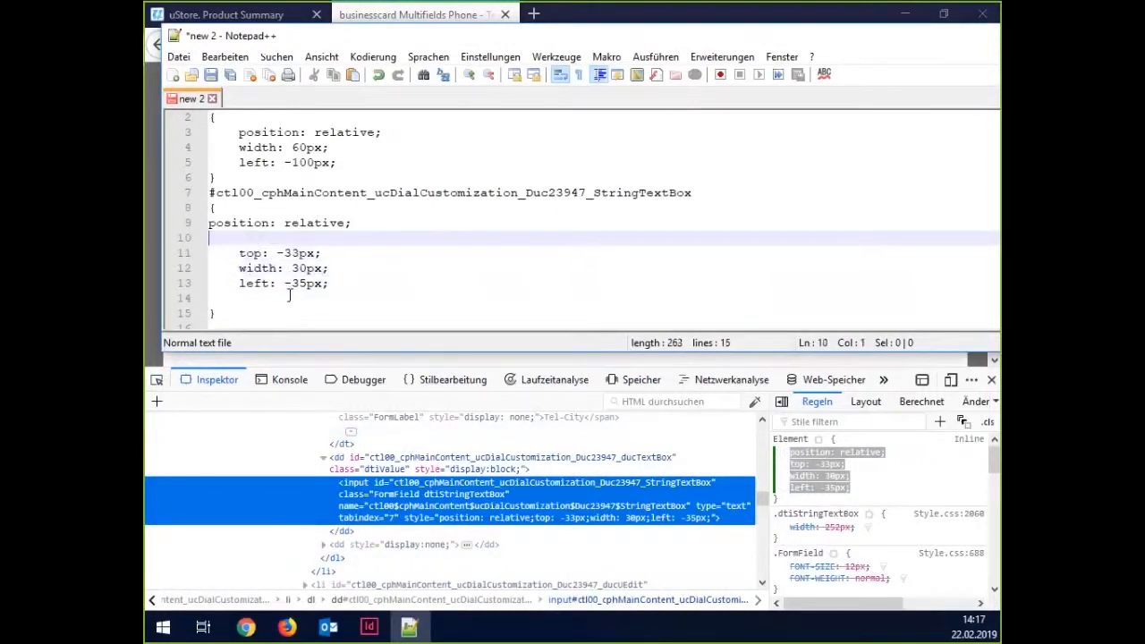
{"action": "key", "text": "Up"}
{"action": "key", "text": "Delete"}
{"action": "key", "text": "Up"}
{"action": "key", "text": "Tab"}
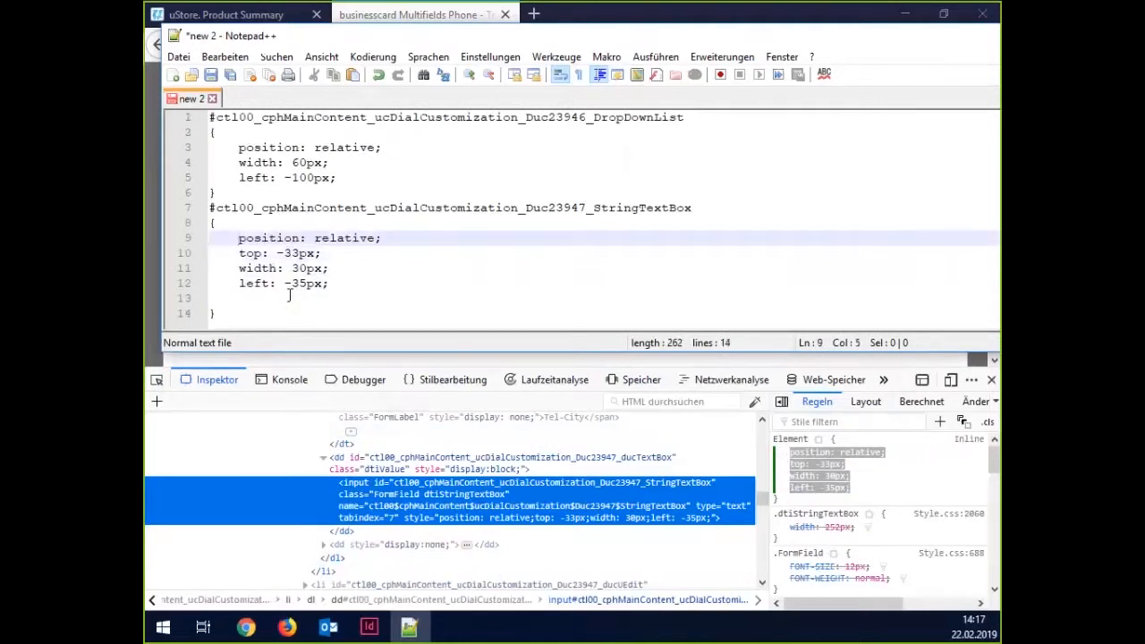
{"action": "left_click", "coordinate": [289, 295]}
{"action": "key", "text": "Delete"}
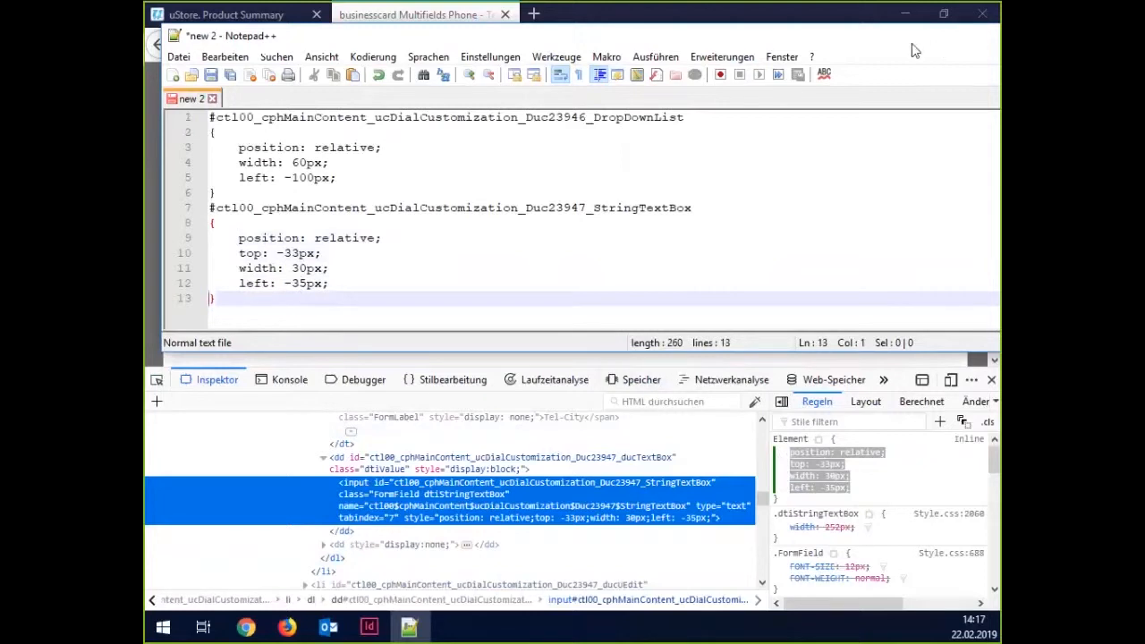
Start a new '#' rule in Notepad++ and undo the wrongly pasted declarations.
{"action": "left_click", "coordinate": [464, 18]}
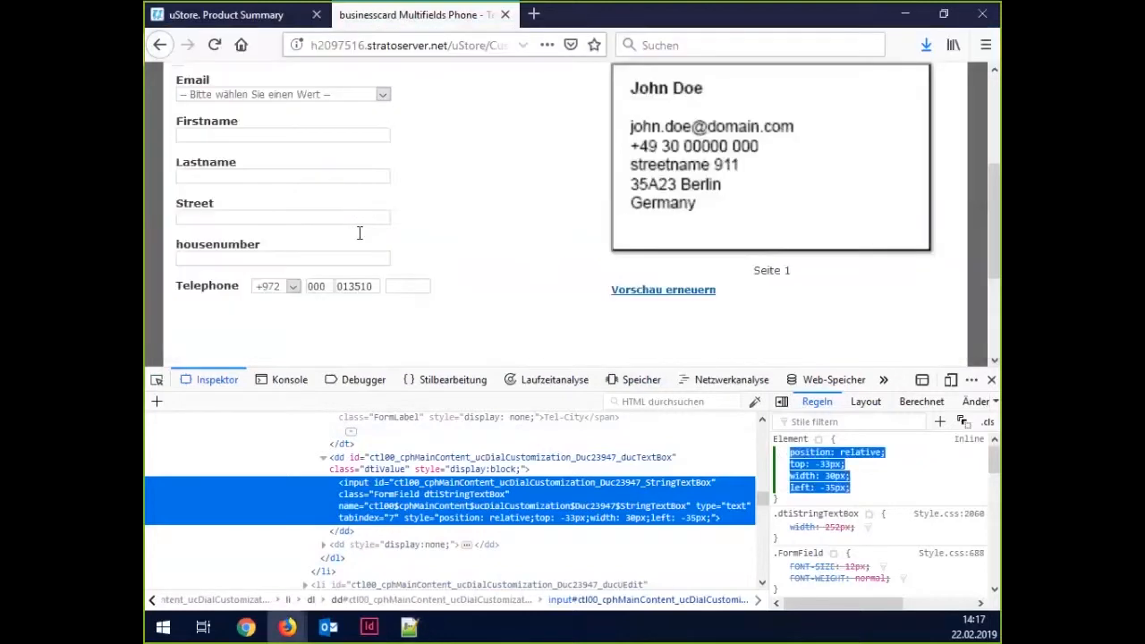
{"action": "left_click", "coordinate": [156, 381]}
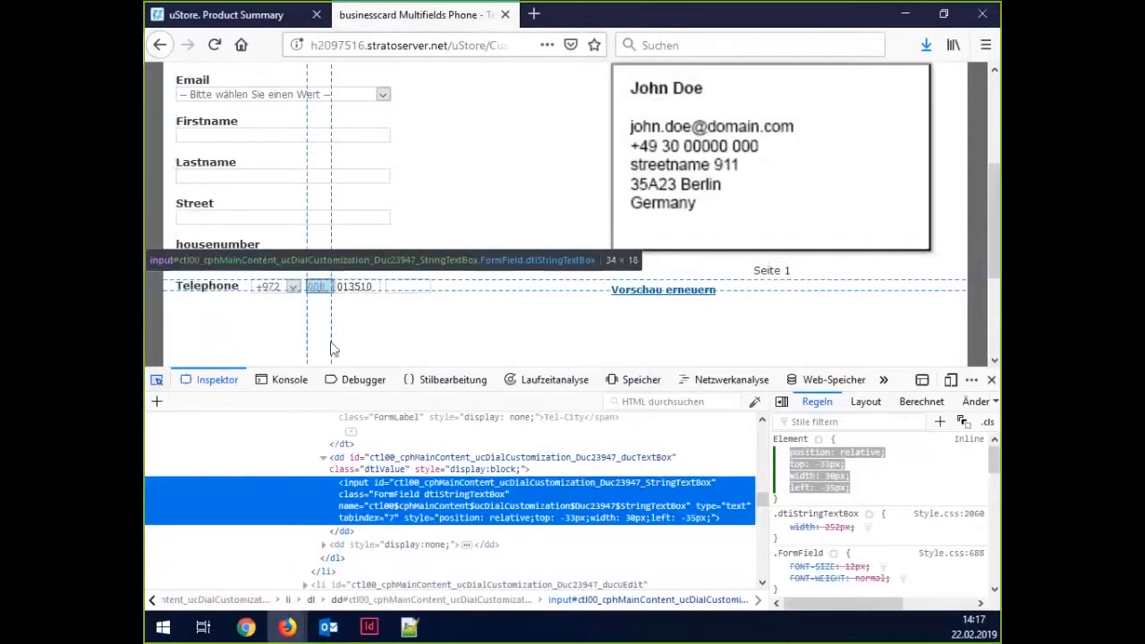
{"action": "double_click", "coordinate": [535, 484]}
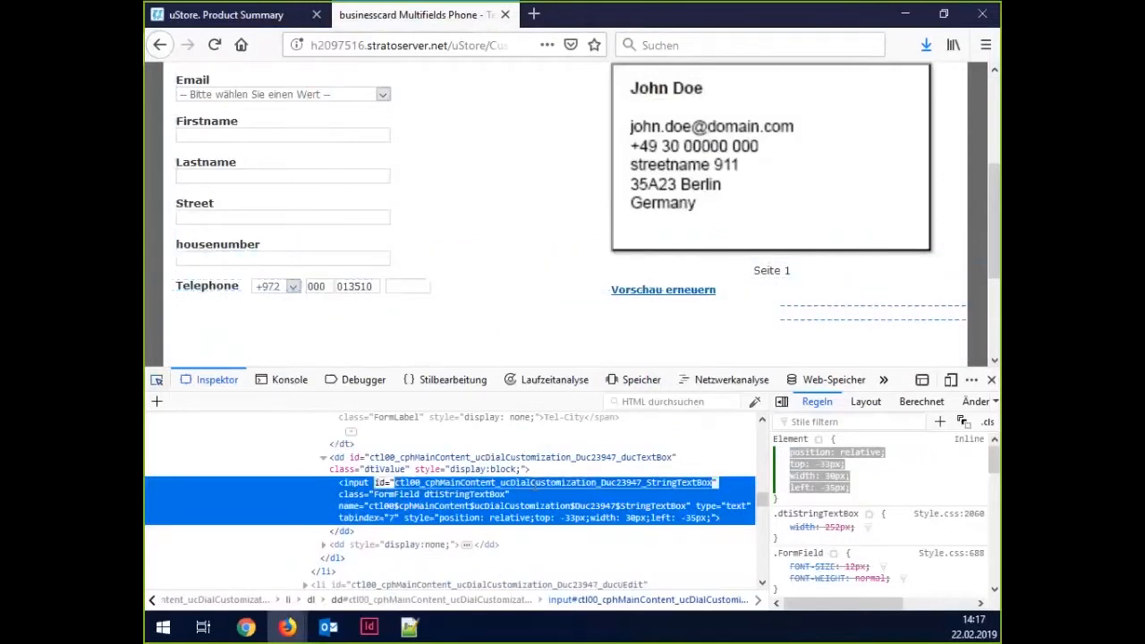
{"action": "left_click", "coordinate": [409, 628]}
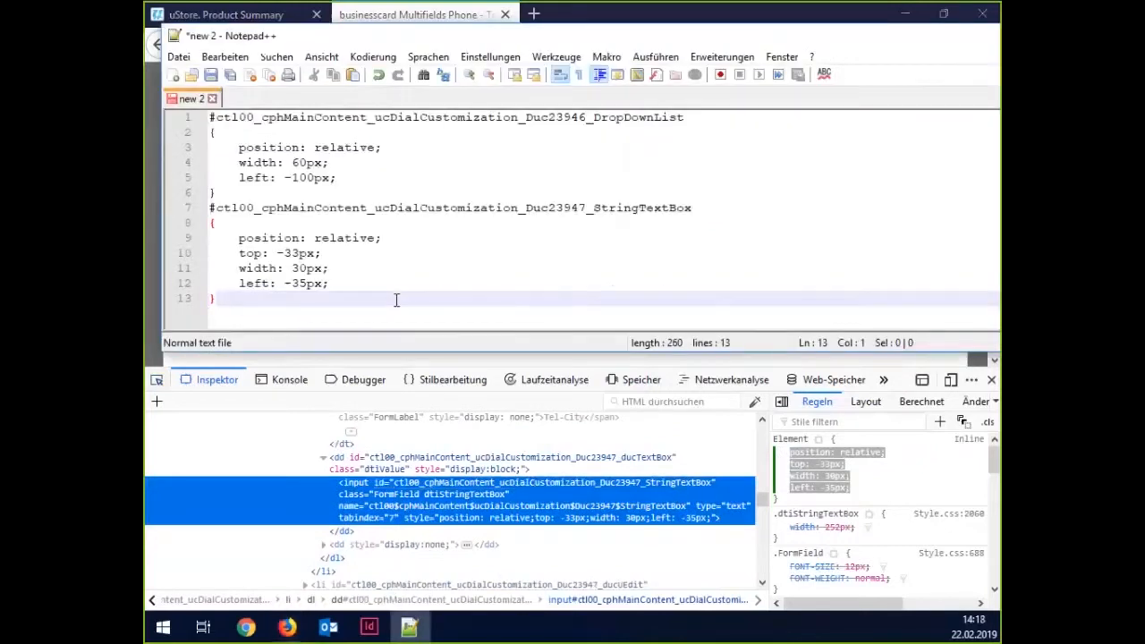
{"action": "key", "text": "Return"}
{"action": "type", "text": "#"}
{"action": "key", "text": "ctrl+v"}
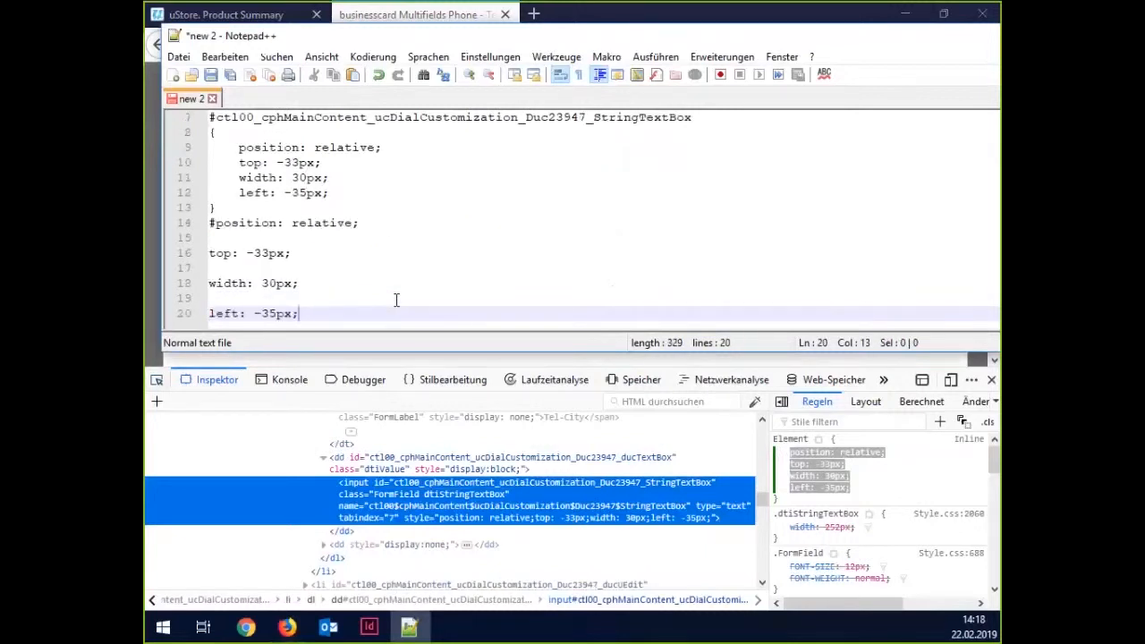
{"action": "key", "text": "ctrl+z"}
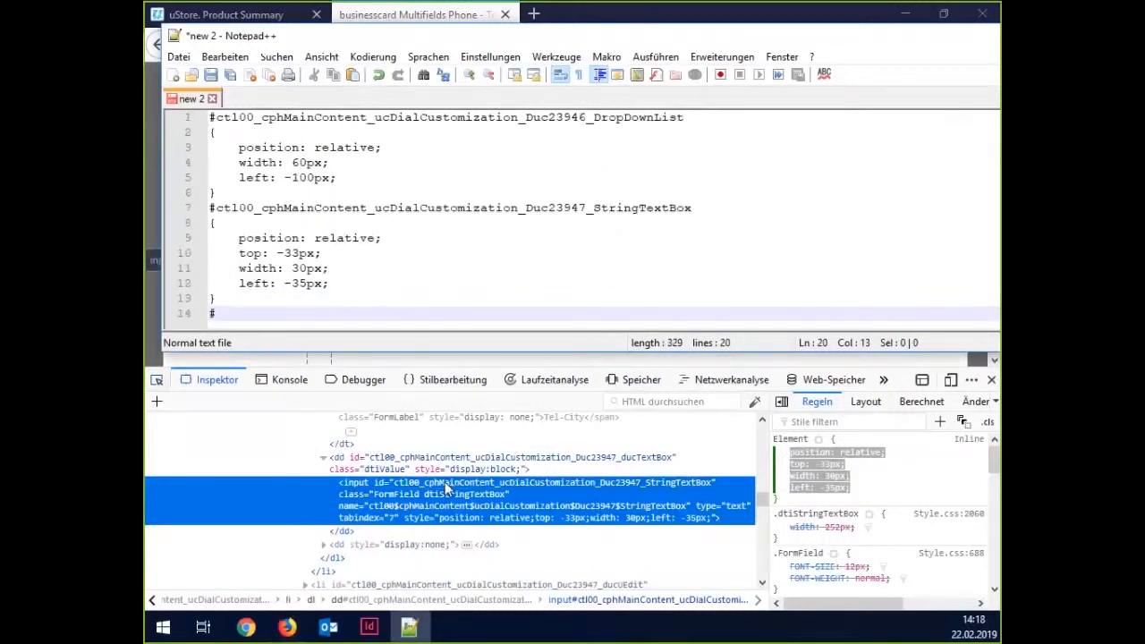
Retry copying the text box's id with Kopieren and pasting it after the '#'.
{"action": "left_click", "coordinate": [446, 488]}
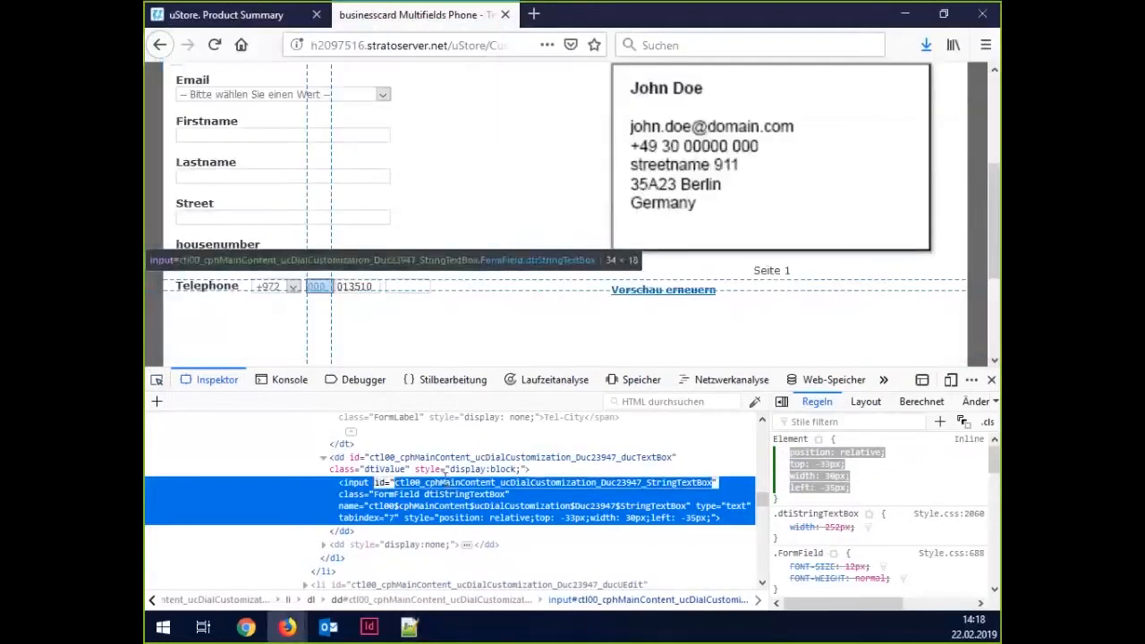
{"action": "left_click", "coordinate": [409, 628]}
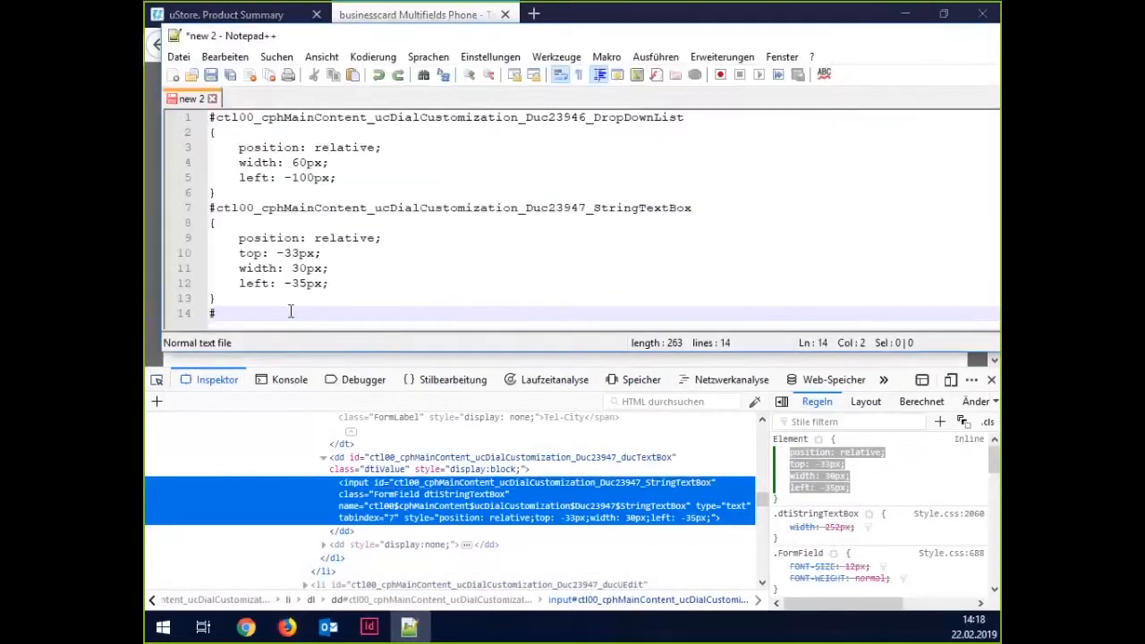
{"action": "key", "text": "ctrl+v"}
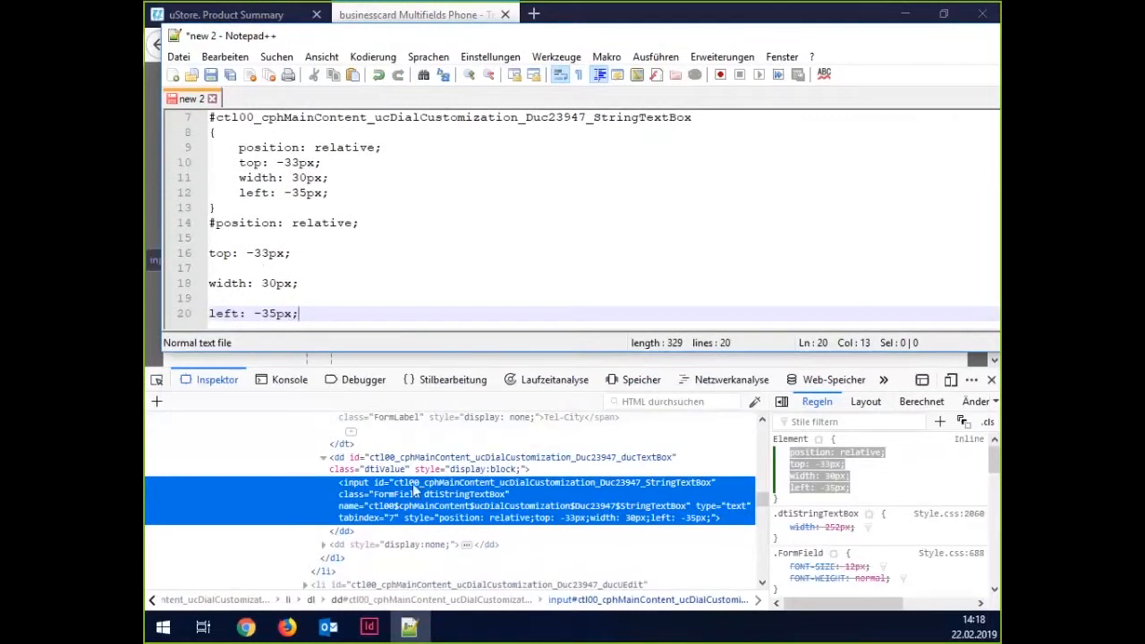
{"action": "left_click", "coordinate": [287, 627]}
{"action": "right_click", "coordinate": [446, 488]}
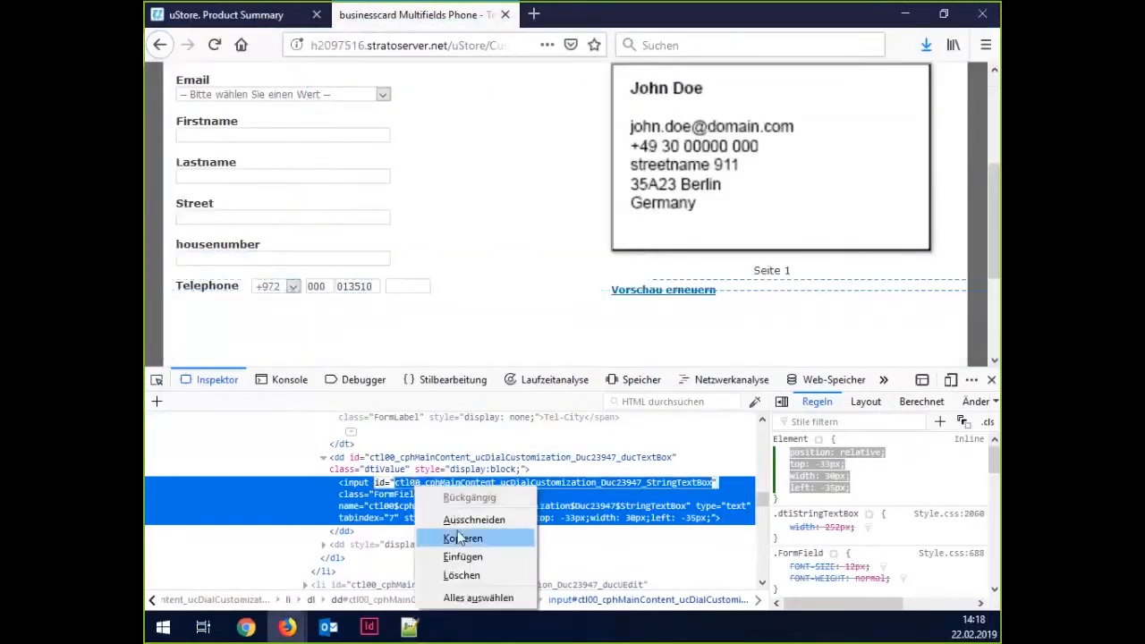
{"action": "left_click", "coordinate": [473, 537]}
{"action": "left_click", "coordinate": [410, 629]}
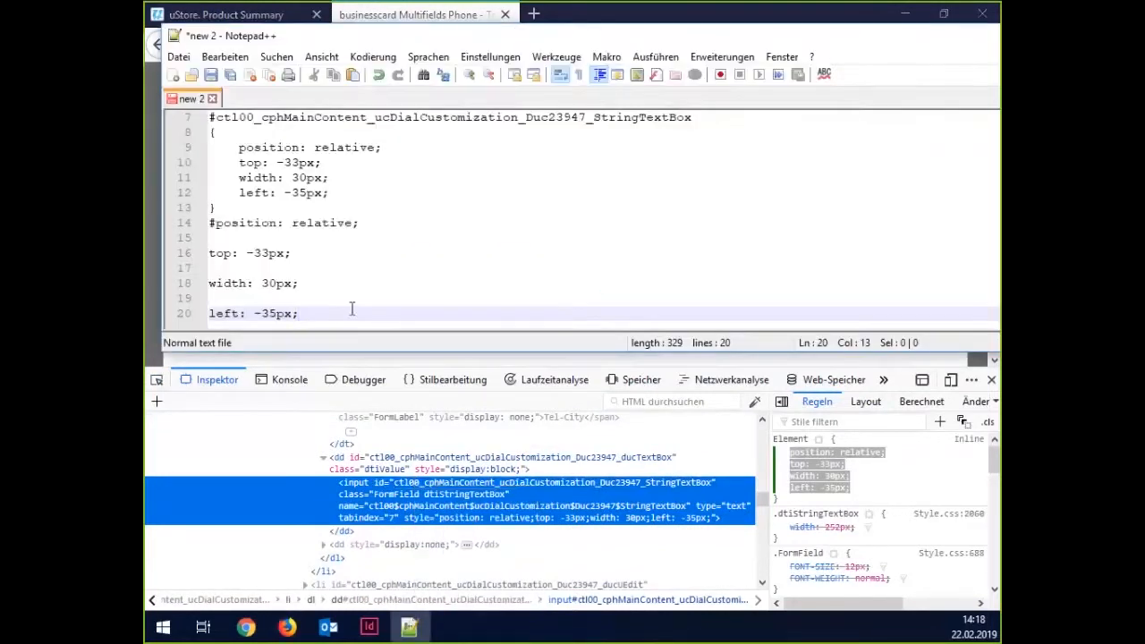
{"action": "key", "text": "ctrl+z"}
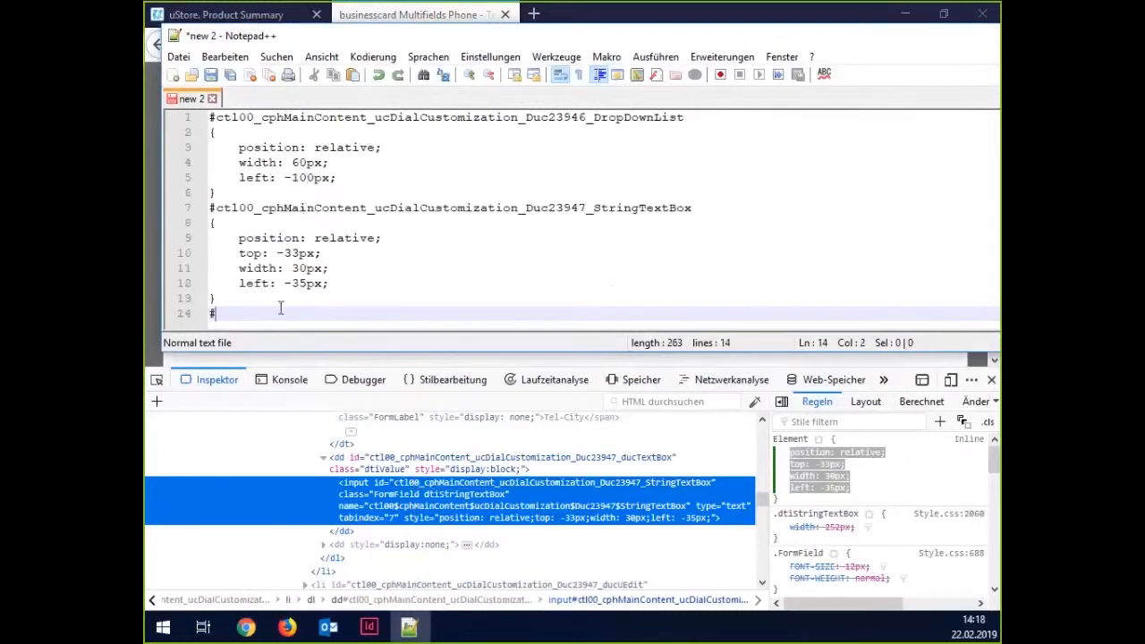
{"action": "key", "text": "ctrl+v"}
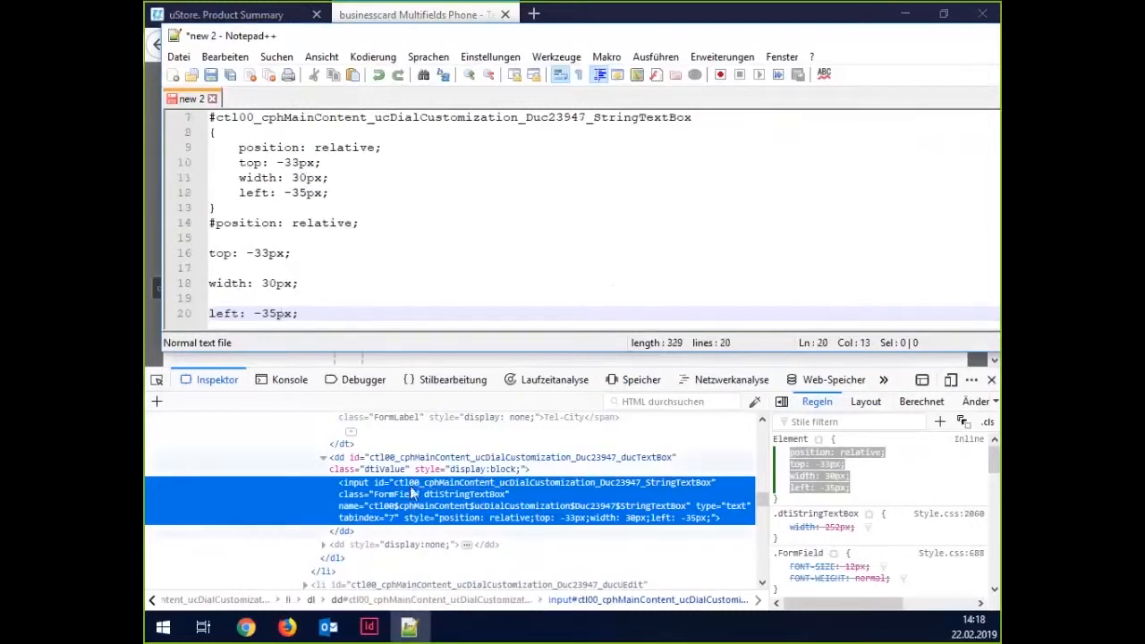
Copy the id again and delete the wrongly pasted declarations from lines 14–20.
{"action": "left_click", "coordinate": [287, 628]}
{"action": "right_click", "coordinate": [417, 484]}
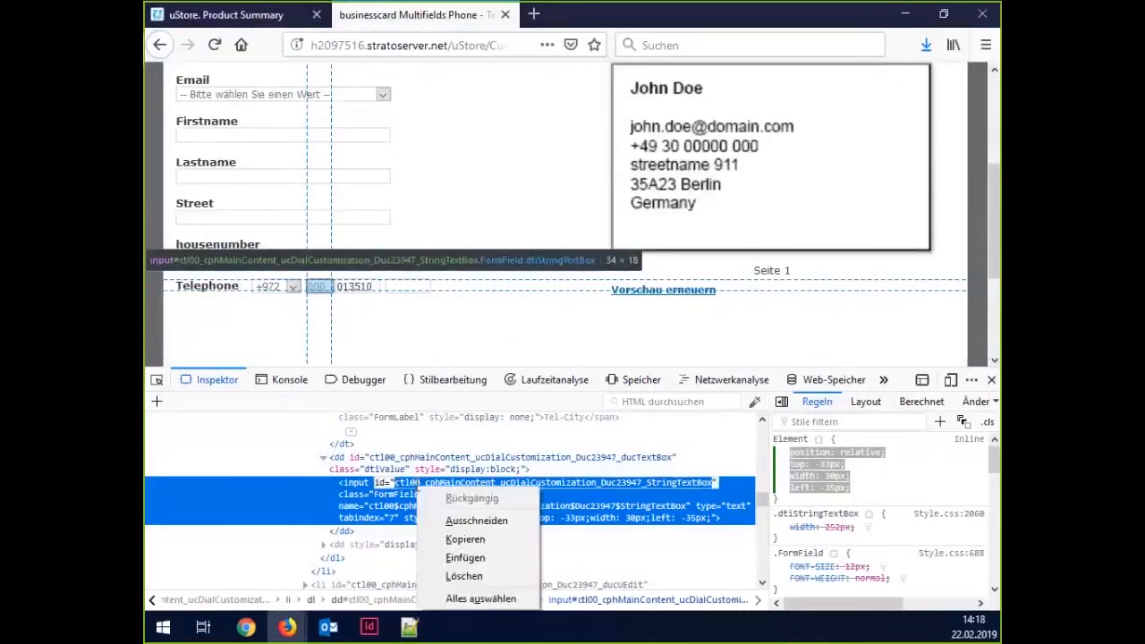
{"action": "left_click", "coordinate": [467, 541]}
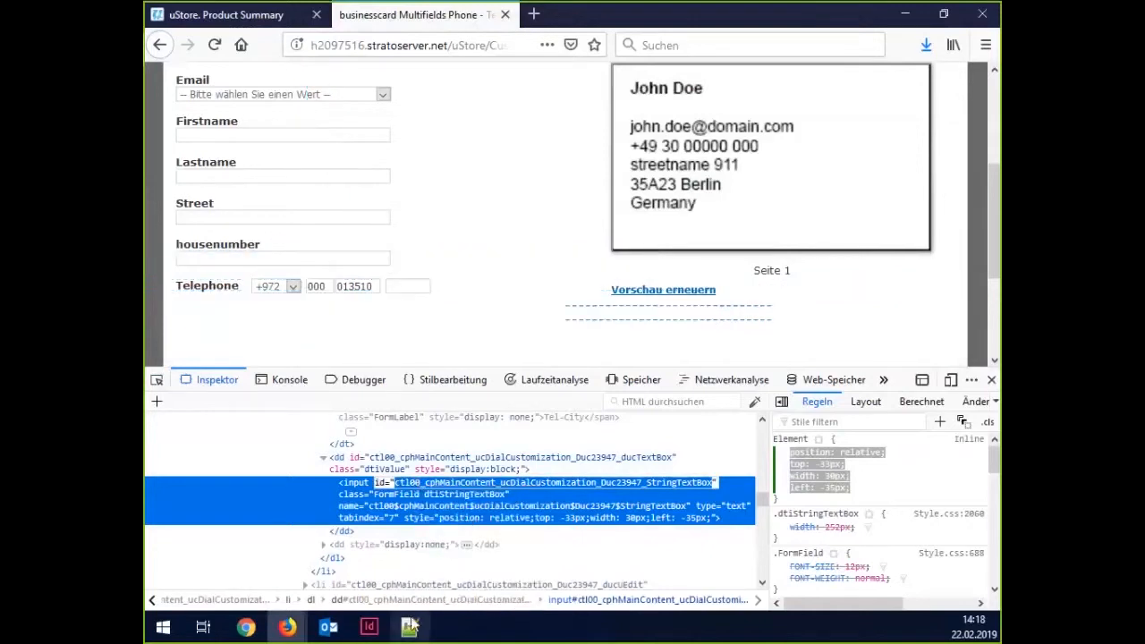
{"action": "left_click", "coordinate": [409, 628]}
{"action": "left_click_drag", "start_coordinate": [358, 313], "coordinate": [217, 222]}
{"action": "key", "text": "ctrl+c"}
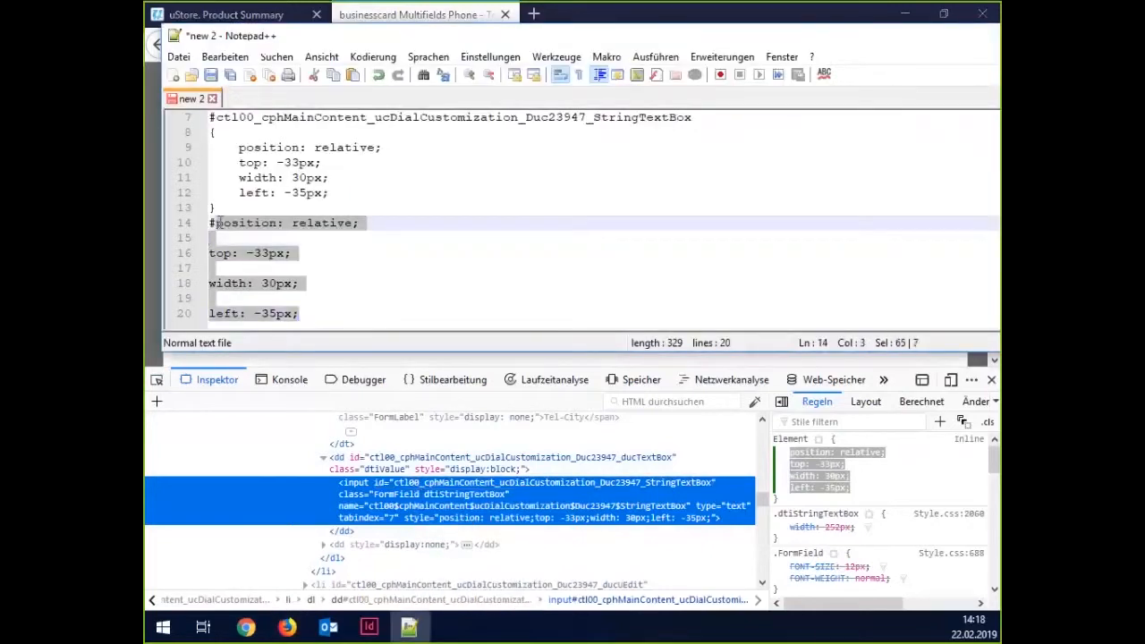
{"action": "right_click", "coordinate": [223, 224]}
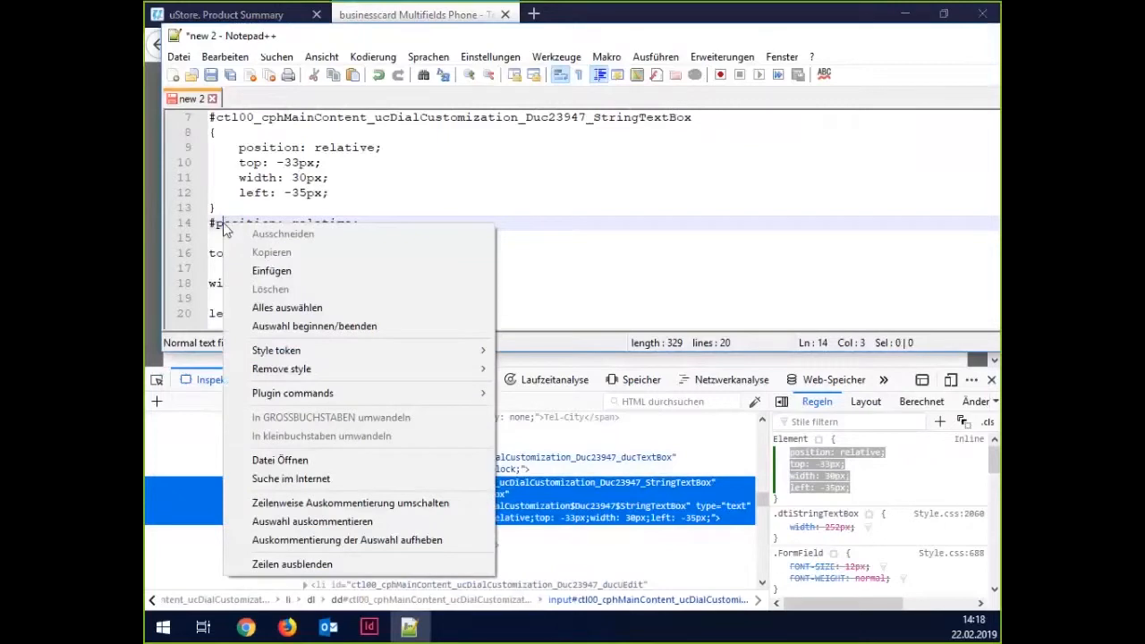
{"action": "right_click", "coordinate": [218, 227]}
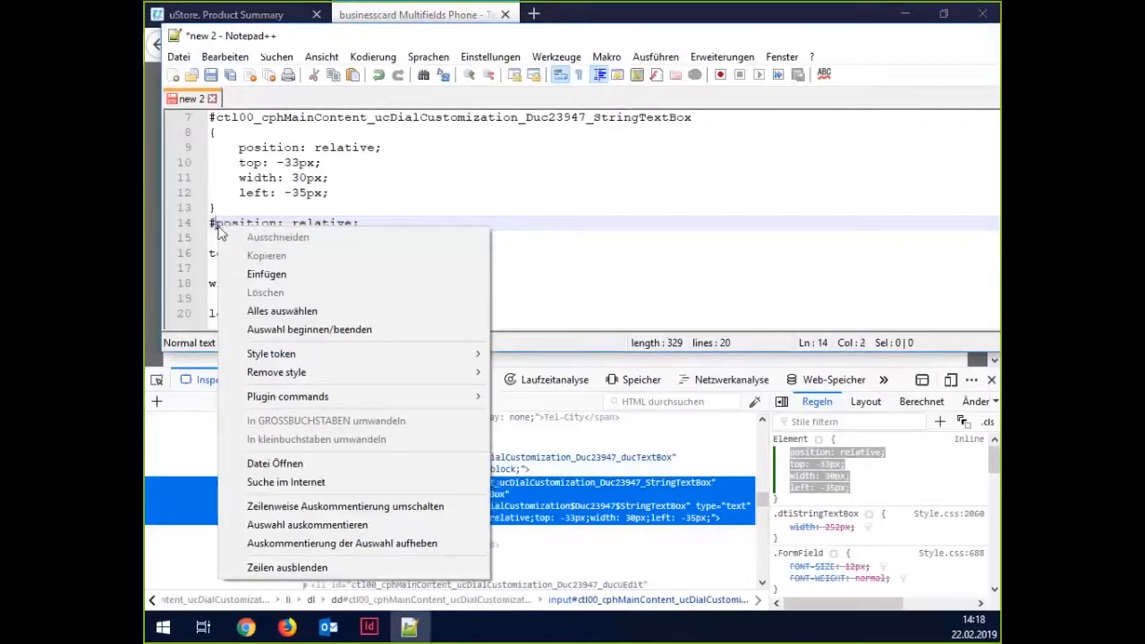
{"action": "left_click", "coordinate": [286, 274]}
{"action": "scroll", "coordinate": [253, 270], "scroll_direction": "down", "scroll_amount": 2}
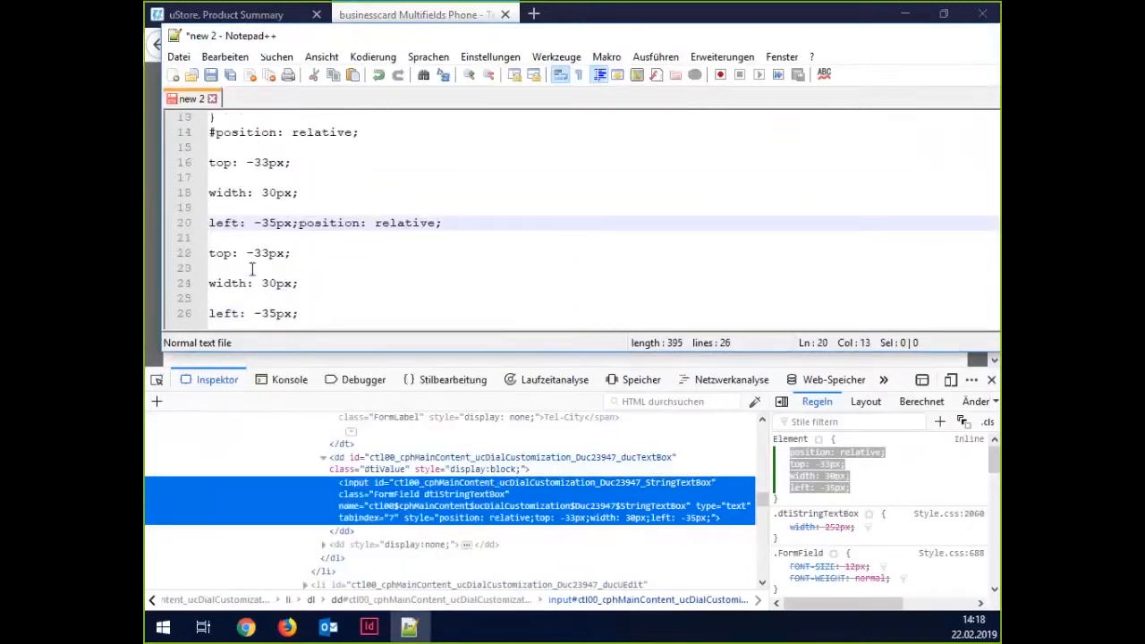
{"action": "scroll", "coordinate": [252, 270], "scroll_direction": "up", "scroll_amount": 2}
{"action": "left_click_drag", "start_coordinate": [216, 223], "coordinate": [441, 333]}
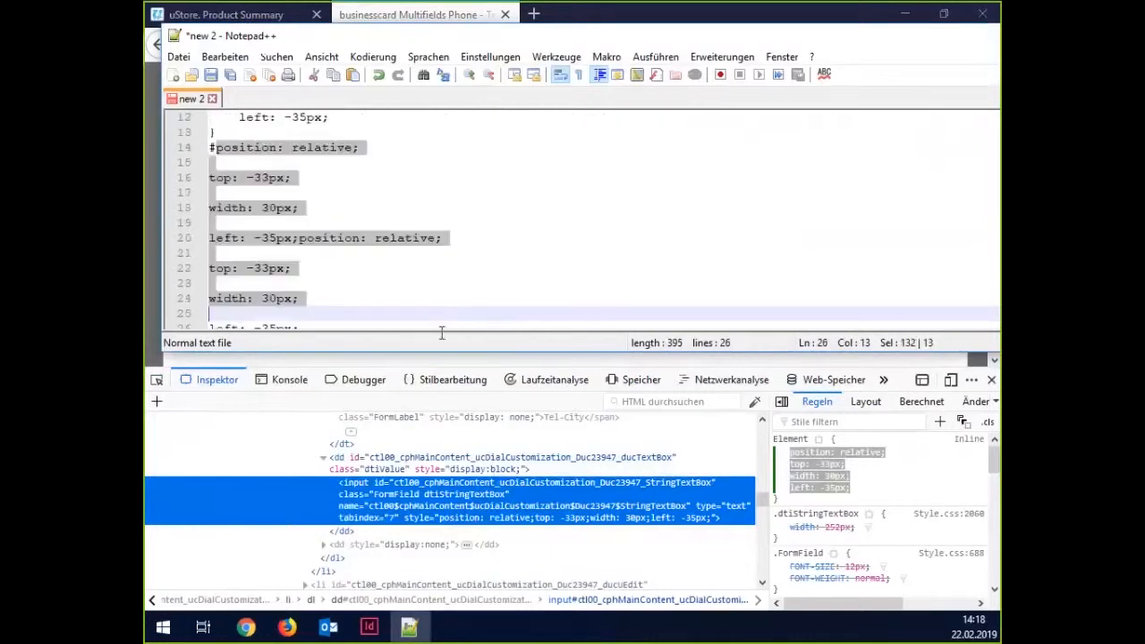
{"action": "key", "text": "Delete"}
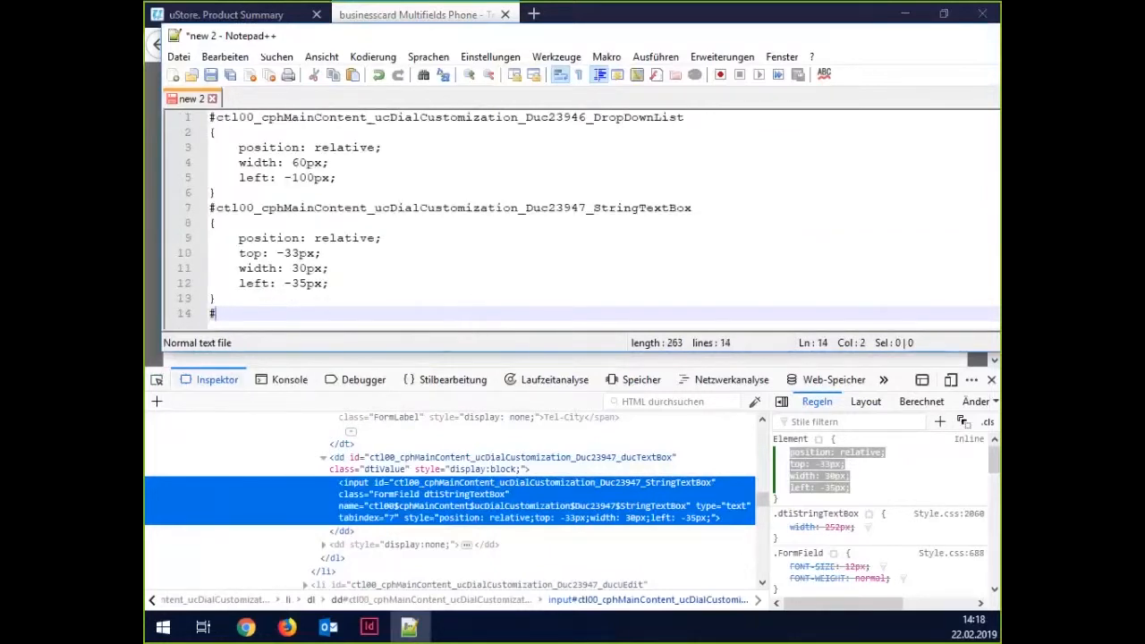
Copy the second Telephone box's Duc23947 id from the Inspector.
{"action": "double_click", "coordinate": [572, 483]}
{"action": "right_click", "coordinate": [580, 486]}
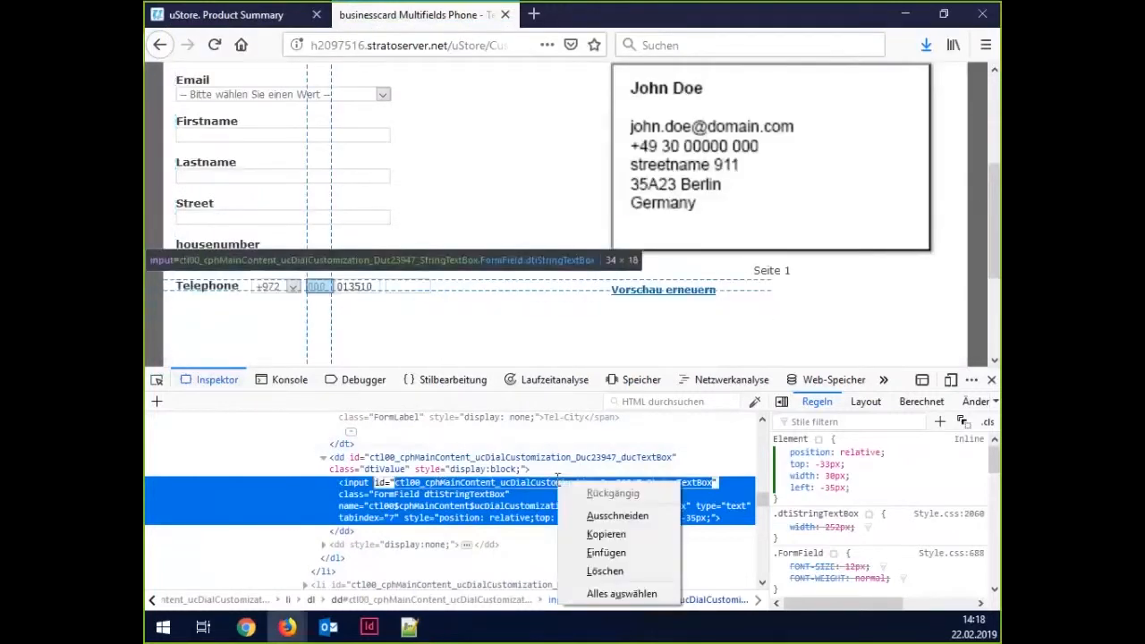
{"action": "left_click", "coordinate": [606, 535]}
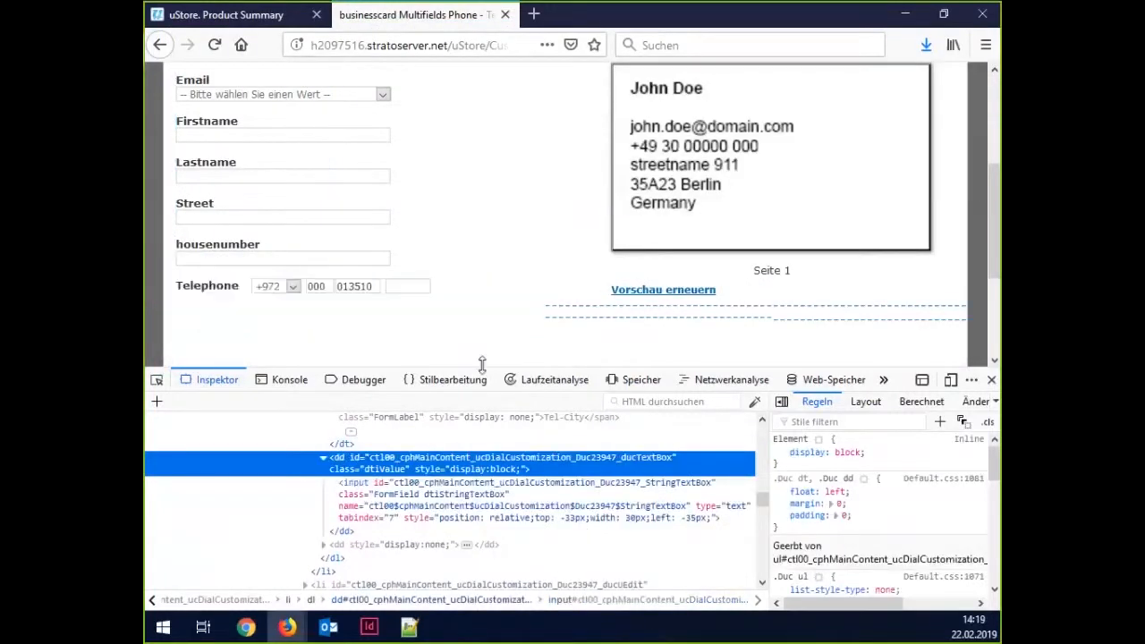
Start a new Notepad++ rule with the pasted Duc23952 Telephone box id as selector and empty braces.
{"action": "left_click", "coordinate": [409, 626]}
{"action": "left_click", "coordinate": [301, 306]}
{"action": "type", "text": "#"}
{"action": "key", "text": "ctrl+v"}
{"action": "key", "text": "Return"}
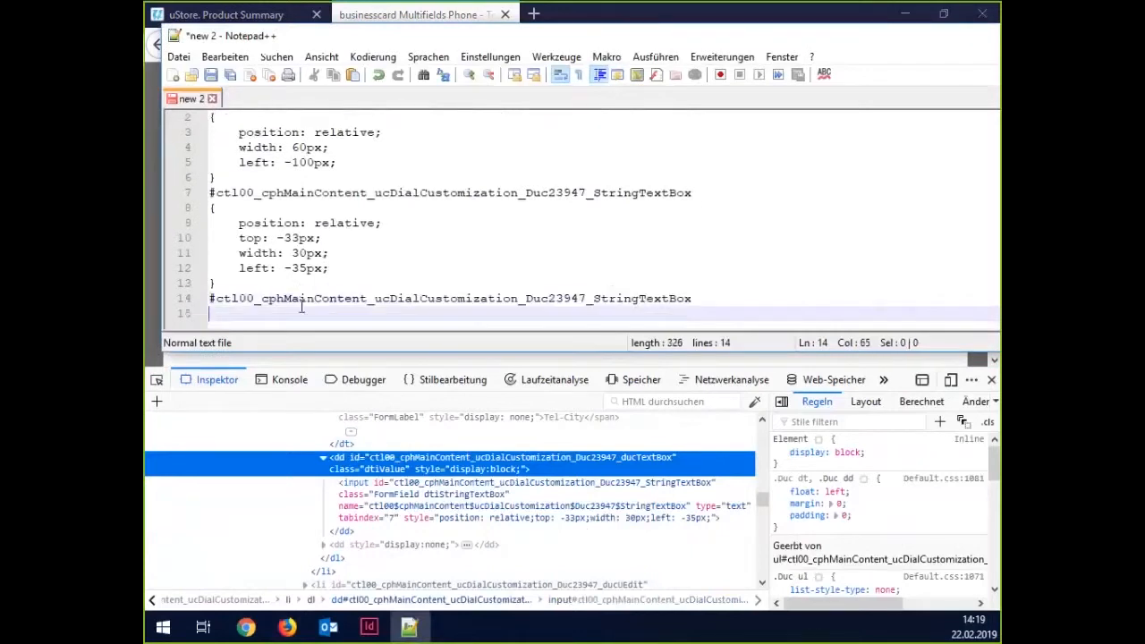
{"action": "type", "text": "{"}
{"action": "key", "text": "Return"}
{"action": "key", "text": "Return"}
{"action": "type", "text": "}"}
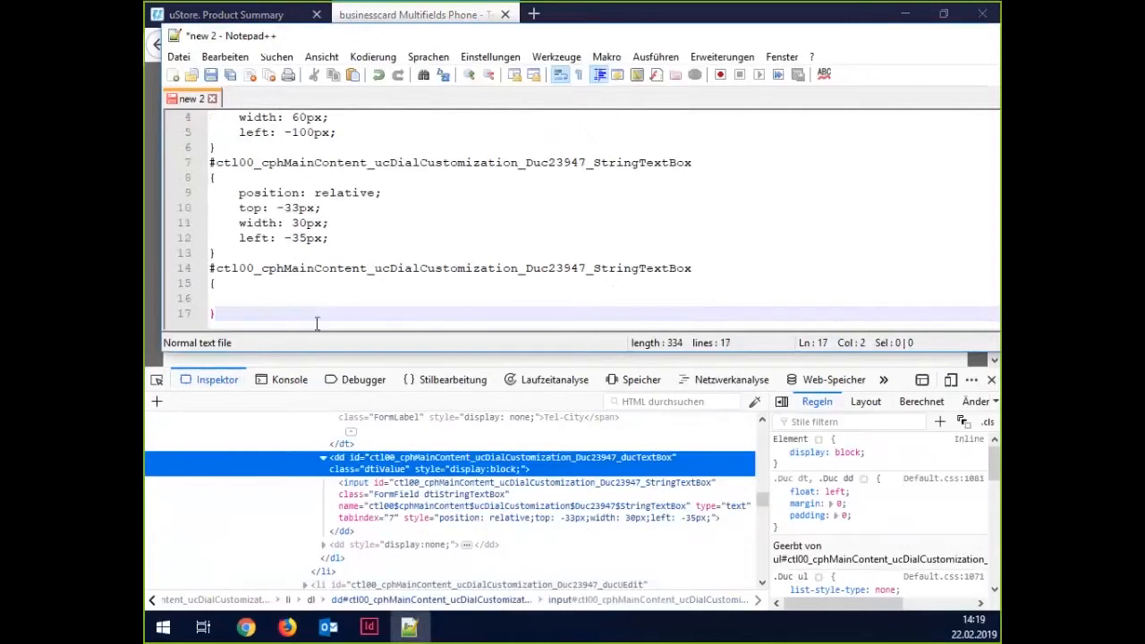
Inspect the third Telephone box on the form and select its three inline style declarations.
{"action": "left_click", "coordinate": [293, 366]}
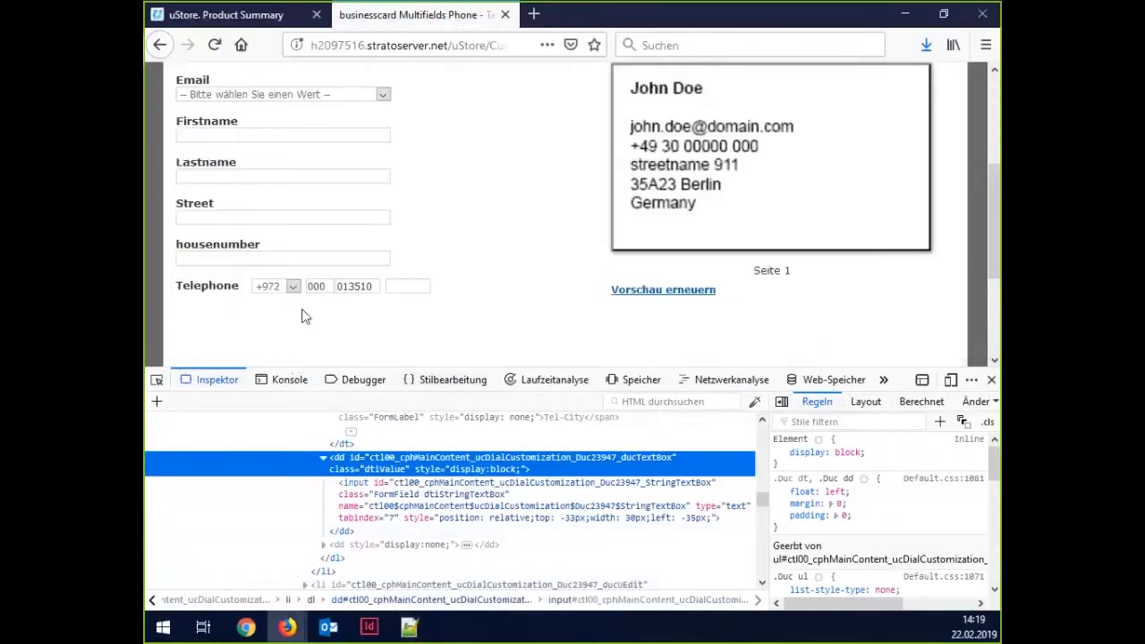
{"action": "left_click", "coordinate": [158, 380]}
{"action": "left_click", "coordinate": [349, 288]}
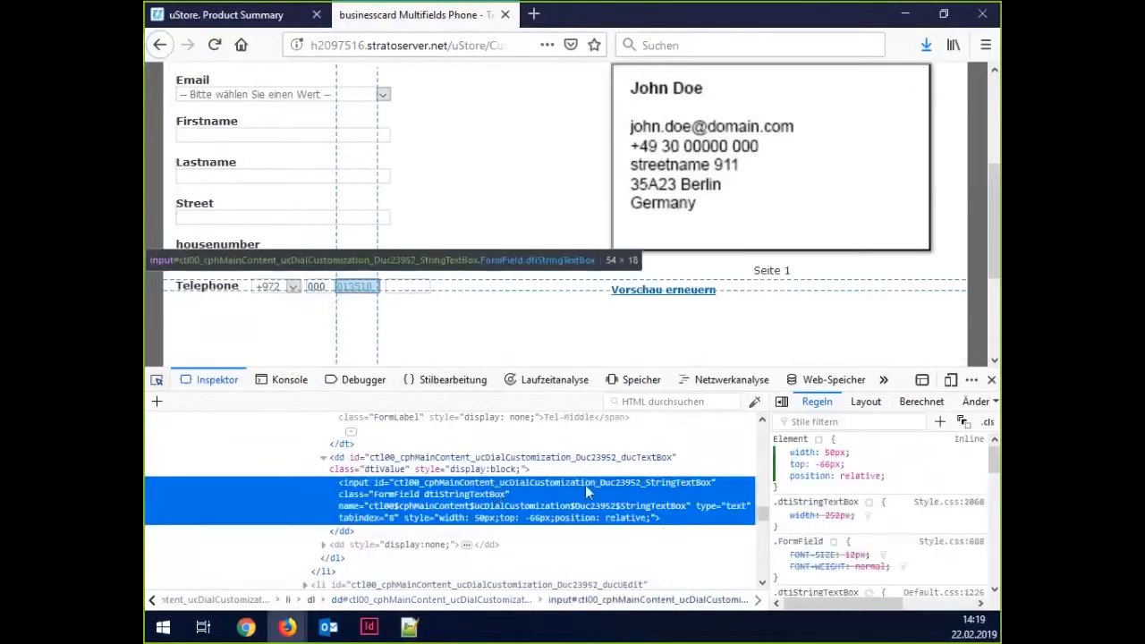
{"action": "left_click", "coordinate": [863, 476]}
{"action": "left_click_drag", "start_coordinate": [822, 469], "coordinate": [790, 454]}
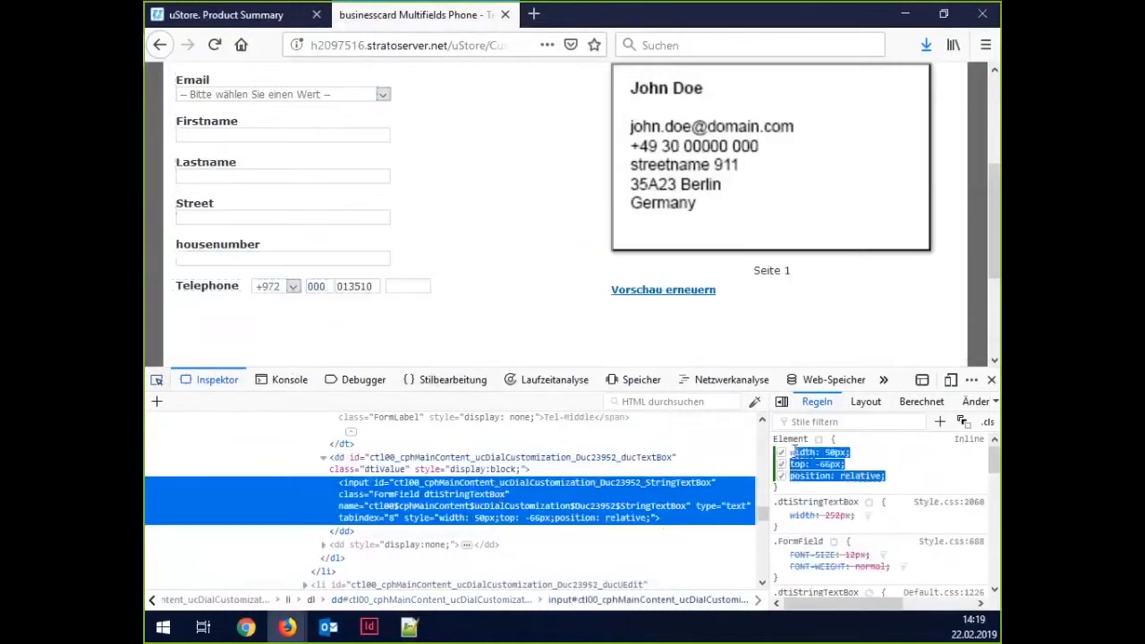
Paste width: 50px; top: -66px; position: relative into the empty rule.
{"action": "mouse_move", "coordinate": [412, 630]}
{"action": "left_click", "coordinate": [411, 629]}
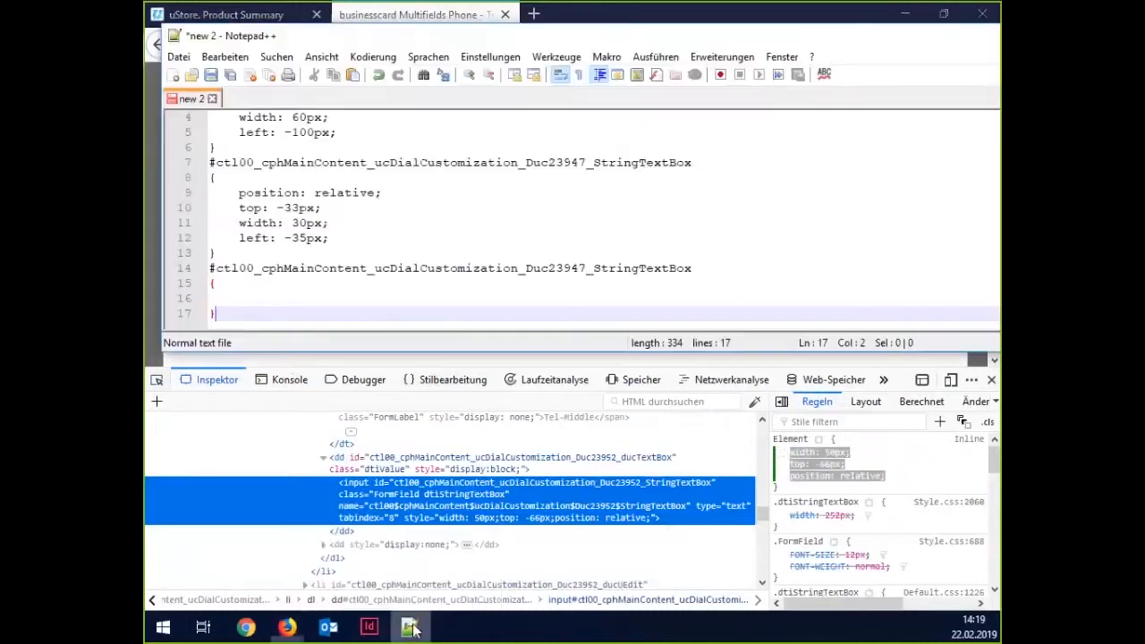
{"action": "left_click", "coordinate": [289, 299]}
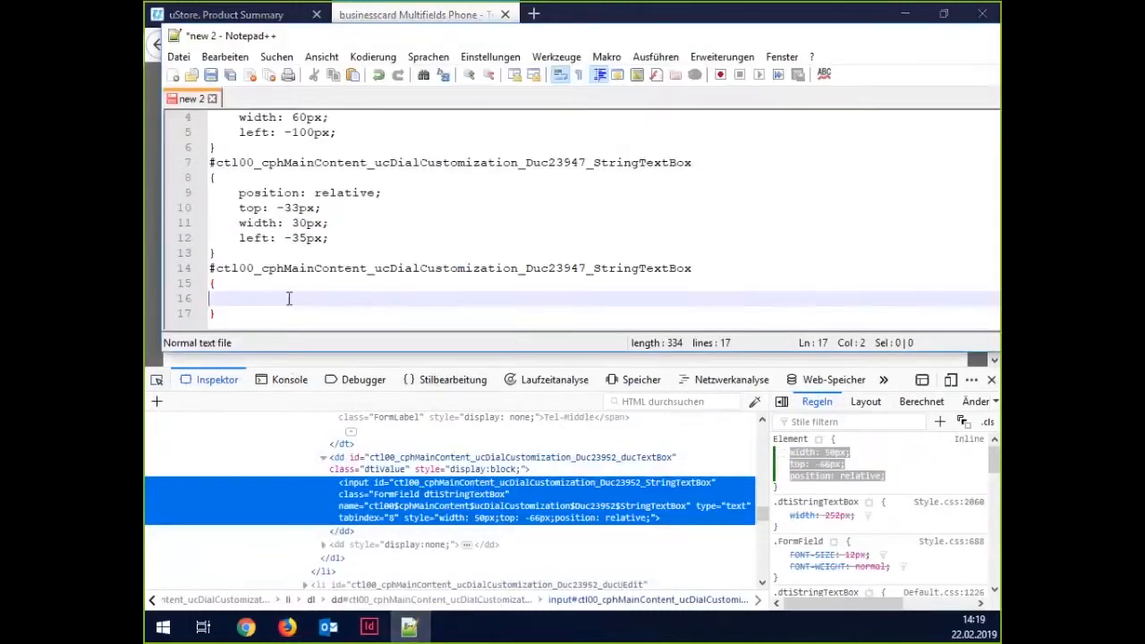
{"action": "key", "text": "ctrl+v"}
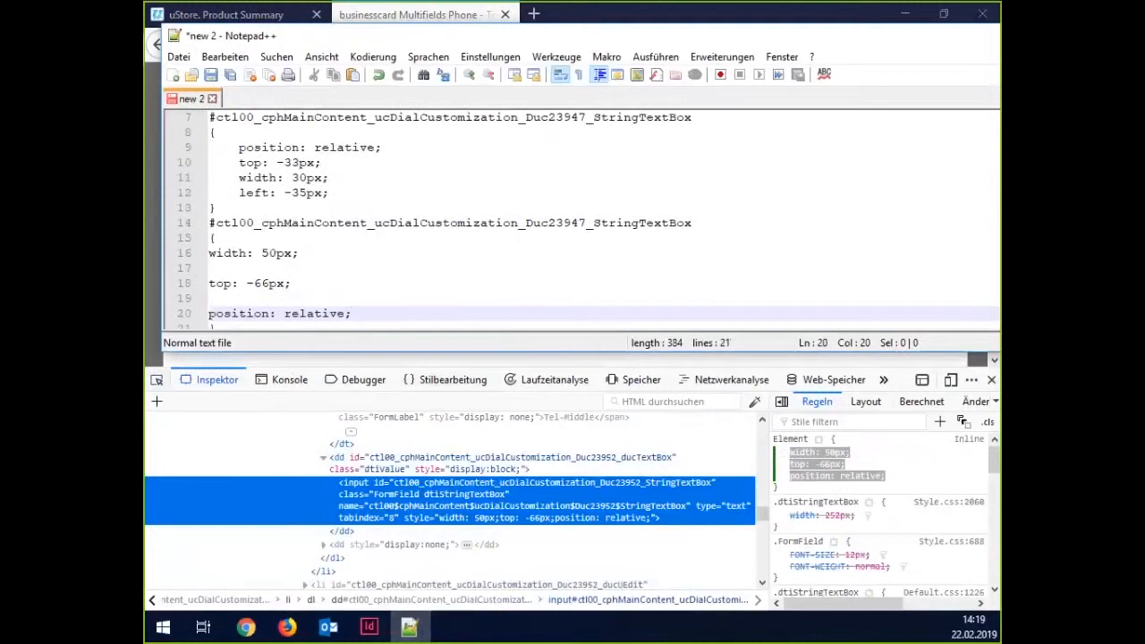
Remove the blank lines between the three declarations and indent them with a Tab.
{"action": "scroll", "coordinate": [236, 299], "scroll_direction": "up", "scroll_amount": 1}
{"action": "left_click", "coordinate": [235, 299]}
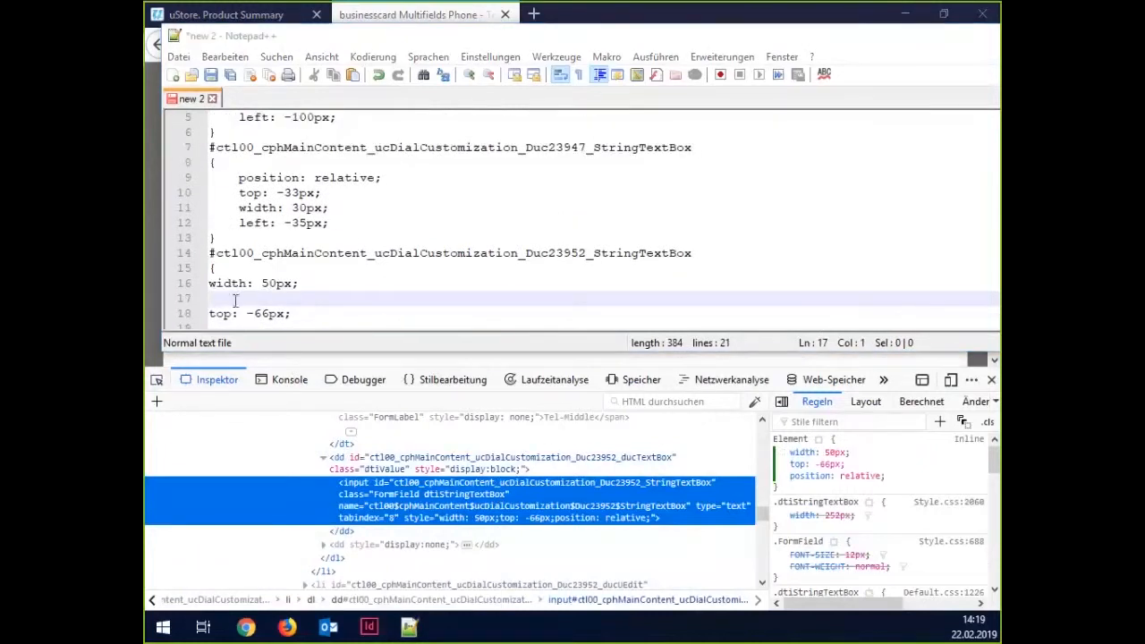
{"action": "key", "text": "Delete"}
{"action": "key", "text": "Down"}
{"action": "key", "text": "Delete"}
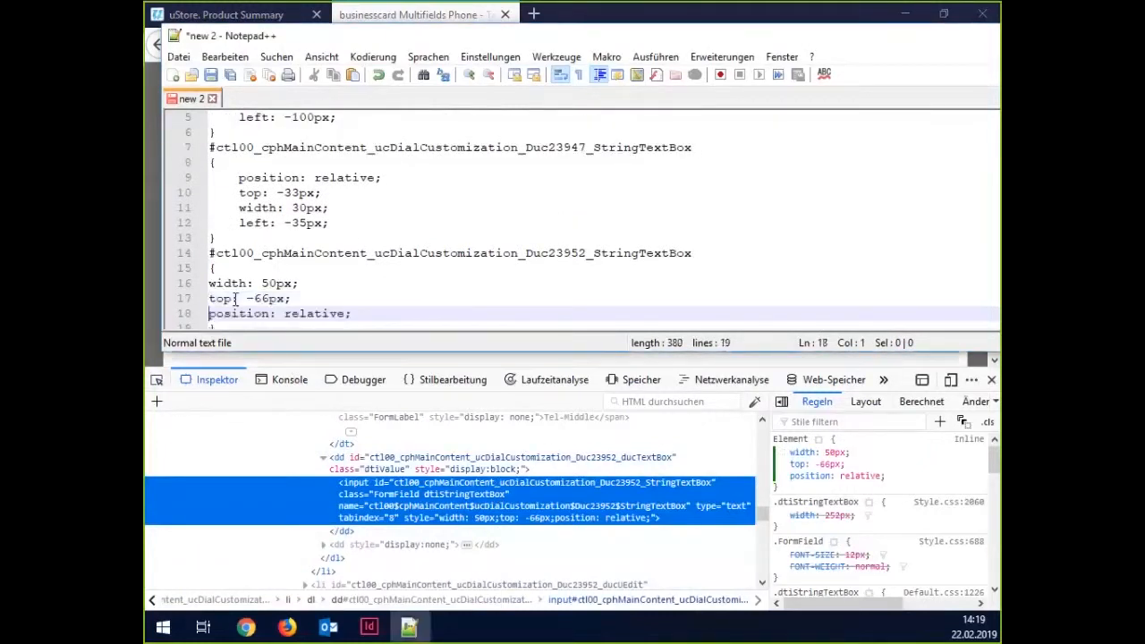
{"action": "key", "text": "Down"}
{"action": "key", "text": "Up"}
{"action": "key", "text": "Up"}
{"action": "key", "text": "Up"}
{"action": "key", "text": "shift+Down"}
{"action": "key", "text": "shift+Down"}
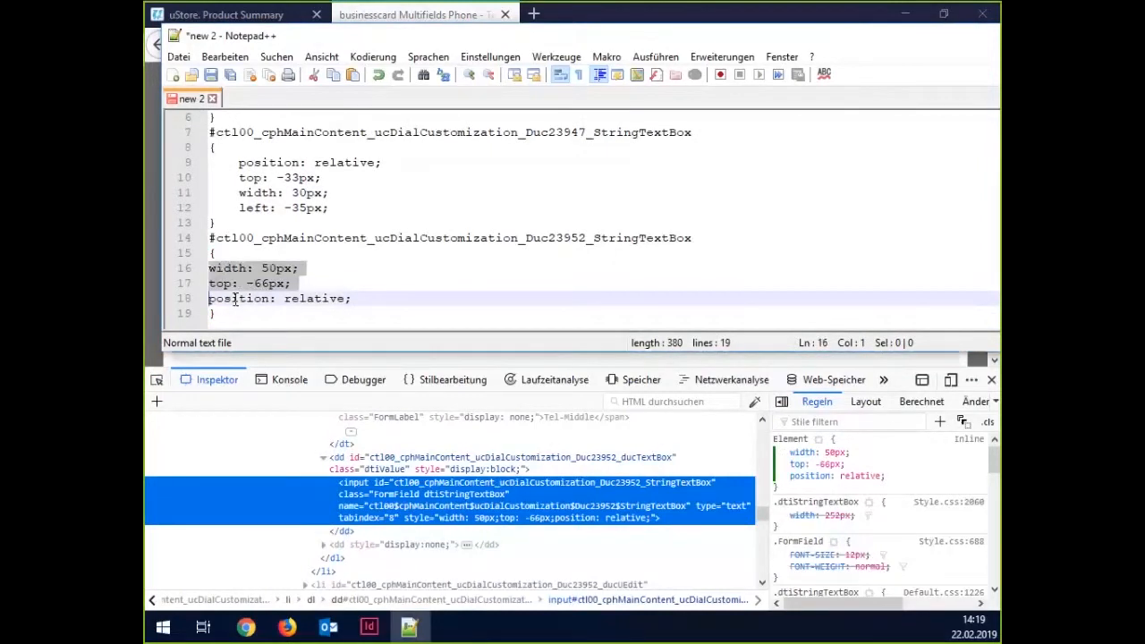
{"action": "key", "text": "shift+Down"}
{"action": "key", "text": "Tab"}
{"action": "key", "text": "End"}
{"action": "key", "text": "Return"}
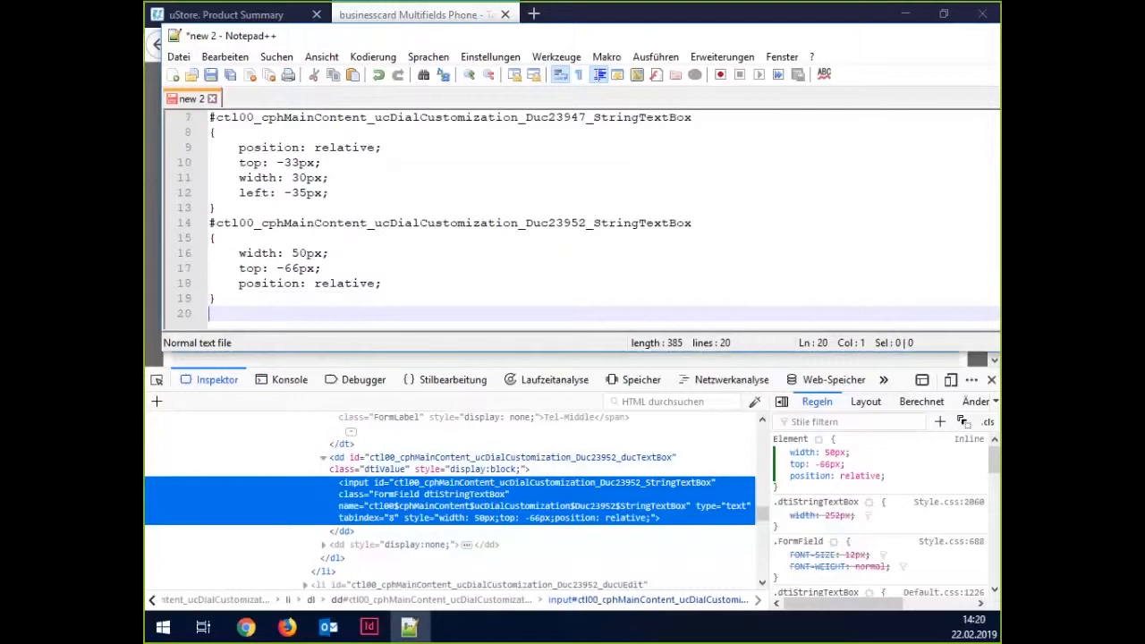
{"action": "left_click", "coordinate": [151, 345]}
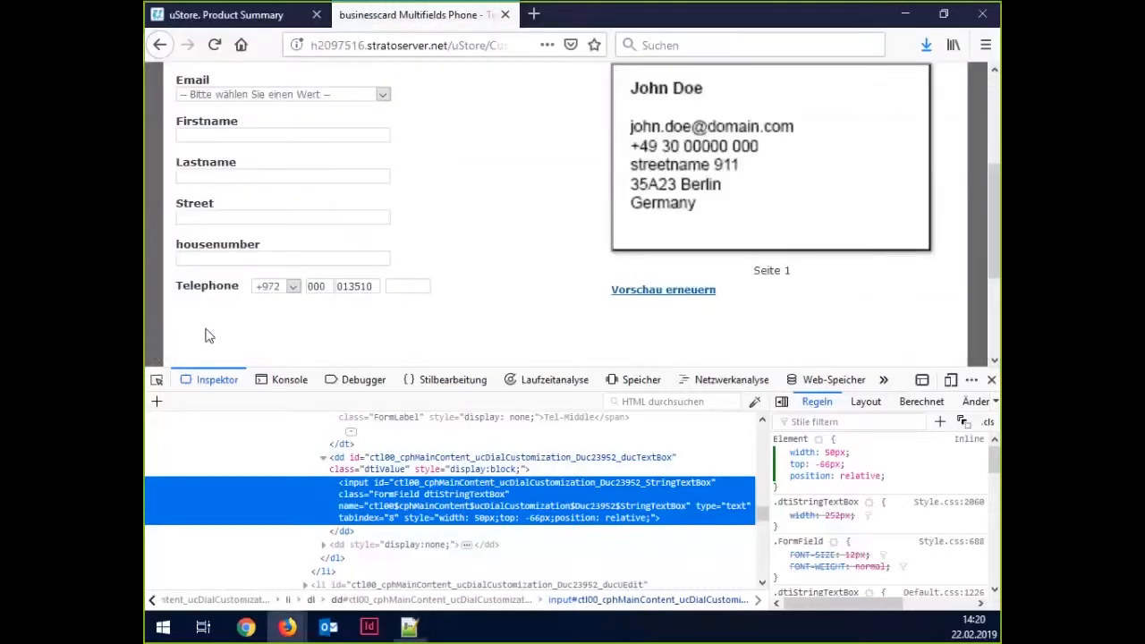
Inspect the fourth Telephone box's input node and copy its Duc23953_StringTextBox id.
{"action": "right_click", "coordinate": [410, 284]}
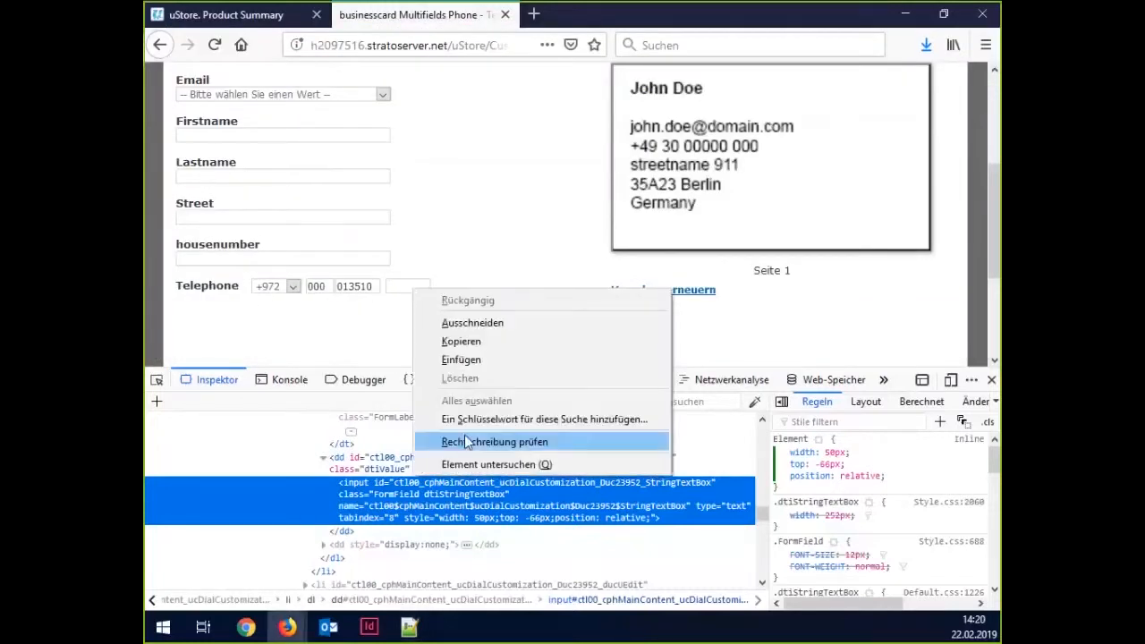
{"action": "left_click", "coordinate": [465, 465]}
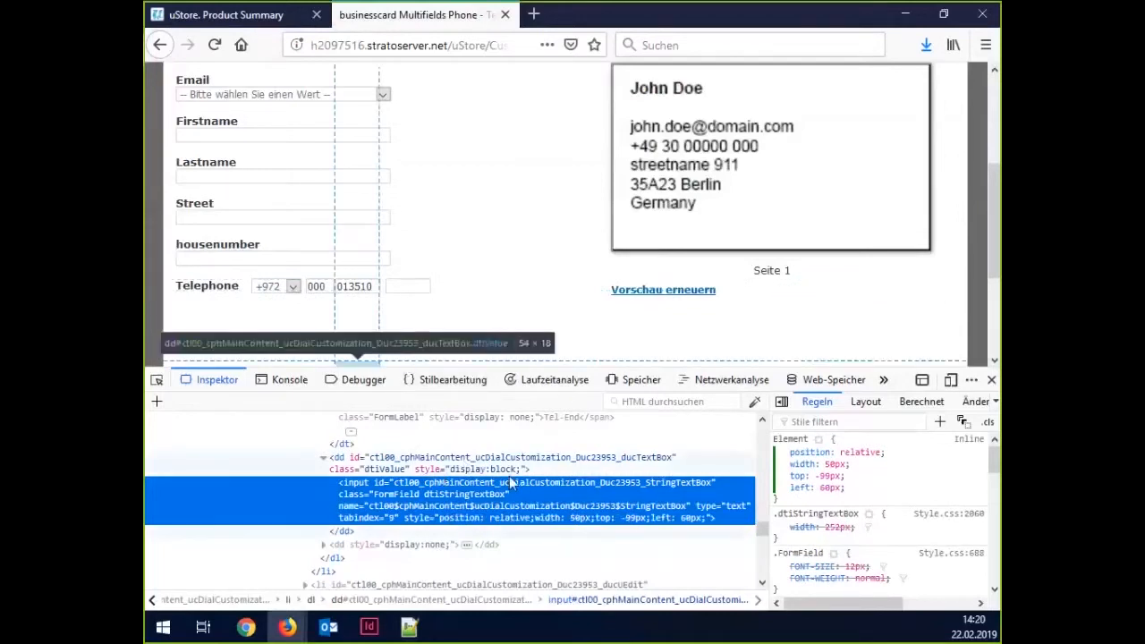
{"action": "scroll", "coordinate": [468, 299], "scroll_direction": "down", "scroll_amount": 2}
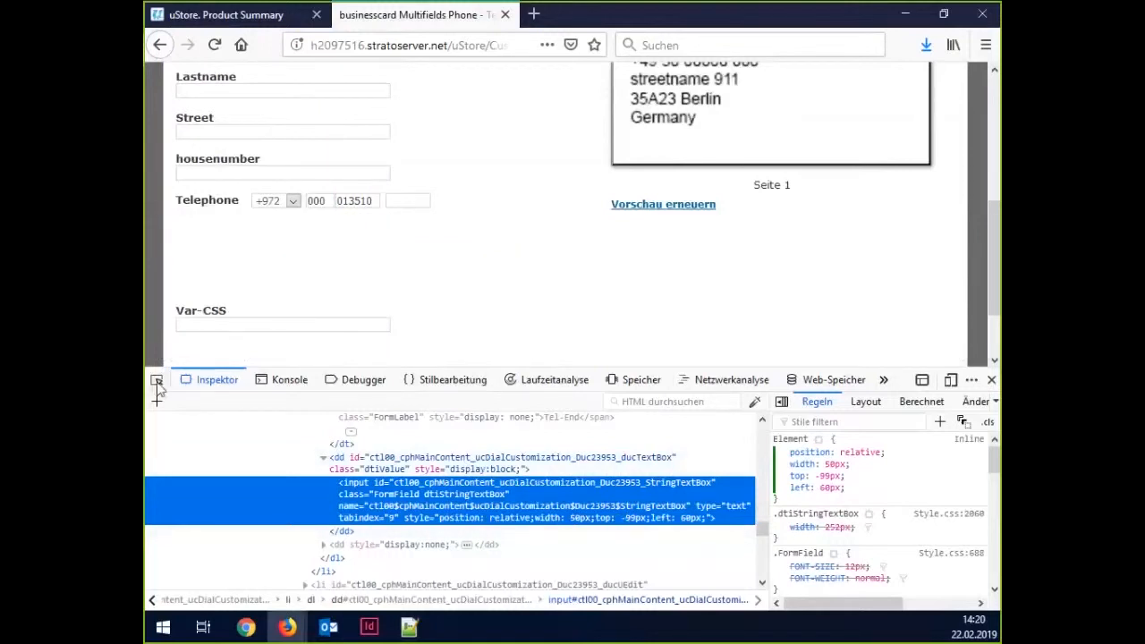
{"action": "left_click", "coordinate": [374, 467]}
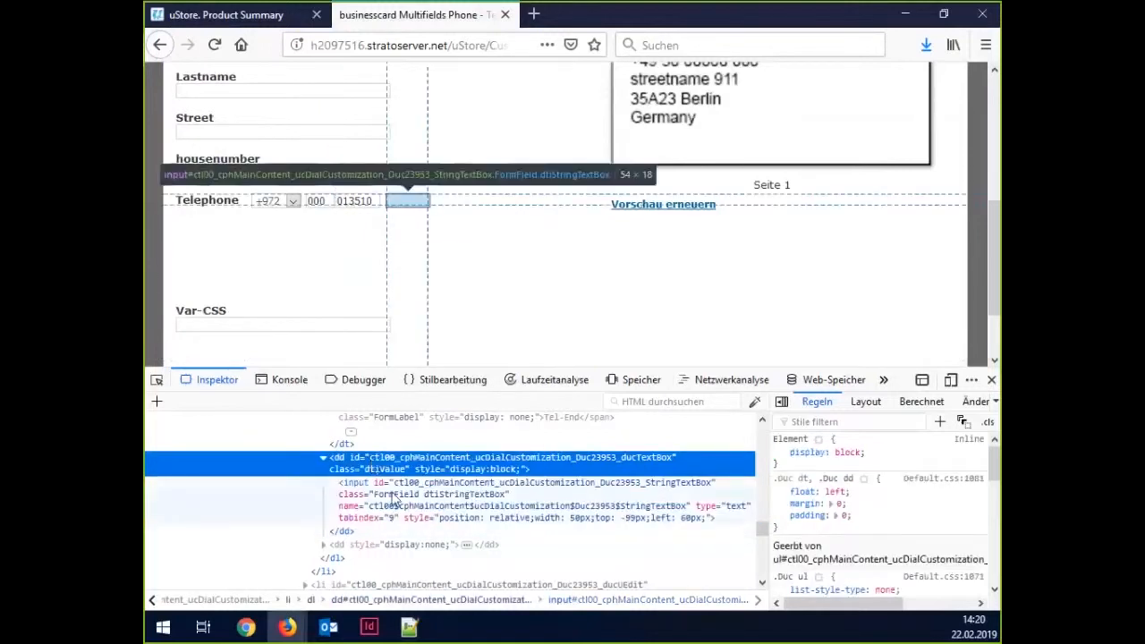
{"action": "left_click", "coordinate": [394, 499]}
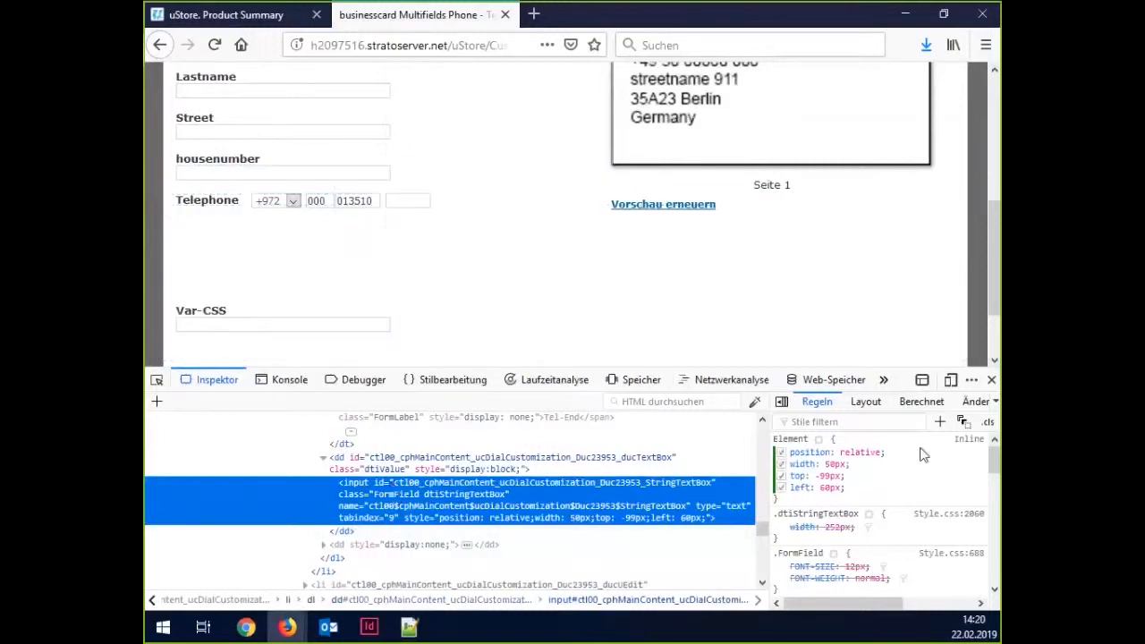
{"action": "double_click", "coordinate": [542, 481]}
{"action": "key", "text": "ctrl+c"}
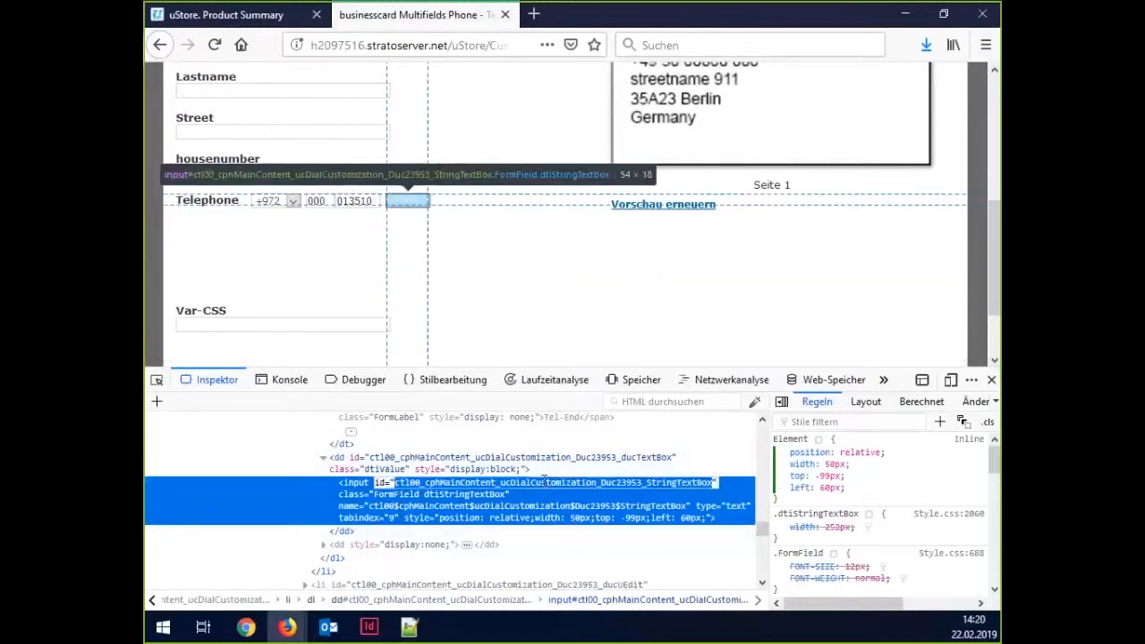
{"action": "right_click", "coordinate": [542, 481]}
{"action": "left_click", "coordinate": [565, 532]}
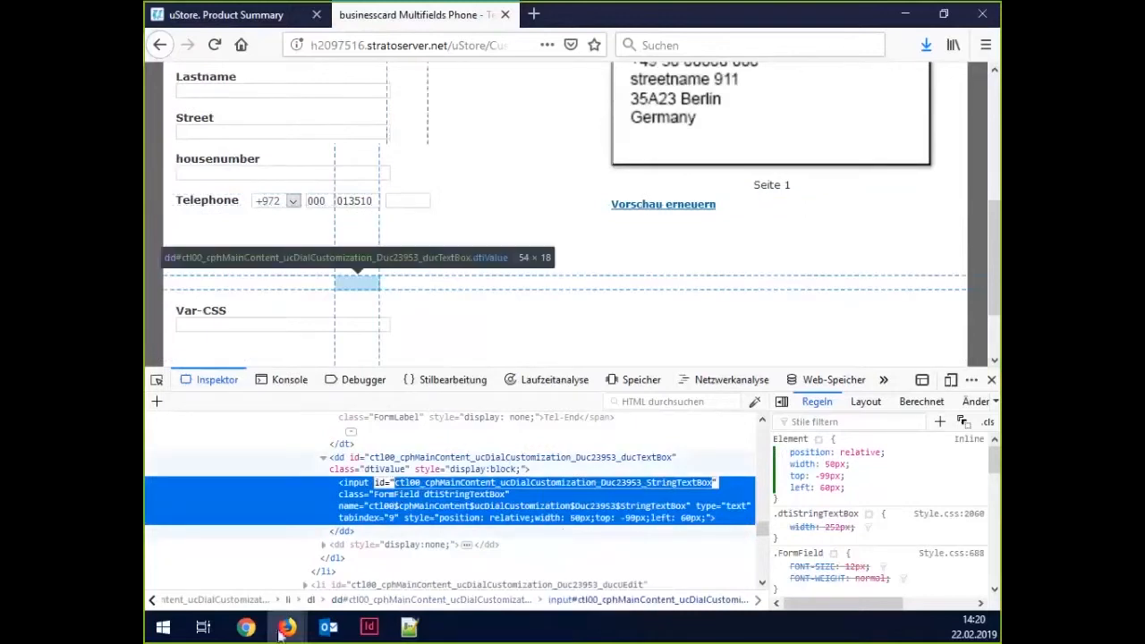
Add a #Duc23953_StringTextBox selector in Notepad++ with the box's four inline declarations pasted below.
{"action": "left_click", "coordinate": [409, 628]}
{"action": "type", "text": "#"}
{"action": "key", "text": "ctrl+v"}
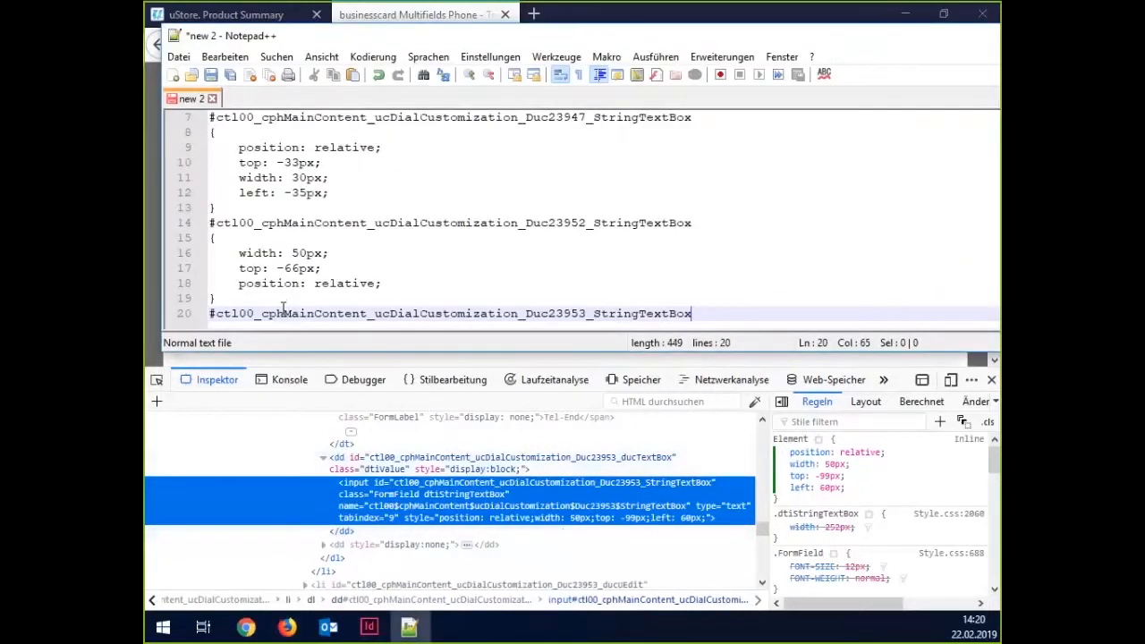
{"action": "key", "text": "Return"}
{"action": "left_click", "coordinate": [857, 495]}
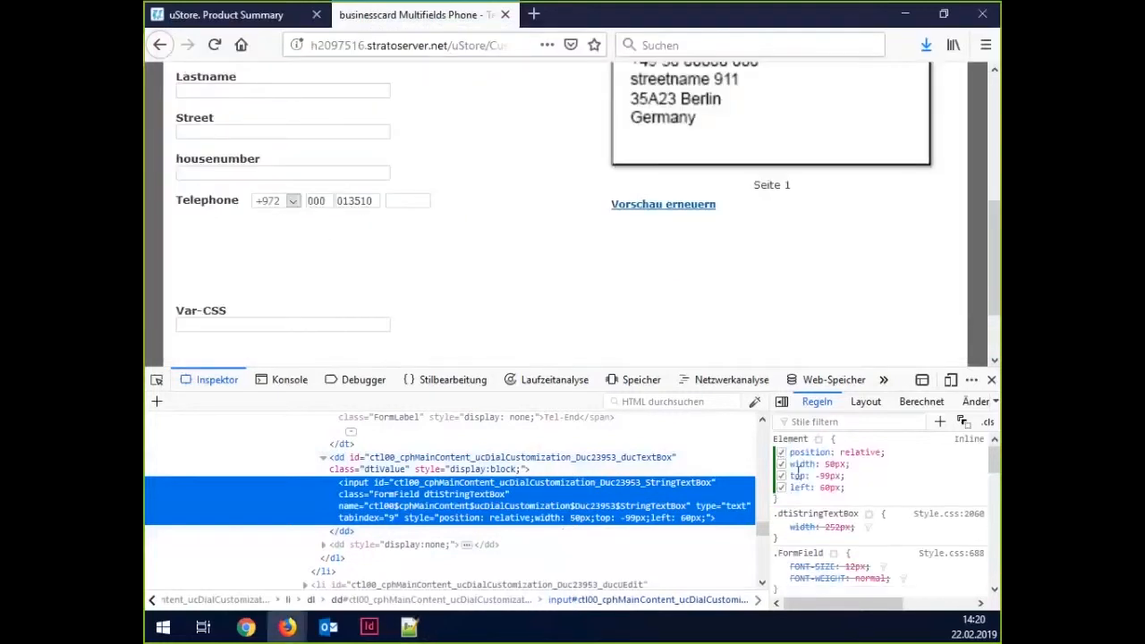
{"action": "triple_click", "coordinate": [797, 471]}
{"action": "key", "text": "ctrl+c"}
{"action": "key", "text": "alt+Tab"}
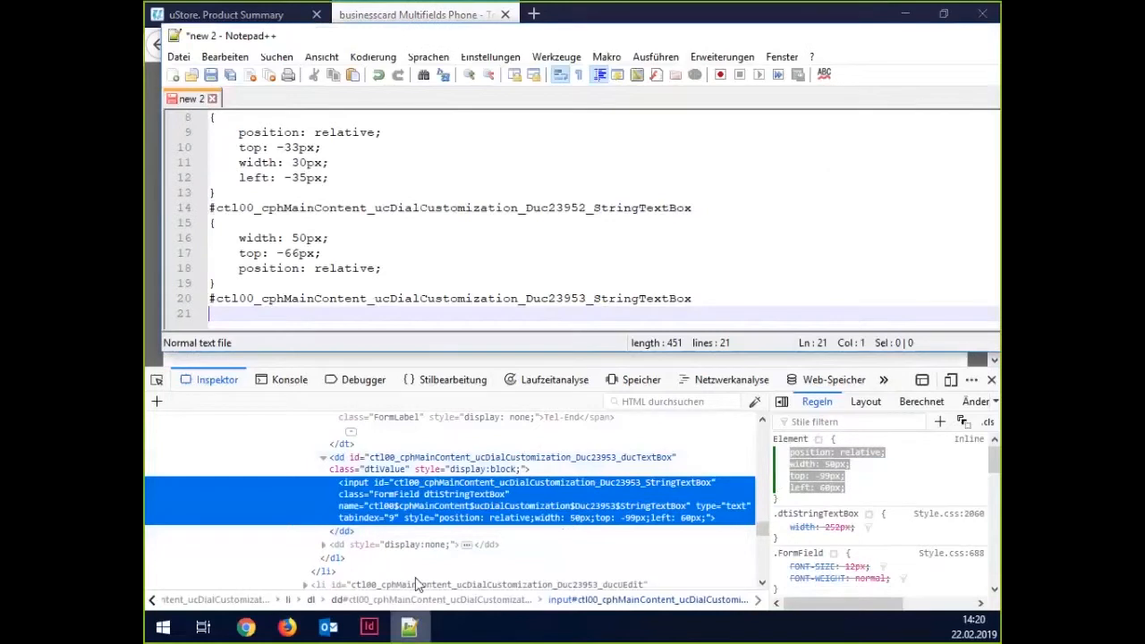
{"action": "key", "text": "ctrl+v"}
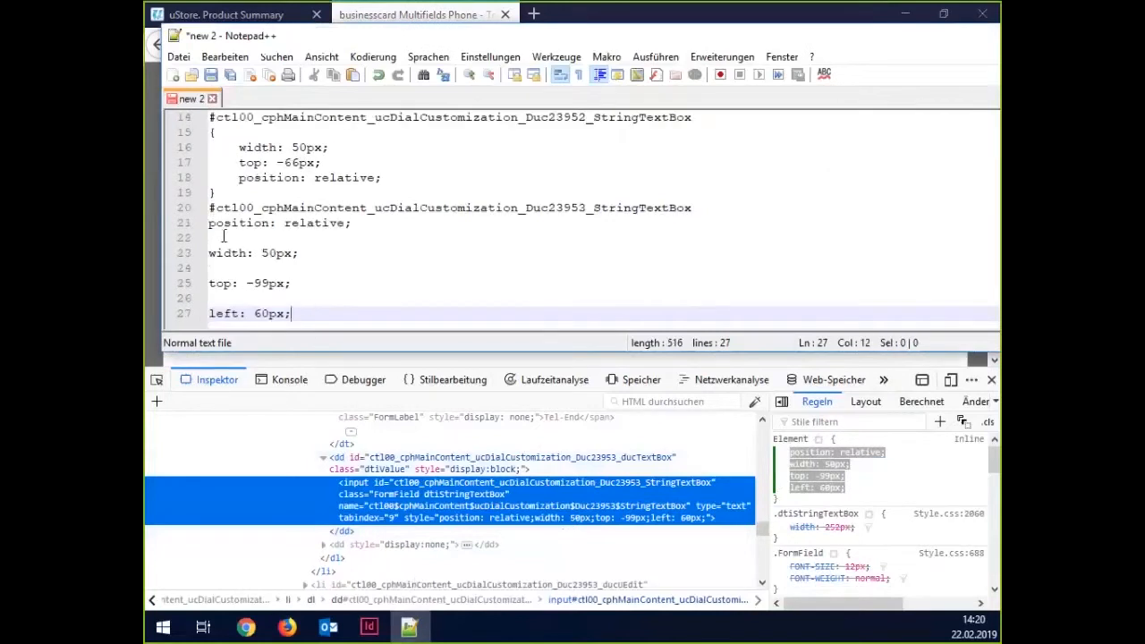
Wrap the four declarations in braces and remove the blank lines between them.
{"action": "left_click", "coordinate": [204, 223]}
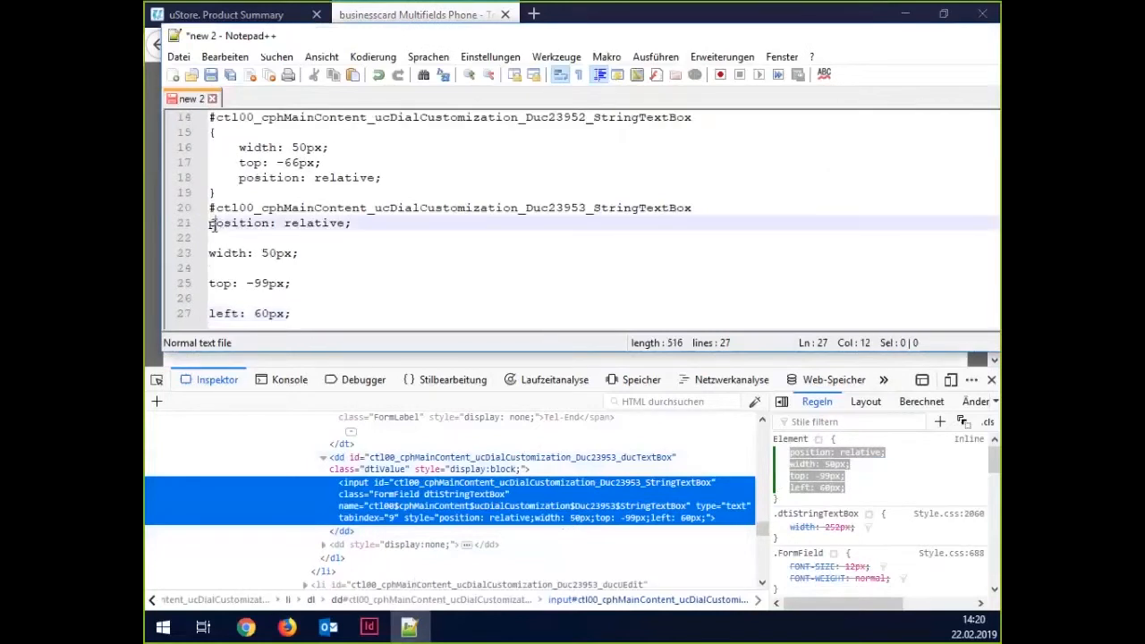
{"action": "type", "text": "{"}
{"action": "key", "text": "Return"}
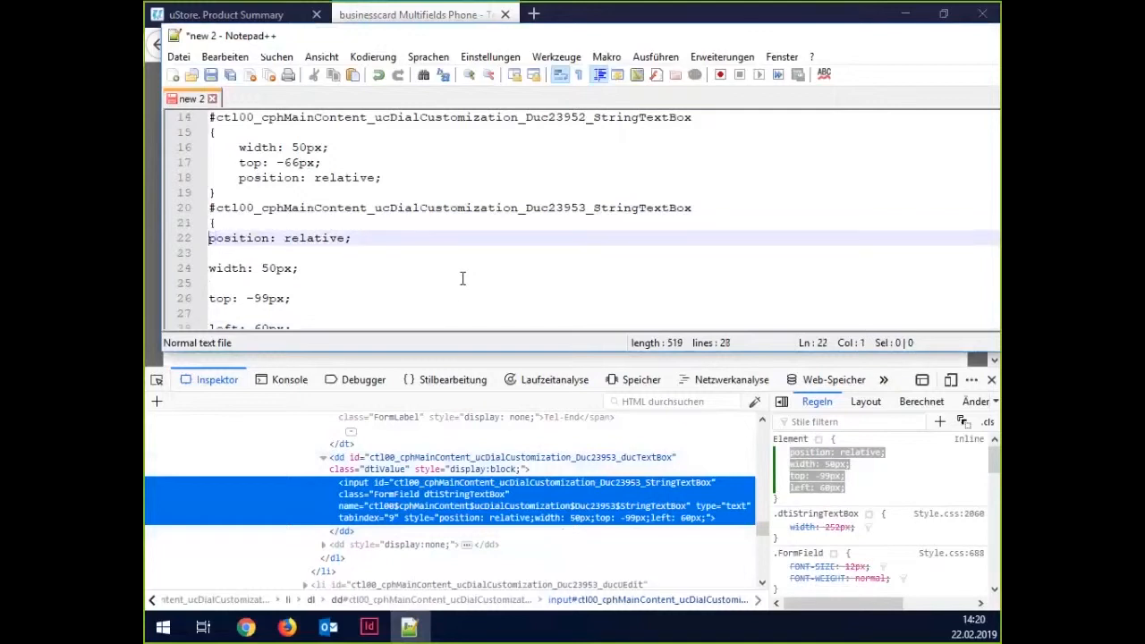
{"action": "key", "text": "Down"}
{"action": "key", "text": "Delete"}
{"action": "key", "text": "Down"}
{"action": "key", "text": "Delete"}
{"action": "key", "text": "Down"}
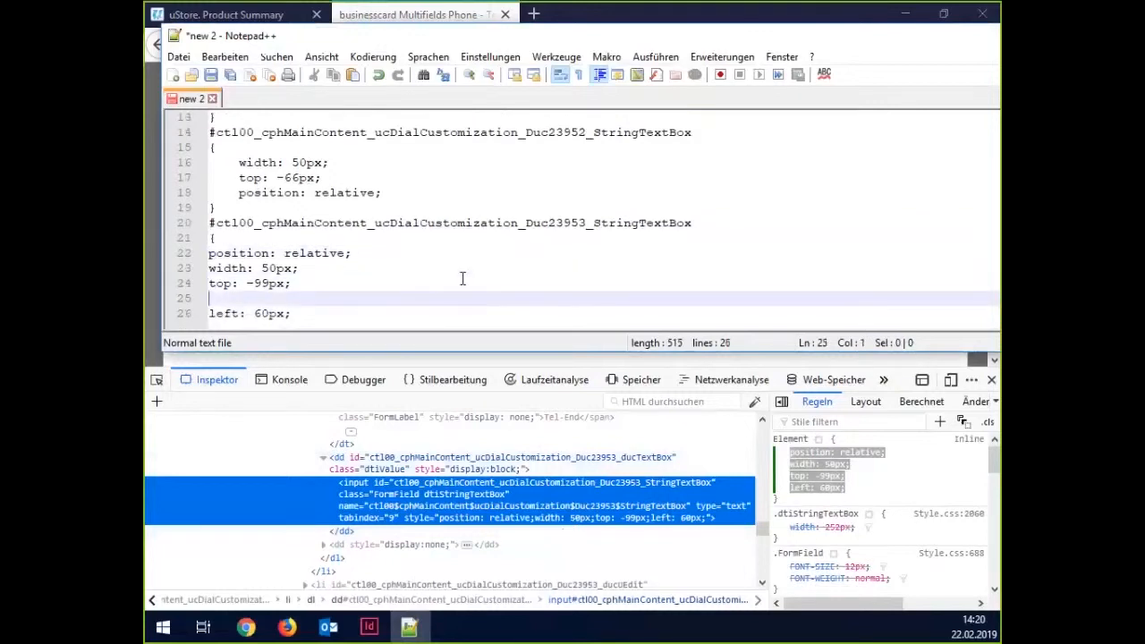
{"action": "key", "text": "Delete"}
{"action": "key", "text": "End"}
{"action": "key", "text": "Return"}
{"action": "type", "text": "}"}
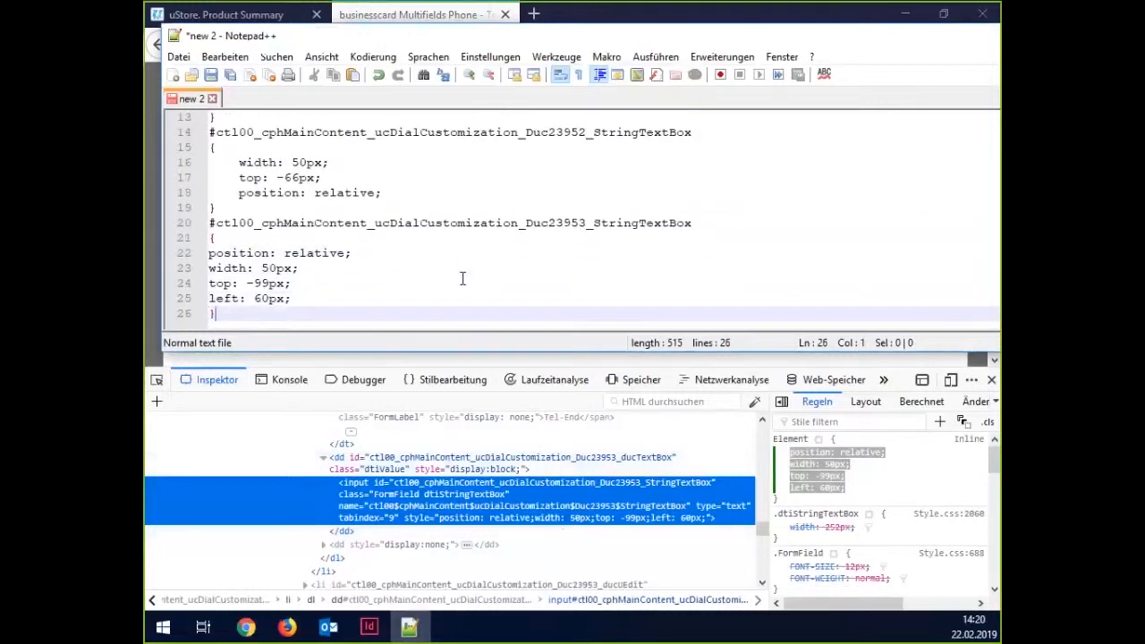
Indent the position, width 50px, top -99px and left 60px declarations.
{"action": "key", "text": "Up"}
{"action": "key", "text": "Home"}
{"action": "key", "text": "Up"}
{"action": "key", "text": "Up"}
{"action": "key", "text": "Up"}
{"action": "key", "text": "shift+Down"}
{"action": "key", "text": "shift+Down"}
{"action": "key", "text": "shift+Down"}
{"action": "key", "text": "shift+Down"}
{"action": "key", "text": "Tab"}
{"action": "key", "text": "End"}
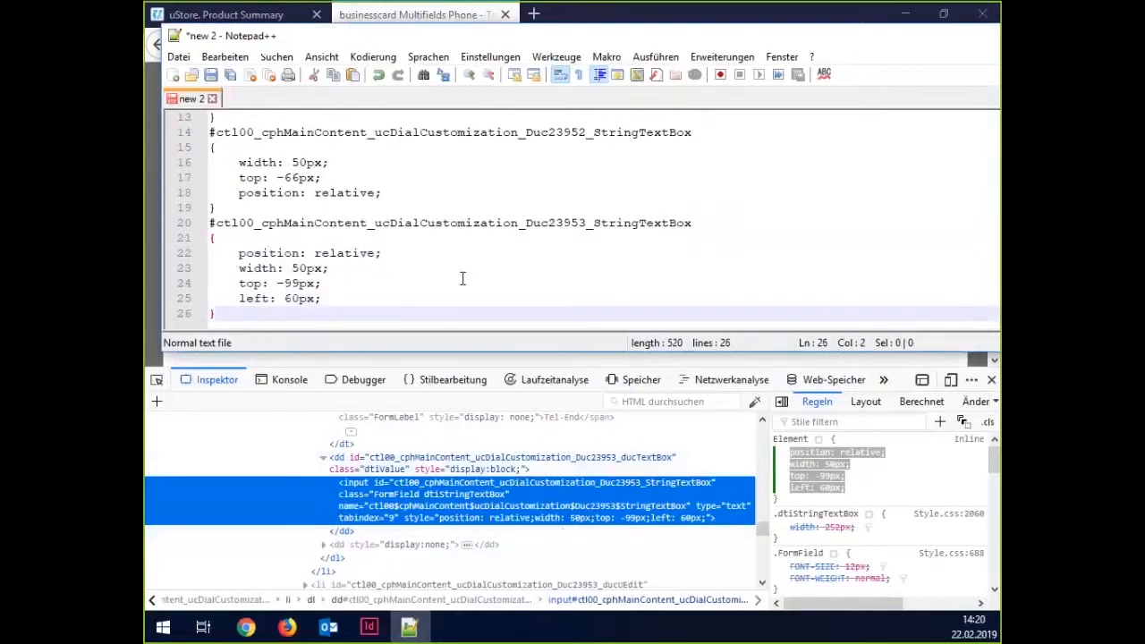
{"action": "scroll", "coordinate": [463, 279], "scroll_direction": "up", "scroll_amount": 4}
{"action": "scroll", "coordinate": [462, 278], "scroll_direction": "down", "scroll_amount": 4}
Take the business card product offline from the Product Summary page.
{"action": "left_click", "coordinate": [429, 359]}
{"action": "left_click", "coordinate": [403, 201]}
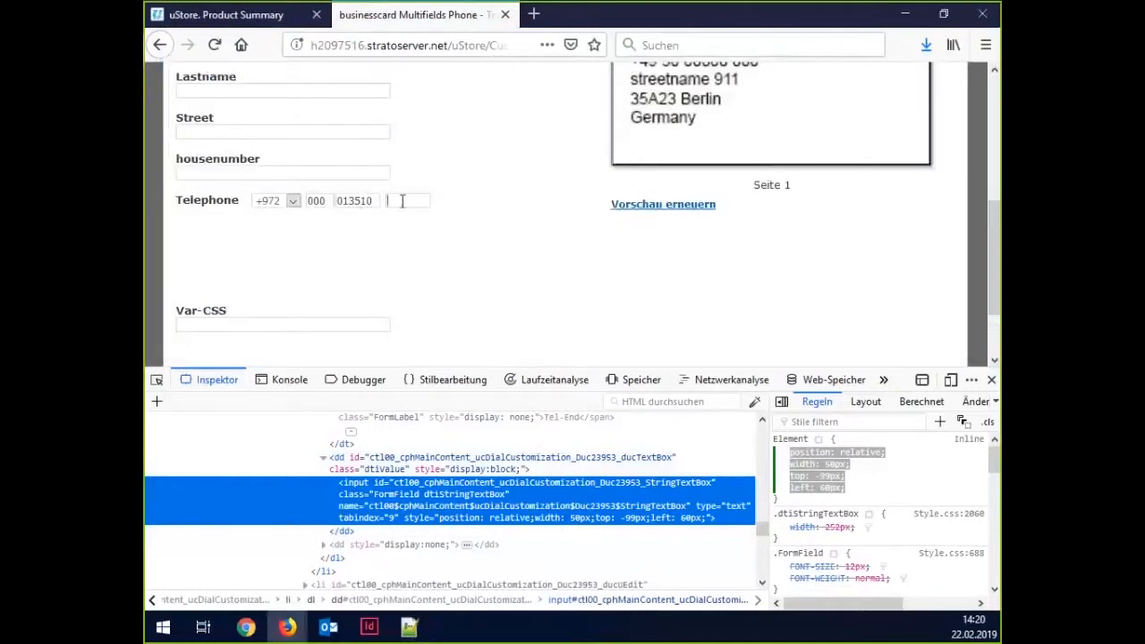
{"action": "left_click", "coordinate": [299, 327]}
{"action": "left_click", "coordinate": [271, 15]}
{"action": "left_click", "coordinate": [373, 348]}
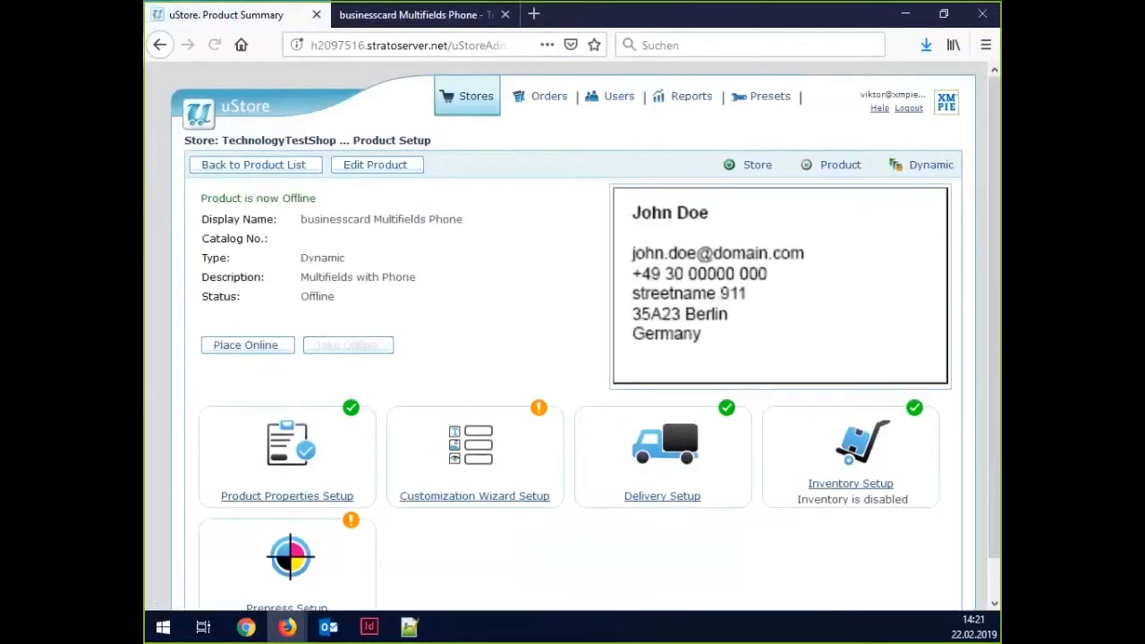
Open the Var-CSS dial's details in Customization Wizard Setup and expand its Input Control list.
{"action": "left_click", "coordinate": [454, 447]}
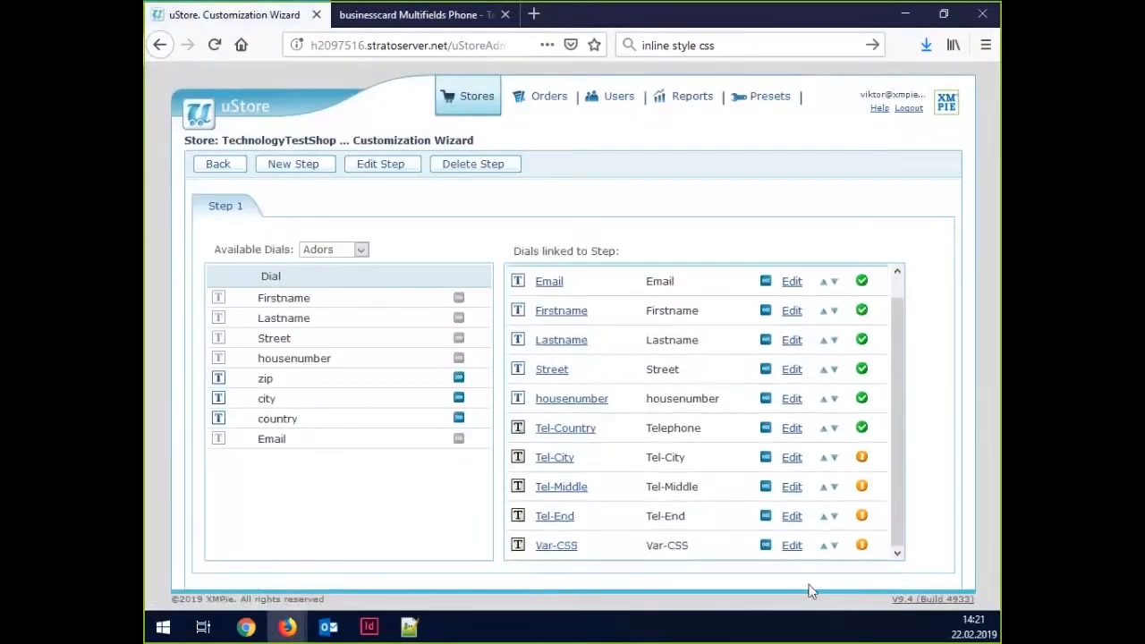
{"action": "left_click", "coordinate": [796, 546]}
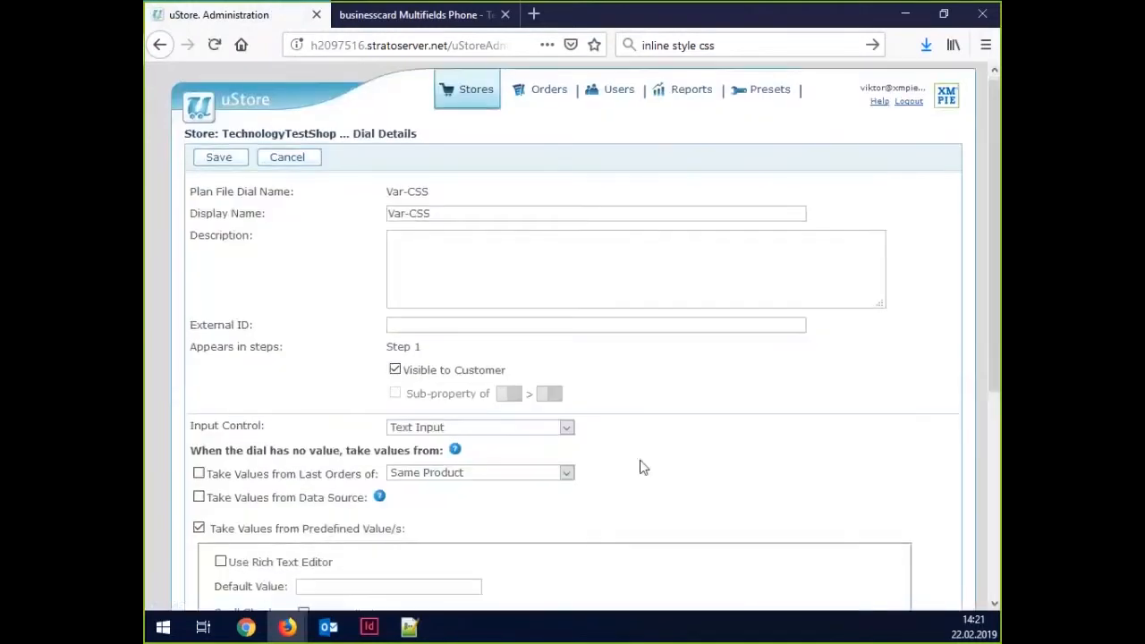
{"action": "scroll", "coordinate": [642, 468], "scroll_direction": "down", "scroll_amount": 4}
{"action": "left_click", "coordinate": [424, 95]}
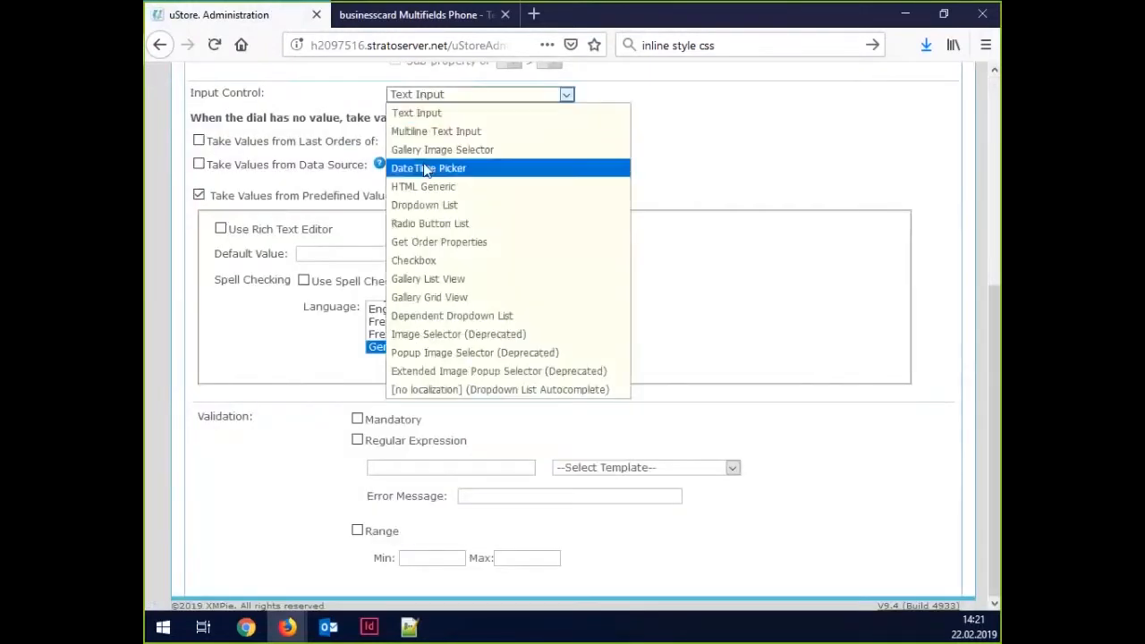
Set Input Control to HTML Generic and enter opening and closing style tags in Markup.
{"action": "left_click", "coordinate": [424, 195]}
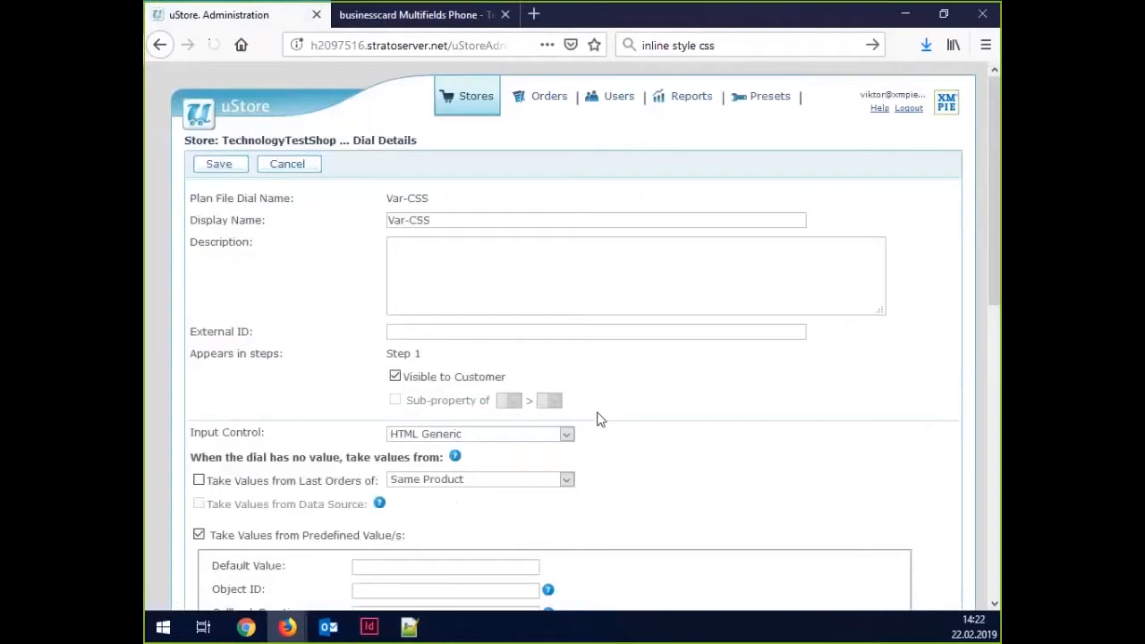
{"action": "scroll", "coordinate": [595, 412], "scroll_direction": "down", "scroll_amount": 4}
{"action": "scroll", "coordinate": [593, 406], "scroll_direction": "down", "scroll_amount": 1}
{"action": "left_click", "coordinate": [460, 295]}
{"action": "key", "text": "ctrl+v"}
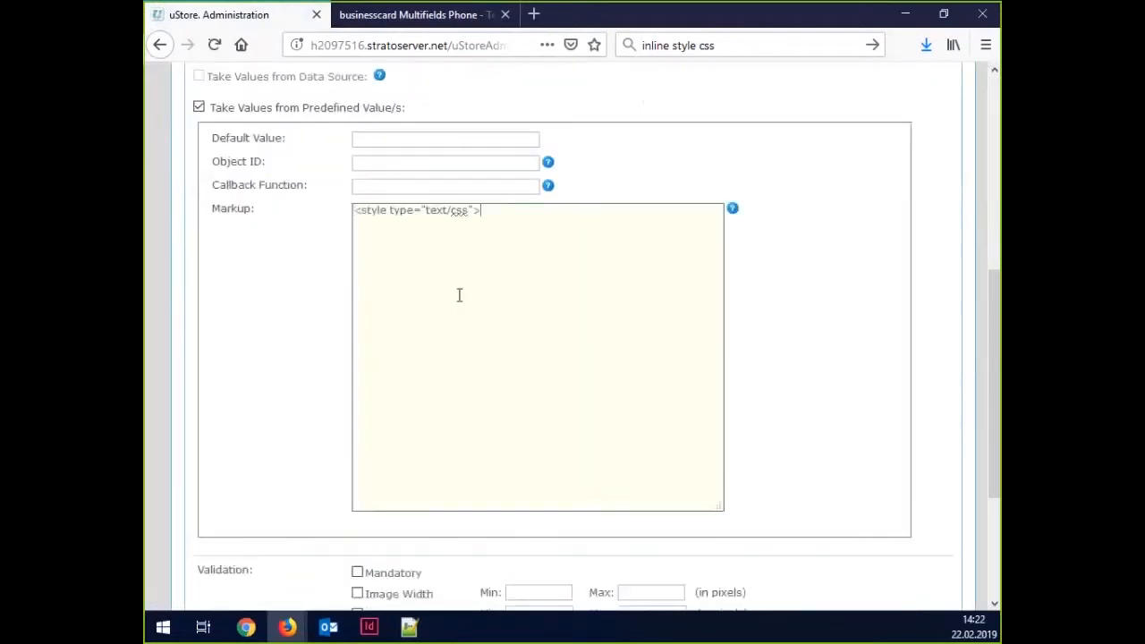
{"action": "key", "text": "Return"}
{"action": "key", "text": "Return"}
{"action": "type", "text": "</"}
{"action": "type", "text": "stre"}
{"action": "key", "text": "BackSpace"}
{"action": "key", "text": "BackSpace"}
{"action": "key", "text": "BackSpace"}
{"action": "type", "text": "tr"}
{"action": "key", "text": "BackSpace"}
{"action": "type", "text": "yl"}
{"action": "key", "text": "Up"}
{"action": "key", "text": "Up"}
Paste the four telephone CSS rules from Notepad++ inside the style block.
{"action": "key", "text": "alt+Tab"}
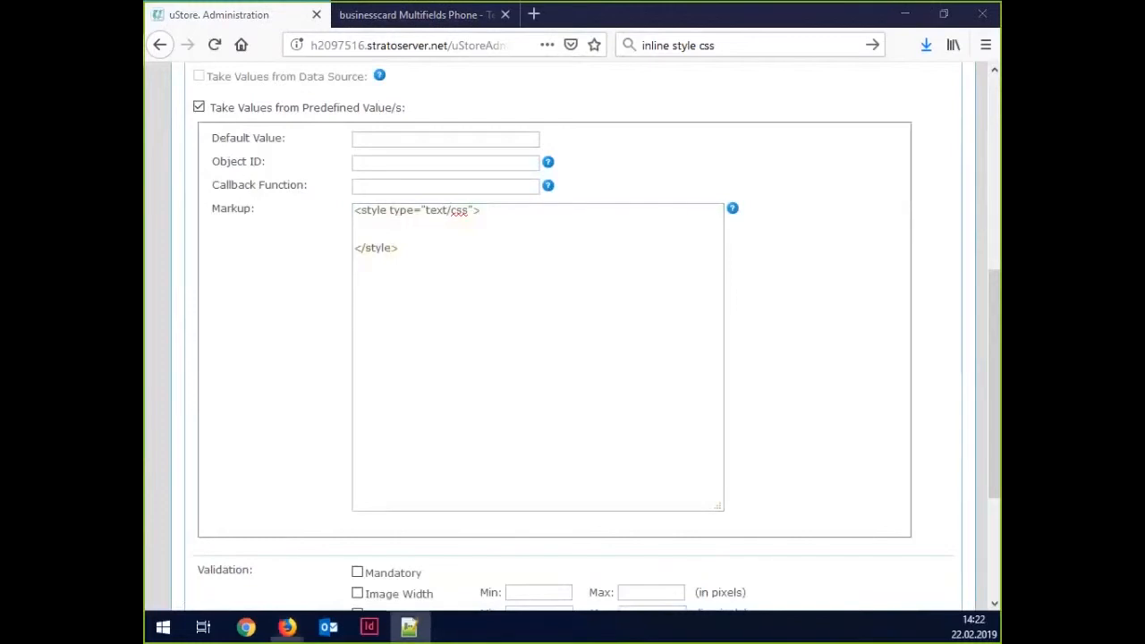
{"action": "left_click", "coordinate": [397, 233]}
{"action": "key", "text": "ctrl+v"}
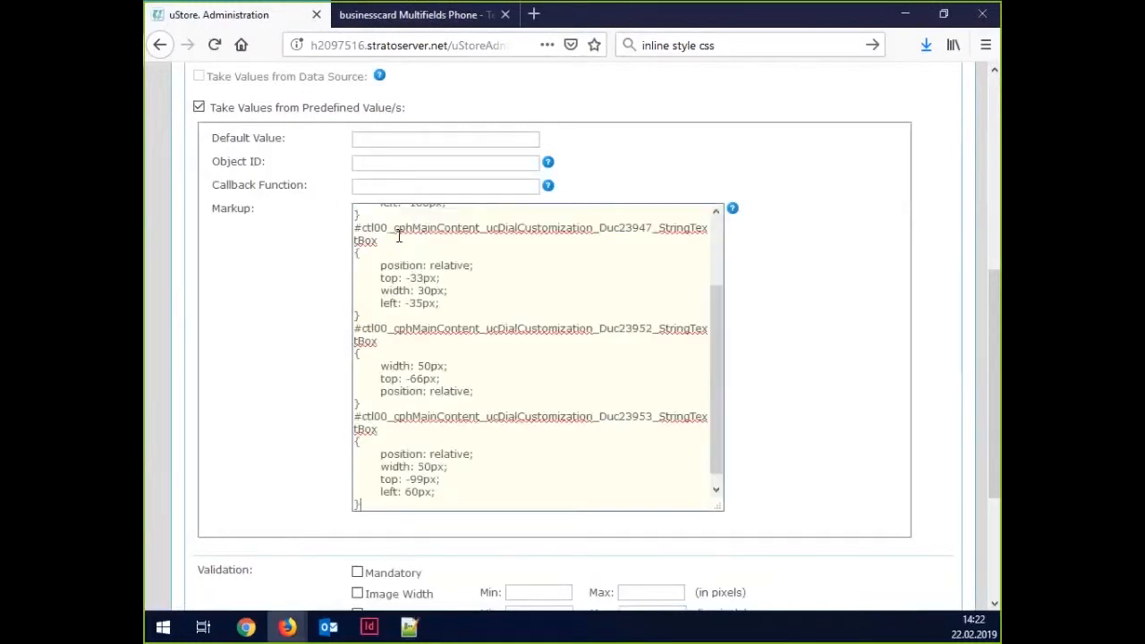
{"action": "scroll", "coordinate": [454, 349], "scroll_direction": "up", "scroll_amount": 3}
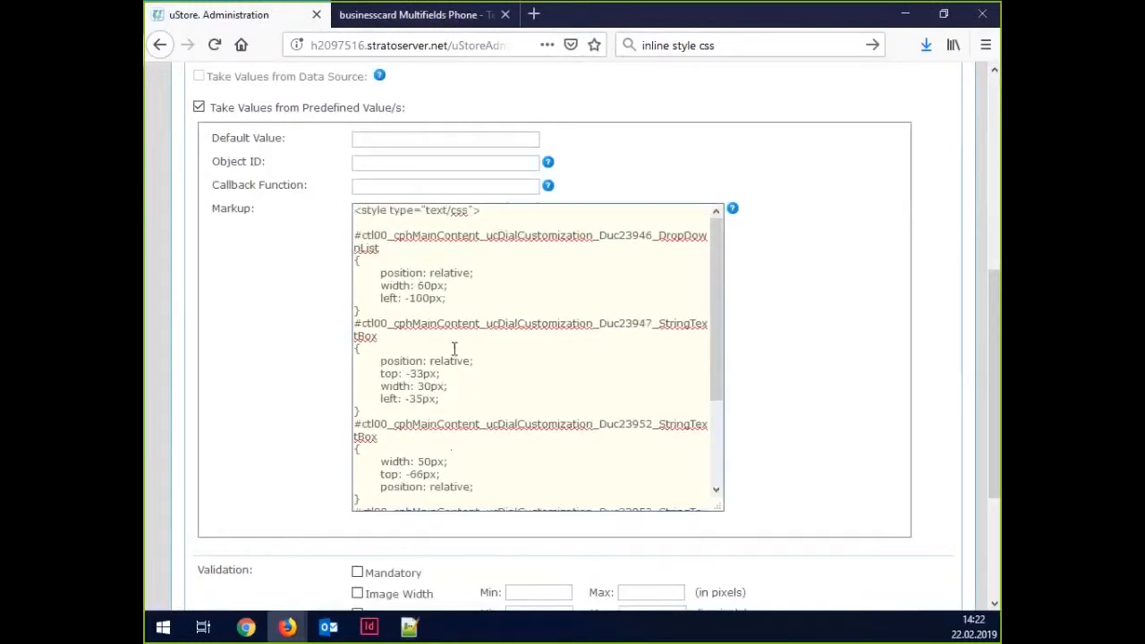
{"action": "scroll", "coordinate": [454, 349], "scroll_direction": "down", "scroll_amount": 3}
{"action": "scroll", "coordinate": [504, 403], "scroll_direction": "up", "scroll_amount": 3}
{"action": "scroll", "coordinate": [322, 425], "scroll_direction": "up", "scroll_amount": 4}
{"action": "scroll", "coordinate": [322, 403], "scroll_direction": "up", "scroll_amount": 2}
{"action": "scroll", "coordinate": [315, 378], "scroll_direction": "down", "scroll_amount": 5}
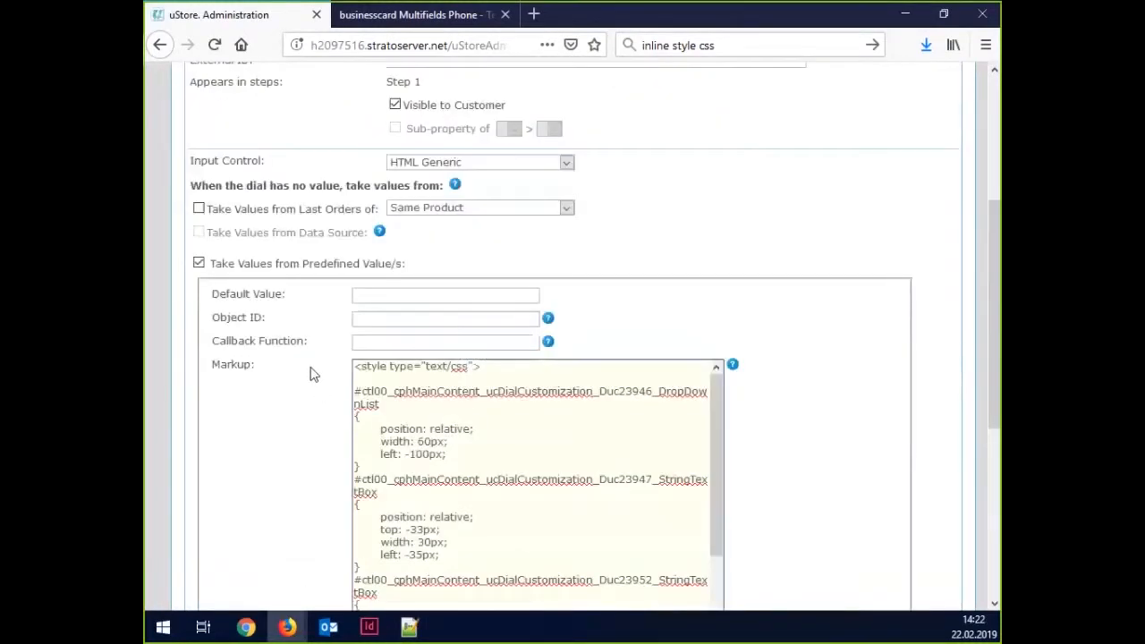
{"action": "scroll", "coordinate": [310, 374], "scroll_direction": "up", "scroll_amount": 5}
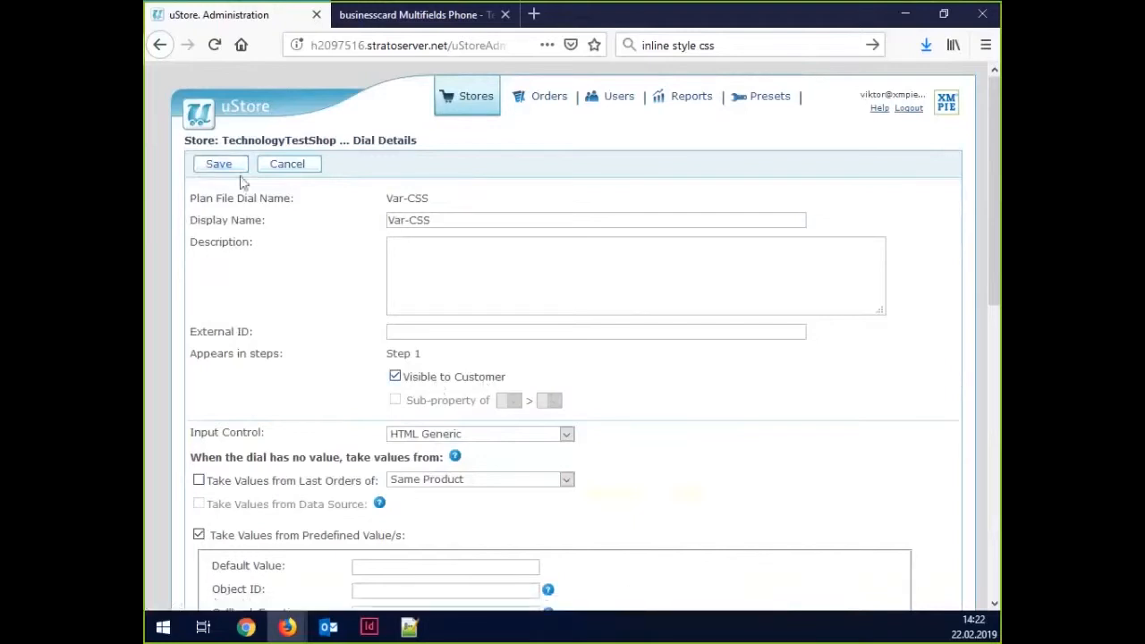
Save the Var-CSS dial and place the product back online.
{"action": "left_click", "coordinate": [238, 170]}
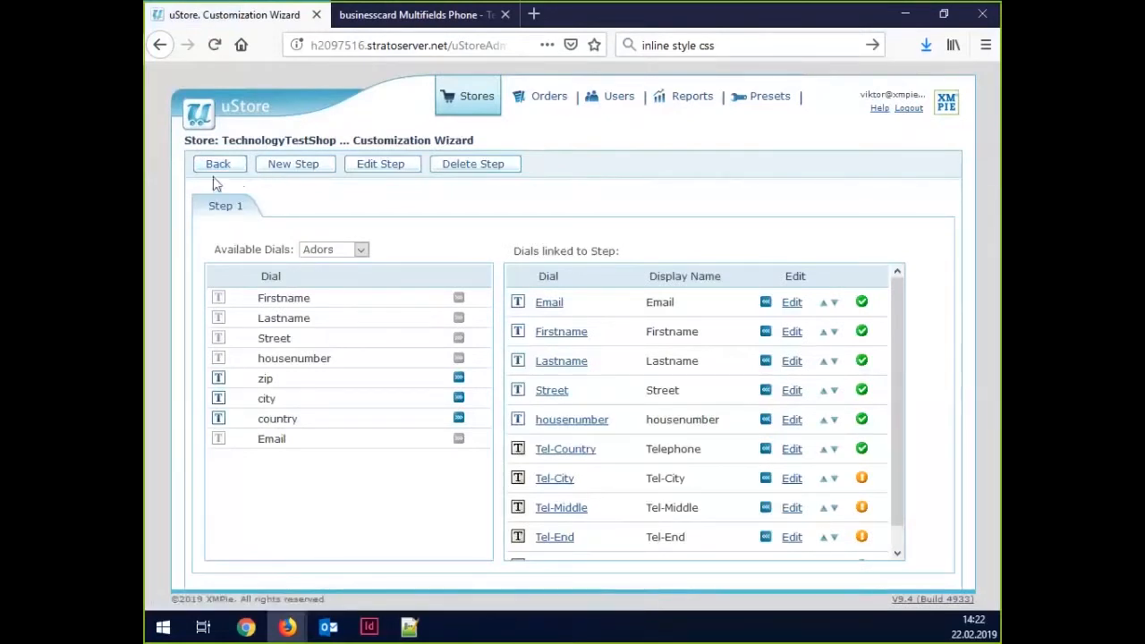
{"action": "left_click", "coordinate": [214, 169]}
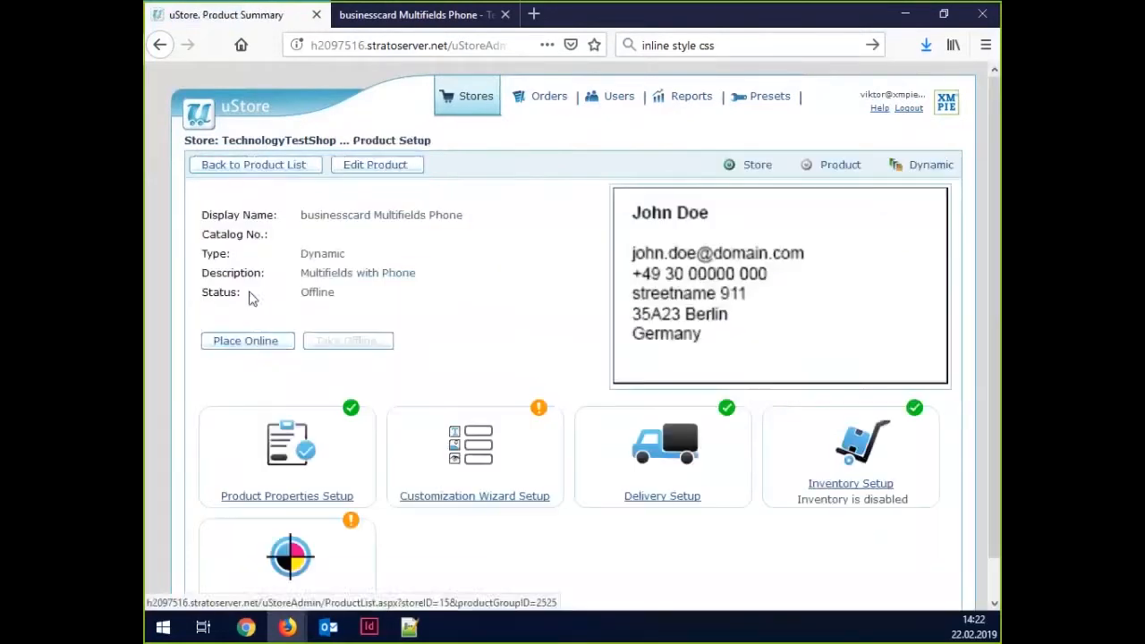
{"action": "left_click", "coordinate": [251, 344]}
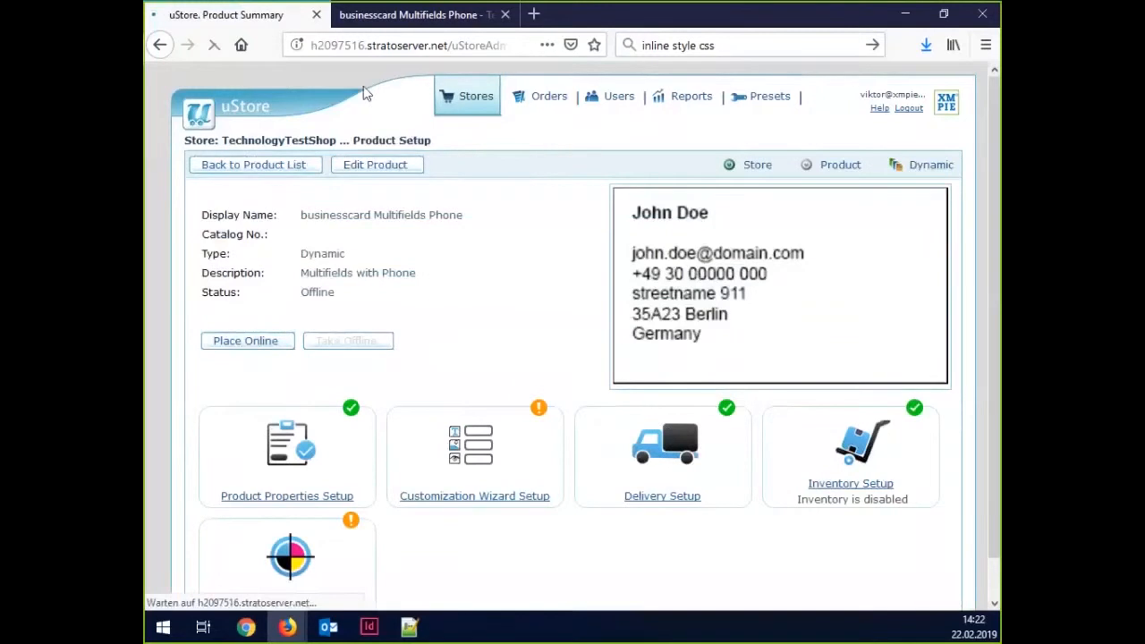
Reload the storefront page and refresh the business card preview to check the Telephone row.
{"action": "left_click", "coordinate": [377, 20]}
{"action": "left_click", "coordinate": [214, 44]}
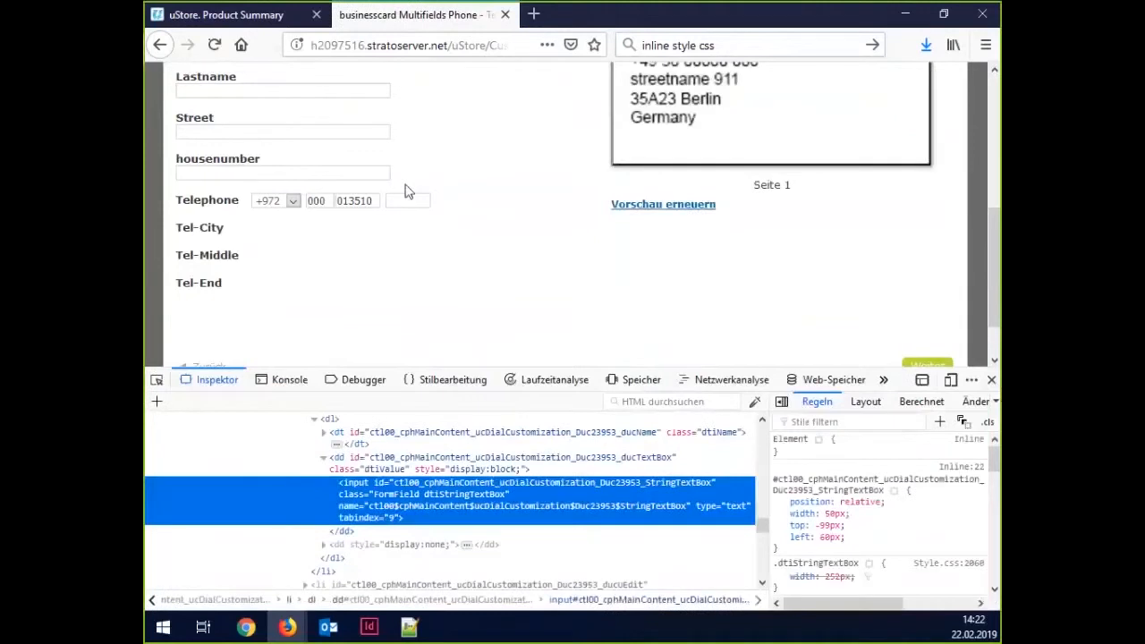
{"action": "left_click", "coordinate": [294, 202]}
{"action": "left_click", "coordinate": [295, 204]}
{"action": "left_click", "coordinate": [417, 201]}
{"action": "scroll", "coordinate": [466, 287], "scroll_direction": "up", "scroll_amount": 2}
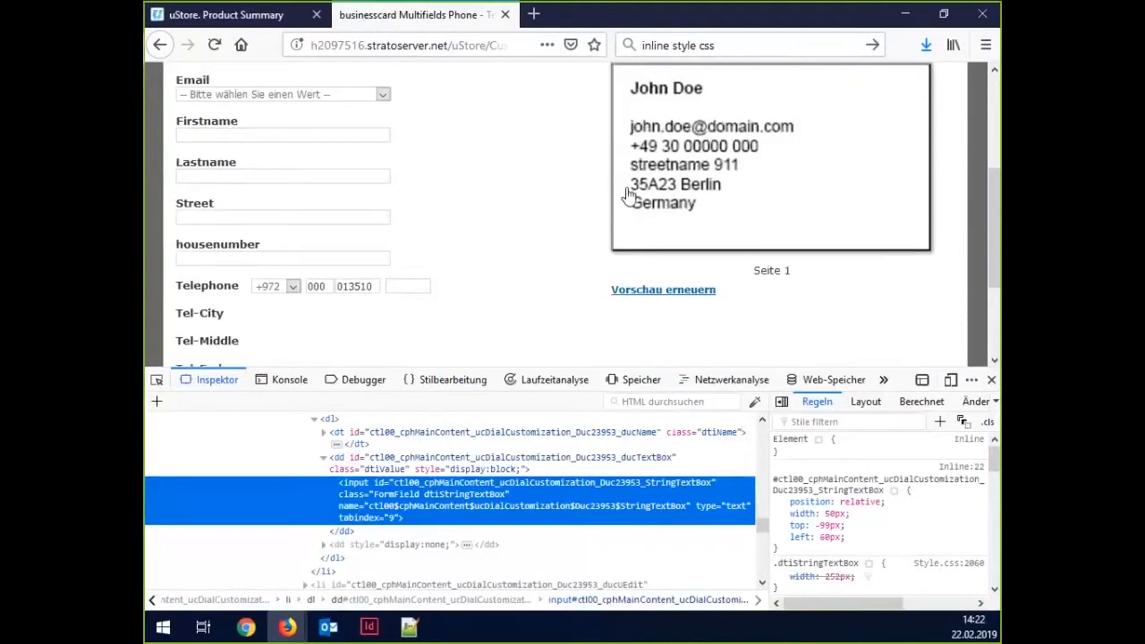
{"action": "left_click", "coordinate": [652, 292]}
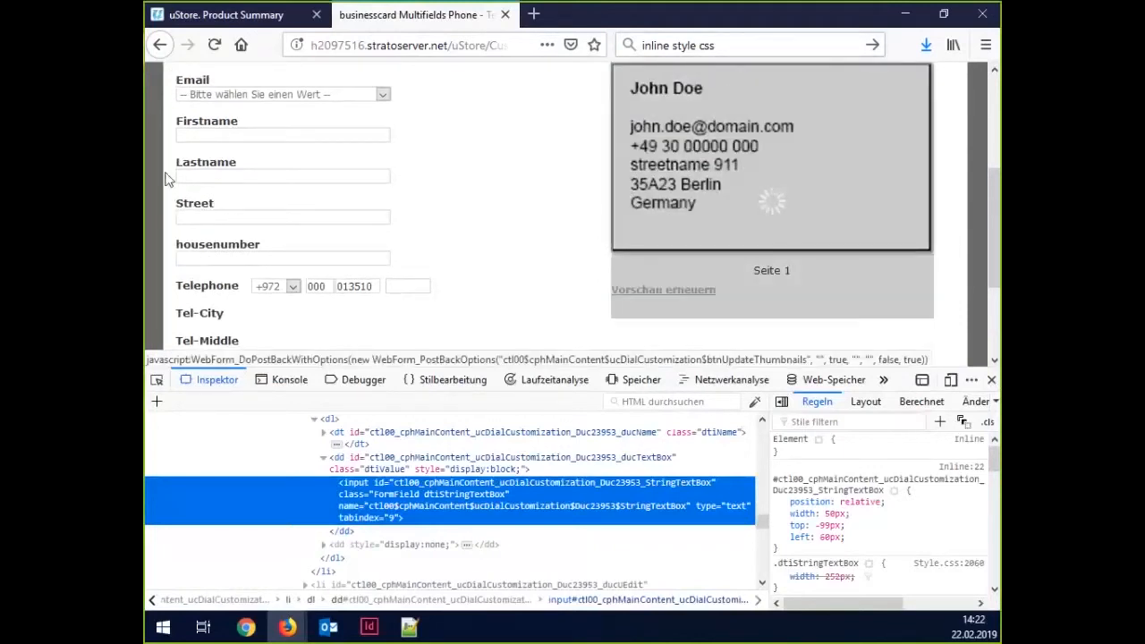
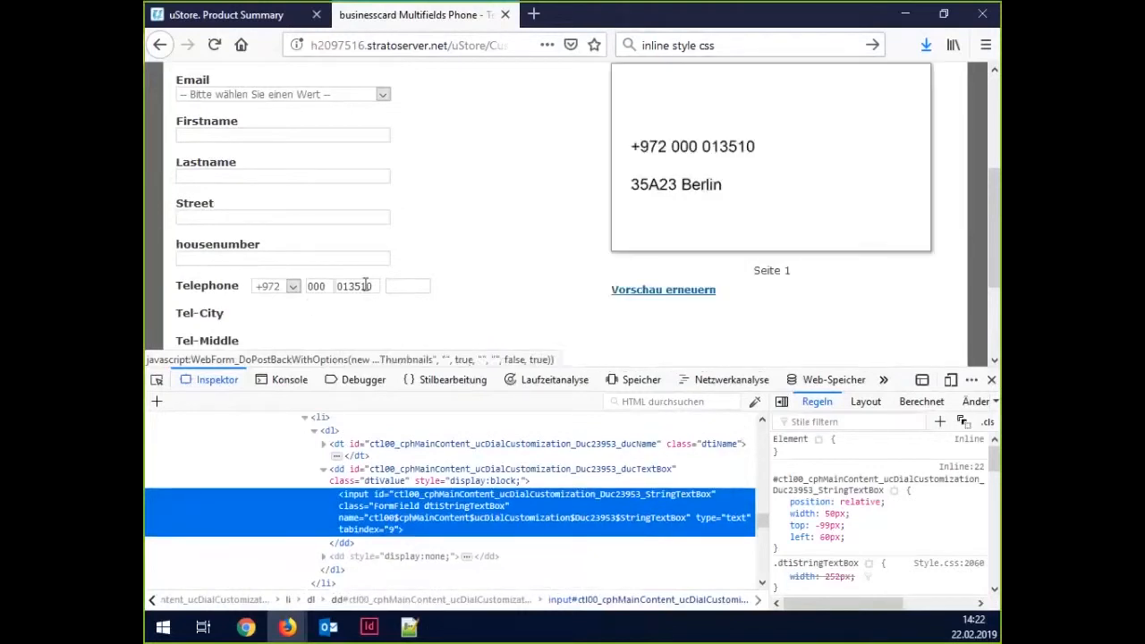
{"action": "double_click", "coordinate": [313, 287]}
{"action": "double_click", "coordinate": [374, 286]}
{"action": "left_click", "coordinate": [395, 284]}
{"action": "left_click", "coordinate": [661, 291]}
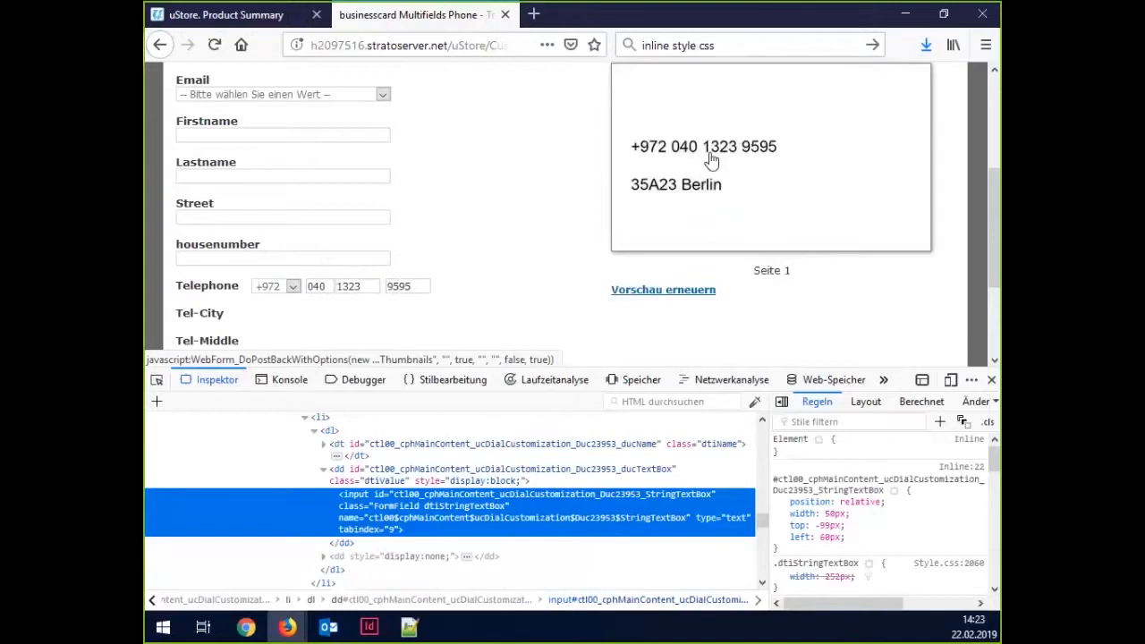
{"action": "double_click", "coordinate": [412, 285]}
{"action": "left_click", "coordinate": [413, 285]}
{"action": "scroll", "coordinate": [356, 238], "scroll_direction": "down", "scroll_amount": 2}
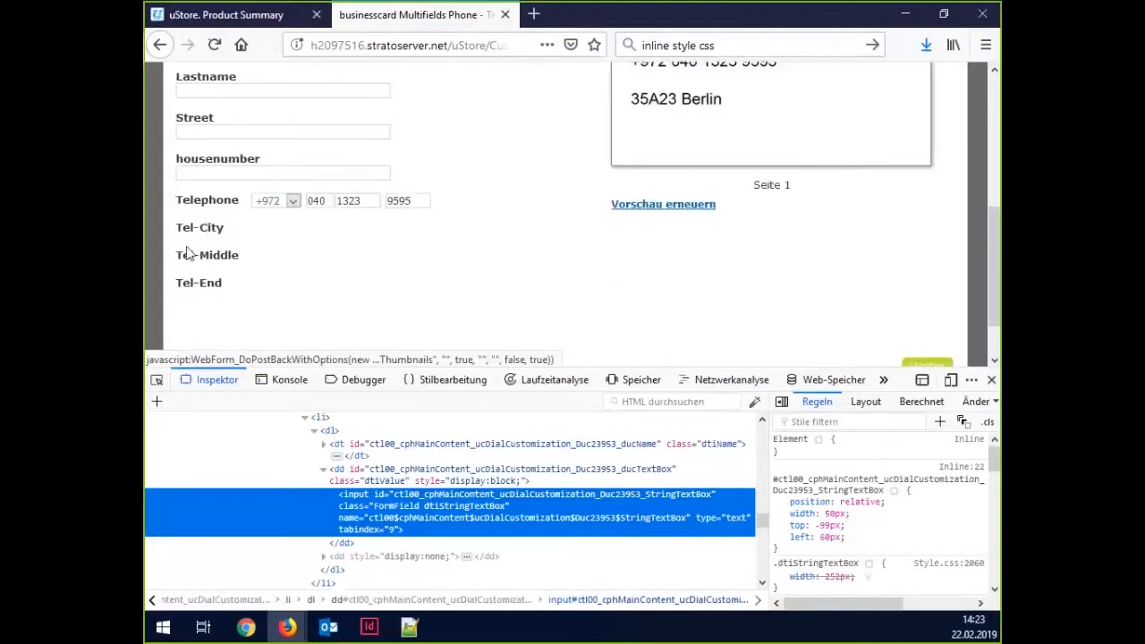
Inspect the Tel-City label's markup and copy its span id for the CSS notes in Notepad++.
{"action": "scroll", "coordinate": [189, 253], "scroll_direction": "down", "scroll_amount": 1}
{"action": "left_click_drag", "start_coordinate": [177, 170], "coordinate": [245, 245]}
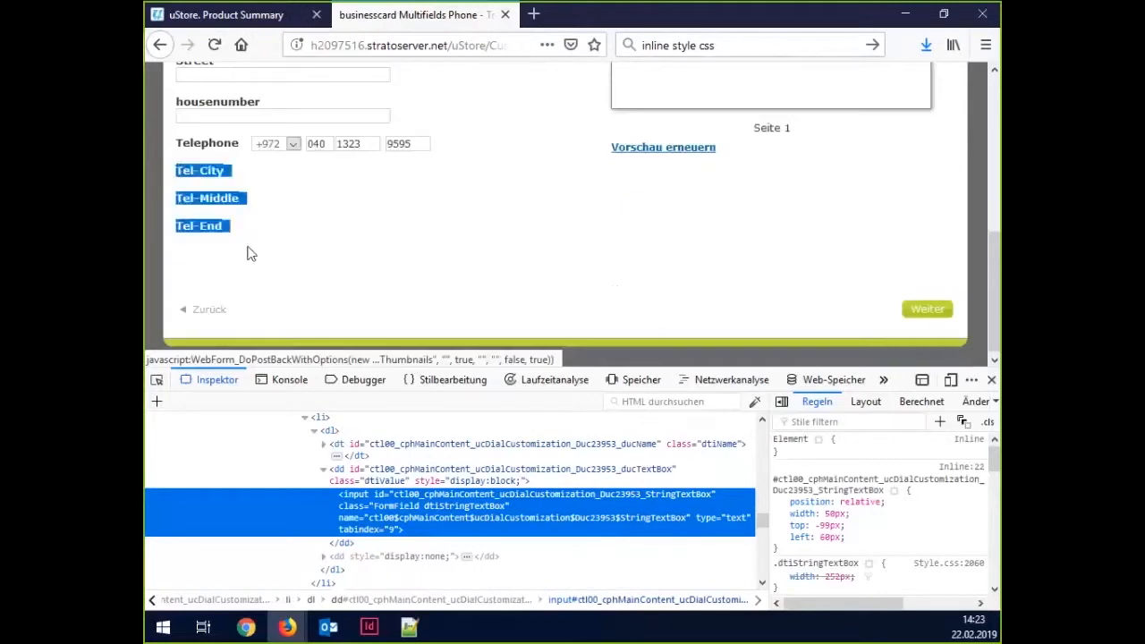
{"action": "left_click", "coordinate": [250, 255]}
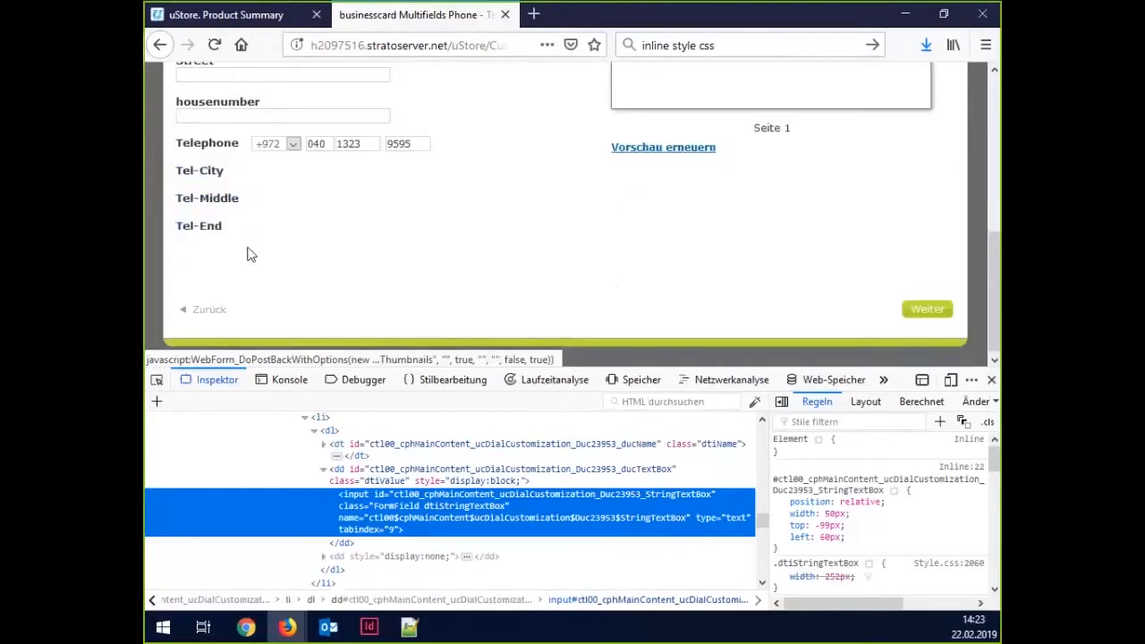
{"action": "key", "text": "ctrl+shift+c"}
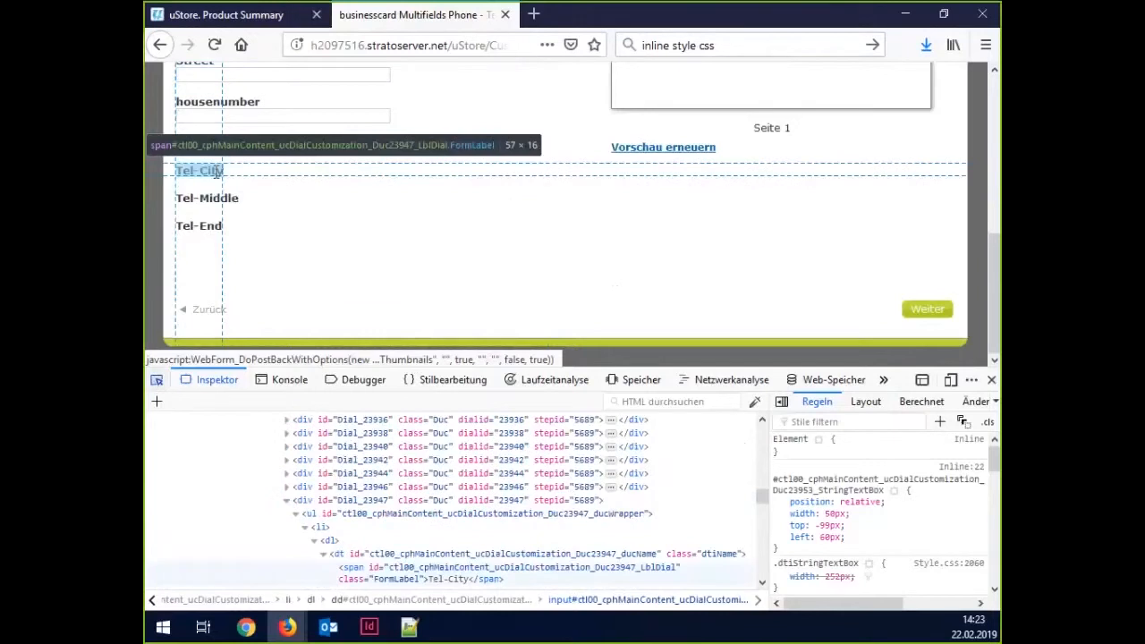
{"action": "left_click", "coordinate": [216, 171]}
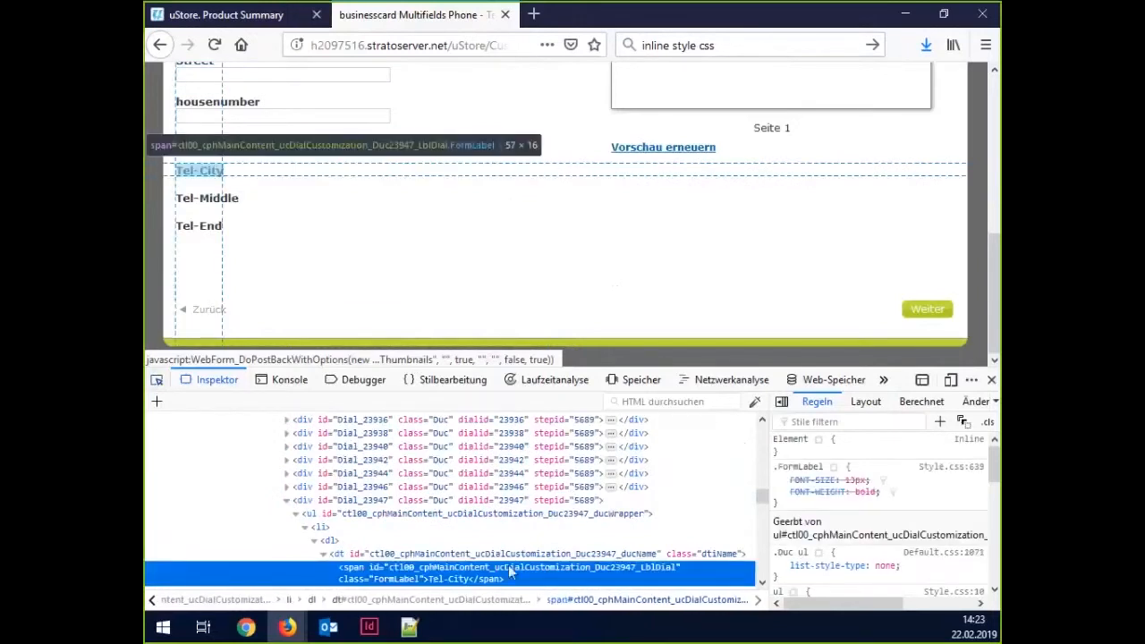
{"action": "double_click", "coordinate": [438, 567]}
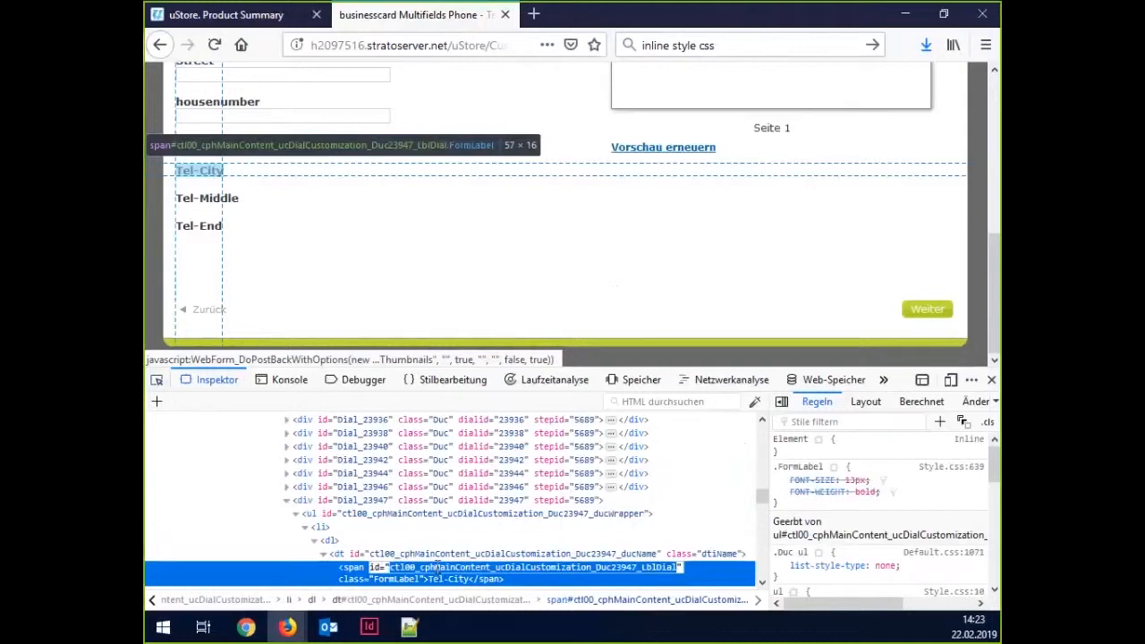
{"action": "scroll", "coordinate": [437, 567], "scroll_direction": "down", "scroll_amount": 2}
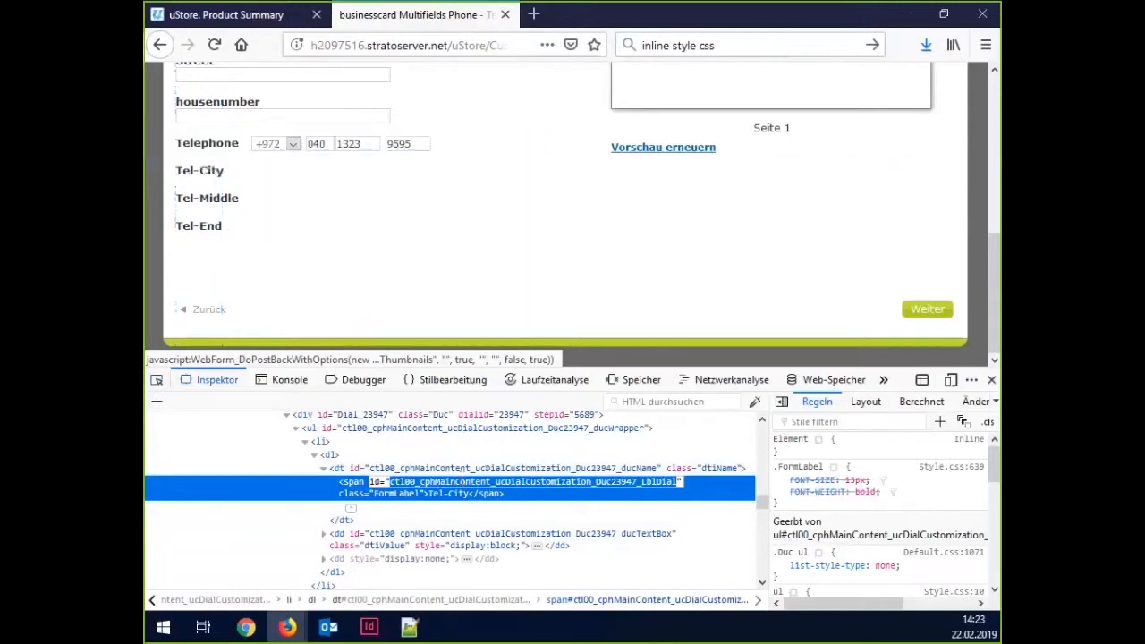
{"action": "left_click", "coordinate": [409, 627]}
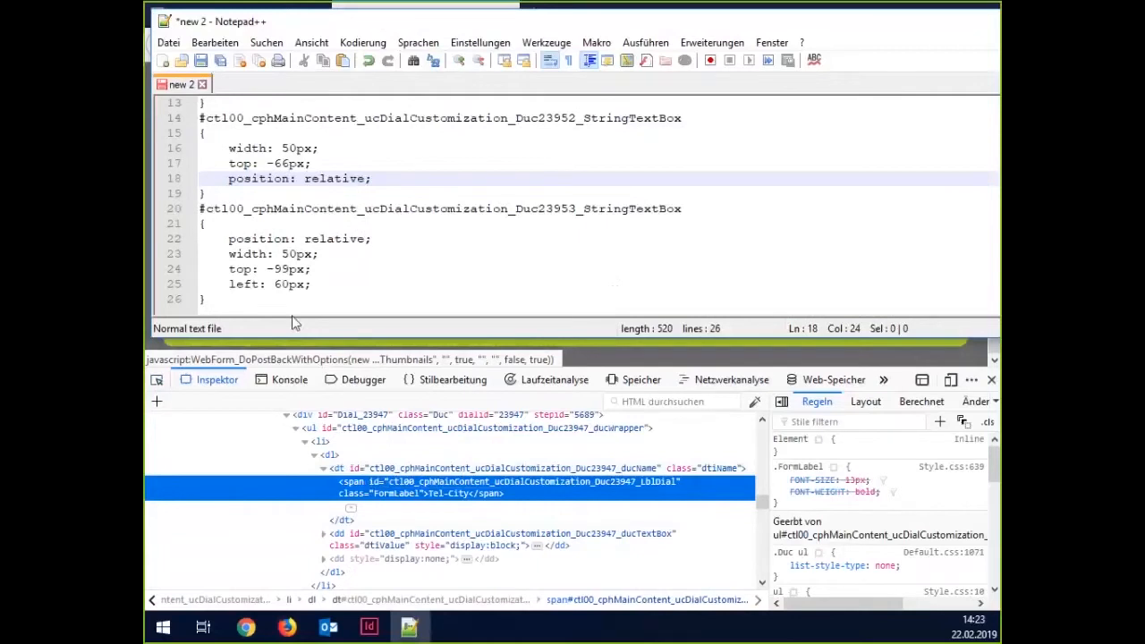
Add the Tel-City label id as a # selector with a trailing comma below the StringTextBox rules.
{"action": "left_click", "coordinate": [286, 301]}
{"action": "key", "text": "Return"}
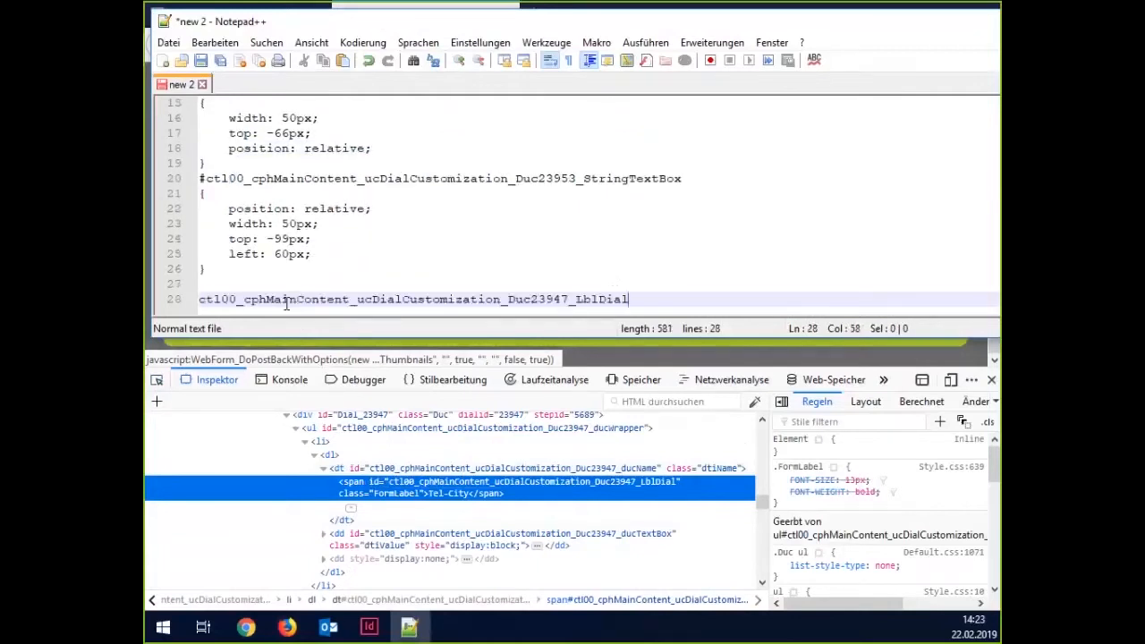
{"action": "key", "text": "Home"}
{"action": "type", "text": "#"}
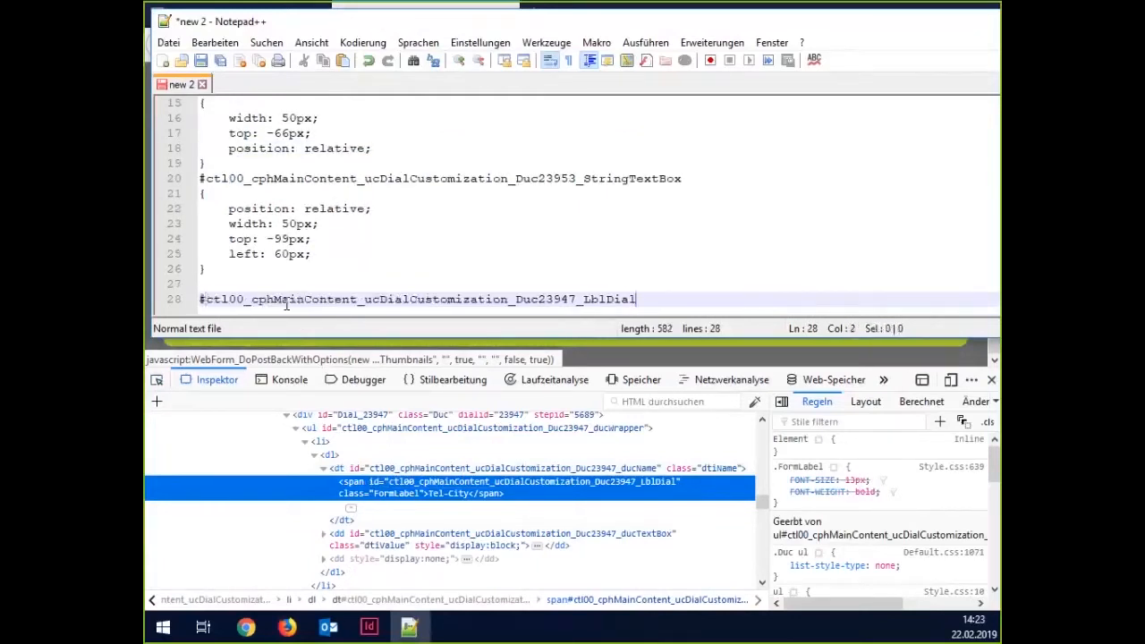
{"action": "key", "text": "End"}
{"action": "type", "text": ","}
{"action": "key", "text": "Return"}
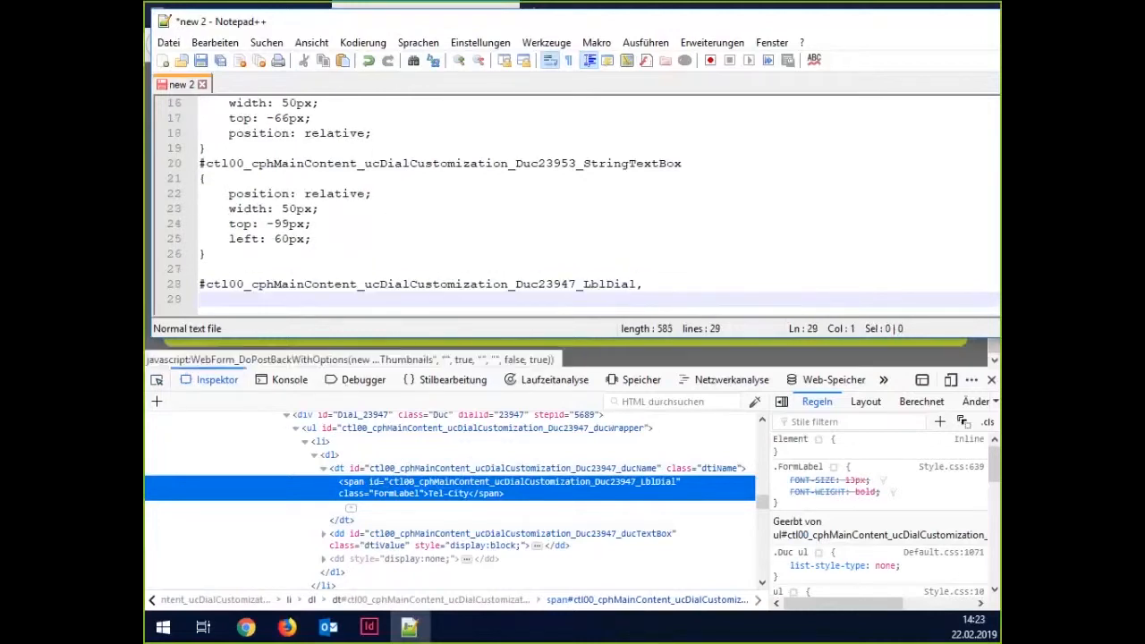
Copy the Tel-Middle label's span id and add it as the next # selector.
{"action": "left_click", "coordinate": [286, 626]}
{"action": "right_click", "coordinate": [209, 206]}
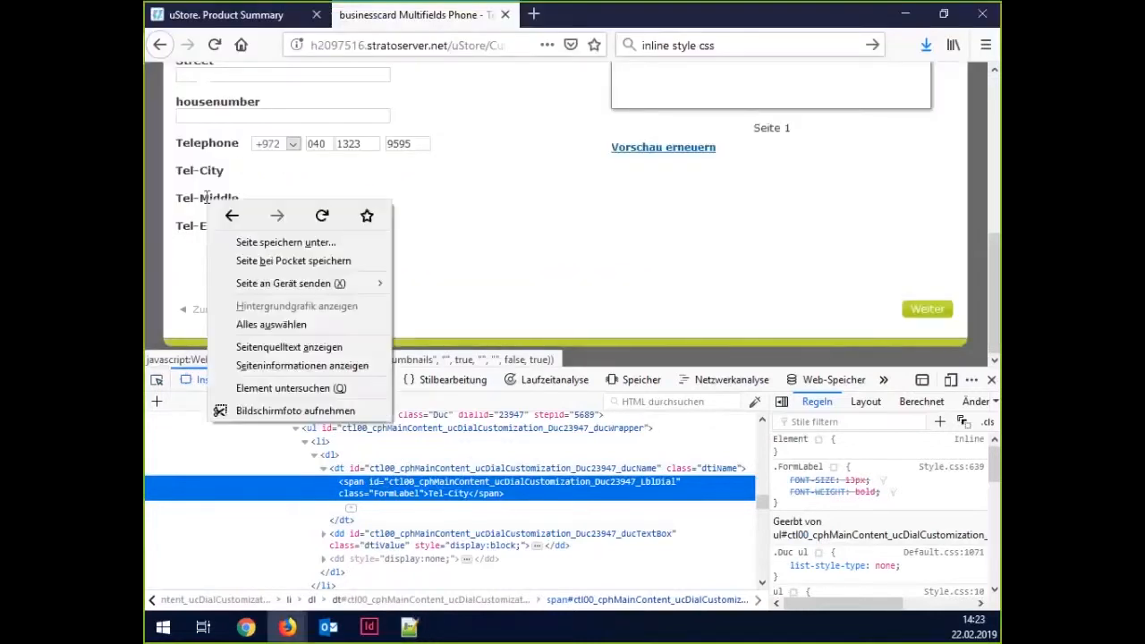
{"action": "left_click", "coordinate": [288, 387]}
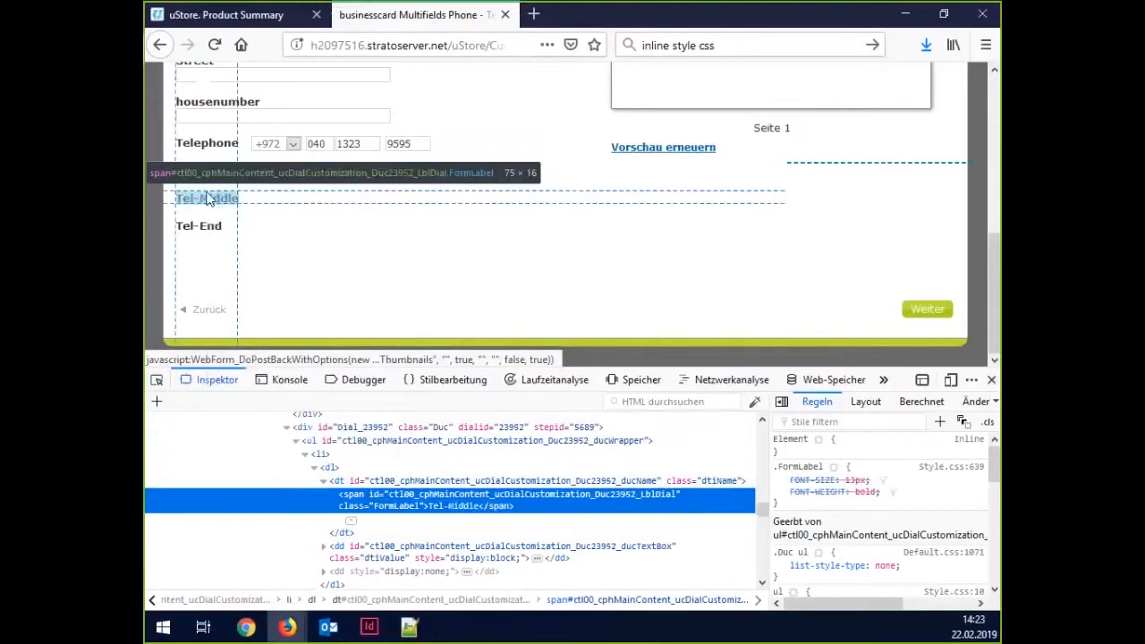
{"action": "double_click", "coordinate": [445, 494]}
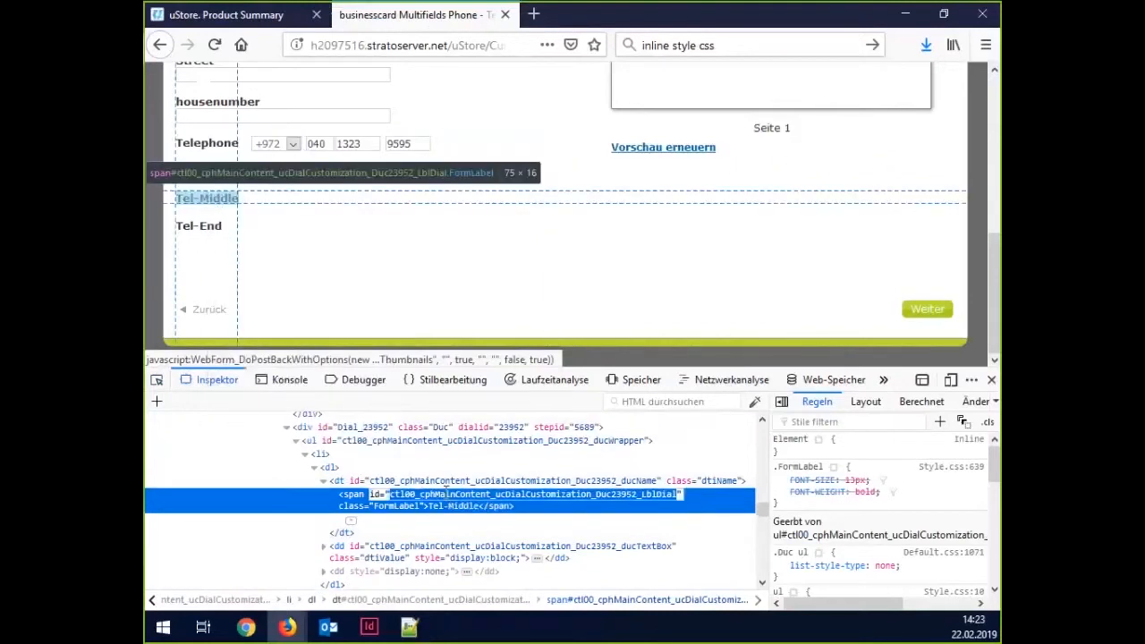
{"action": "left_click", "coordinate": [427, 630]}
{"action": "type", "text": "#"}
{"action": "key", "text": "ctrl+v"}
{"action": "type", "text": ","}
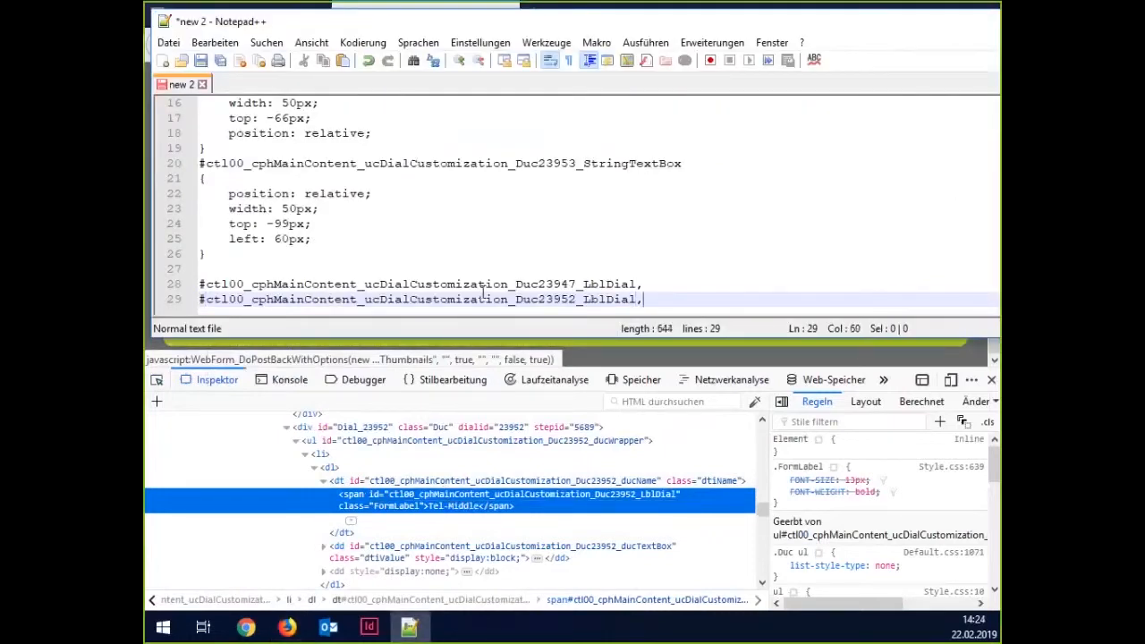
{"action": "key", "text": "Return"}
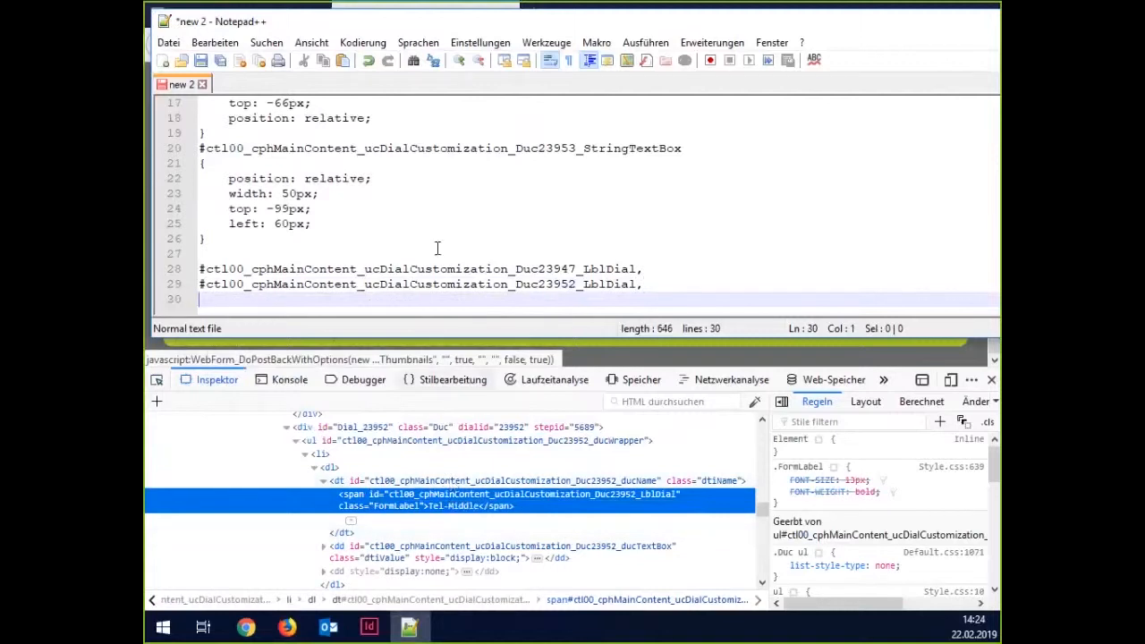
Look up the Tel-End label's span id in the storefront markup.
{"action": "key", "text": "alt+Tab"}
{"action": "right_click", "coordinate": [217, 224]}
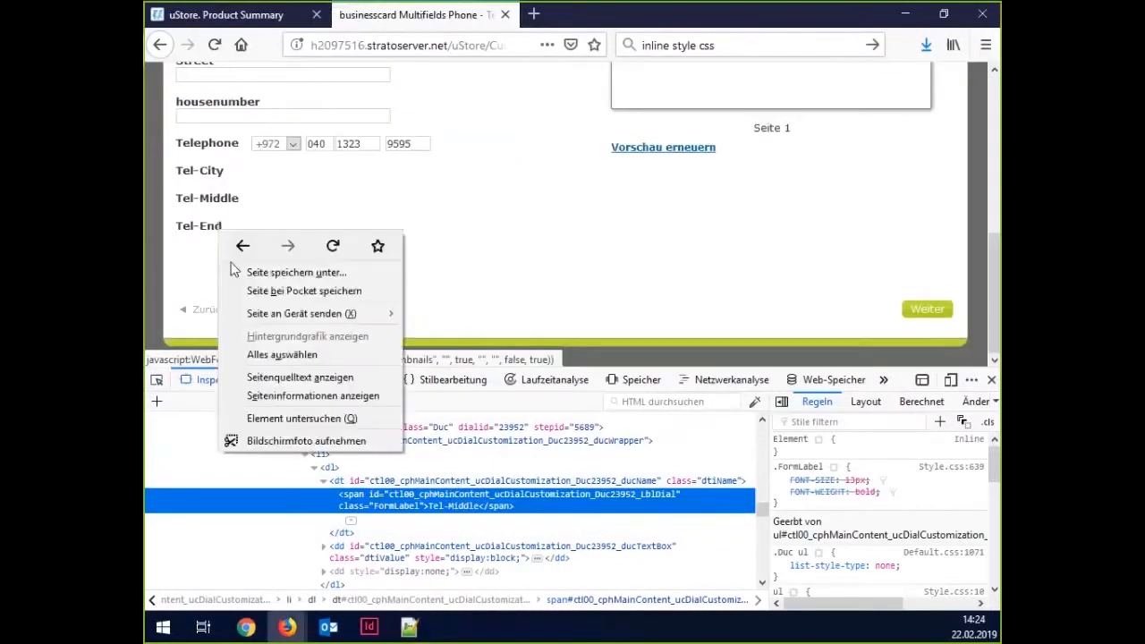
{"action": "left_click", "coordinate": [344, 417]}
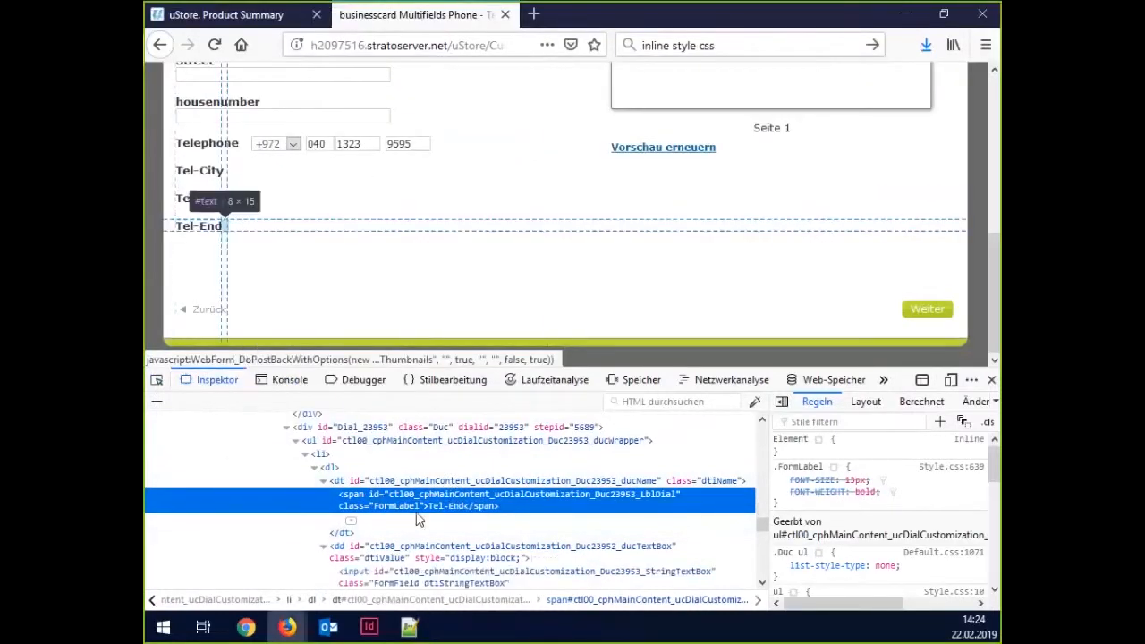
{"action": "left_click", "coordinate": [156, 379]}
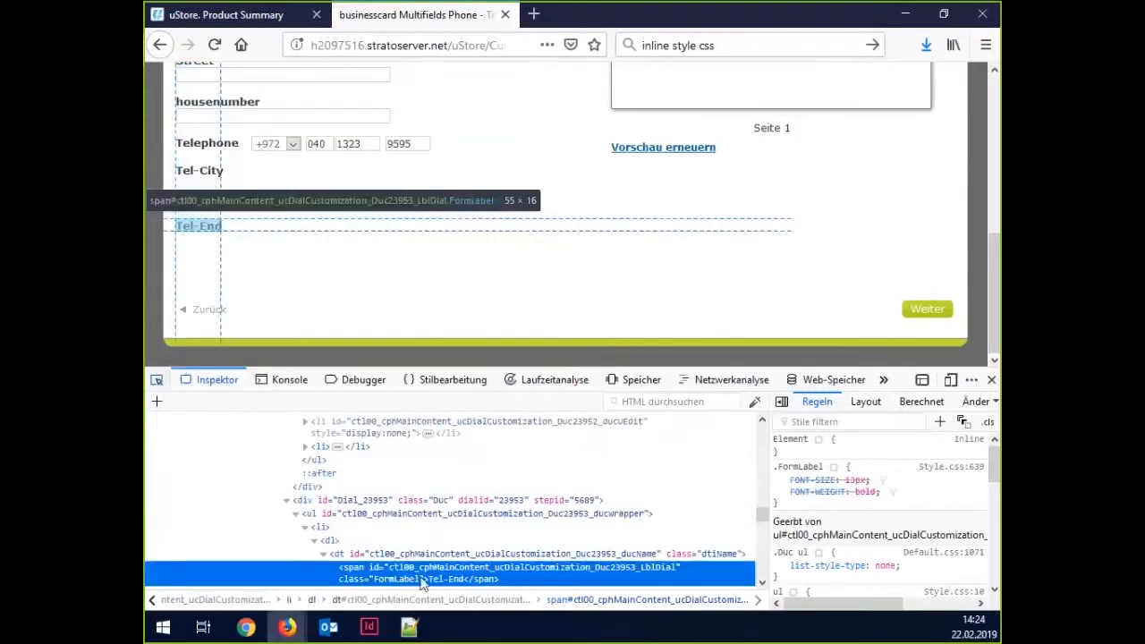
{"action": "left_click", "coordinate": [208, 229]}
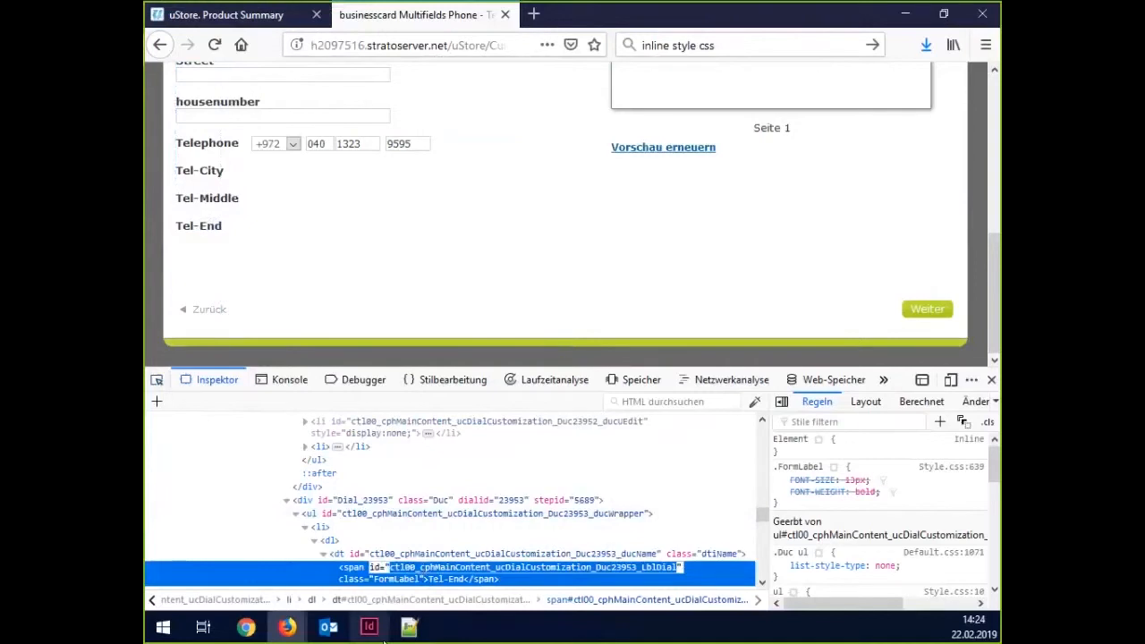
{"action": "left_click", "coordinate": [408, 628]}
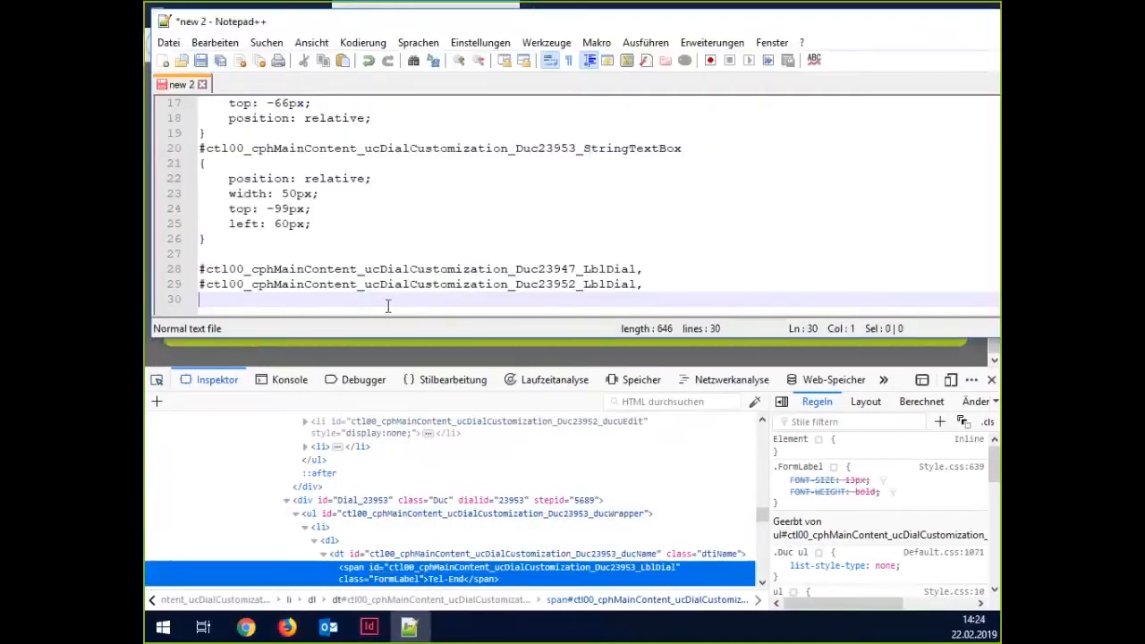
Add the Duc23953 LblDial id as the third # selector.
{"action": "key", "text": "ctrl+v"}
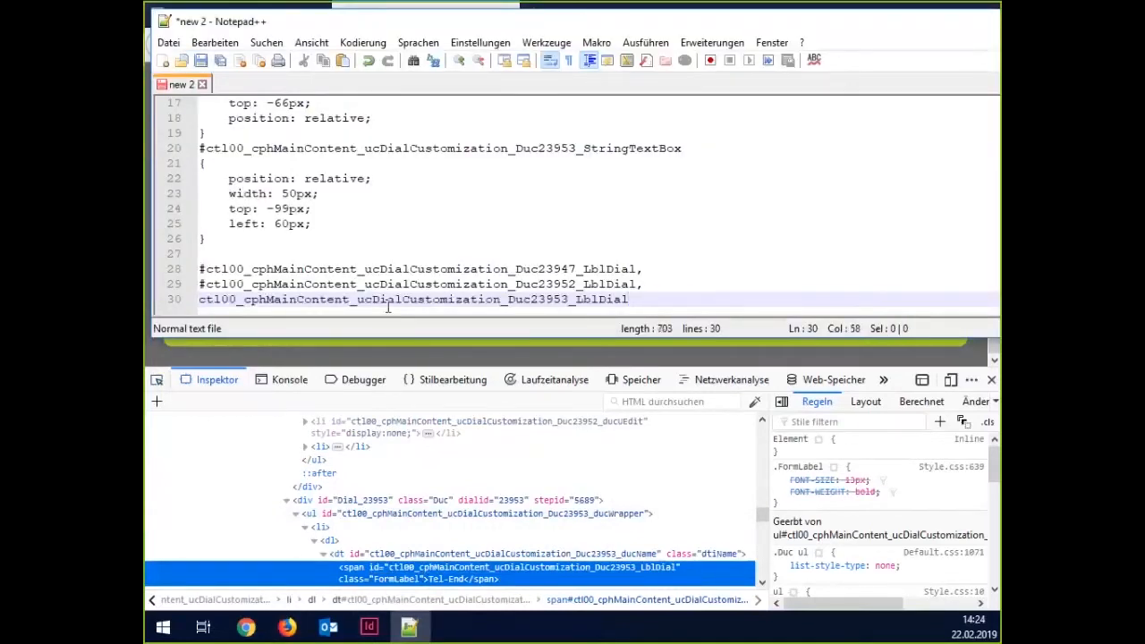
{"action": "key", "text": "Return"}
{"action": "key", "text": "Up"}
{"action": "type", "text": "#"}
{"action": "key", "text": "Down"}
Give the three LblDial selectors a { display:none; } rule and select the whole stylesheet.
{"action": "type", "text": "{"}
{"action": "key", "text": "Return"}
{"action": "key", "text": "Return"}
{"action": "type", "text": "}"}
{"action": "key", "text": "Up"}
{"action": "key", "text": "Tab"}
{"action": "type", "text": "display:none;"}
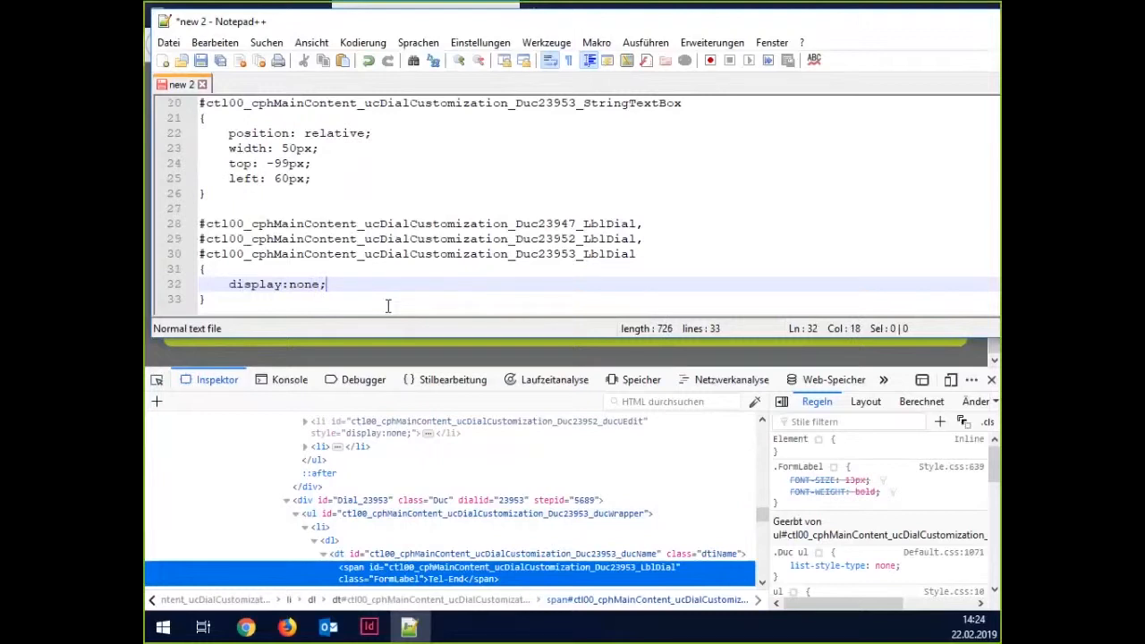
{"action": "key", "text": "ctrl+a"}
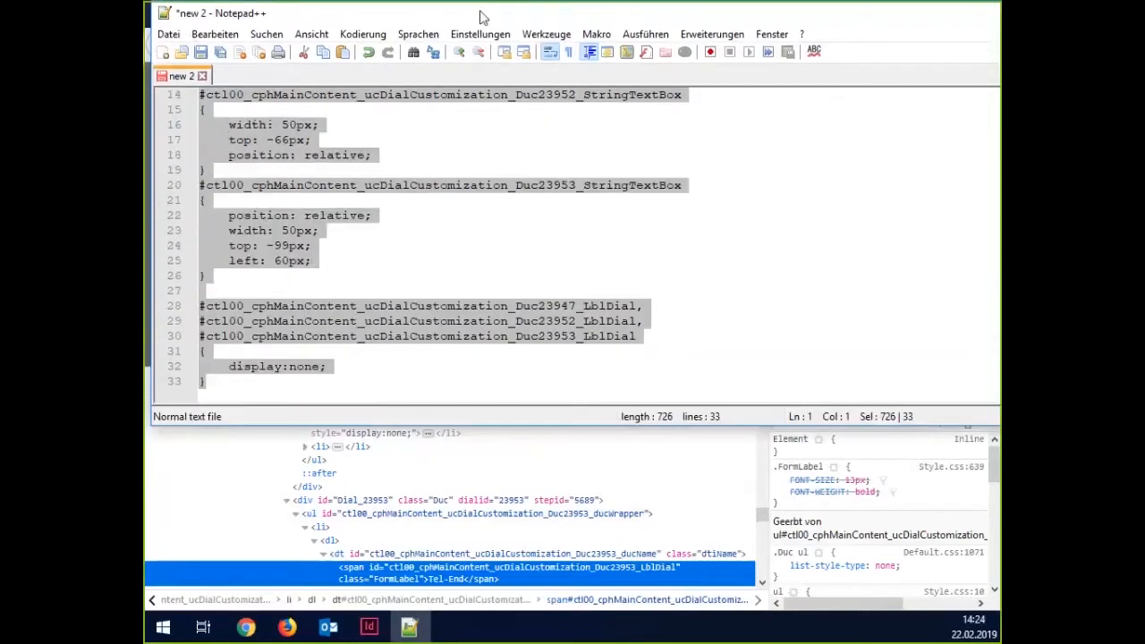
{"action": "key", "text": "alt+Tab"}
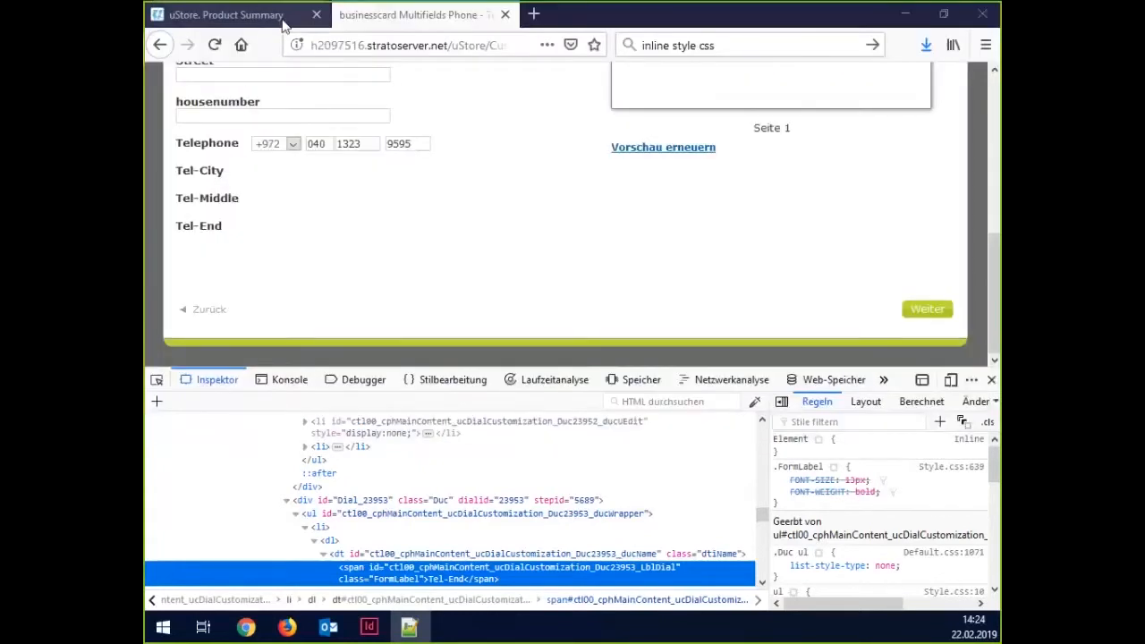
Take the product offline and open the Var-CSS dial in the Customization Wizard Setup.
{"action": "left_click", "coordinate": [283, 24]}
{"action": "left_click", "coordinate": [342, 354]}
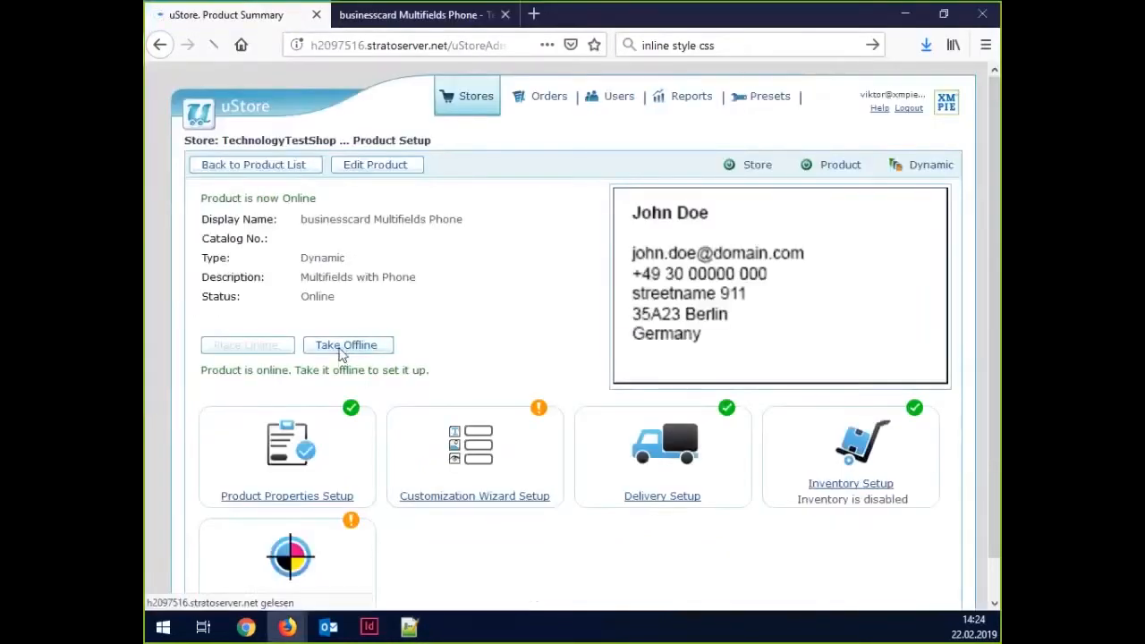
{"action": "left_click", "coordinate": [483, 396]}
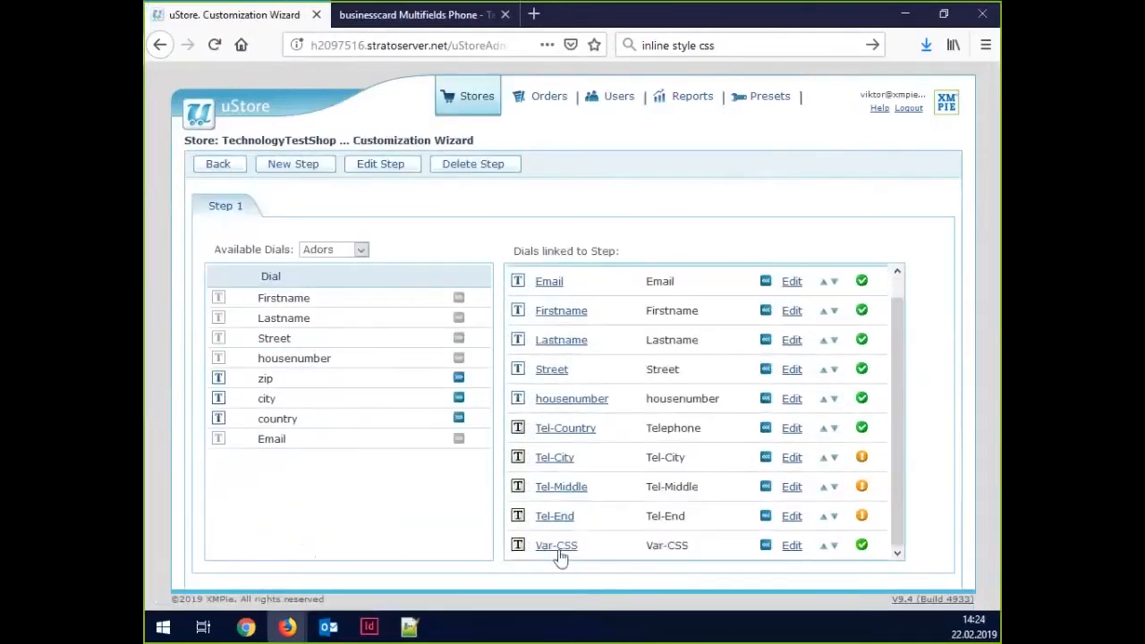
{"action": "left_click", "coordinate": [558, 549]}
Replace the Var-CSS markup rules with the updated label-hiding CSS.
{"action": "scroll", "coordinate": [519, 465], "scroll_direction": "down", "scroll_amount": 5}
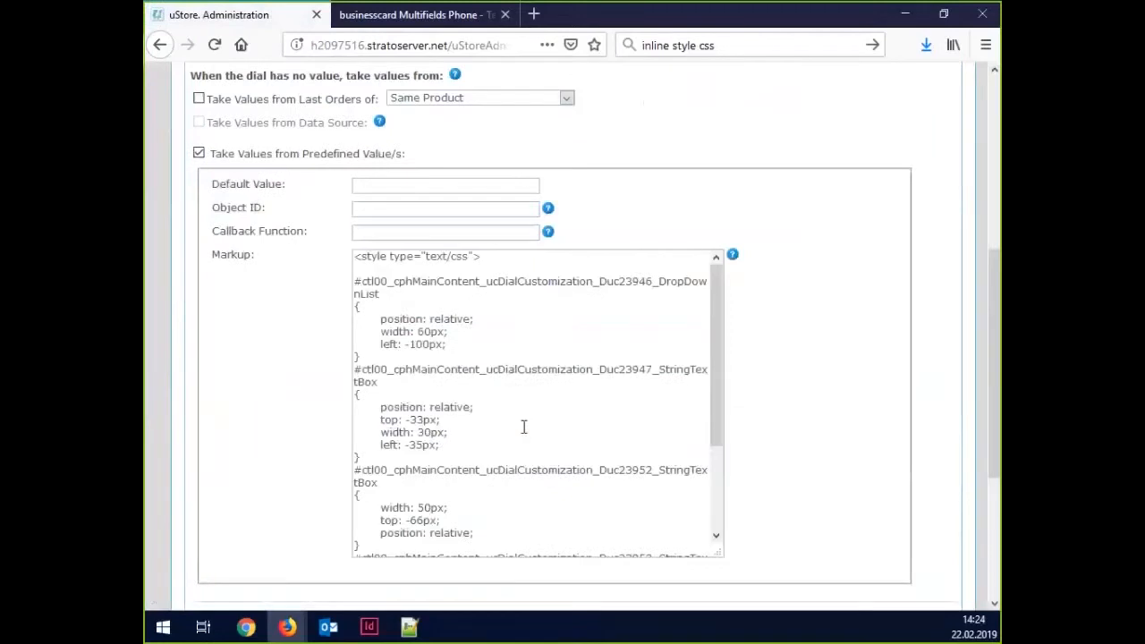
{"action": "left_click", "coordinate": [499, 362]}
{"action": "key", "text": "ctrl+a"}
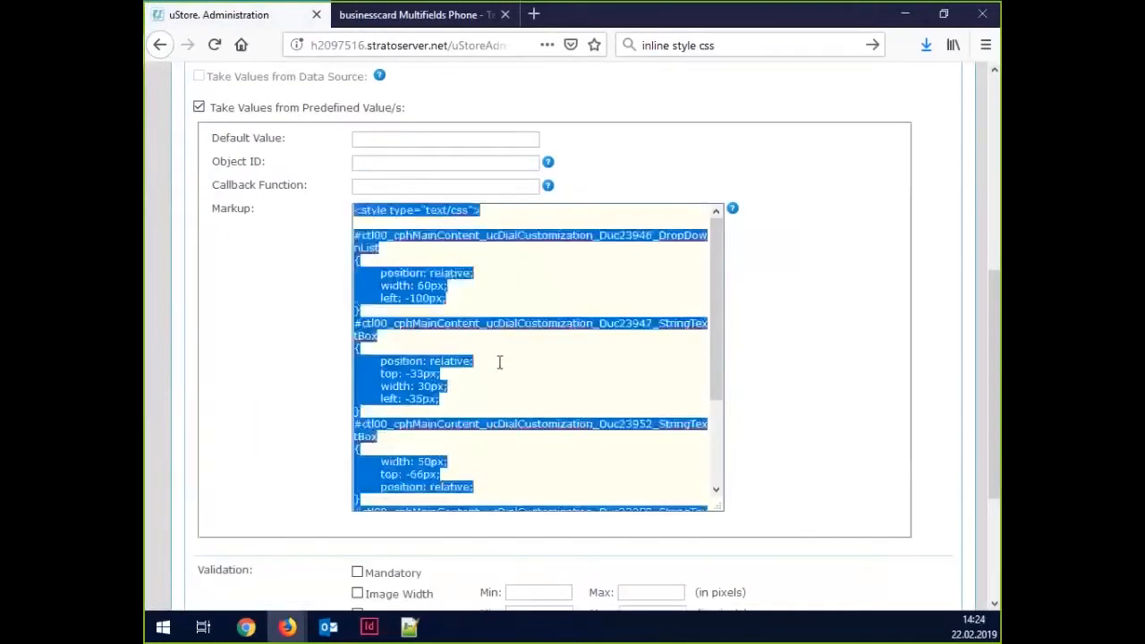
{"action": "left_click", "coordinate": [511, 310]}
{"action": "left_click_drag", "start_coordinate": [355, 237], "coordinate": [466, 292]}
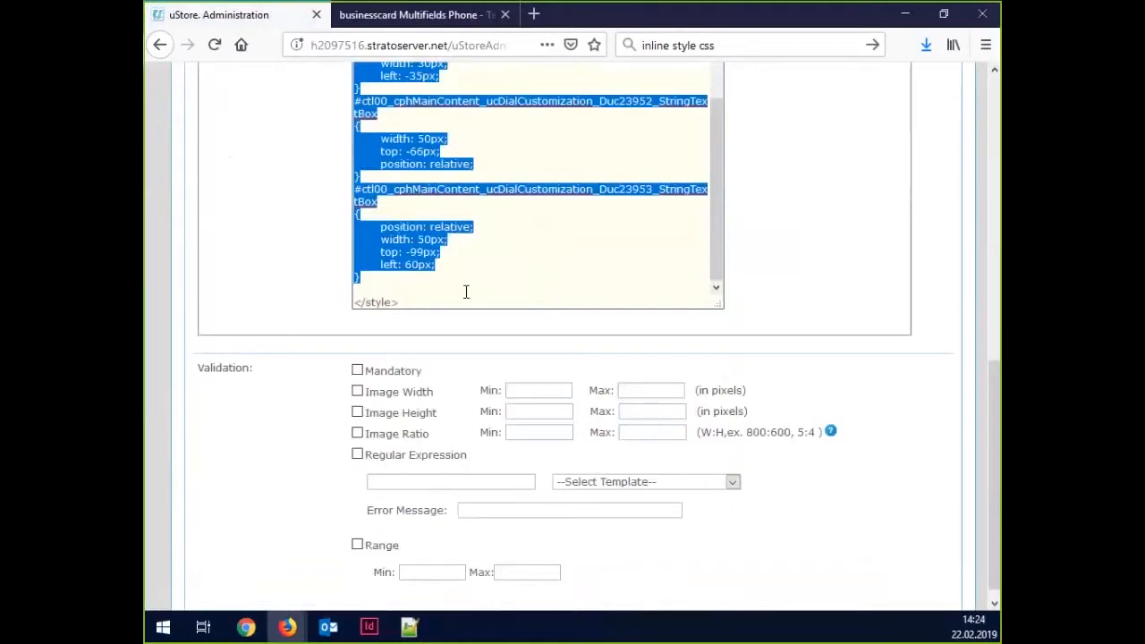
{"action": "type", "text": "#ctl00_cphMainContent_ucDialCustomization_Duc23947_LblDial, #ctl00_cphMainContent_ucDialCustomization_Duc23952_LblDial, #ctl00_cphMainContent_ucDialCustomization_Duc23953_LblDial { \tdisplay:none; }"}
Save the Var-CSS dial and place the product back online.
{"action": "scroll", "coordinate": [466, 292], "scroll_direction": "up", "scroll_amount": 10}
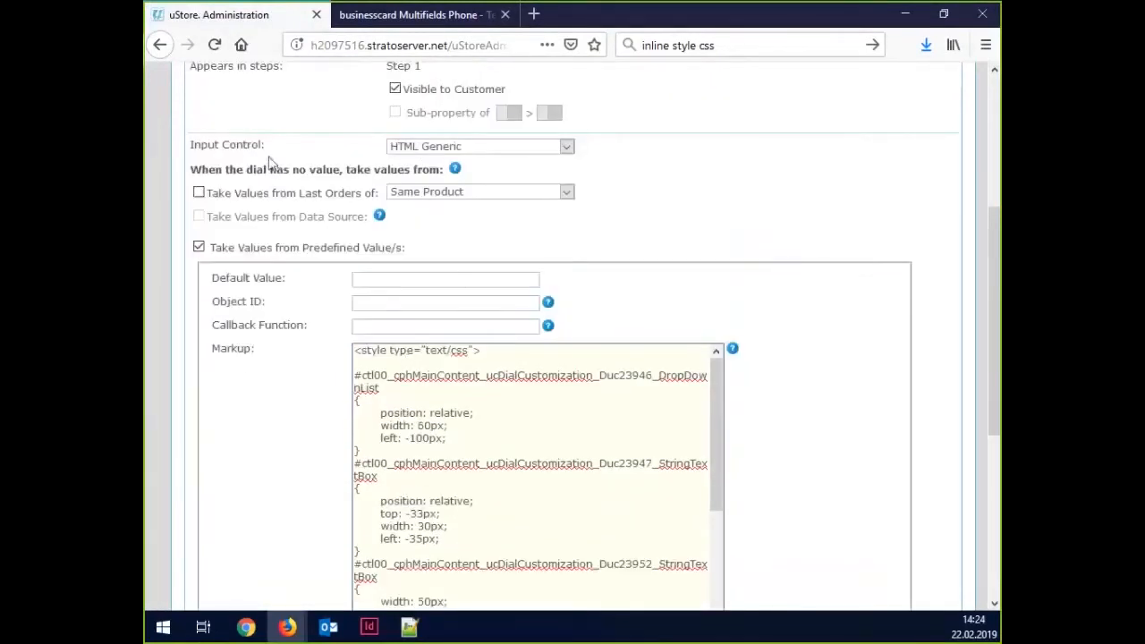
{"action": "scroll", "coordinate": [269, 165], "scroll_direction": "up", "scroll_amount": 5}
{"action": "left_click", "coordinate": [221, 133]}
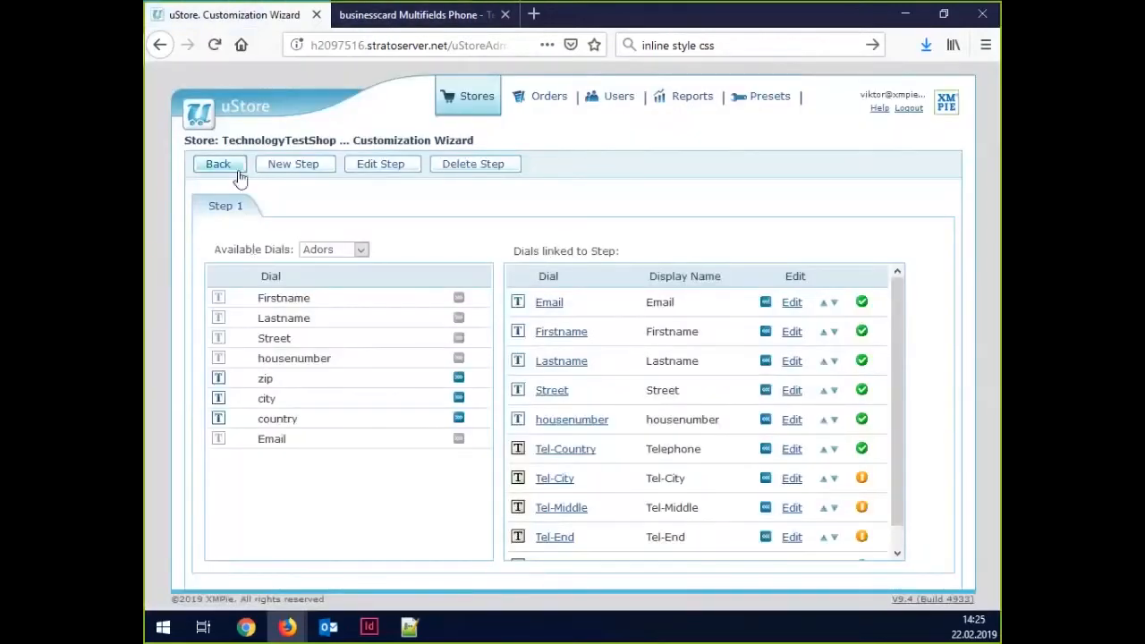
{"action": "left_click", "coordinate": [238, 178]}
{"action": "left_click", "coordinate": [271, 347]}
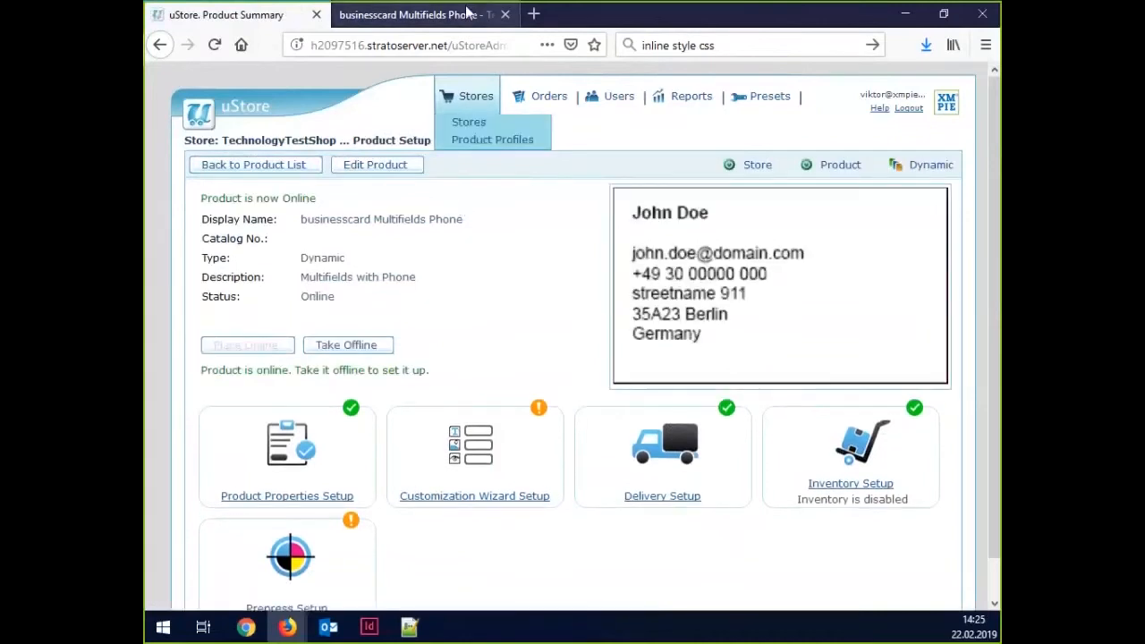
Reload the business card form, then set country code +49 and area code (0)30.
{"action": "left_click", "coordinate": [416, 14]}
{"action": "left_click", "coordinate": [215, 44]}
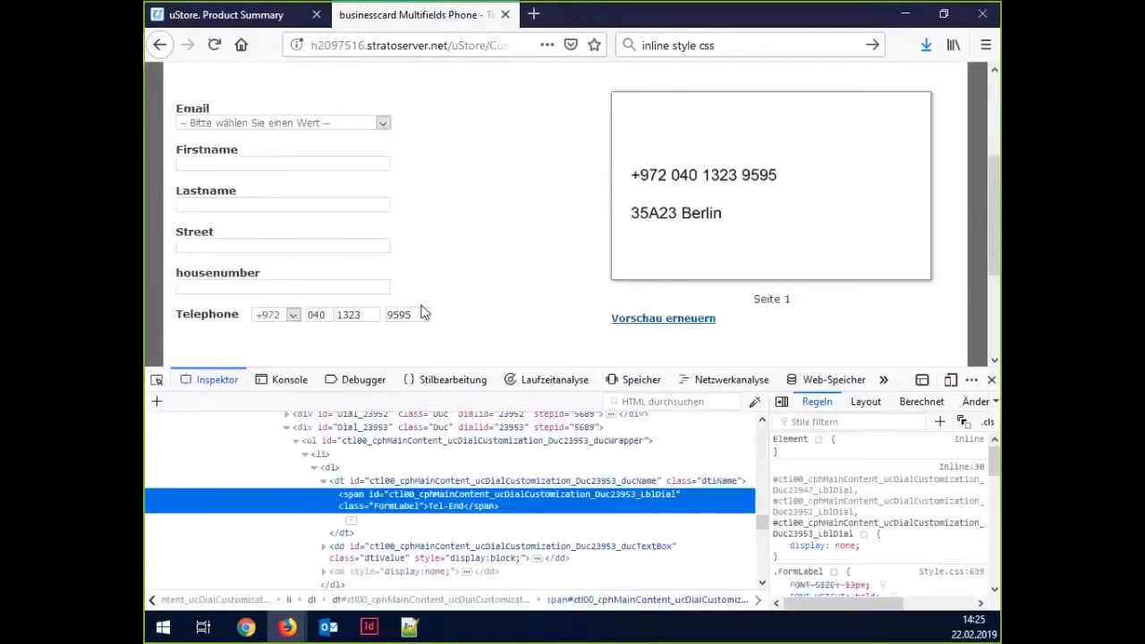
{"action": "left_click", "coordinate": [293, 315]}
{"action": "left_click", "coordinate": [288, 280]}
{"action": "double_click", "coordinate": [322, 314]}
{"action": "left_click", "coordinate": [309, 315]}
{"action": "key", "text": "Tab"}
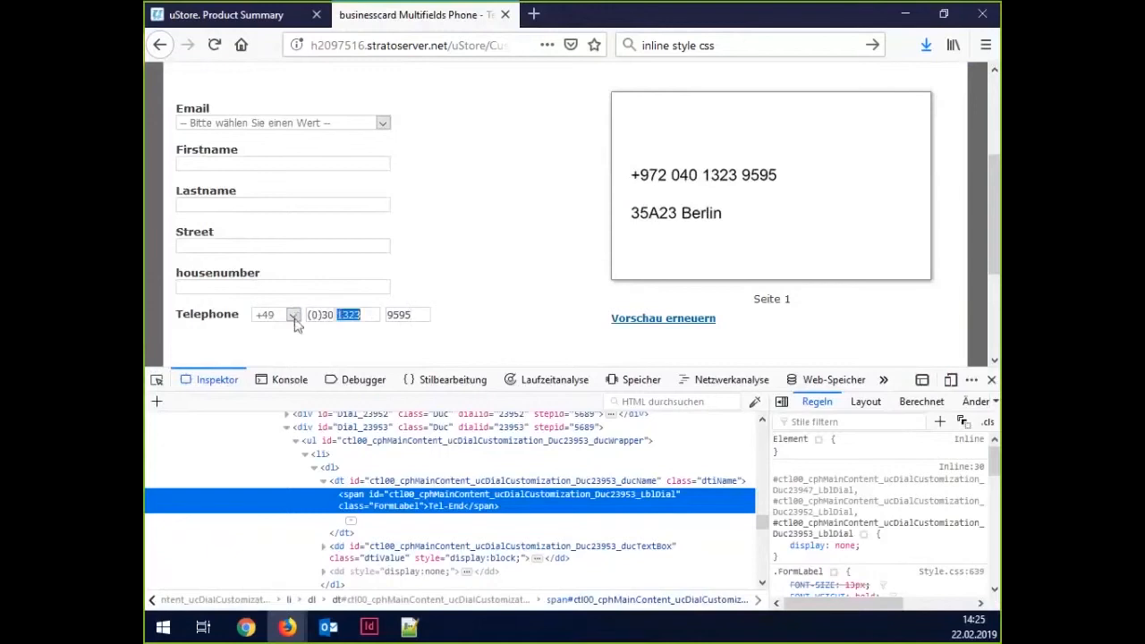
{"action": "double_click", "coordinate": [408, 317]}
{"action": "left_click", "coordinate": [692, 322]}
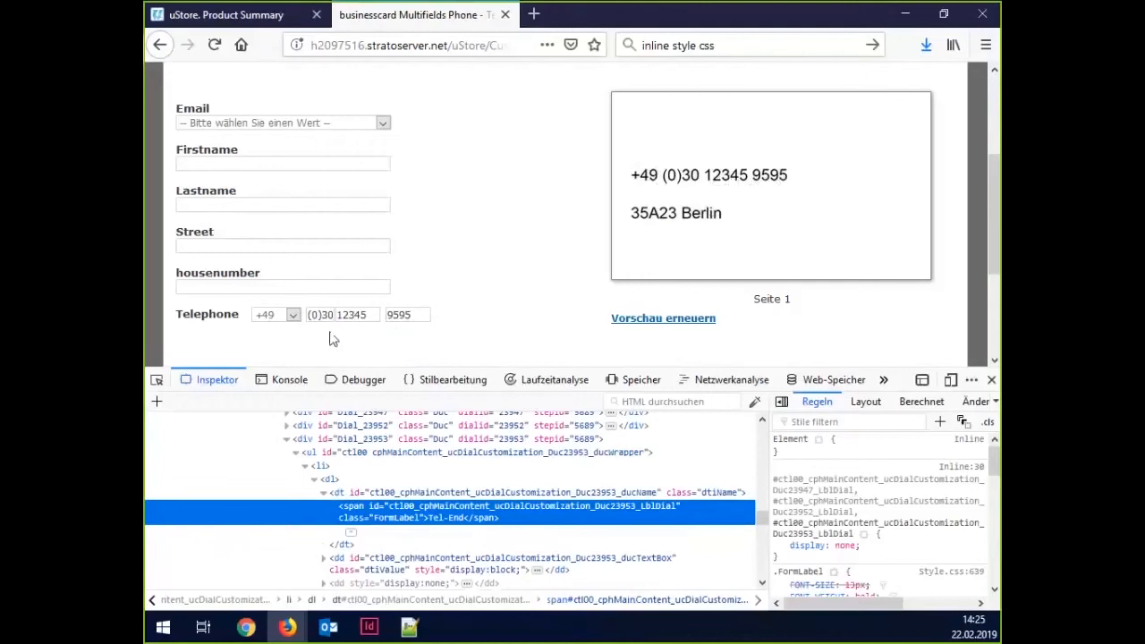
{"action": "left_click", "coordinate": [367, 628]}
{"action": "left_click", "coordinate": [777, 332]}
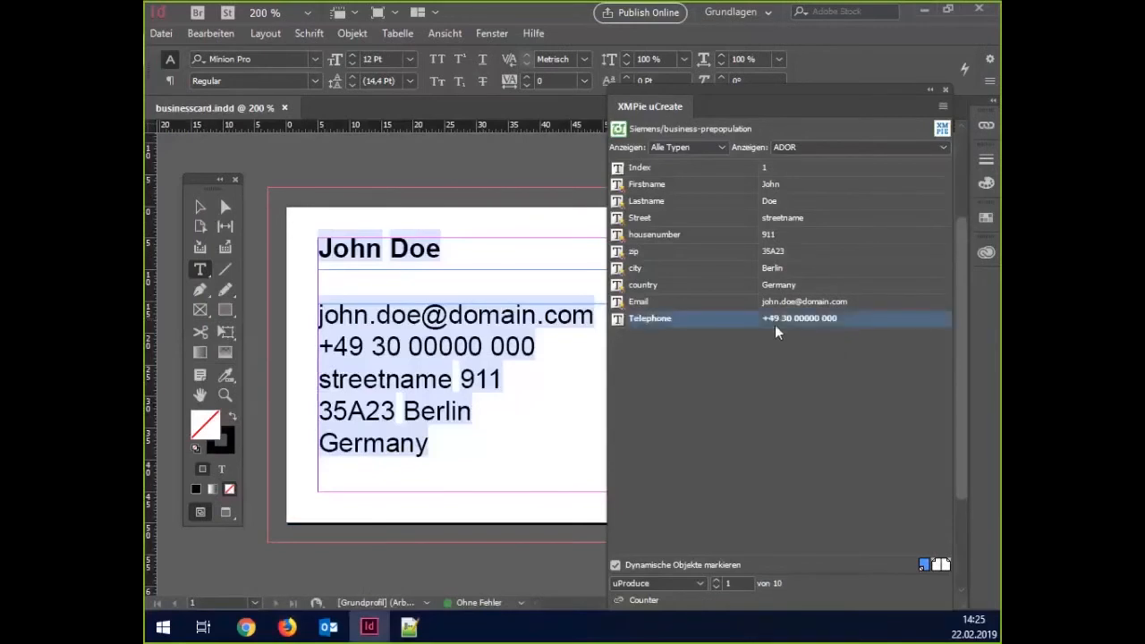
{"action": "right_click", "coordinate": [751, 319]}
{"action": "left_click", "coordinate": [779, 392]}
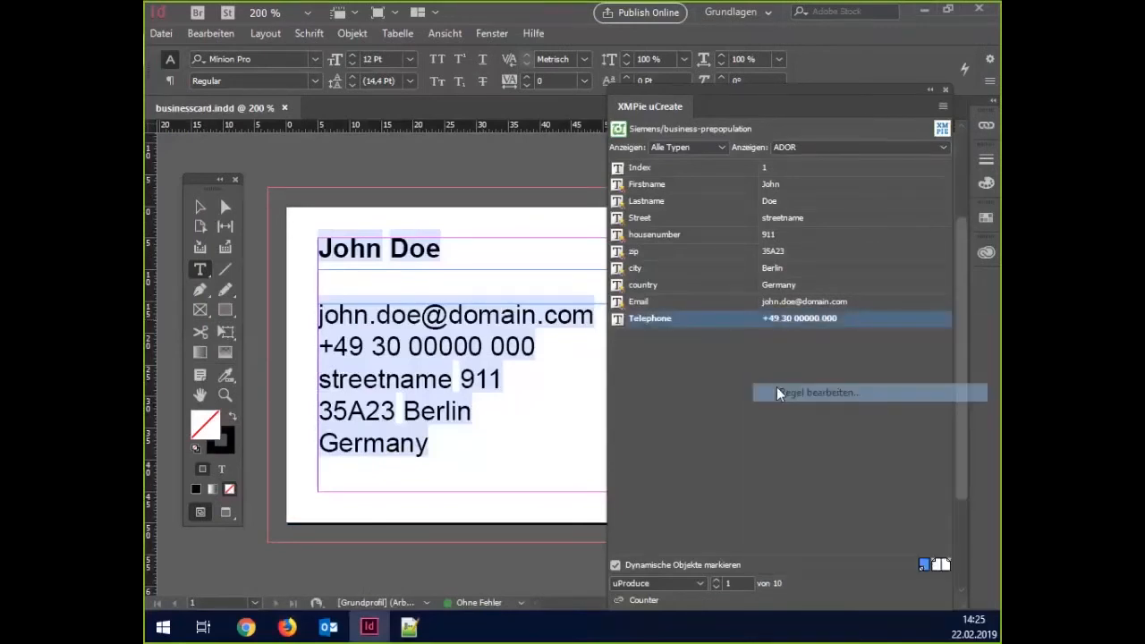
{"action": "left_click", "coordinate": [633, 243]}
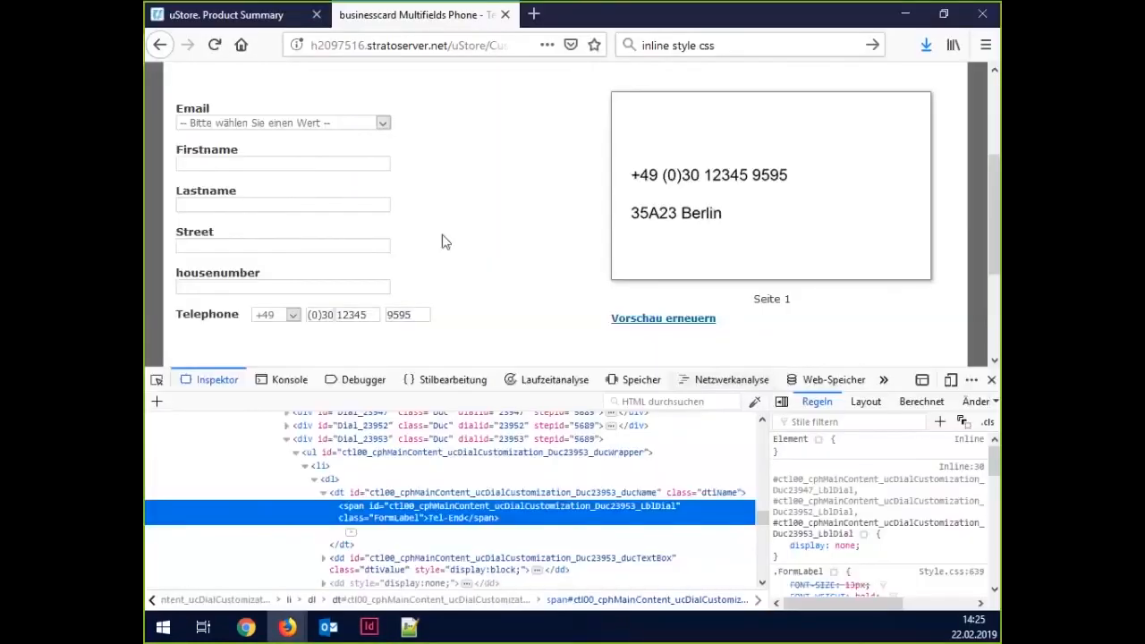
{"action": "scroll", "coordinate": [403, 326], "scroll_direction": "down", "scroll_amount": 2}
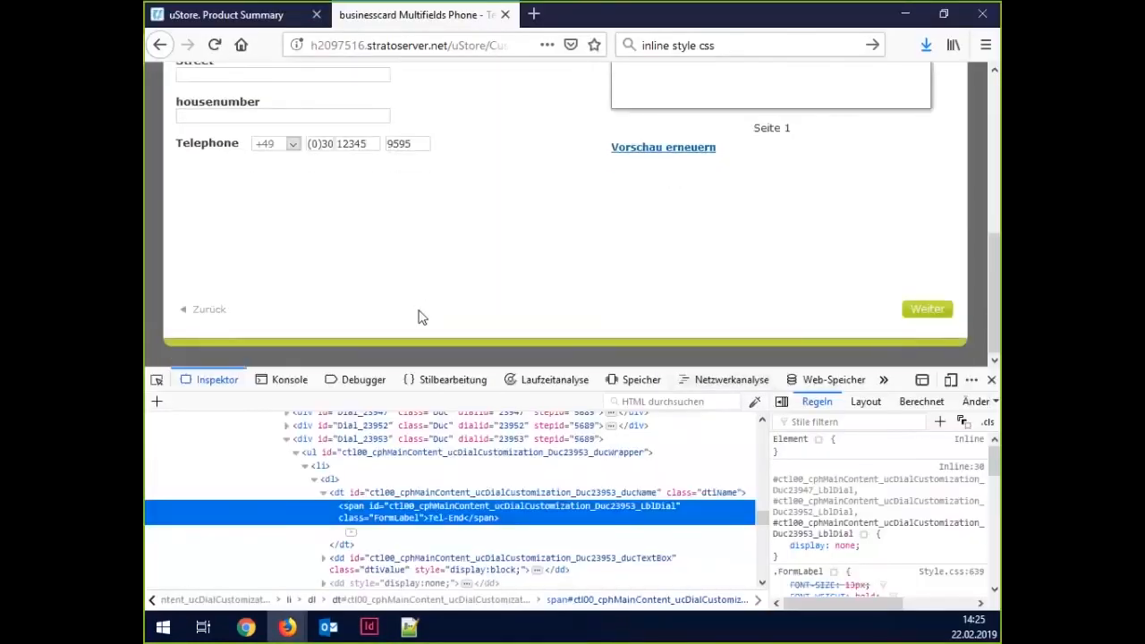